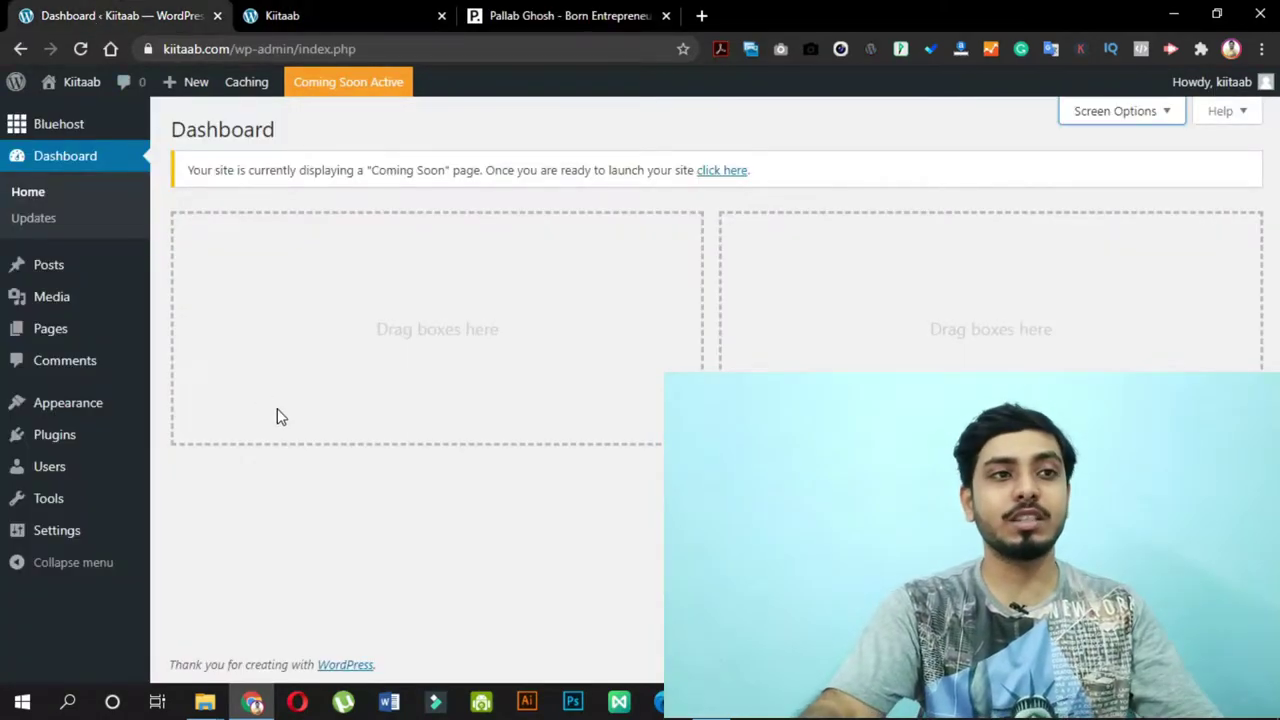
- View the Bluehost hosting offer linked from the portfolio site's Tools page, and close both pages
key("ctrl+3")
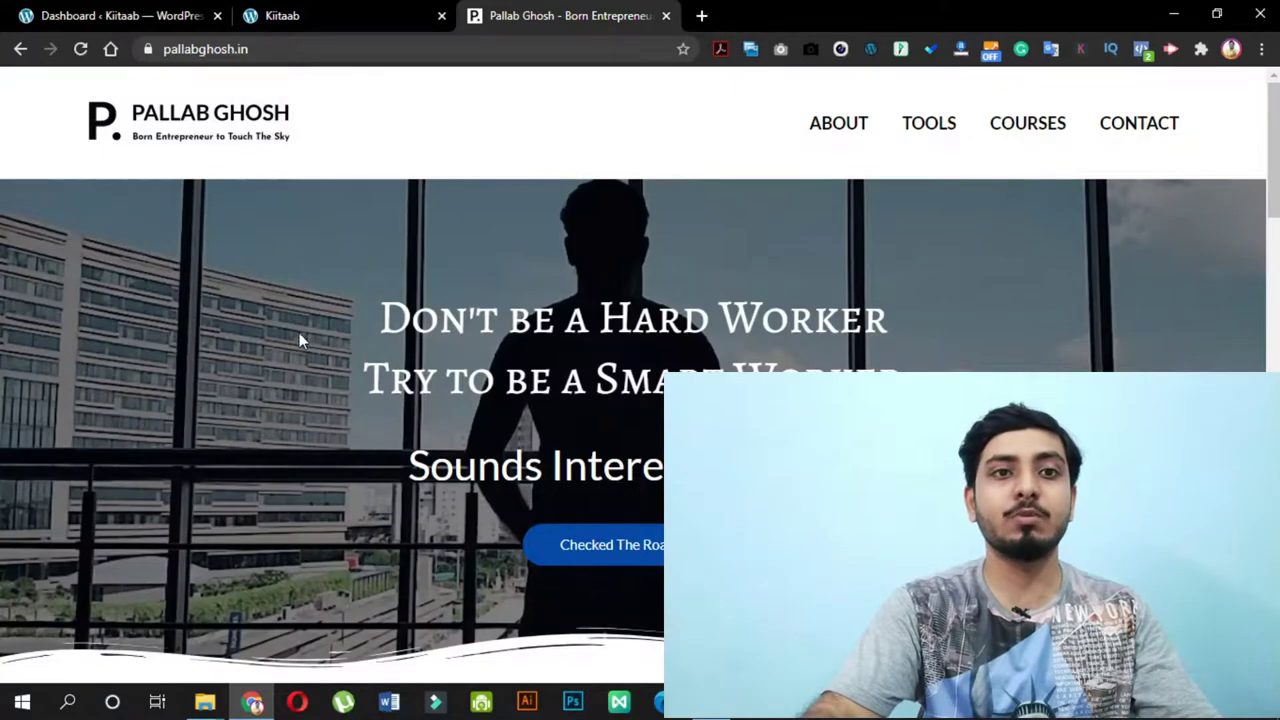
left_click(926, 128)
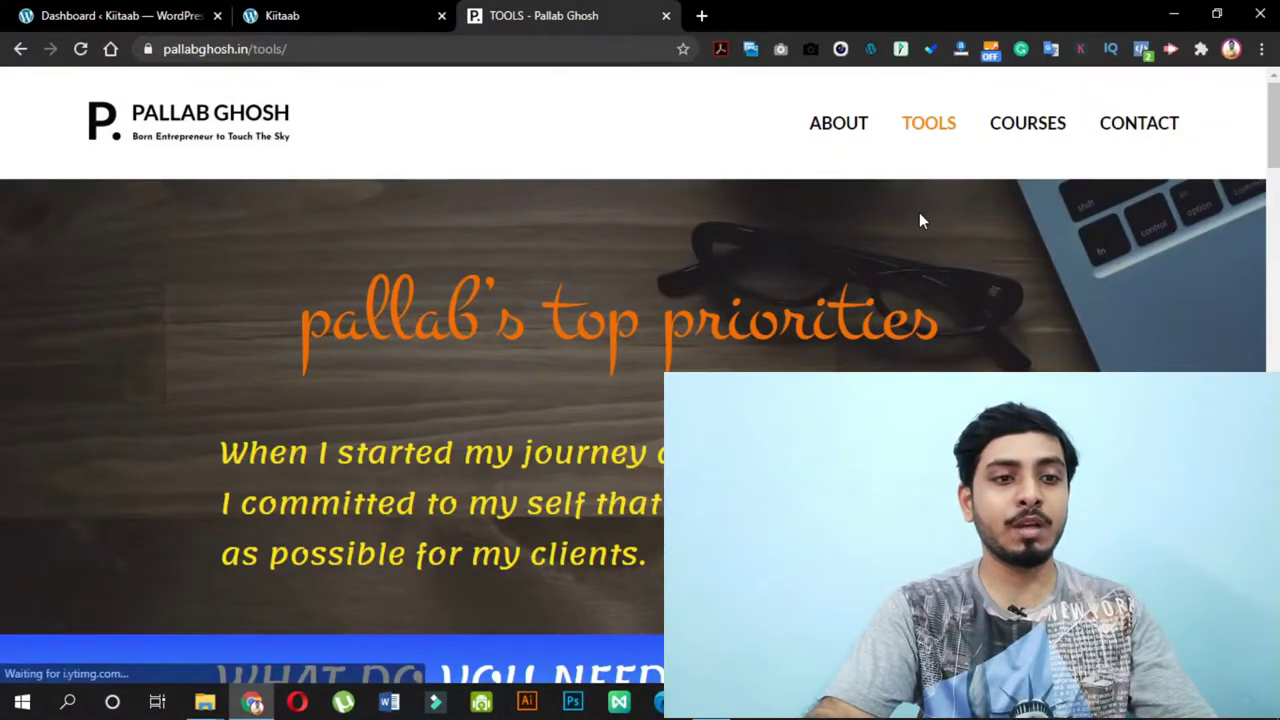
scroll(920, 212, "down", 15)
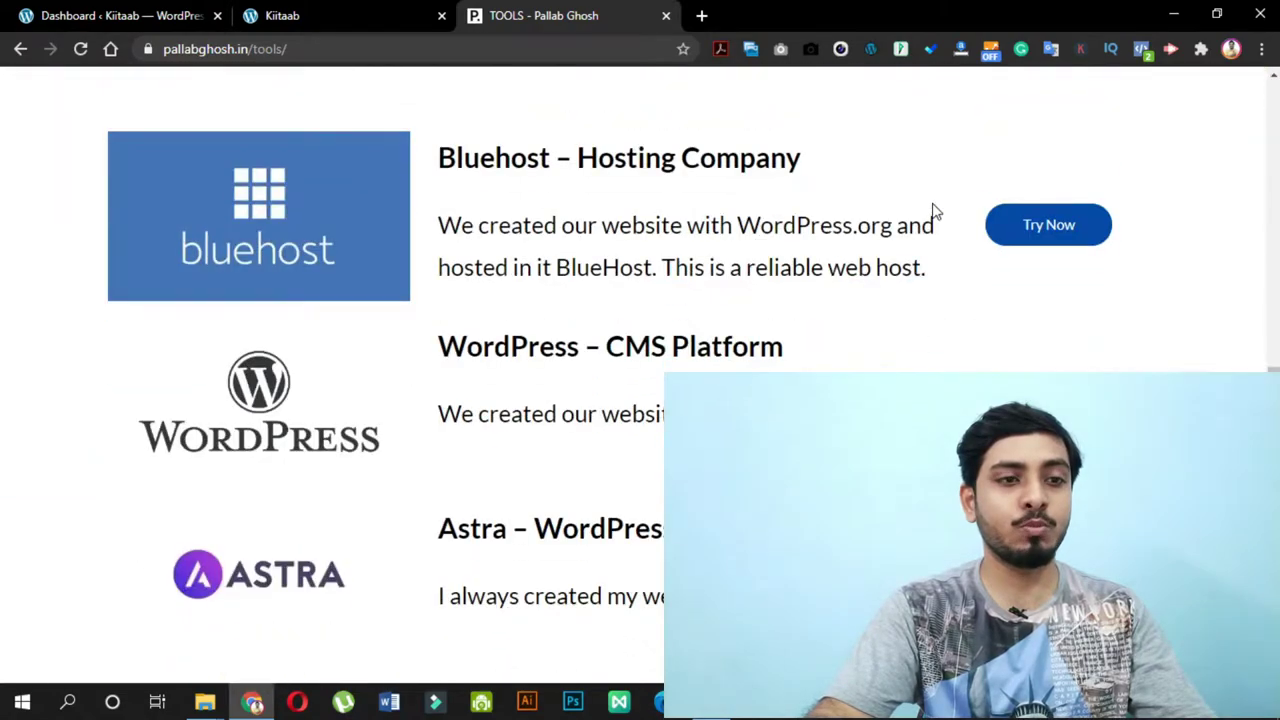
scroll(932, 210, "up", 2)
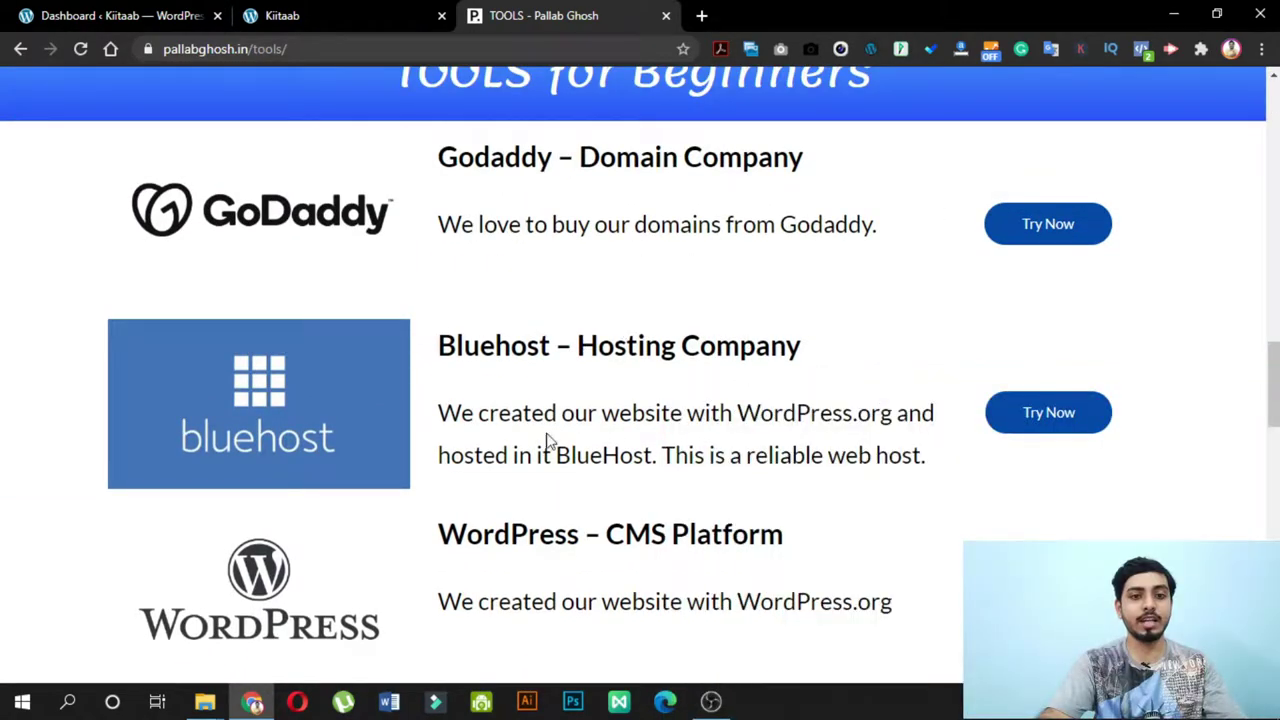
left_click(1049, 424)
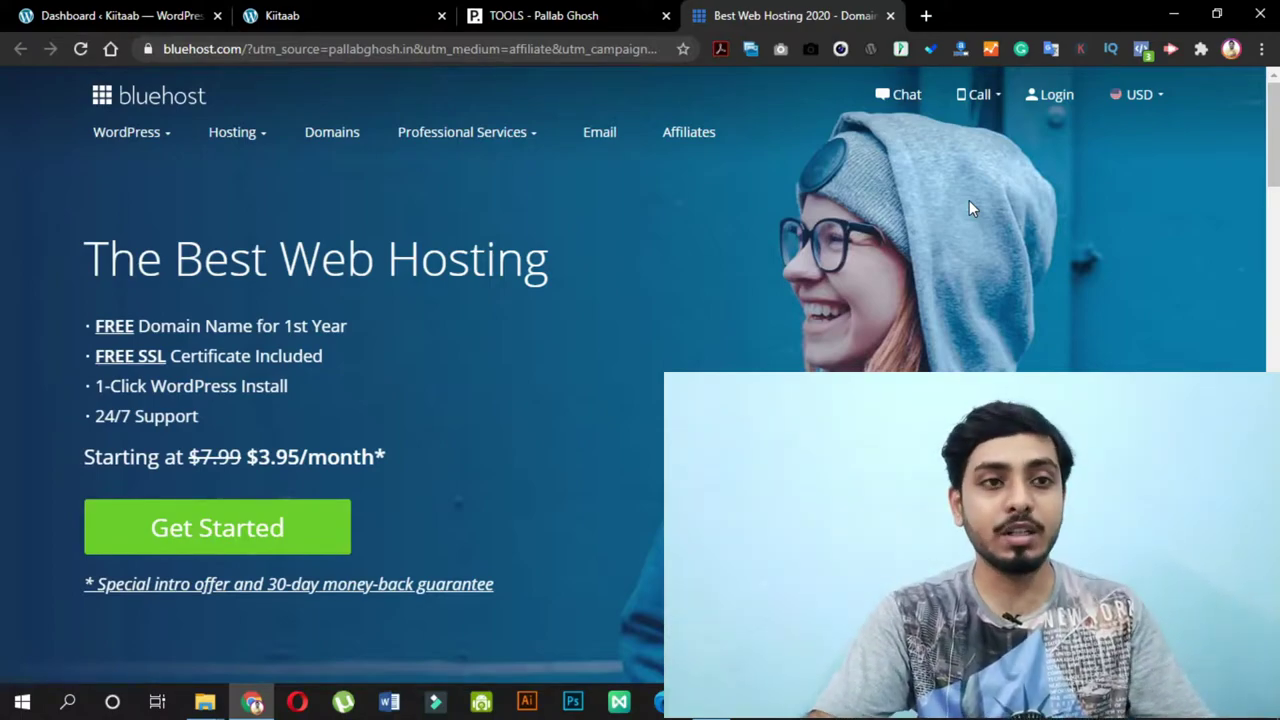
key("ctrl+w")
key("ctrl+w")
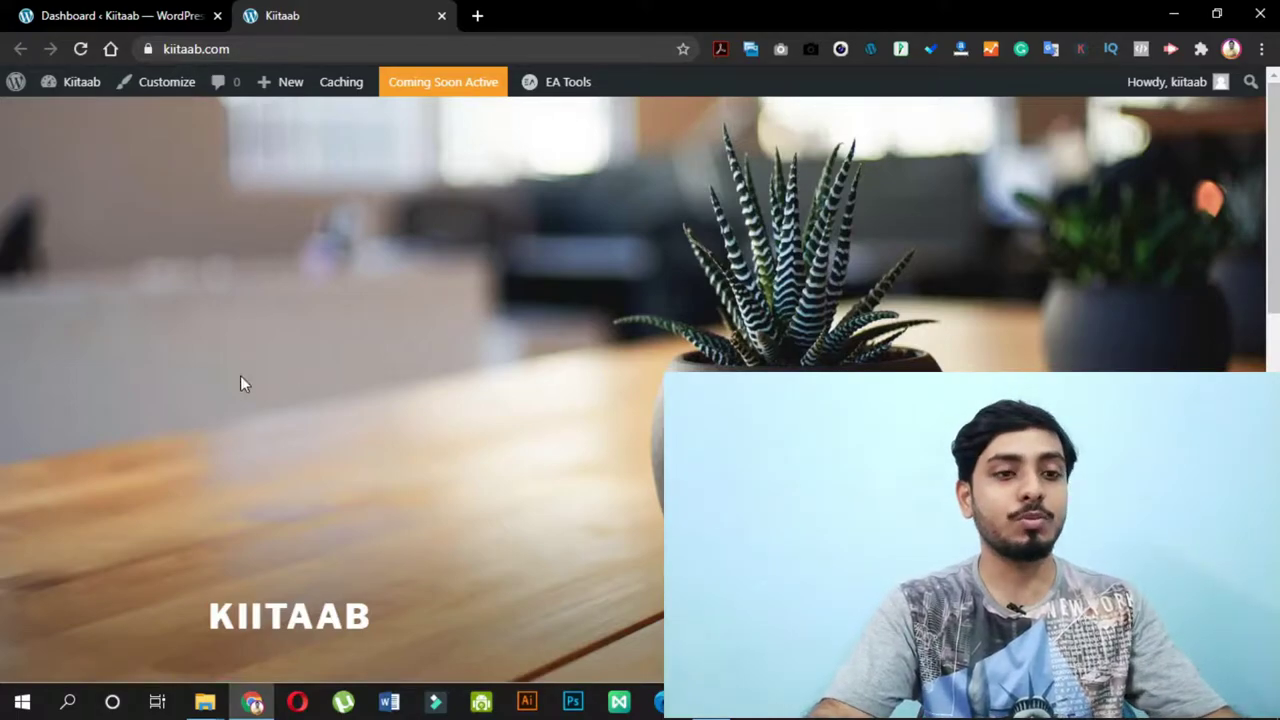
- Look over the Kiitaab site's front page with its current theme and compare it with the WordPress dashboard
scroll(706, 329, "down", 5)
scroll(689, 363, "up", 5)
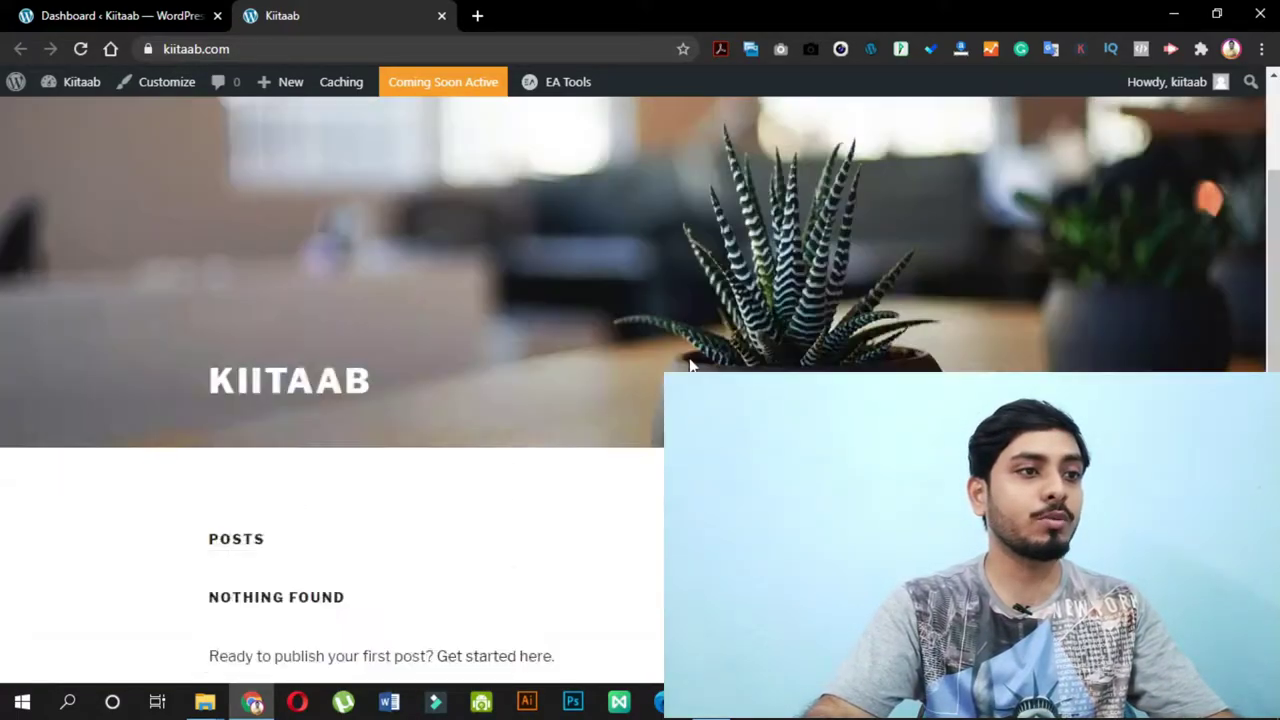
left_click(167, 10)
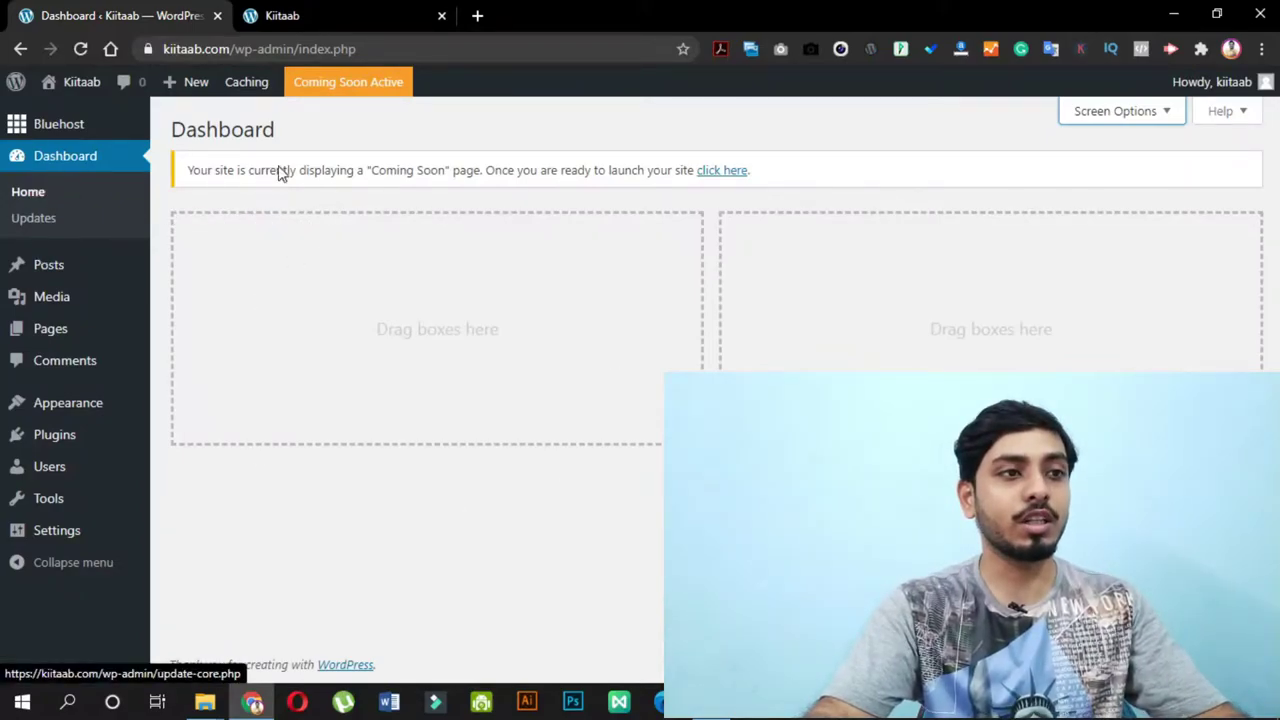
left_click(271, 12)
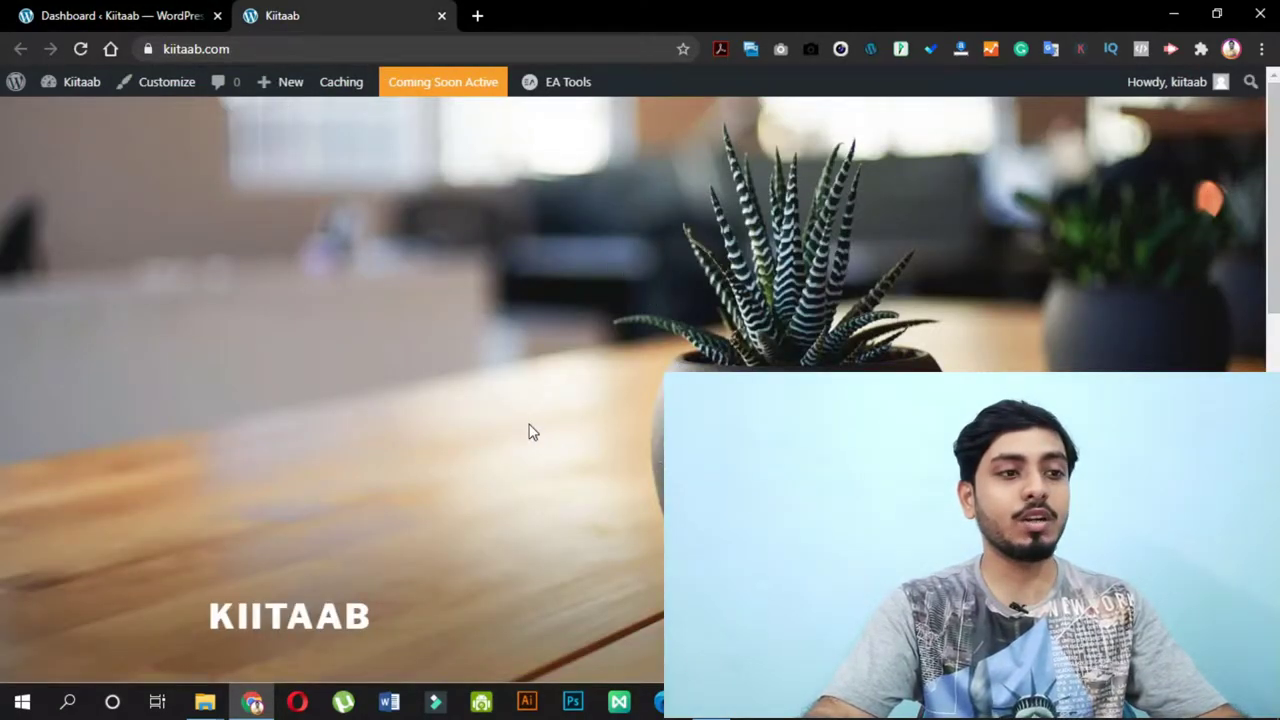
scroll(531, 432, "down", 10)
scroll(529, 434, "up", 10)
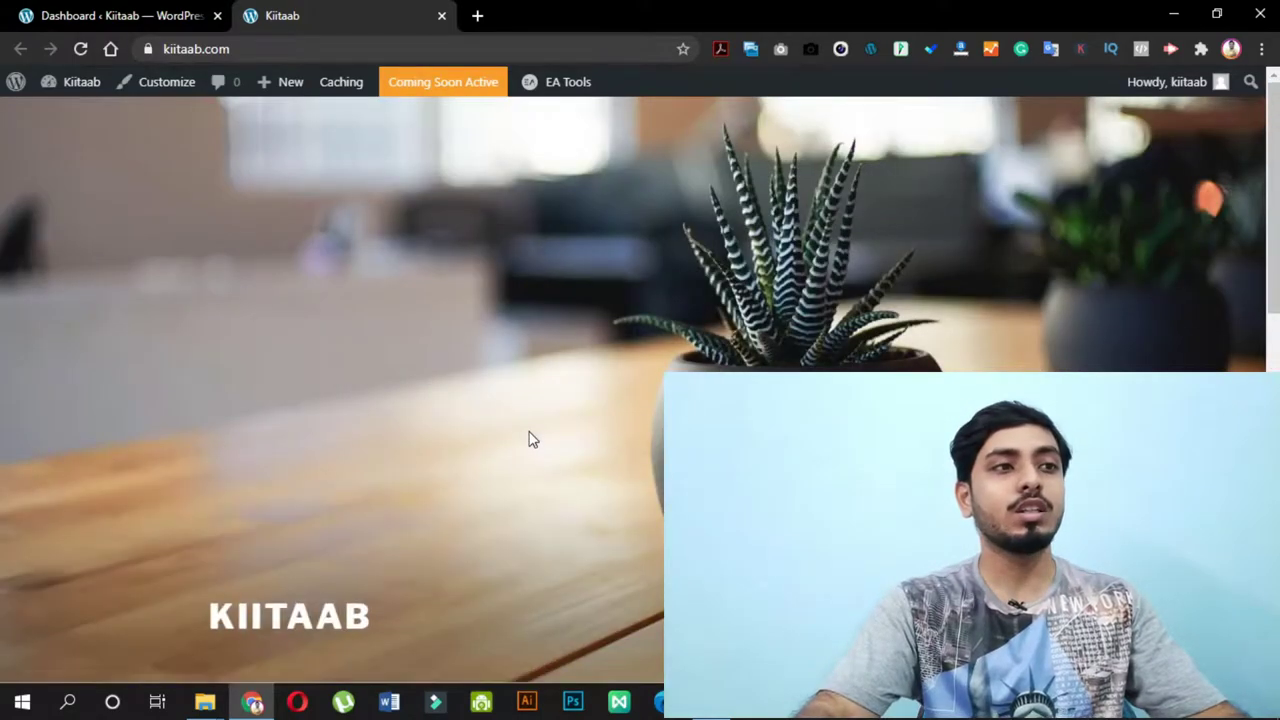
- From the WordPress admin, go to the WordPress.org theme catalogue and search it for astra
left_click(199, 12)
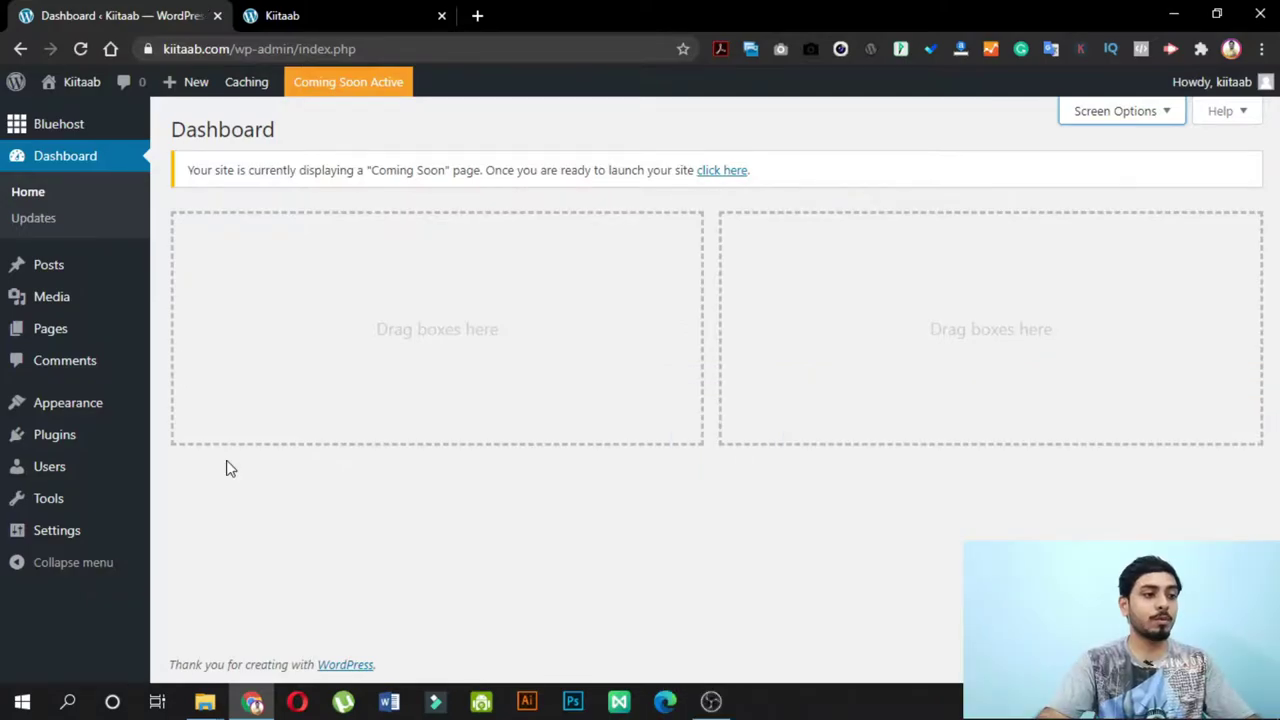
mouse_move(93, 415)
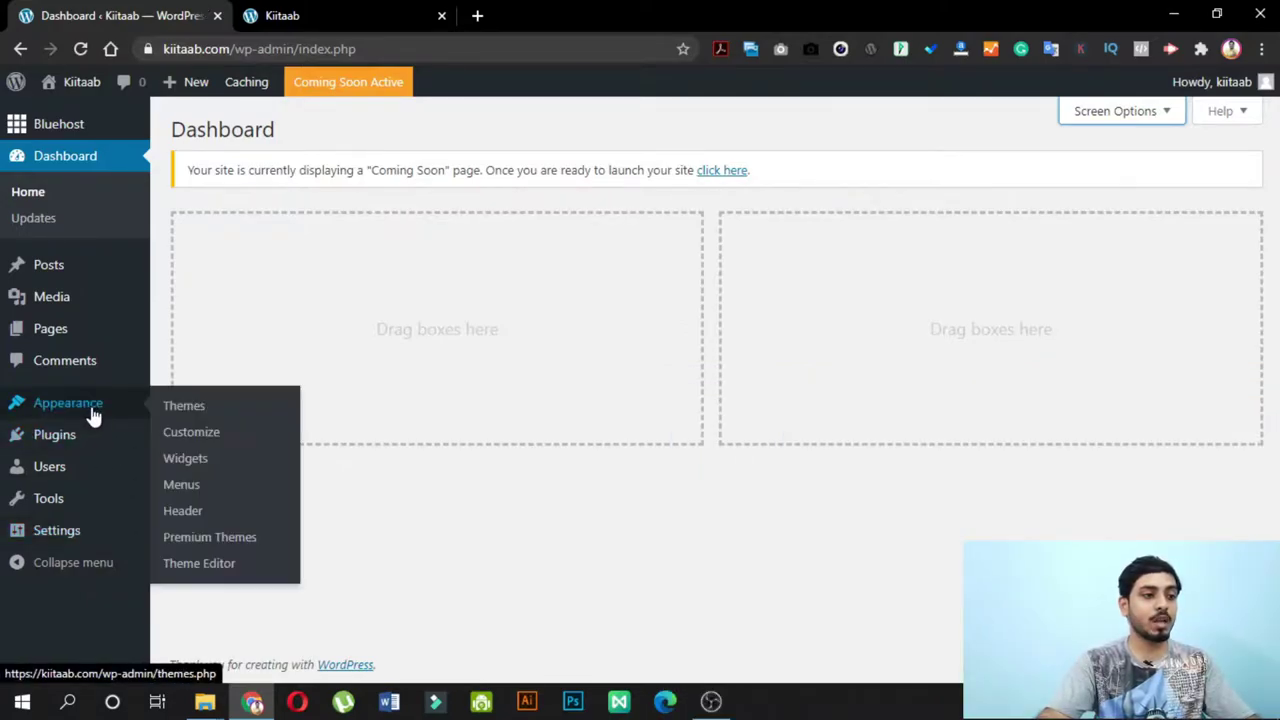
left_click(196, 408)
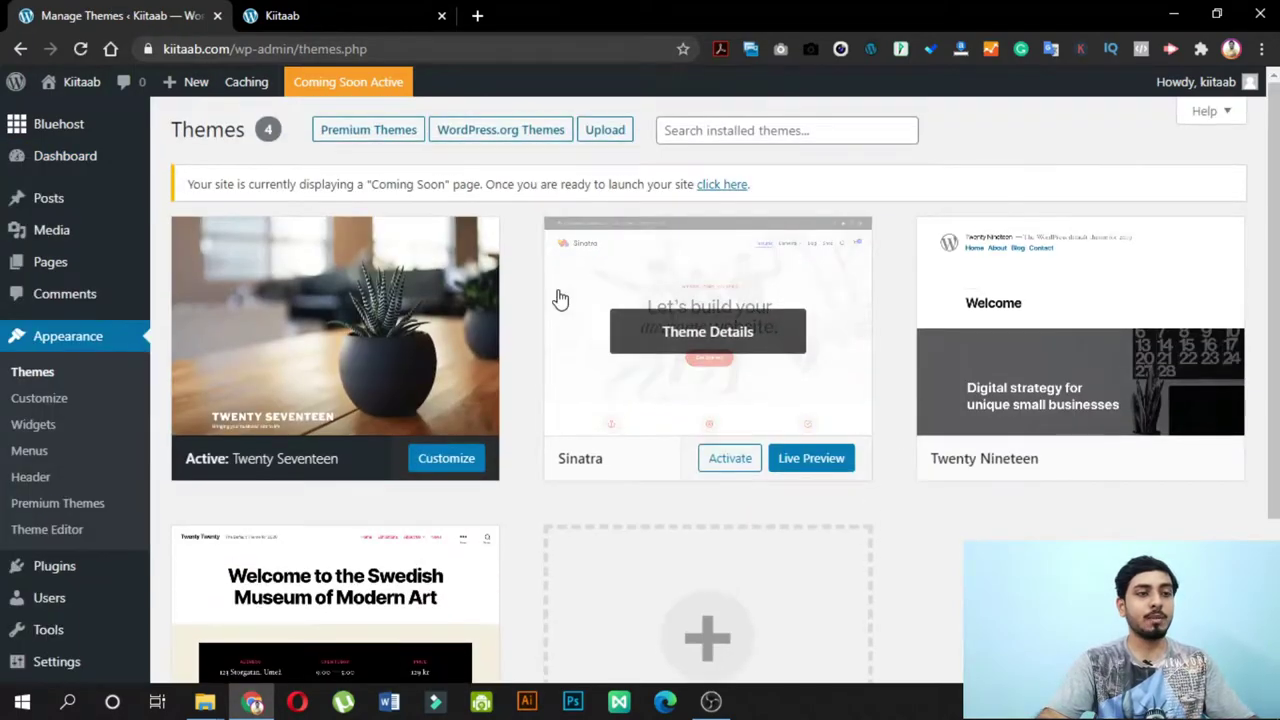
left_click(521, 138)
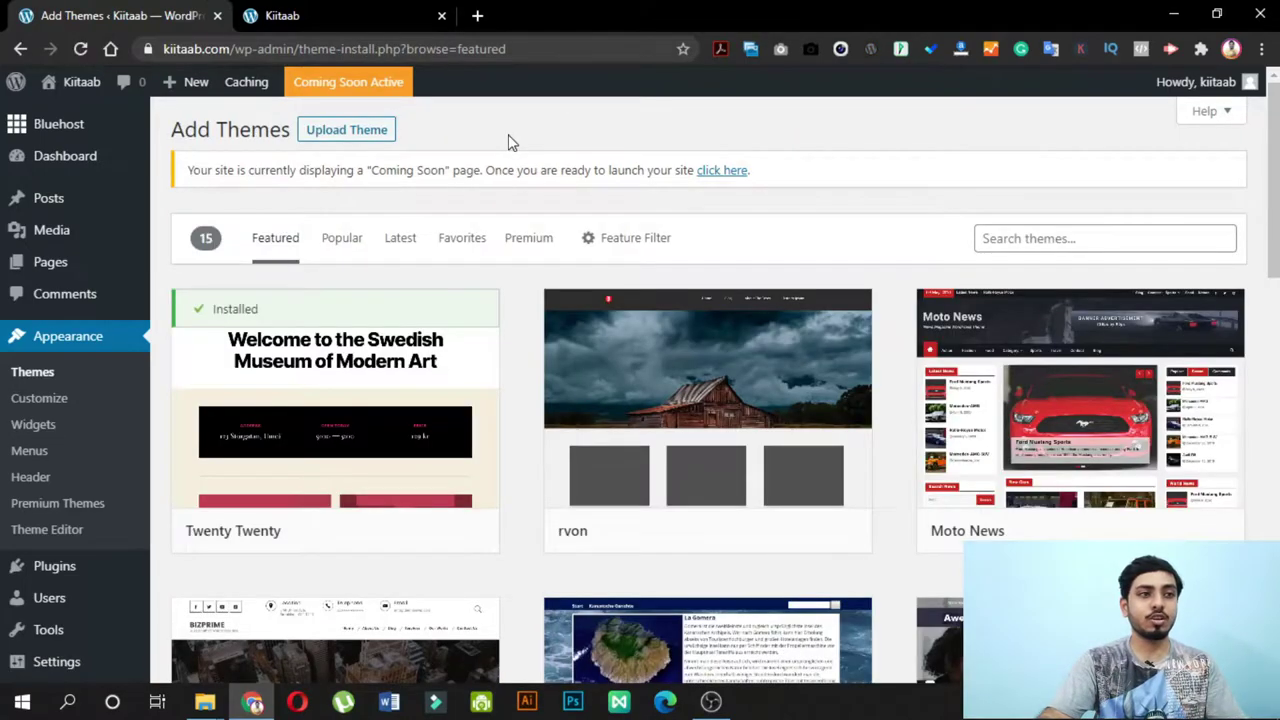
left_click(1042, 236)
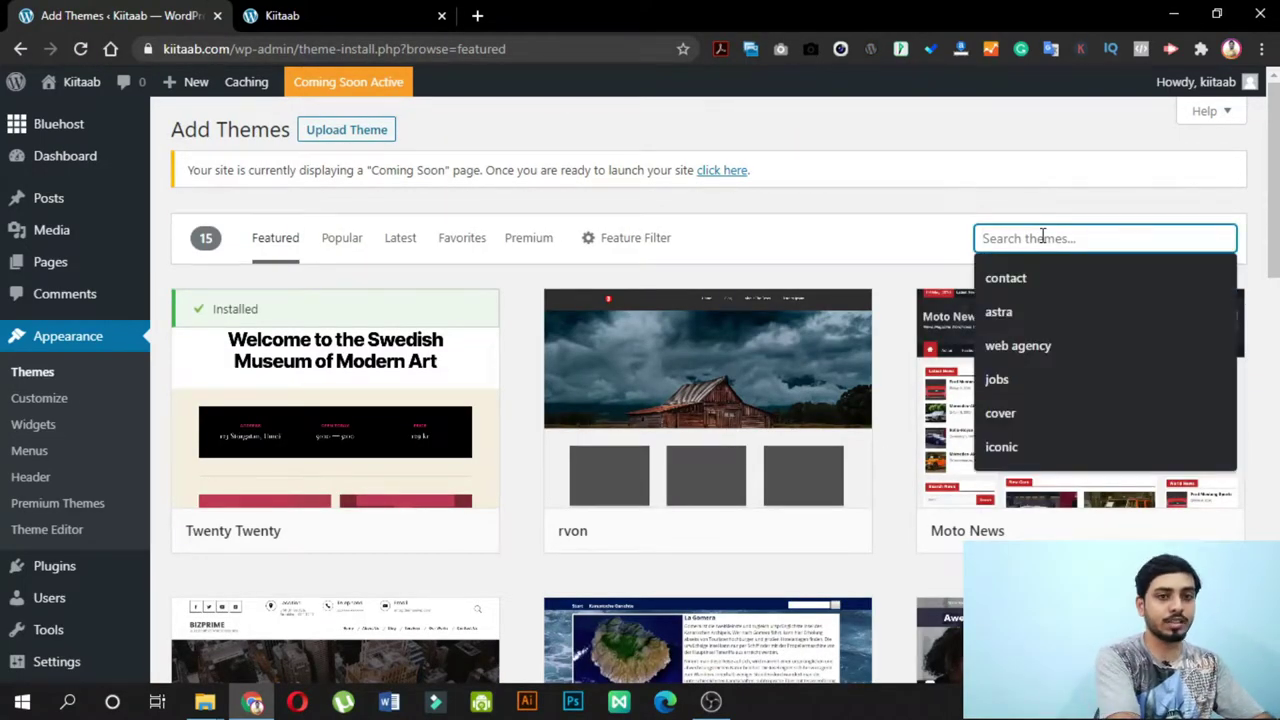
type("astra")
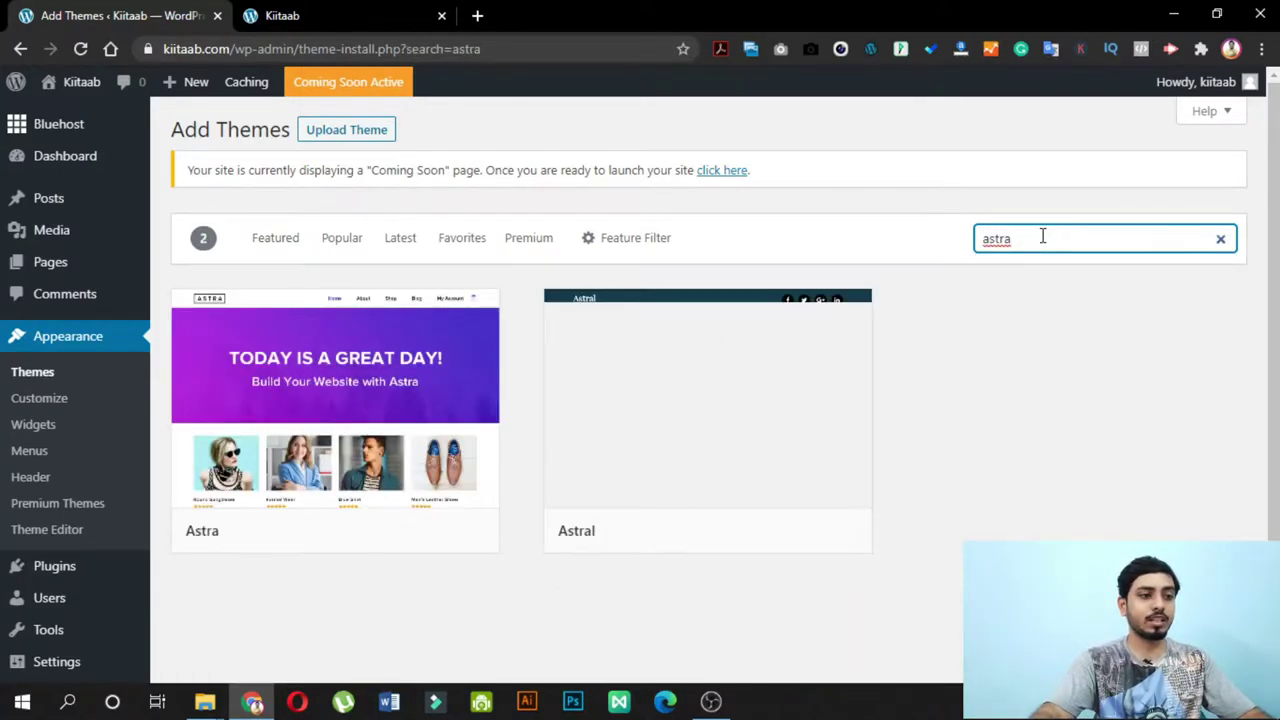
- Install the Astra theme and activate it on the site
mouse_move(272, 418)
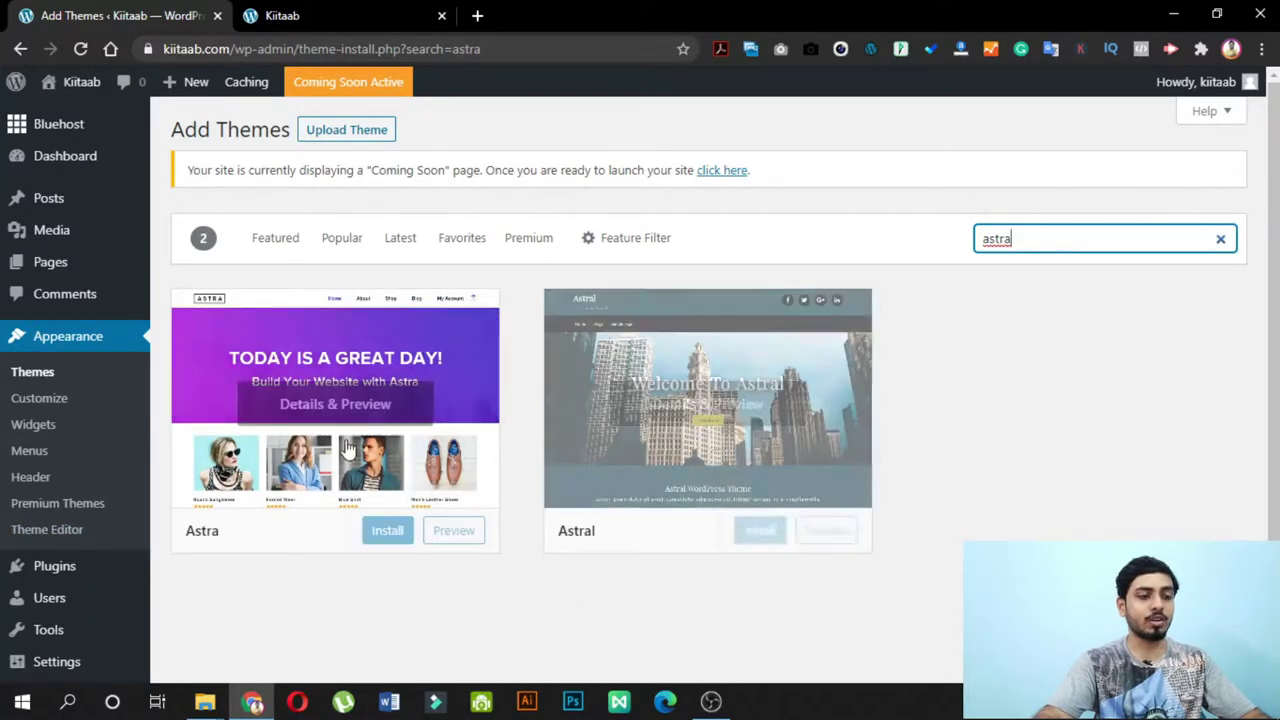
mouse_move(334, 523)
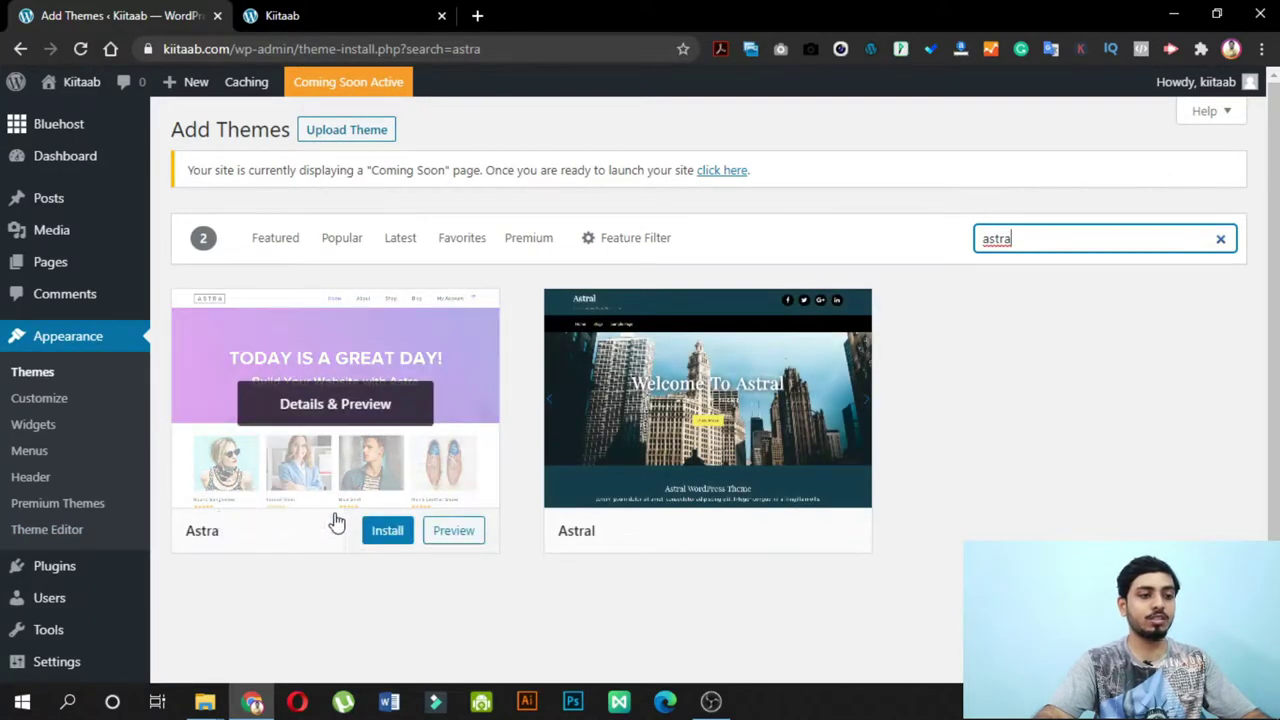
left_click(402, 533)
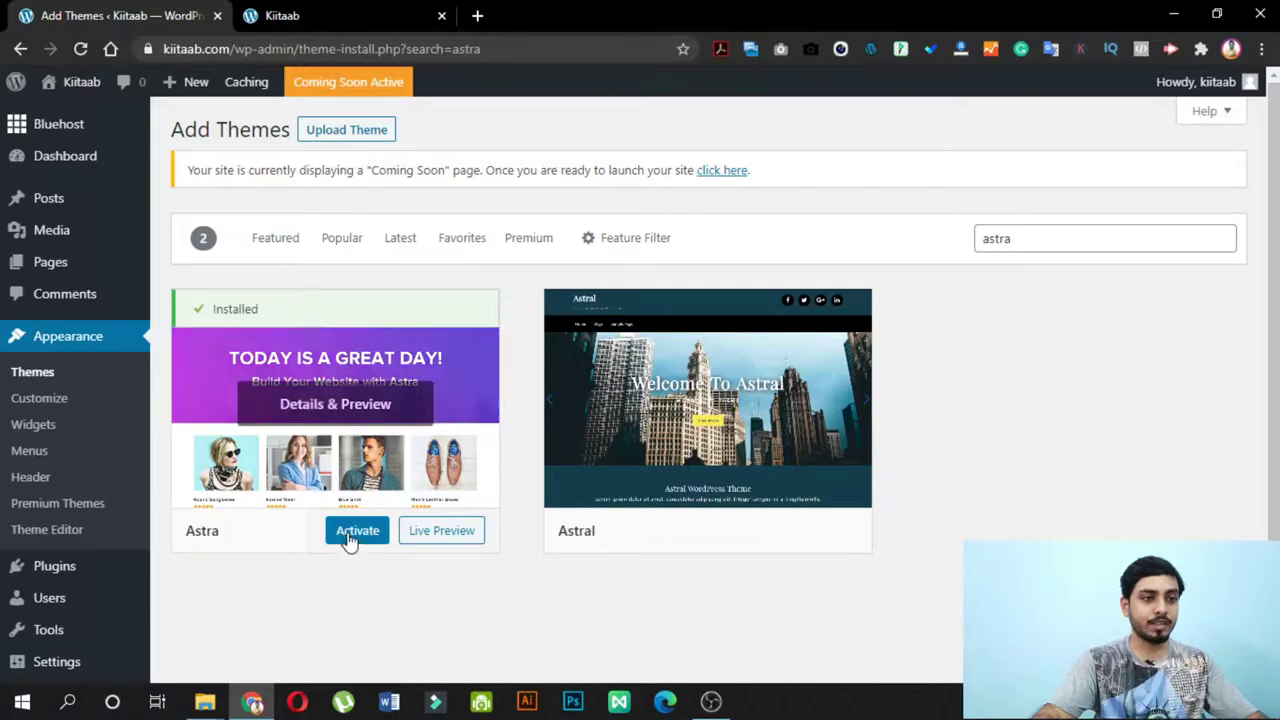
left_click(350, 535)
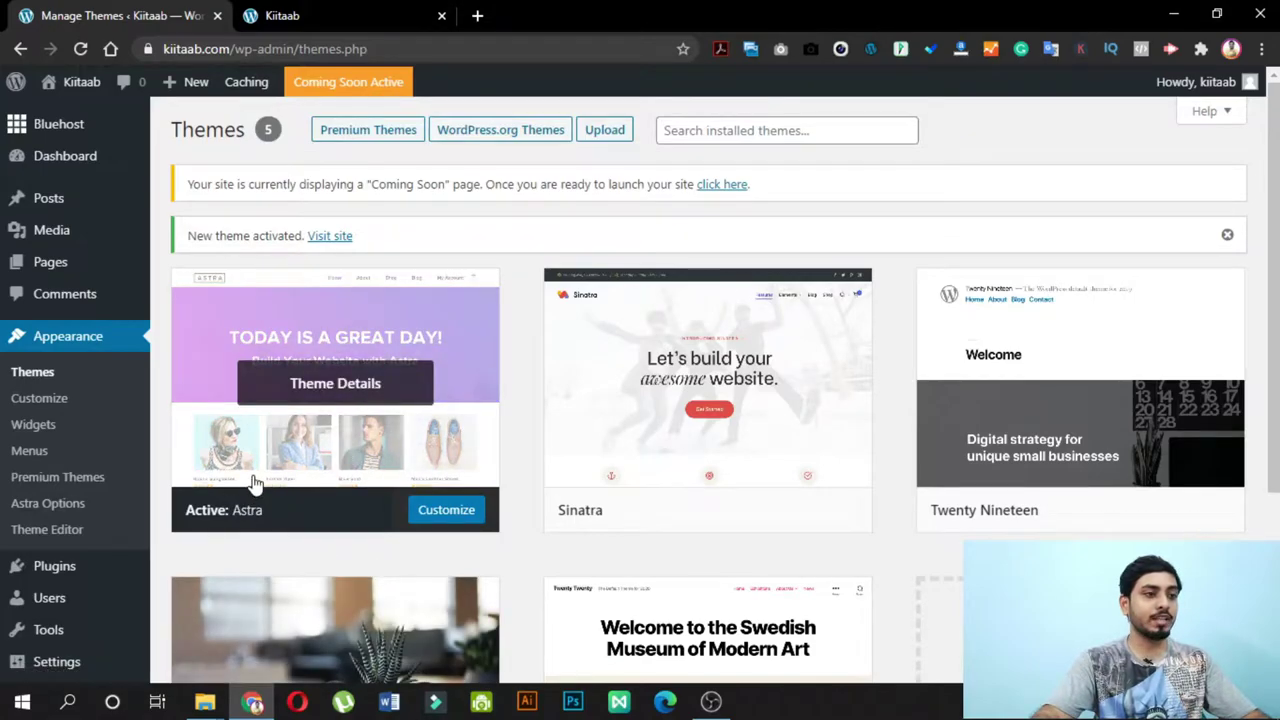
- Open the installed plugins list and reload the Kiitaab front page to check how it looks with Astra
mouse_move(95, 568)
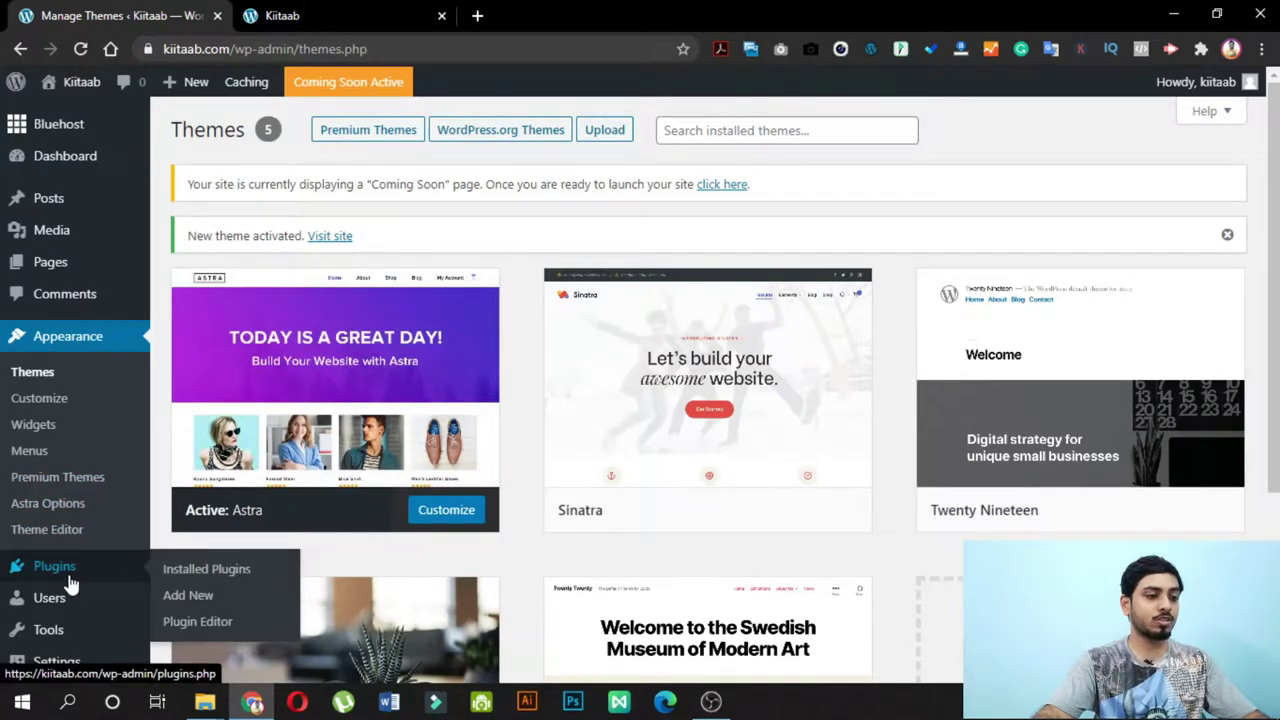
left_click(206, 577)
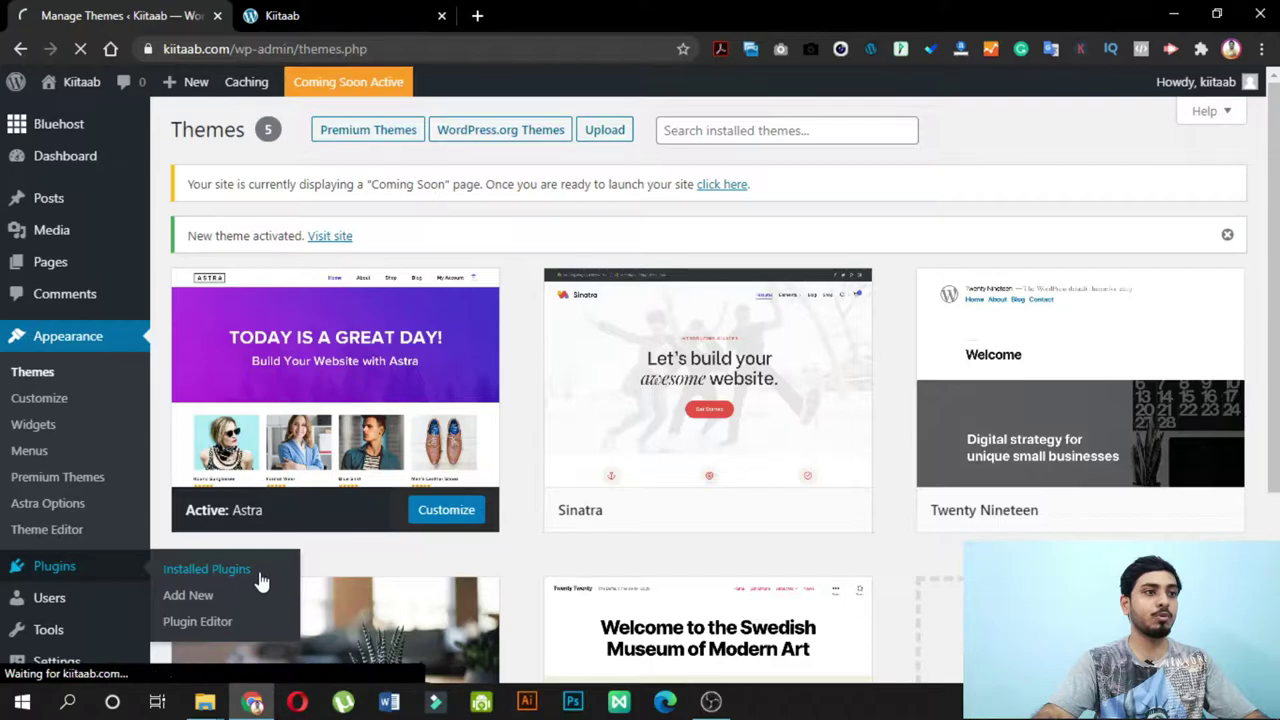
left_click(336, 14)
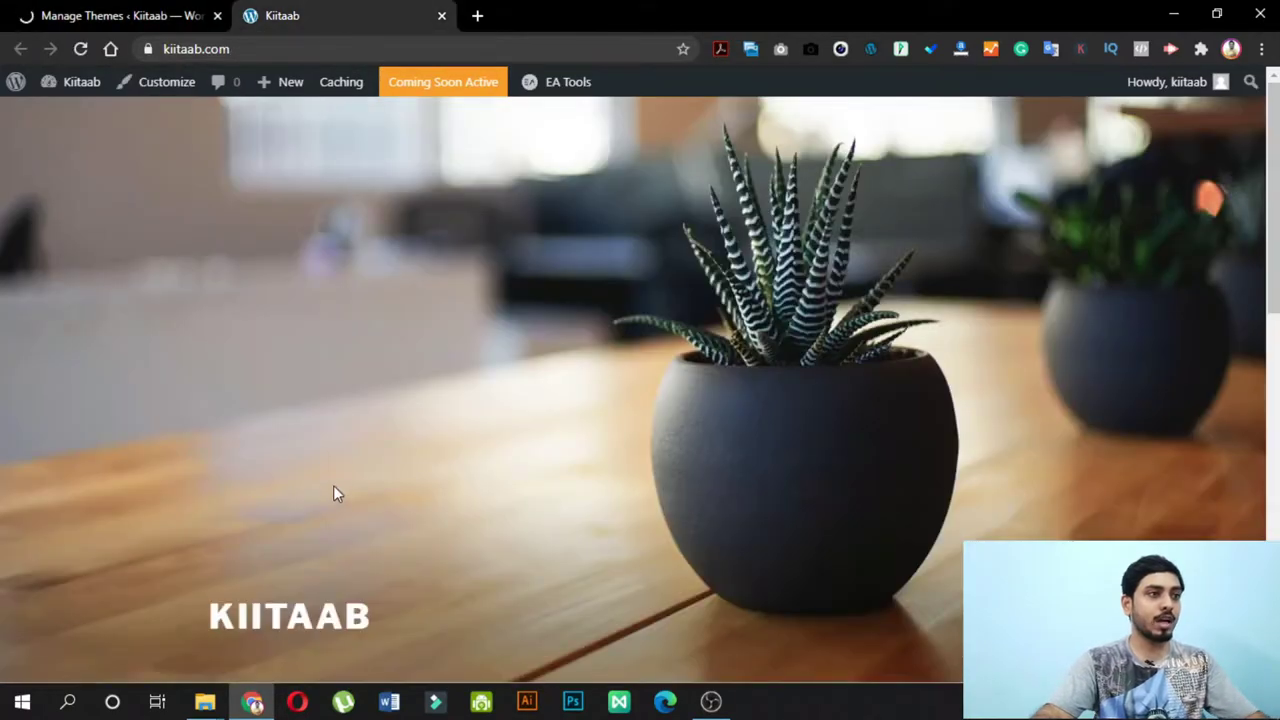
left_click(81, 49)
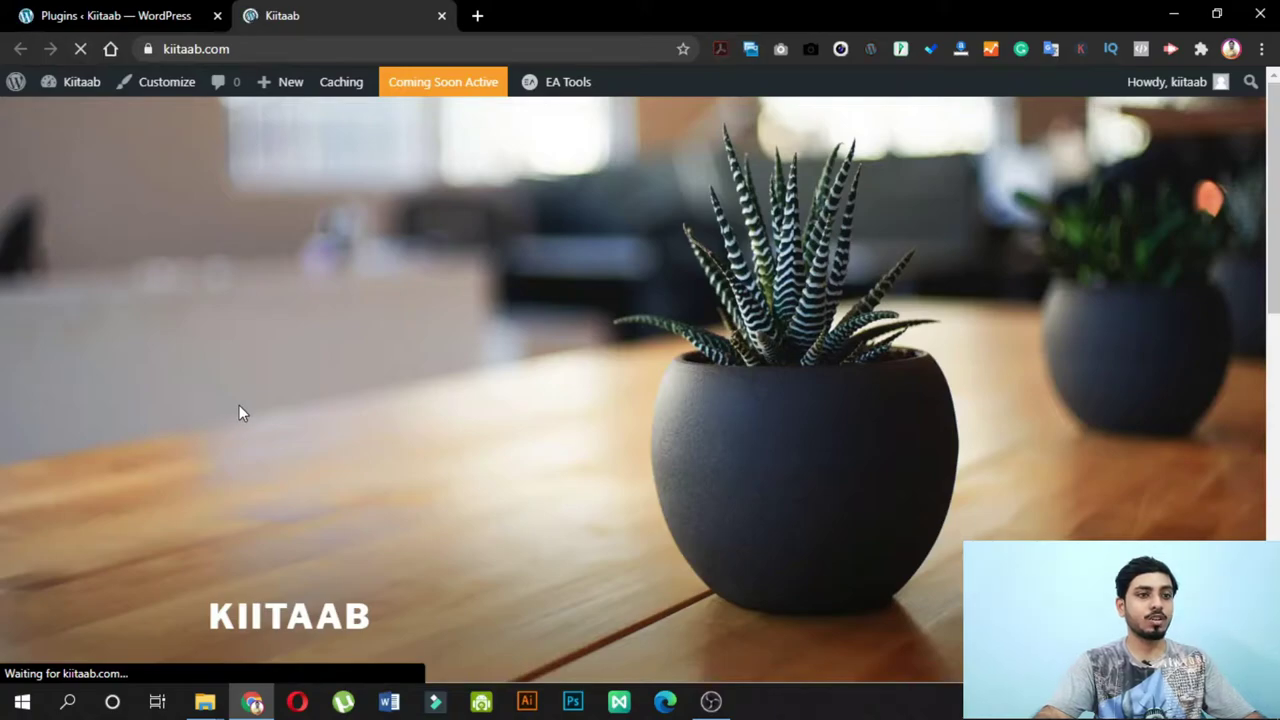
scroll(977, 289, "down", 3)
scroll(977, 343, "up", 3)
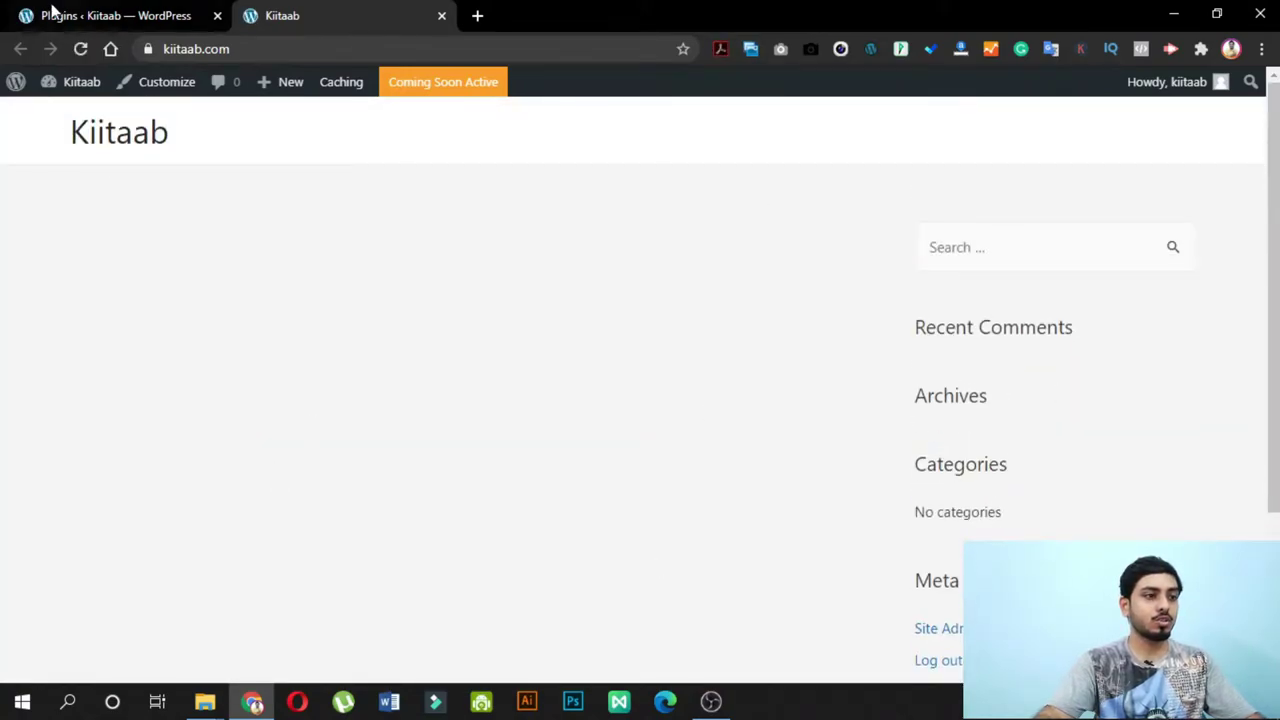
- Search for new plugins with the keyword astra and install the Starter Templates plugin by Brainstorm Force
left_click(120, 15)
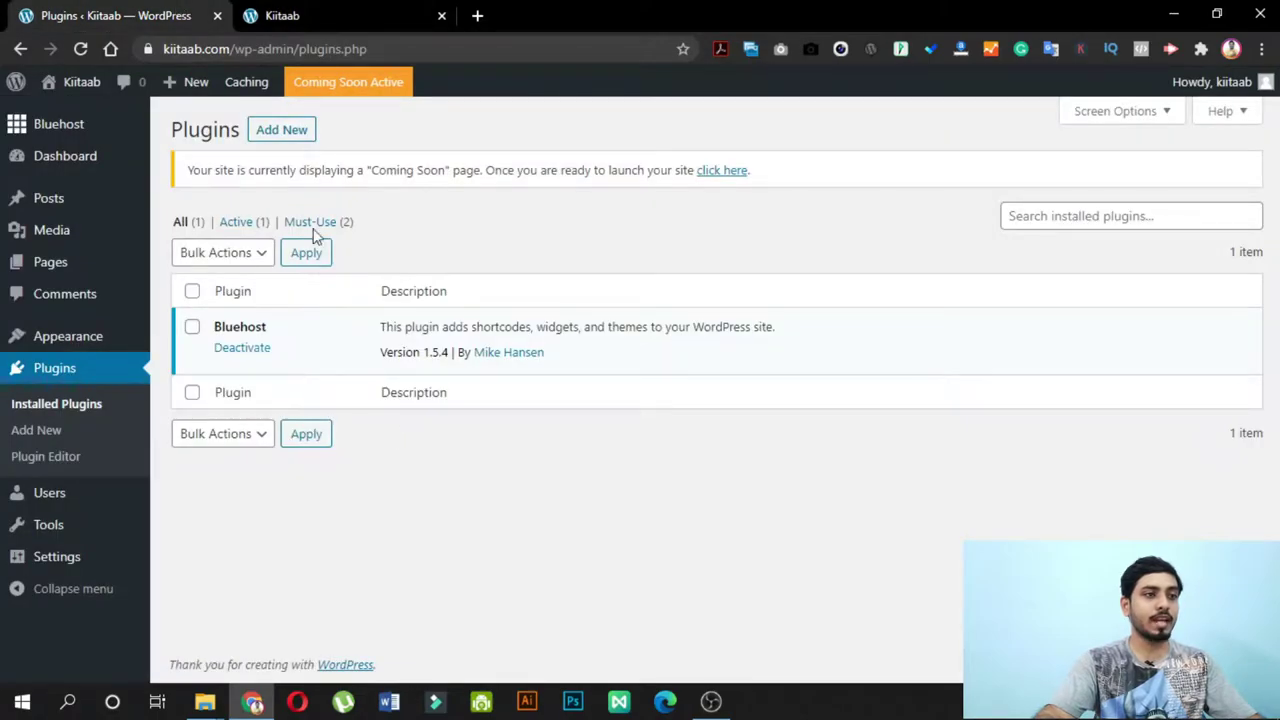
left_click(281, 130)
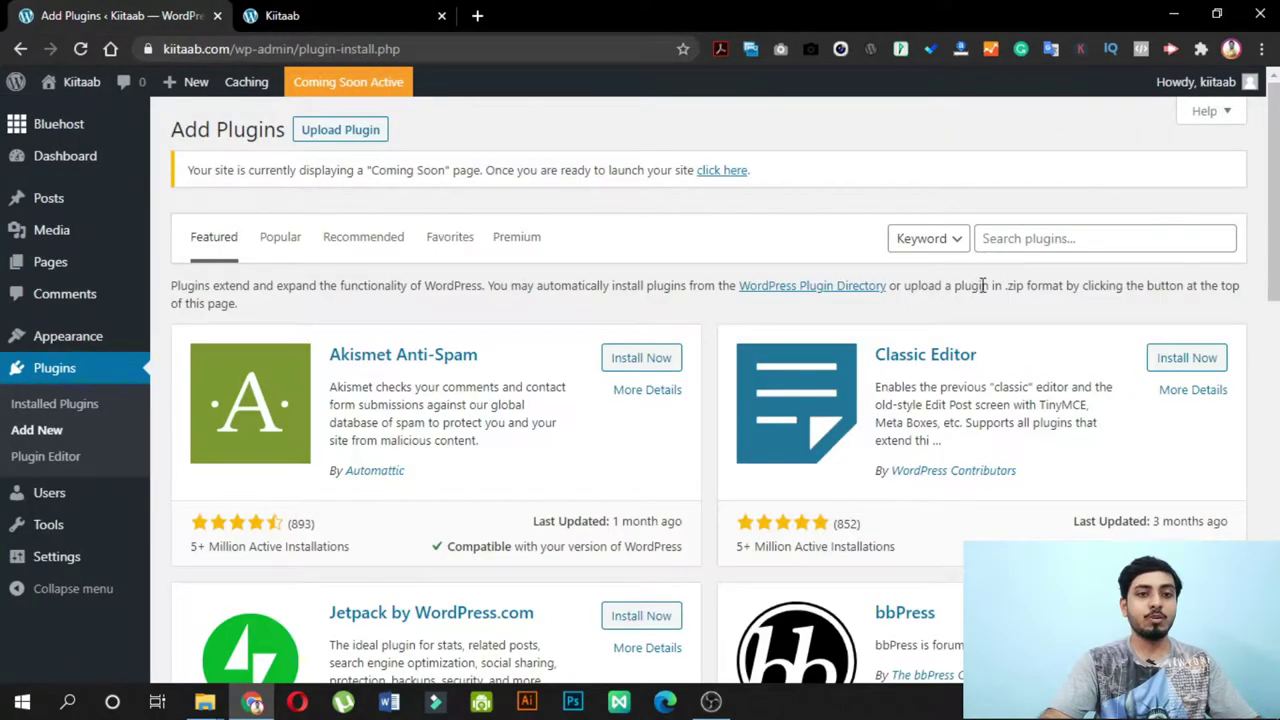
left_click(995, 242)
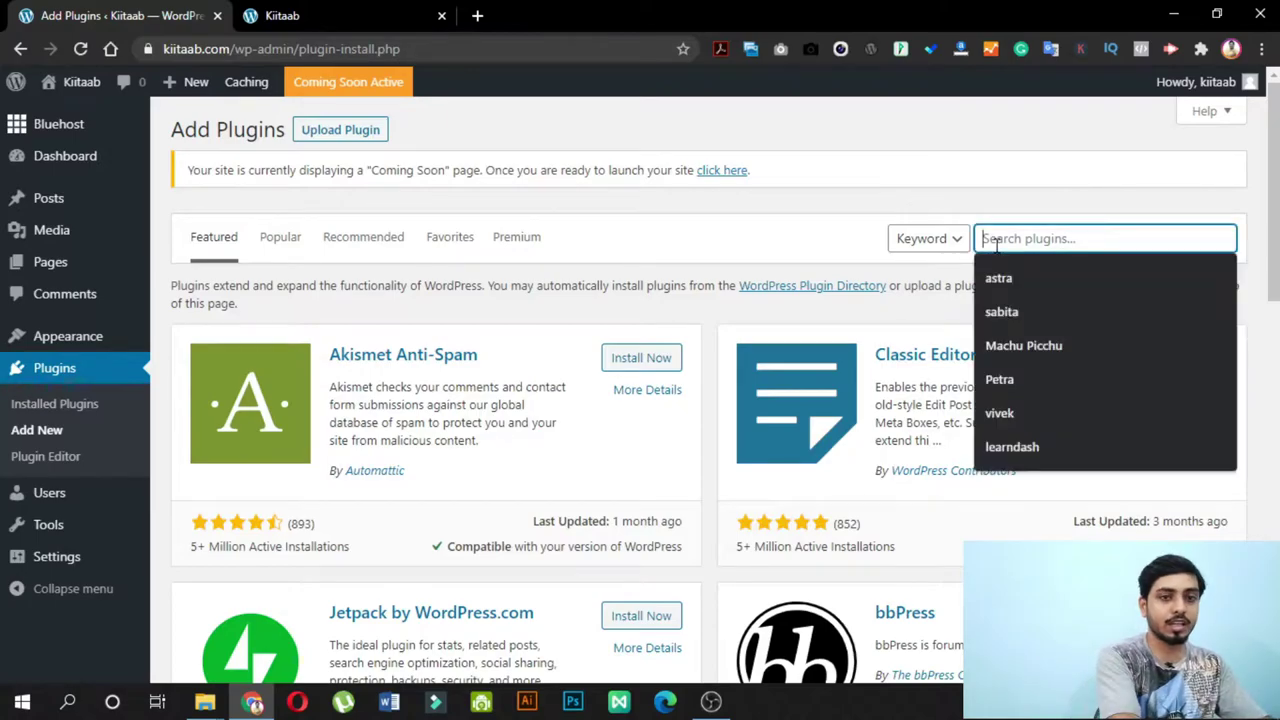
type("astra")
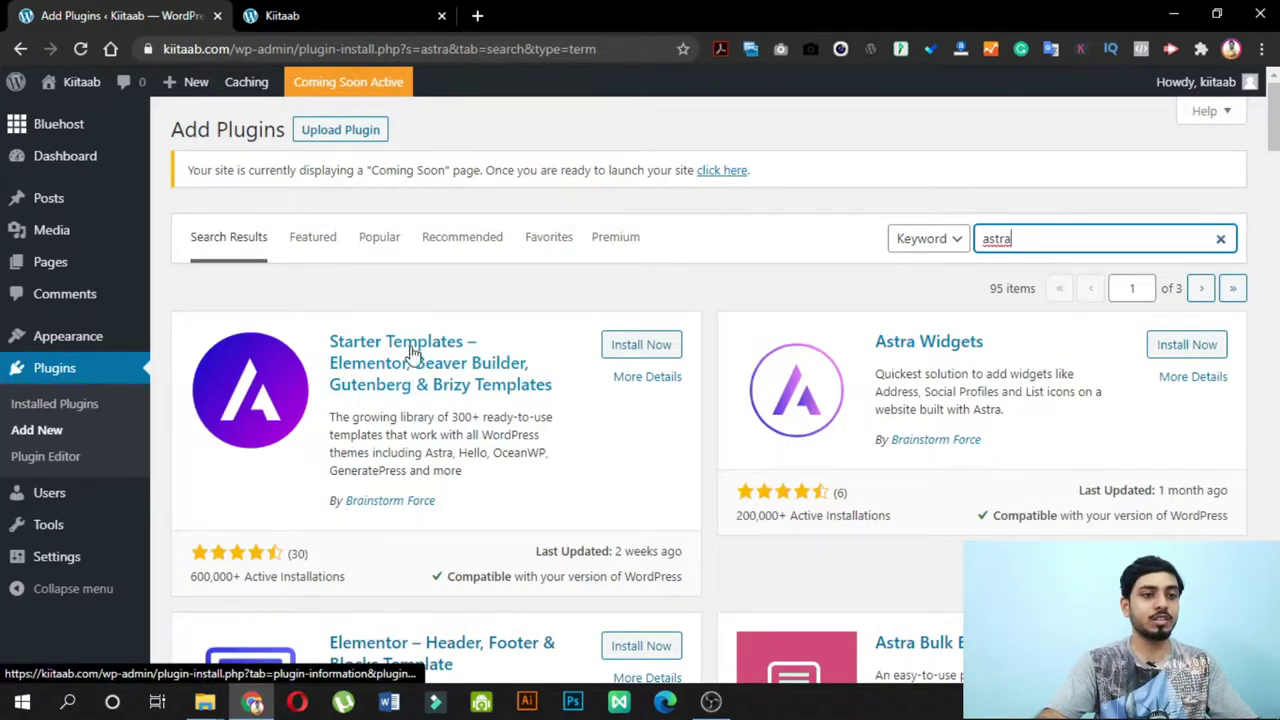
left_click(668, 346)
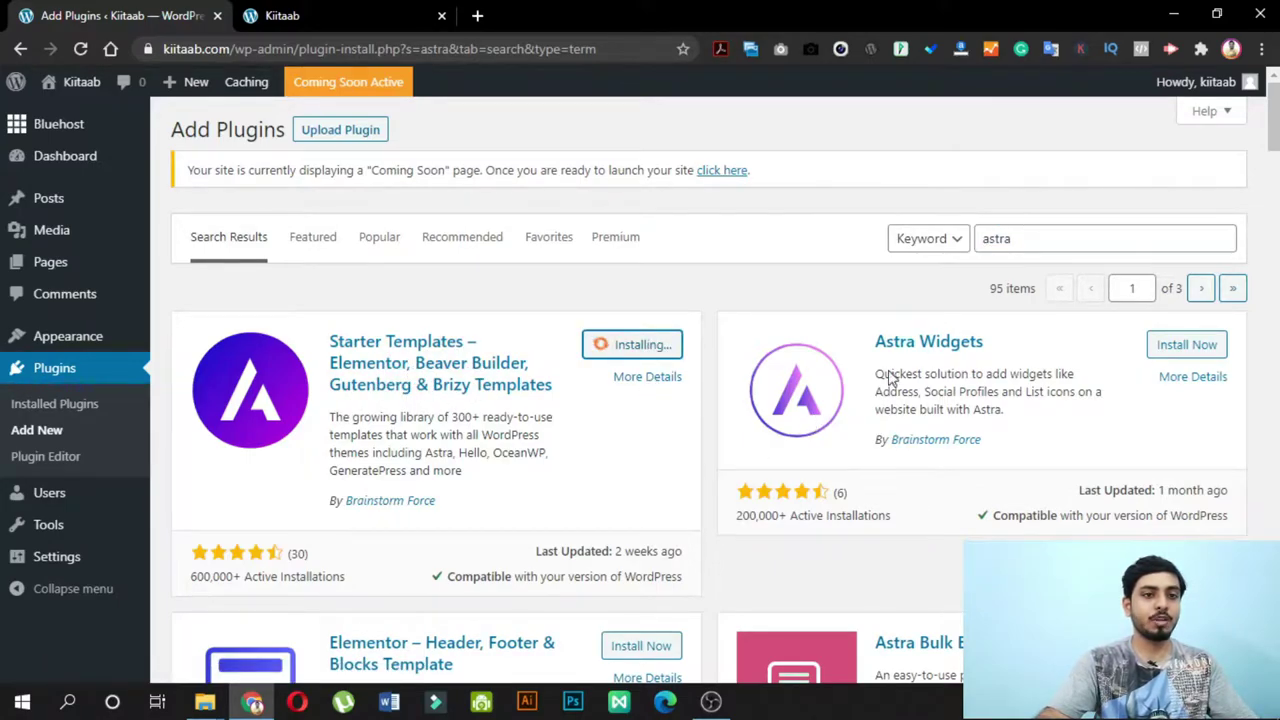
- Search the plugins for elementor and install Elementor Page Builder
left_click_drag(1029, 237, 909, 257)
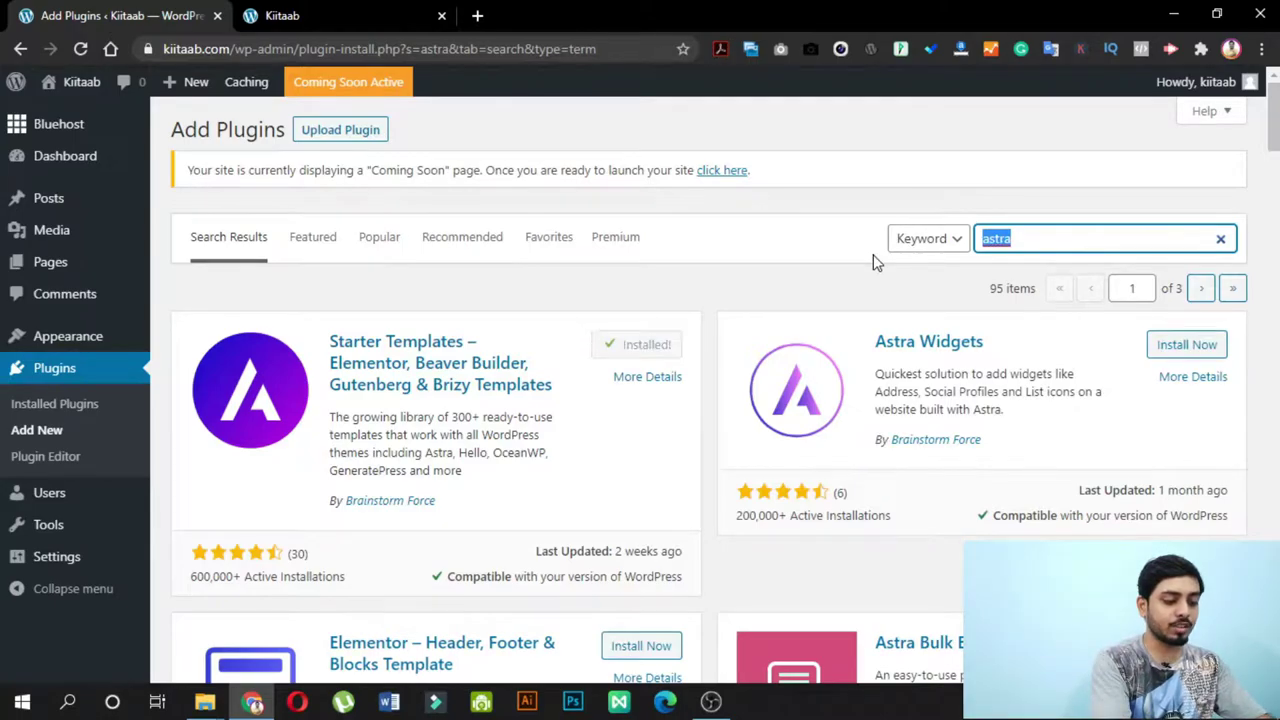
type("ele")
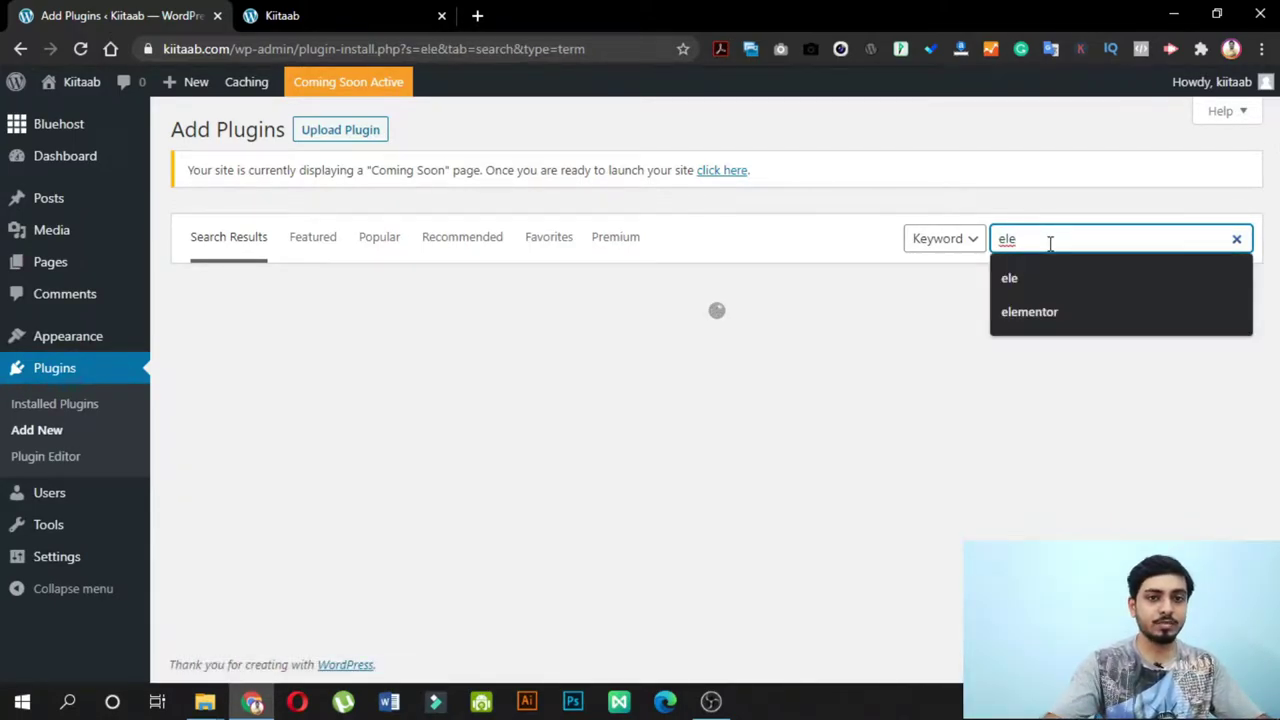
left_click(1049, 313)
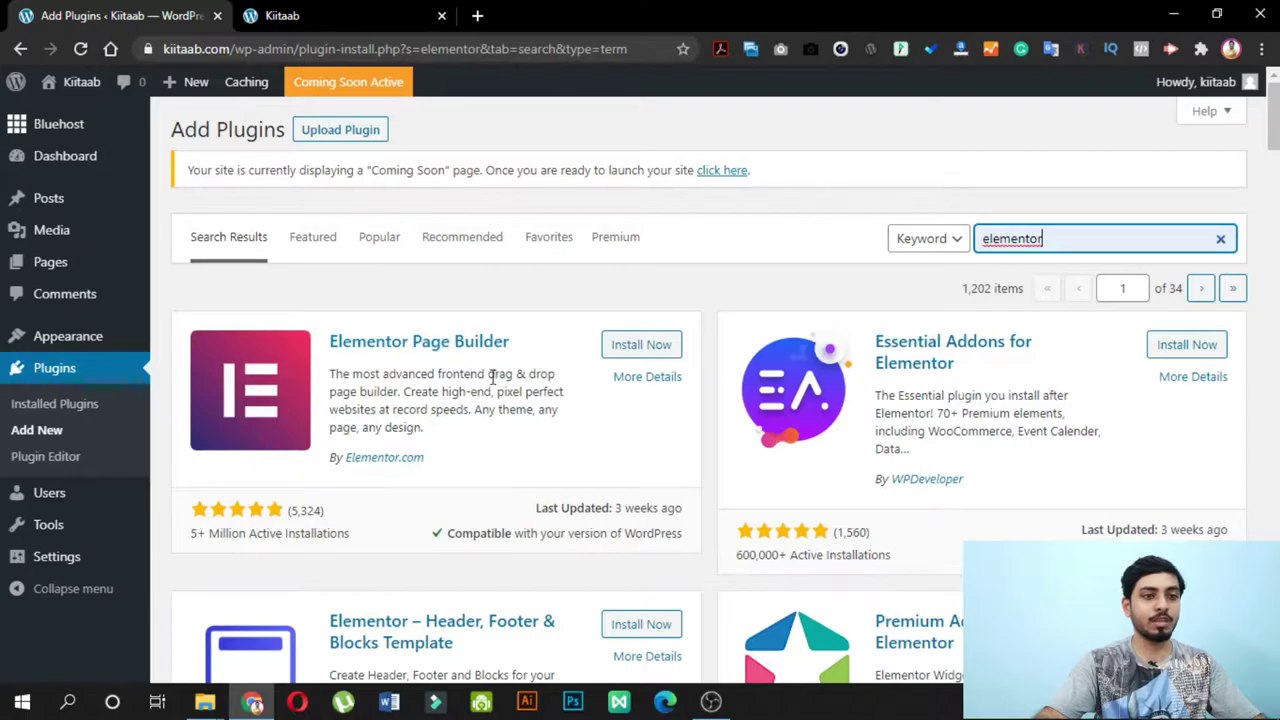
left_click(617, 355)
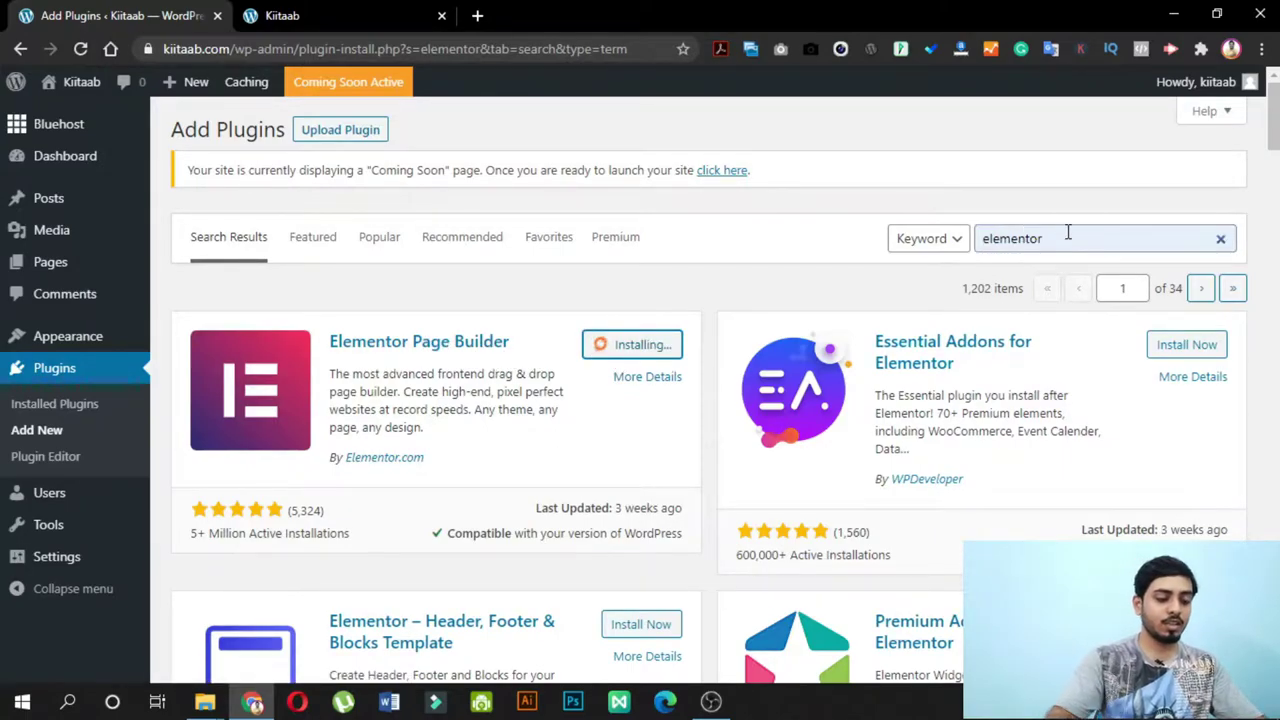
- Search the plugins for ninja and install the Ninja Forms Contact Form plugin
left_click_drag(1066, 236, 903, 260)
type("ninja")
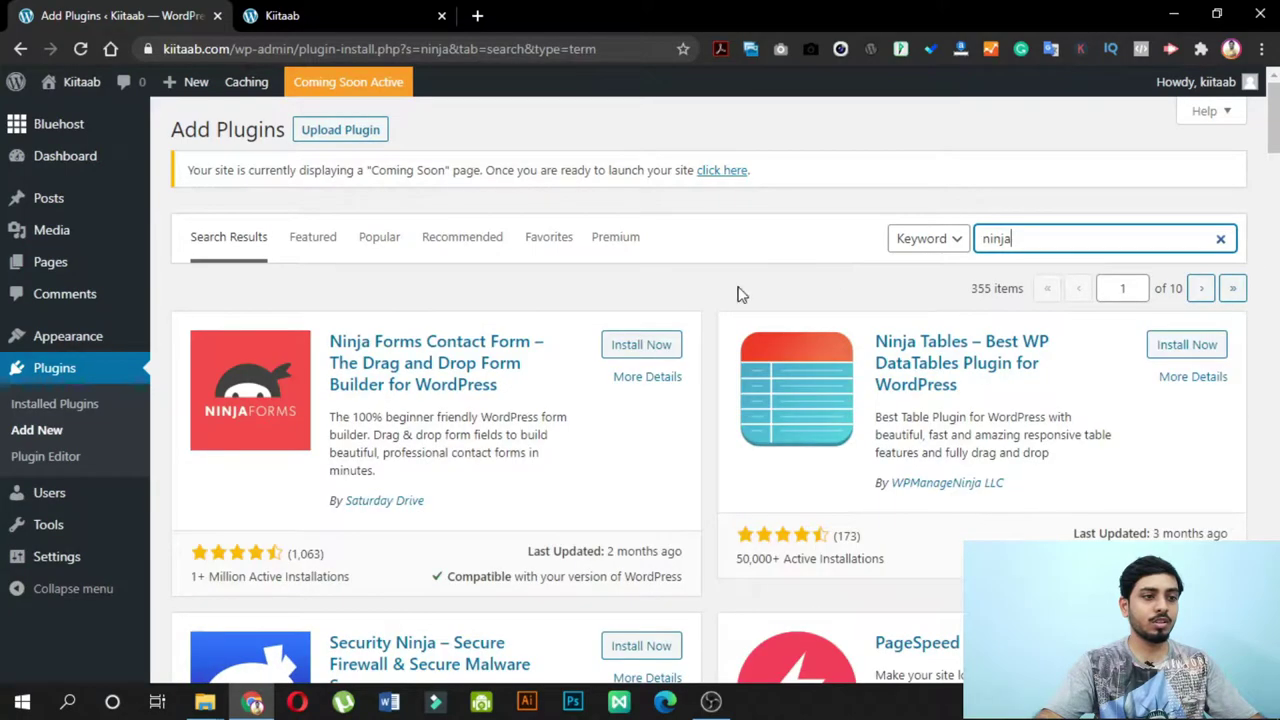
left_click(636, 352)
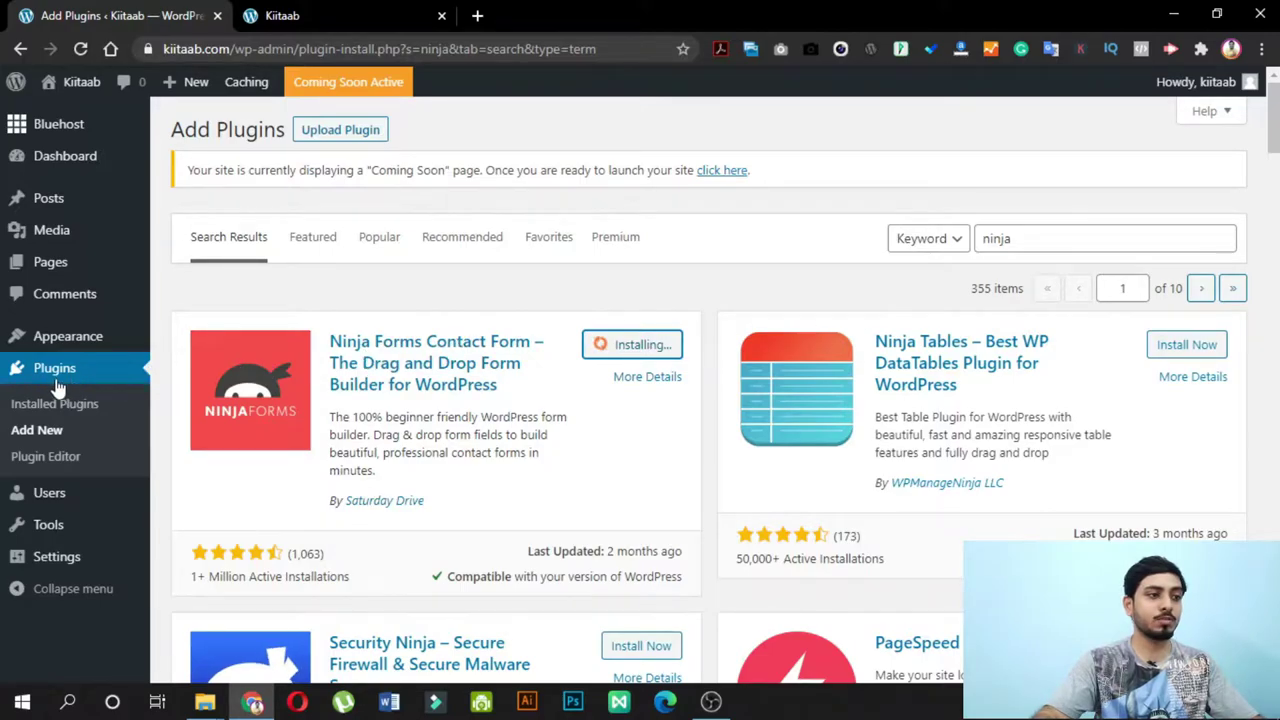
- From the installed plugins list, bulk-activate Elementor, Ninja Forms and Starter Templates
left_click(88, 414)
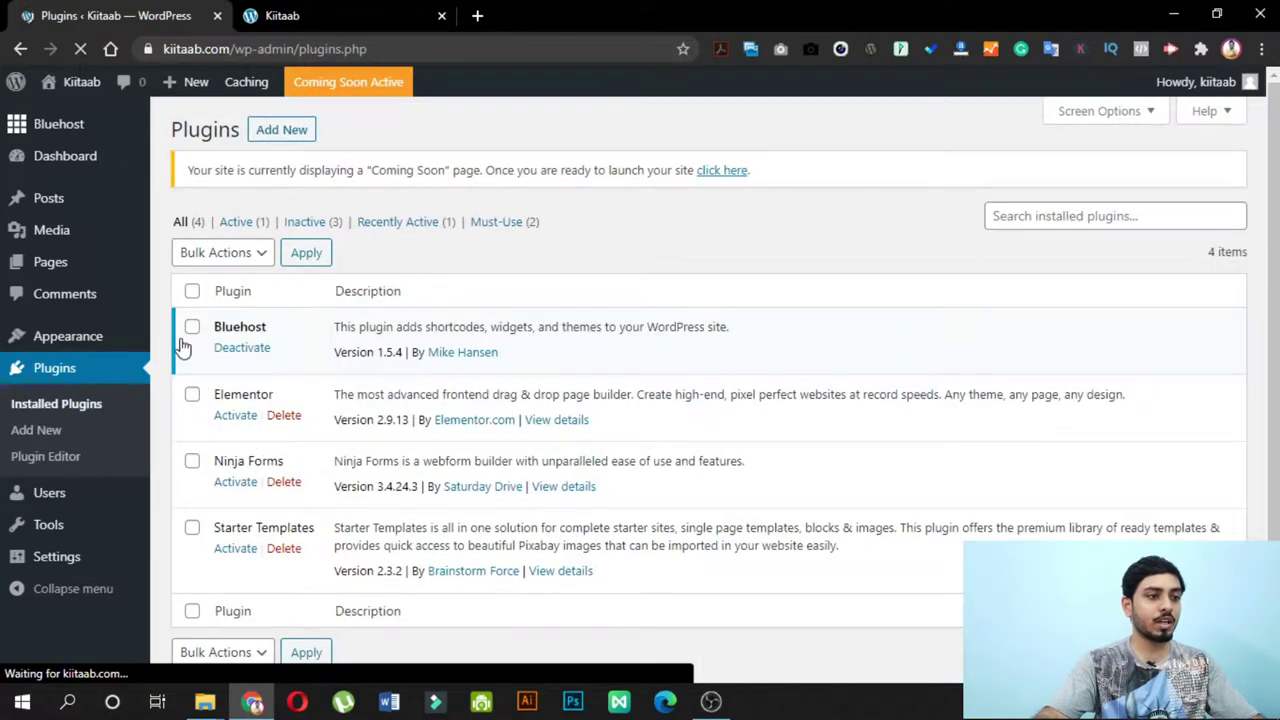
left_click(191, 462)
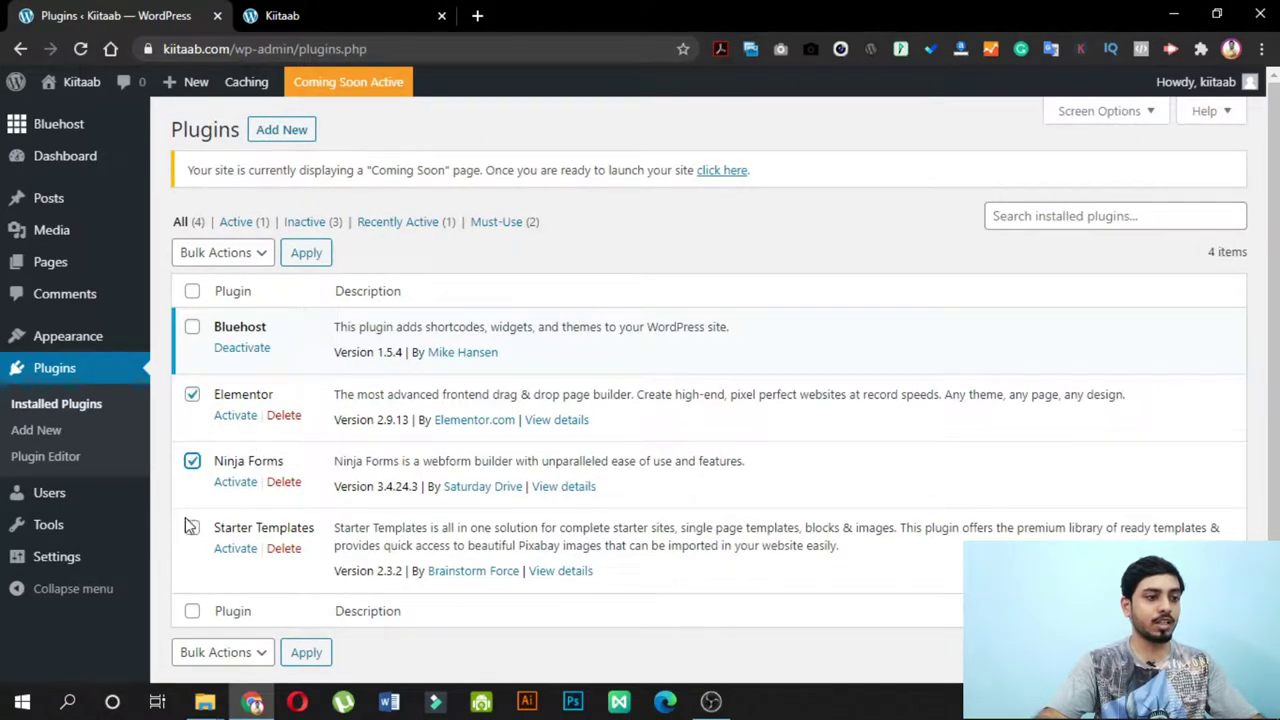
left_click(222, 256)
left_click(205, 296)
left_click(303, 258)
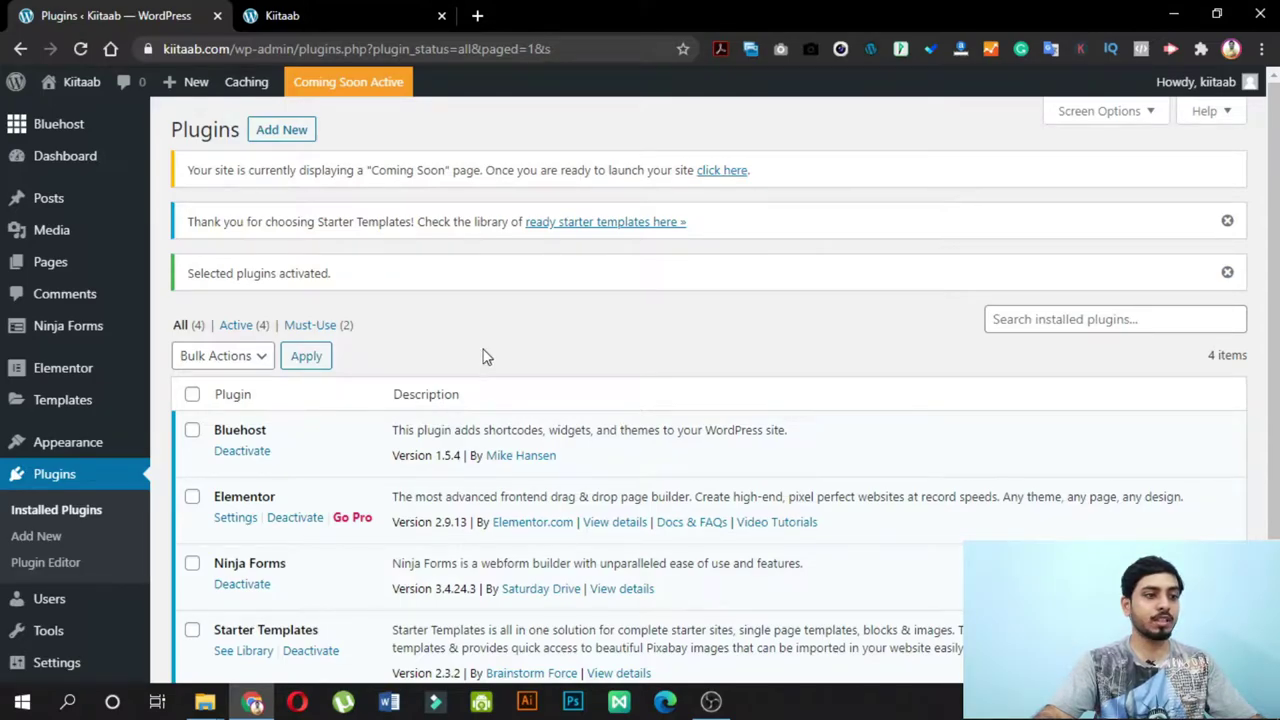
- Open the Starter Templates library and select Elementor as the page builder
scroll(480, 455, "down", 2)
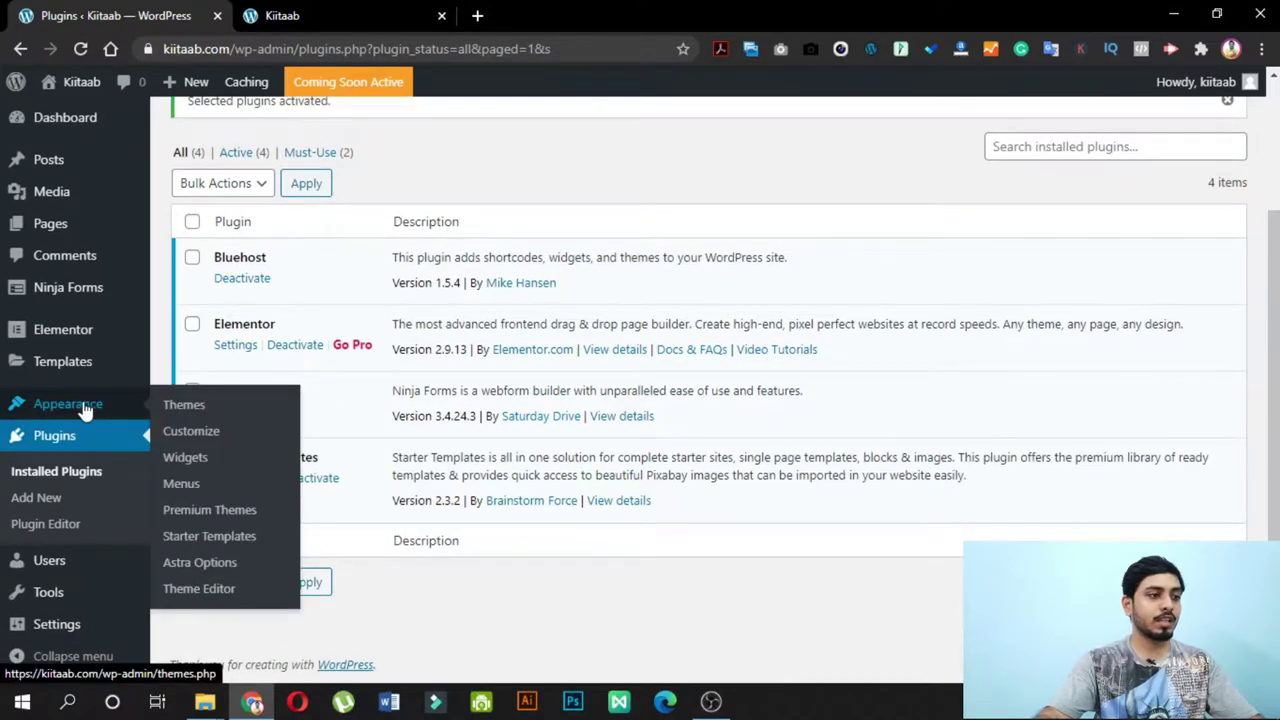
mouse_move(40, 418)
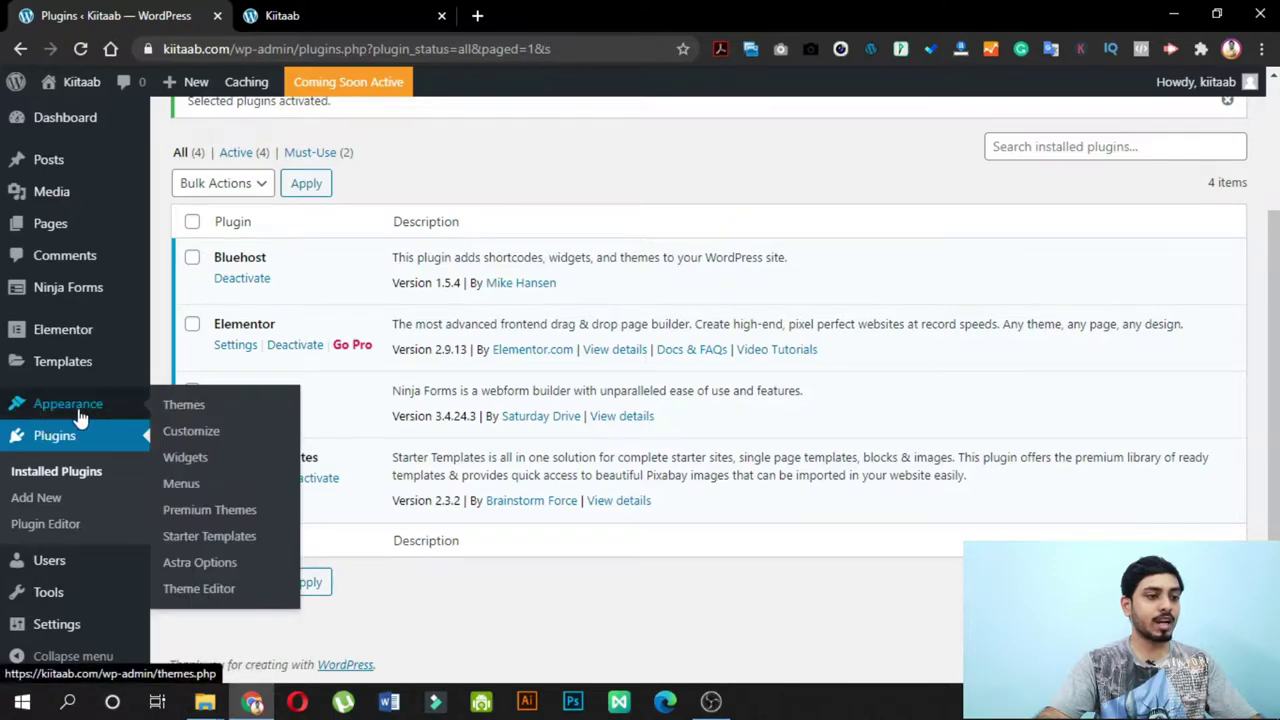
left_click(209, 536)
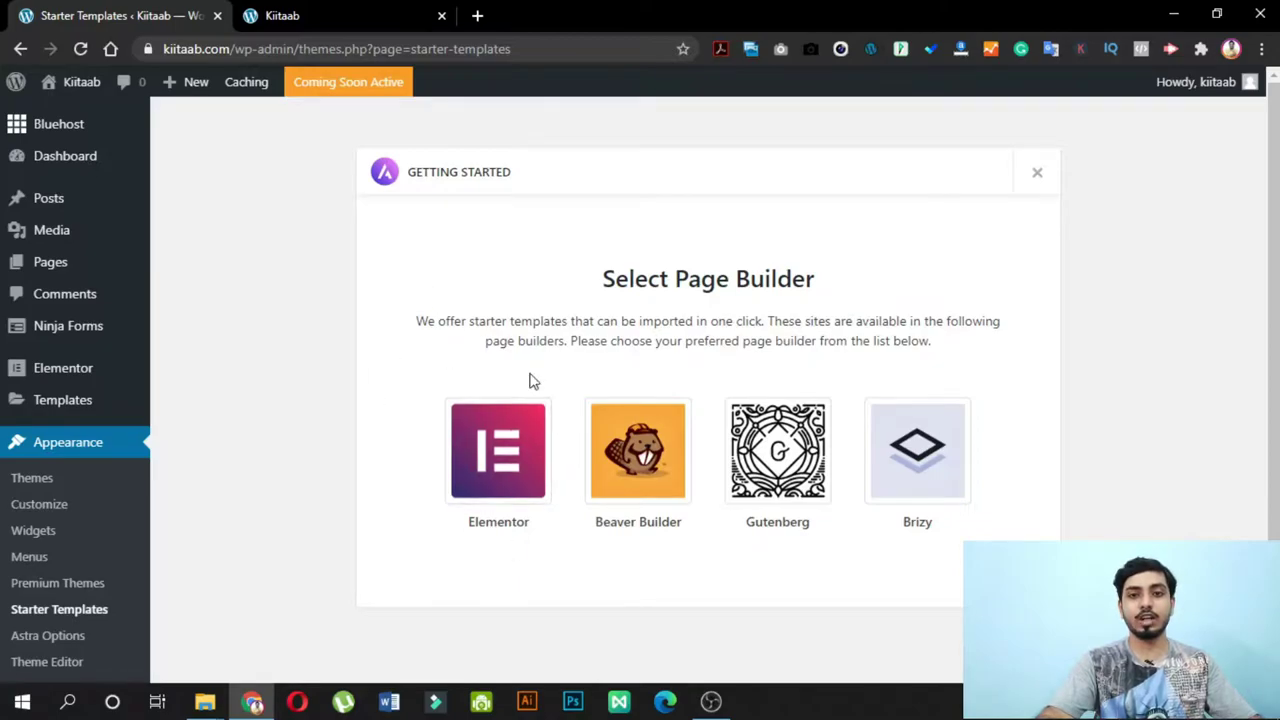
left_click(491, 457)
scroll(620, 356, "down", 2)
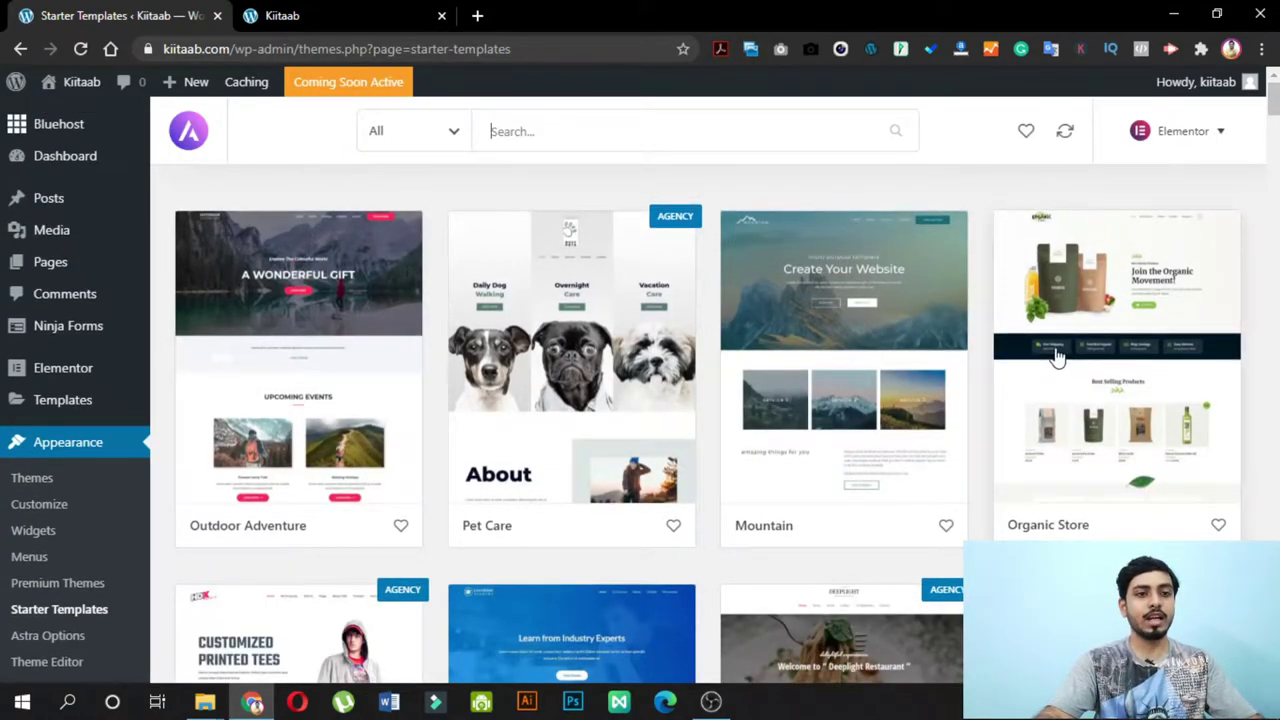
- Check the current Kiitaab front page, then search the starter templates for book and look through the matching page templates
left_click(345, 15)
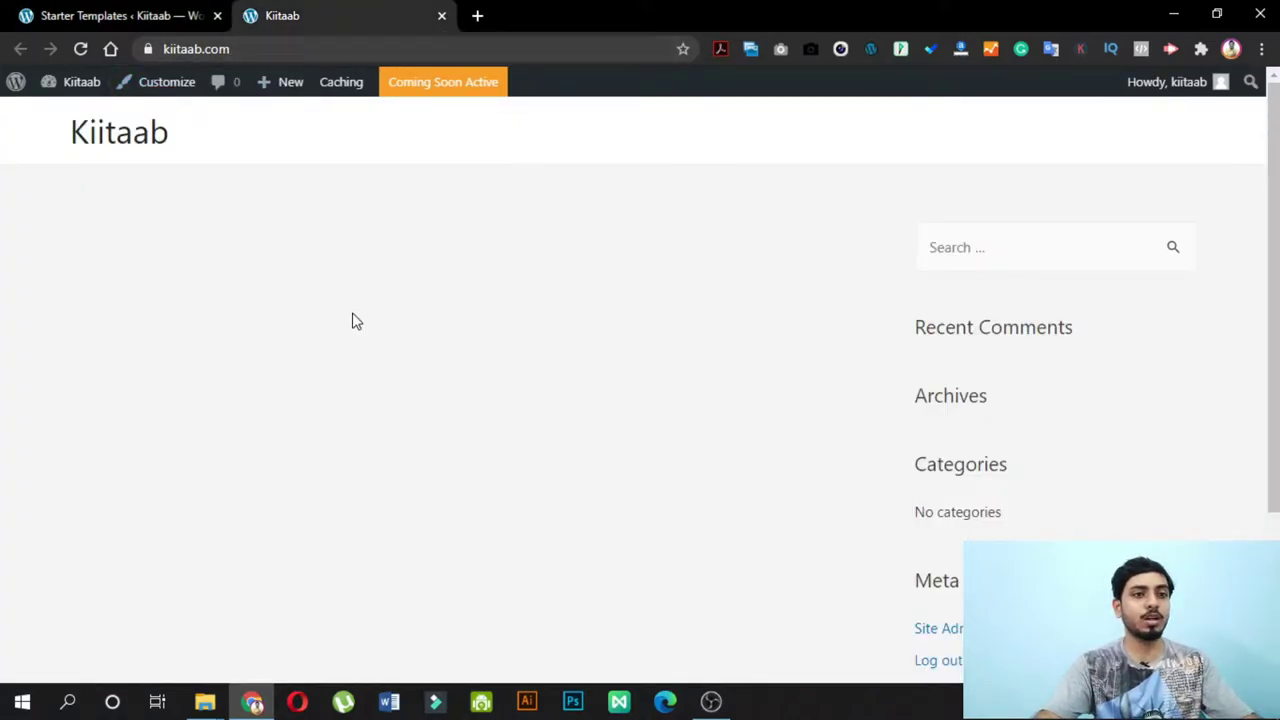
left_click(34, 10)
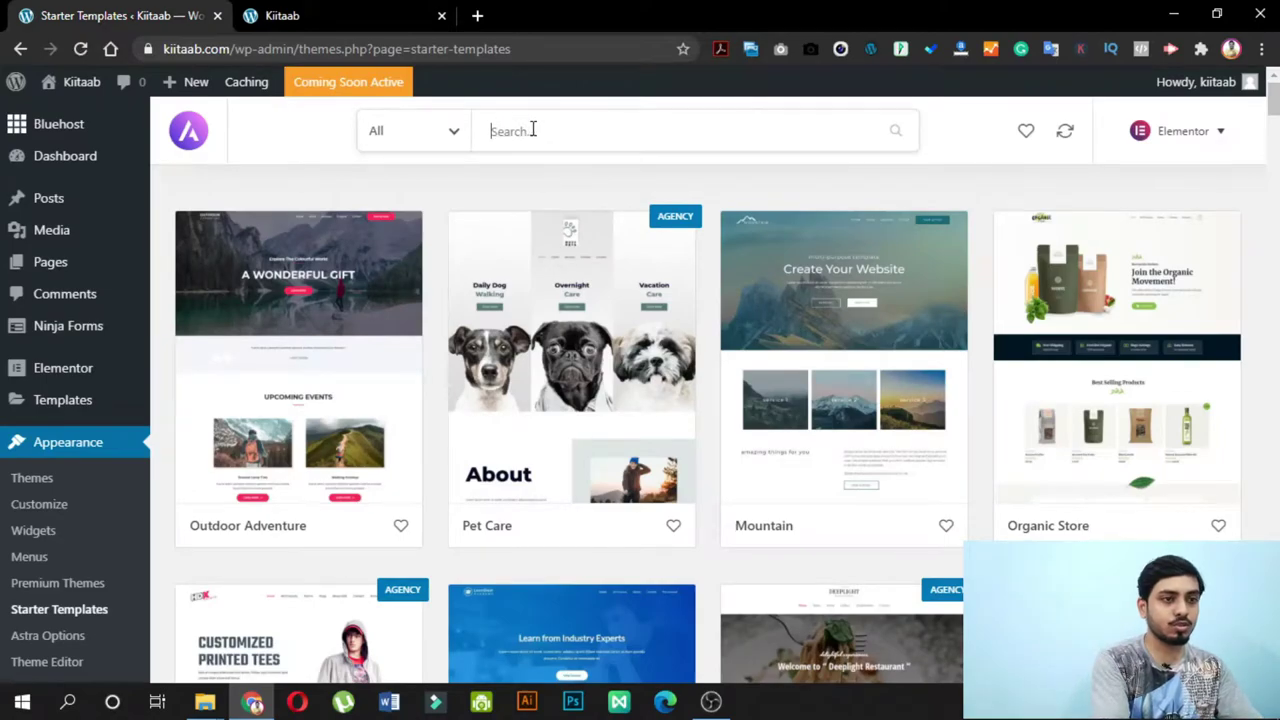
type("book")
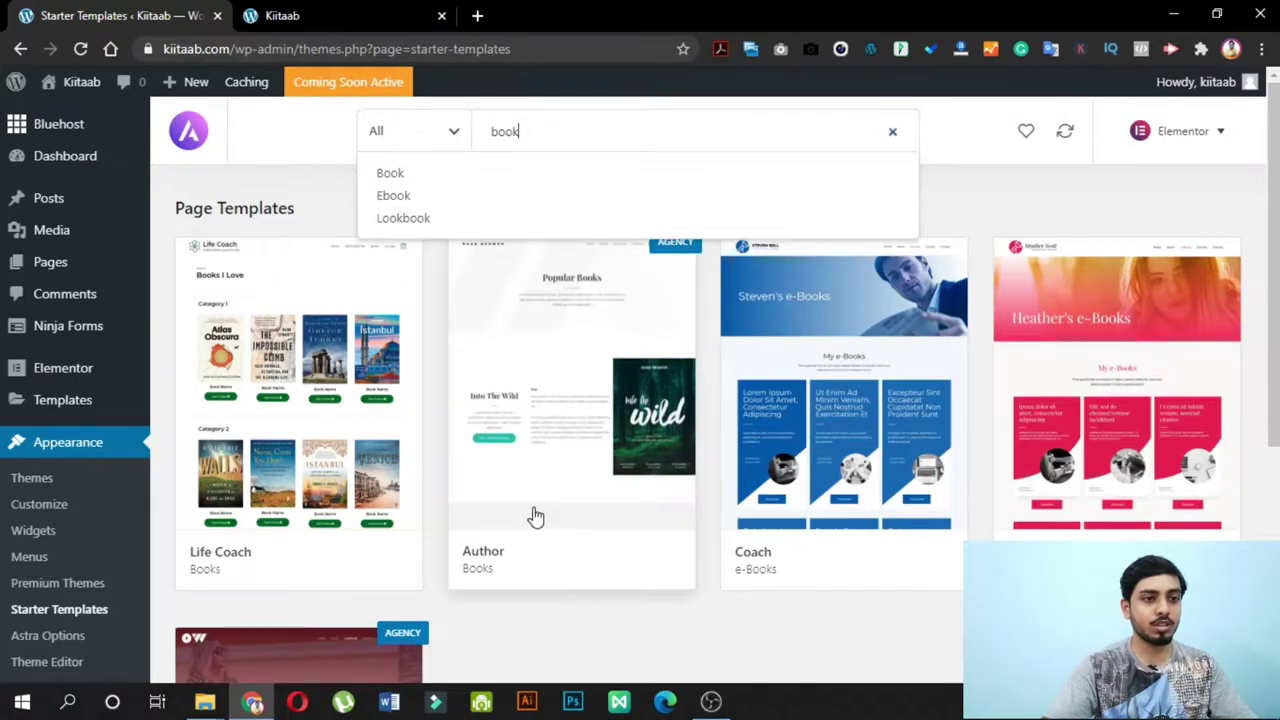
left_click(603, 650)
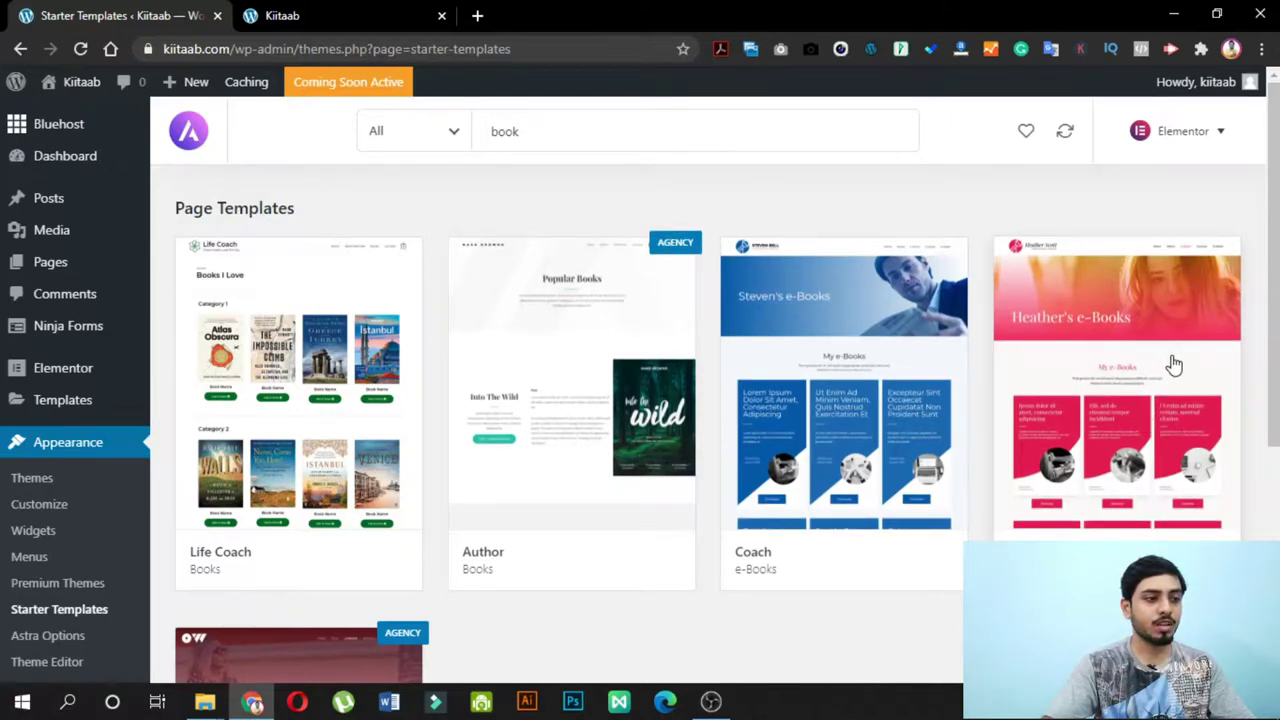
scroll(1169, 362, "down", 3)
scroll(1017, 360, "down", 1)
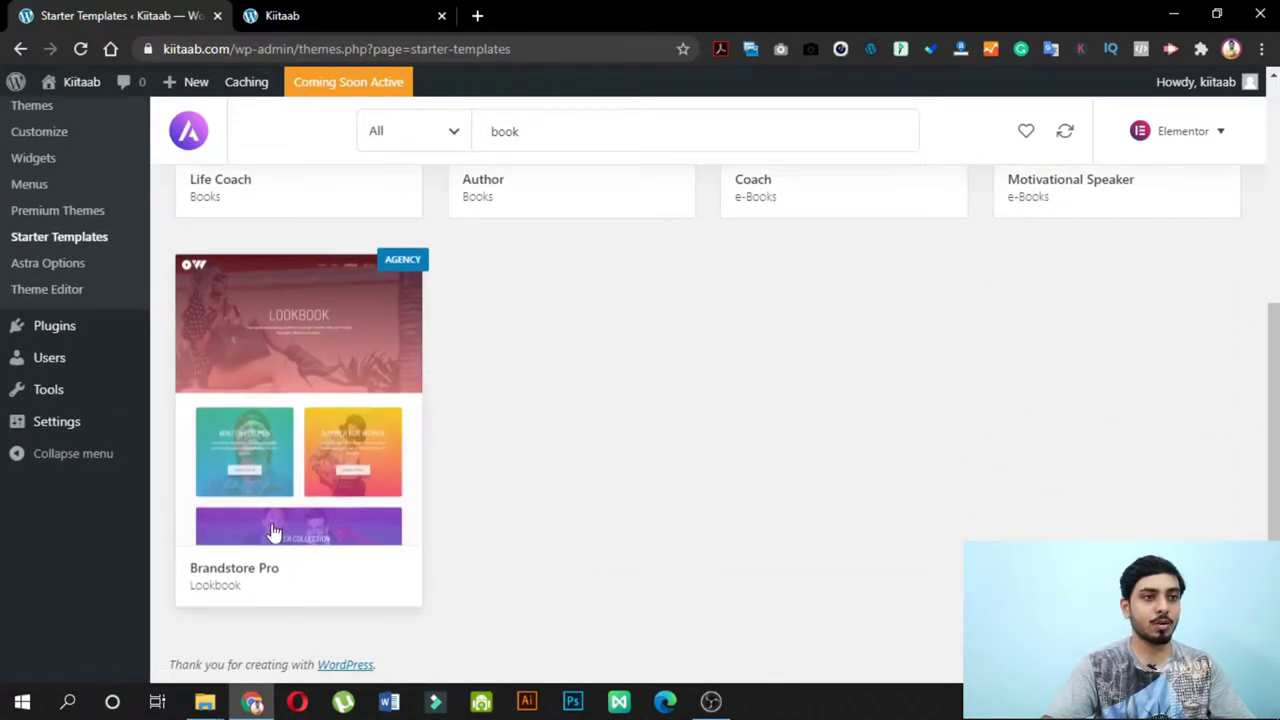
scroll(1025, 458, "up", 4)
- Filter the starter templates to Free ones in the Business category
left_click(448, 128)
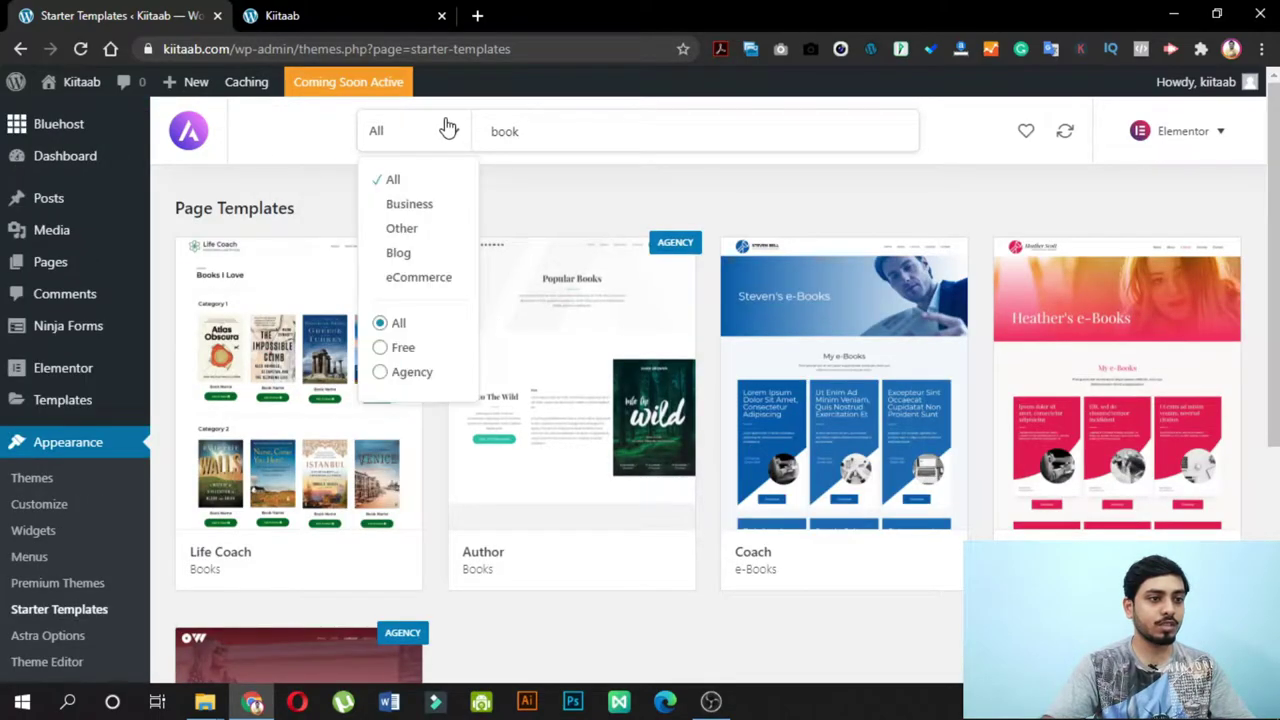
left_click(416, 347)
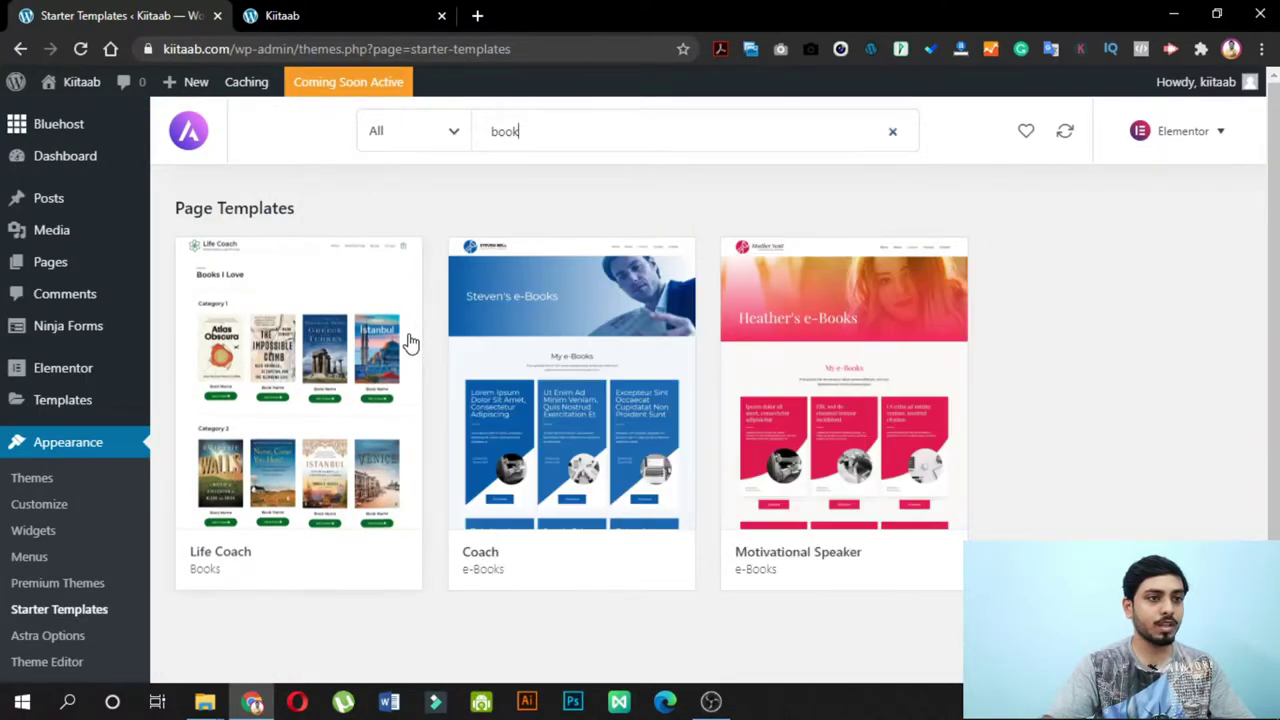
left_click(438, 134)
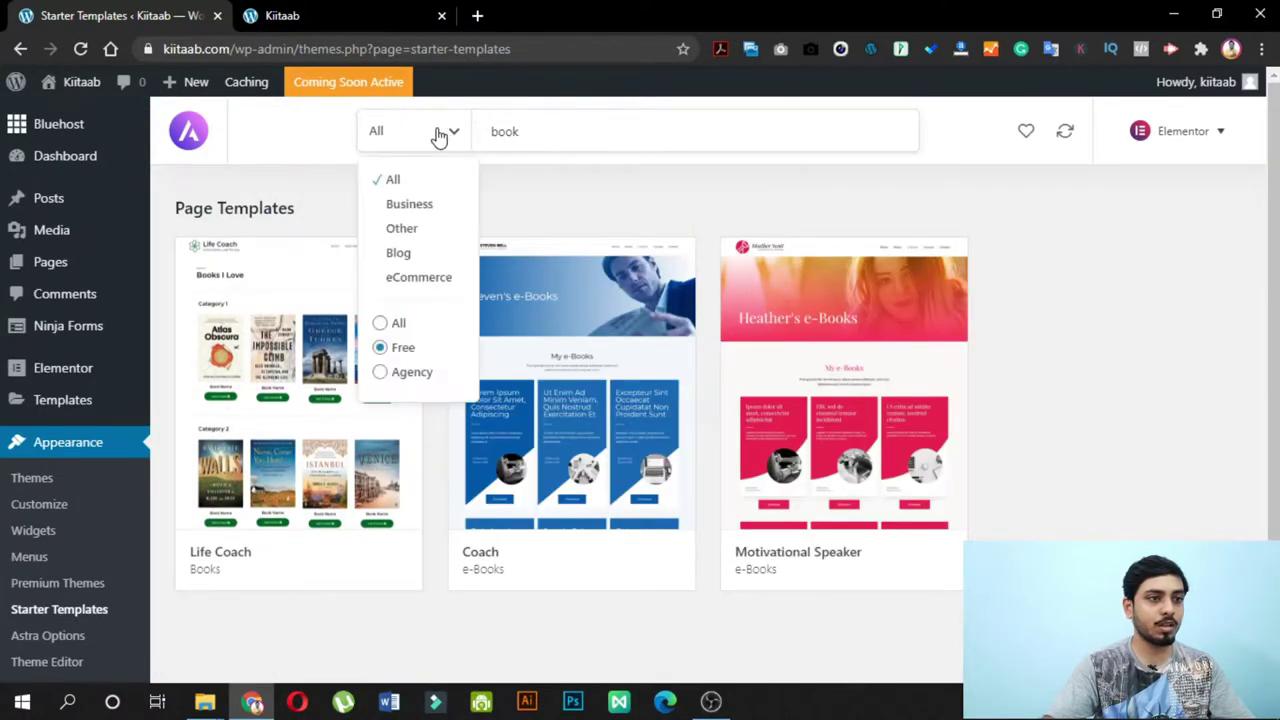
left_click(418, 205)
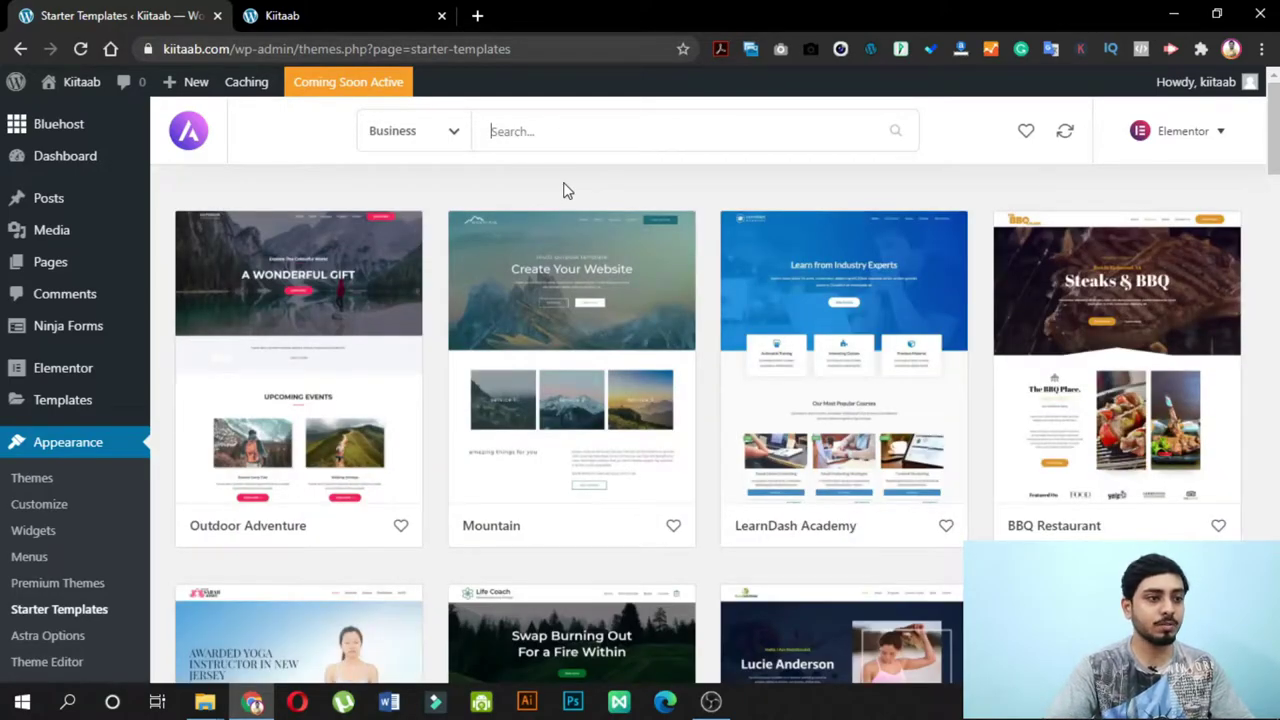
- Browse the free Business templates and open the Motivational Speaker template
scroll(980, 295, "down", 2)
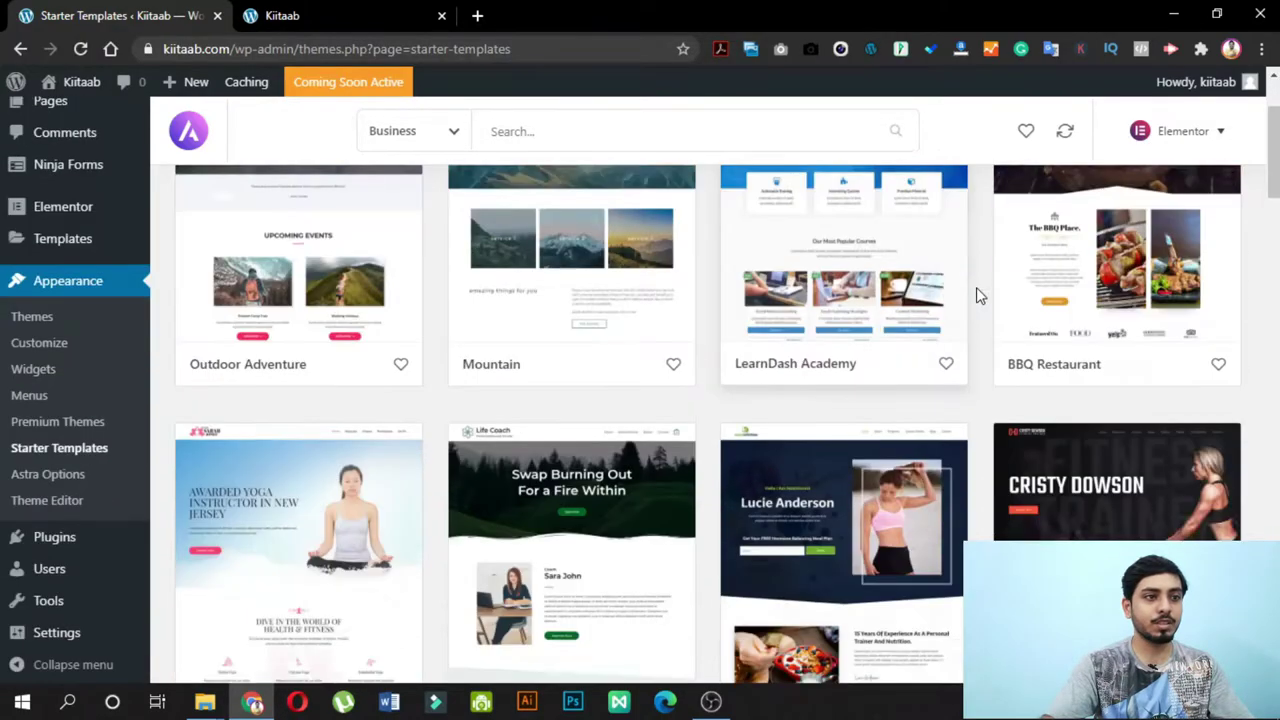
scroll(809, 316, "down", 8)
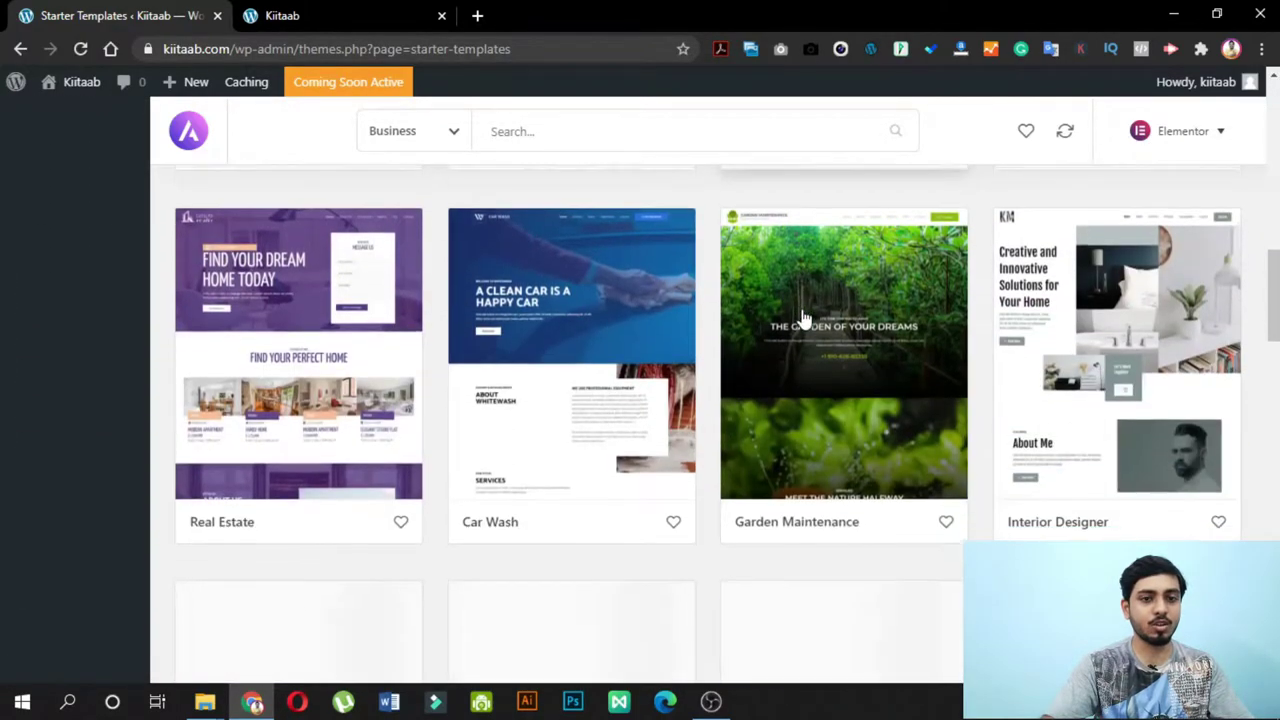
scroll(805, 318, "down", 10)
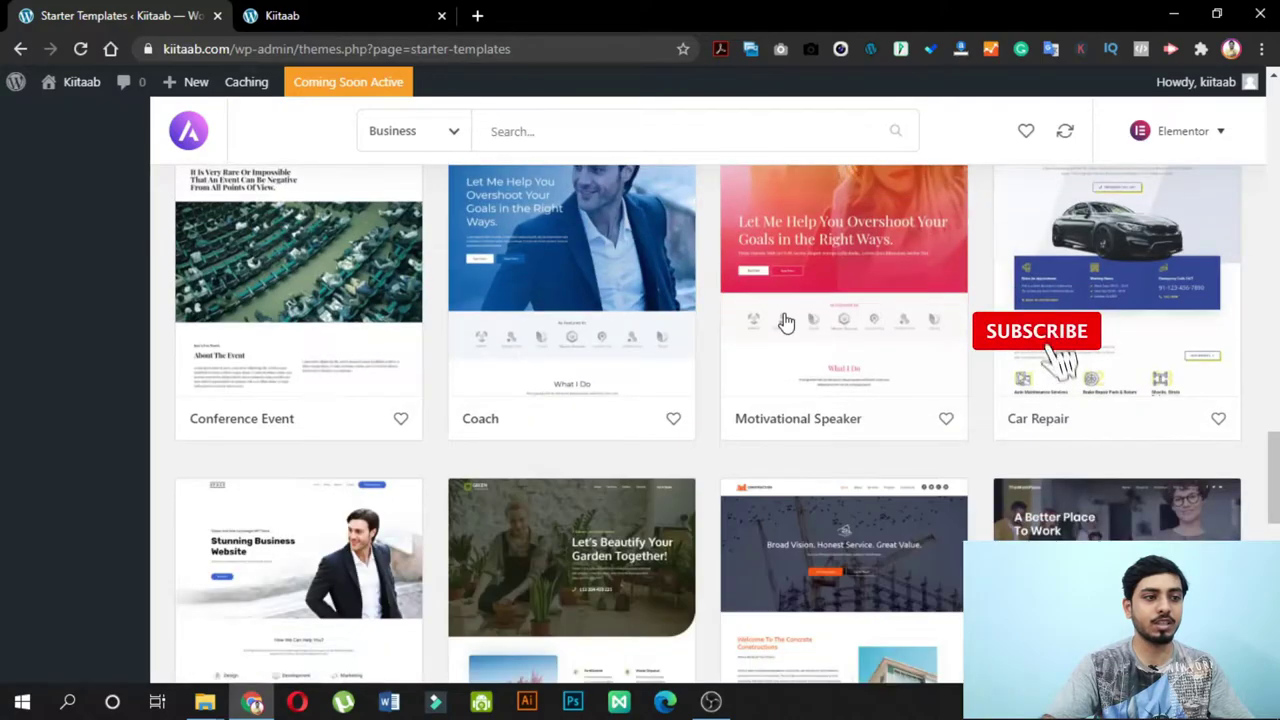
scroll(786, 320, "down", 2)
scroll(786, 320, "up", 5)
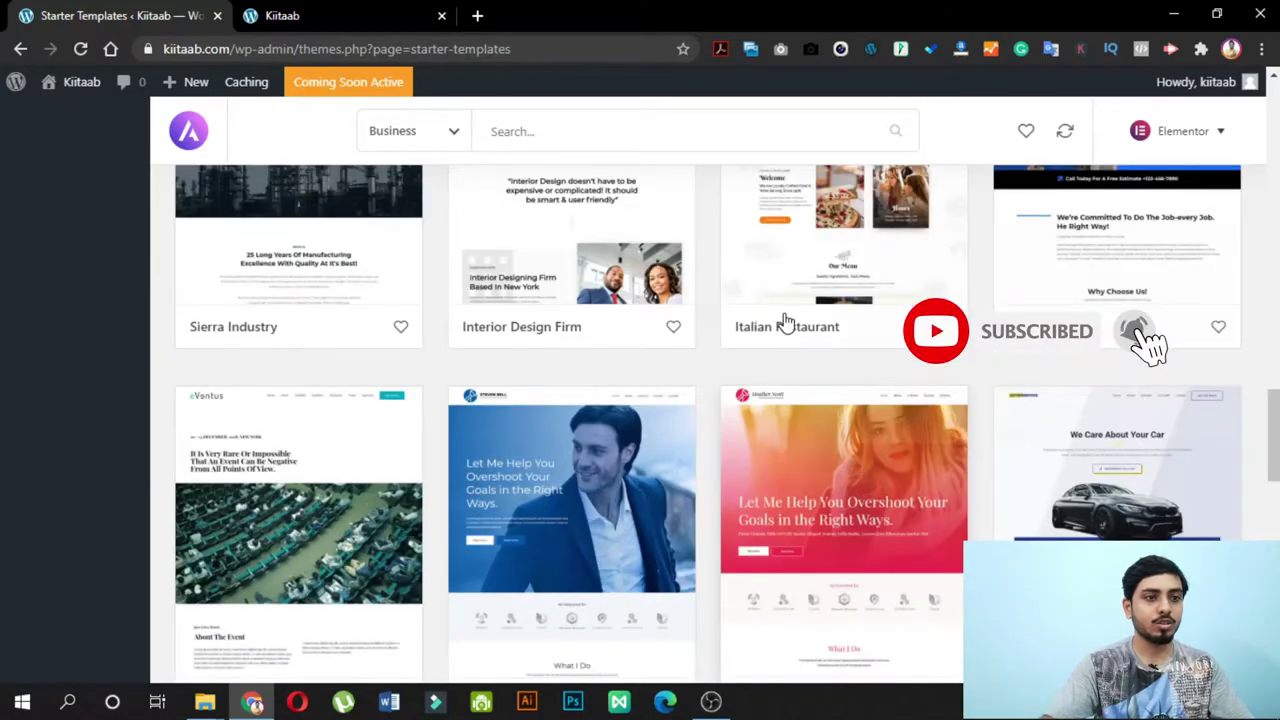
scroll(786, 322, "down", 3)
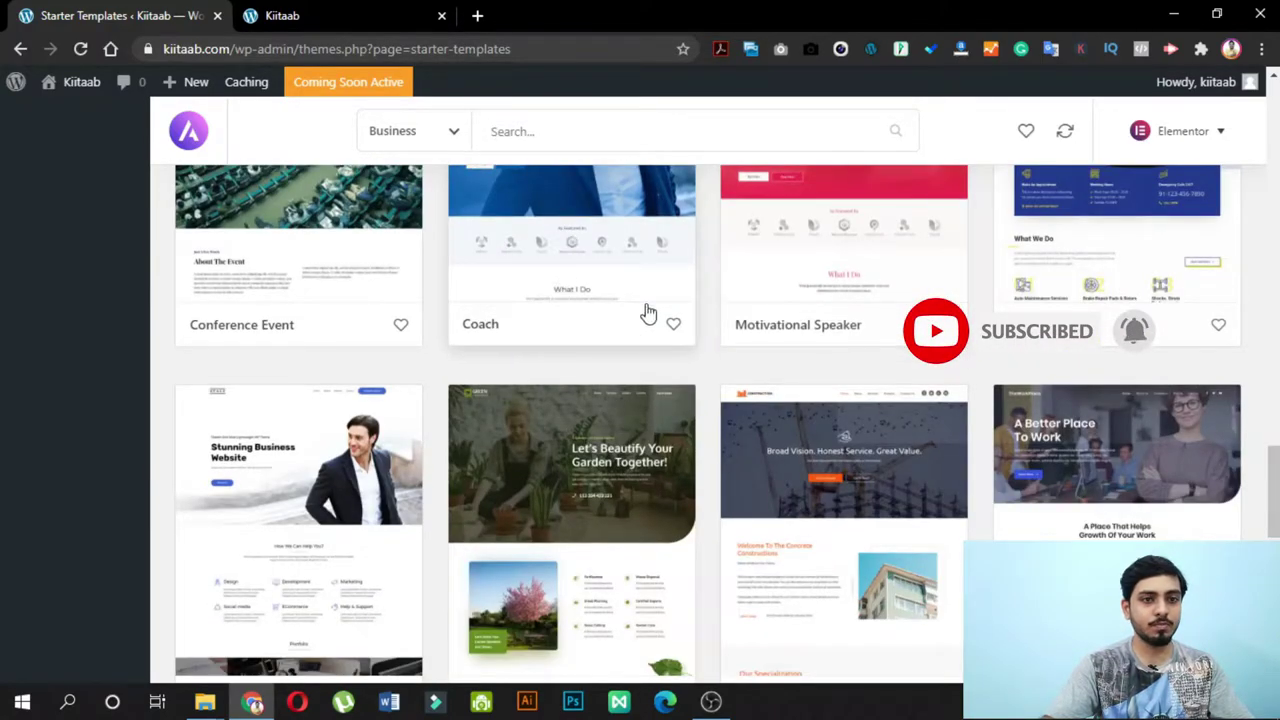
scroll(700, 330, "up", 2)
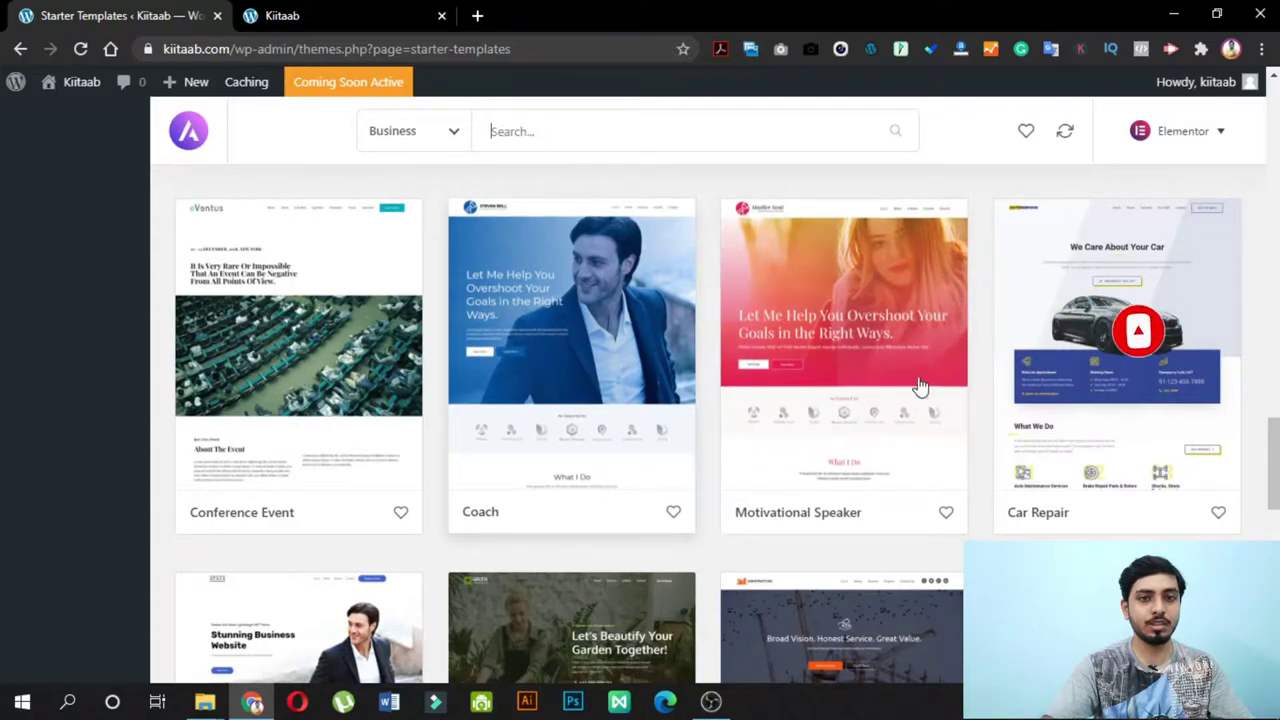
left_click(895, 345)
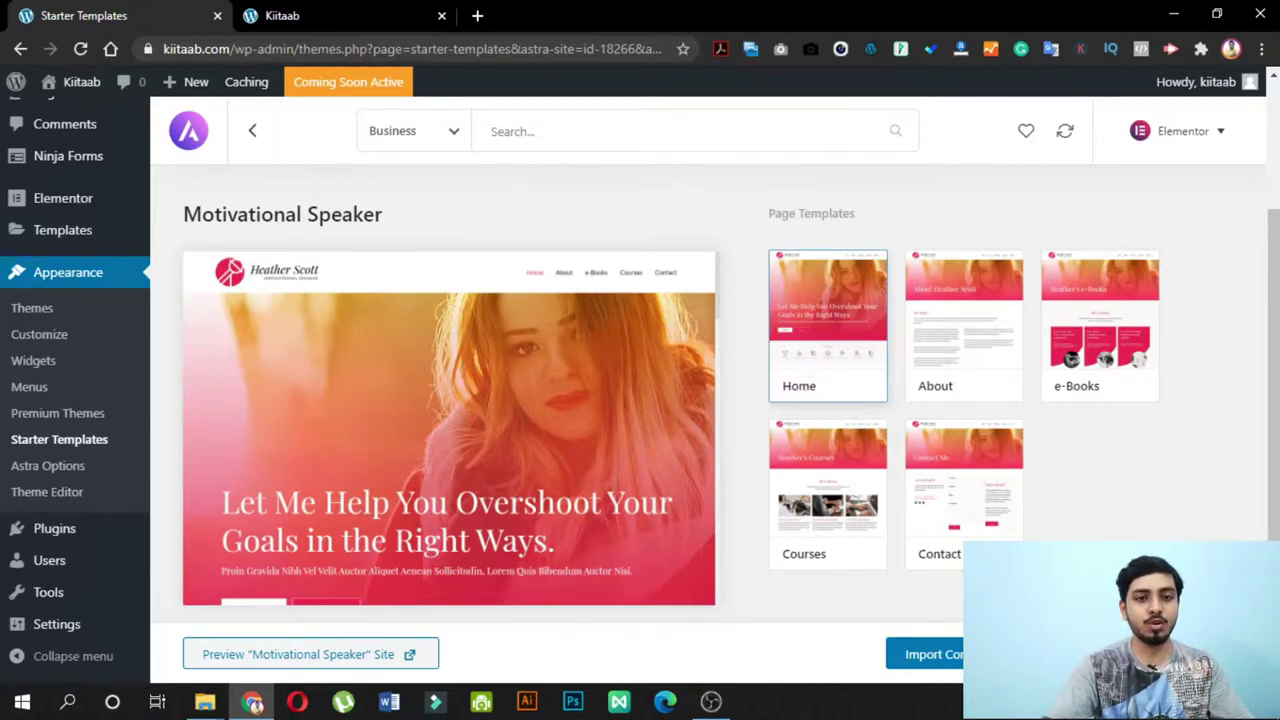
- Import the complete Motivational Speaker site with Delete Previously Imported Site enabled along with customizer settings, widgets and content
left_click(930, 654)
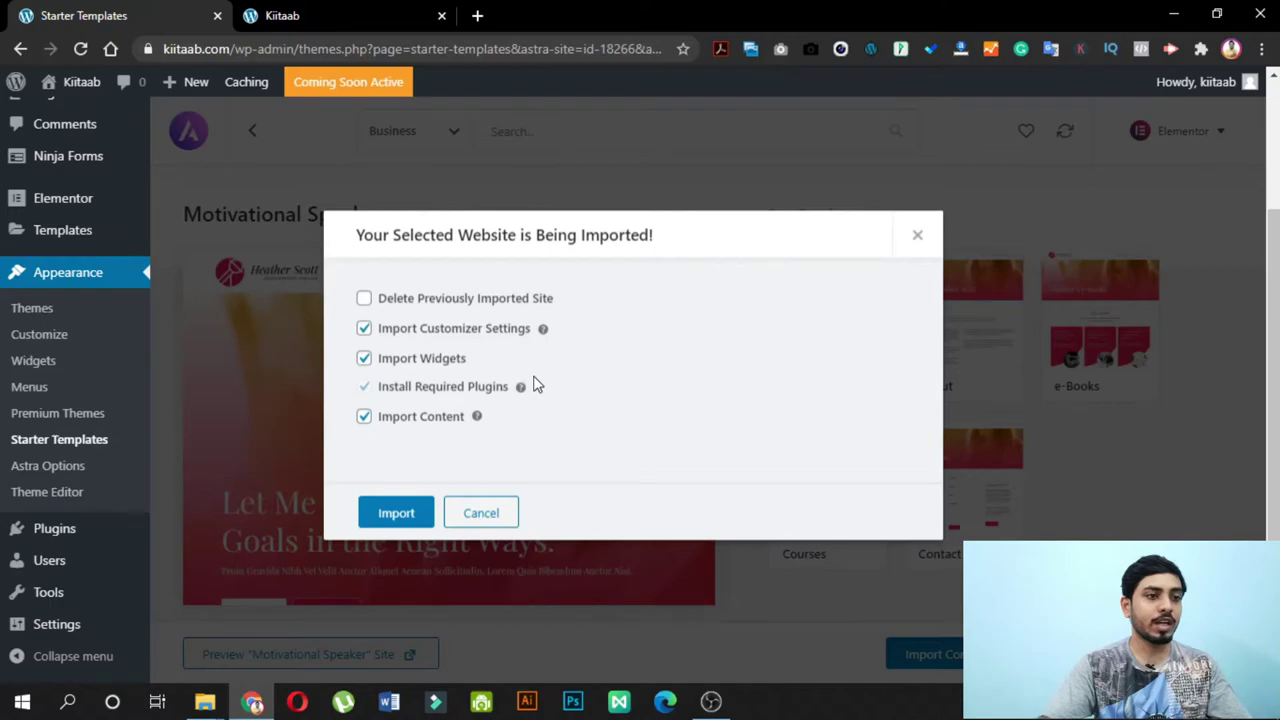
left_click(364, 300)
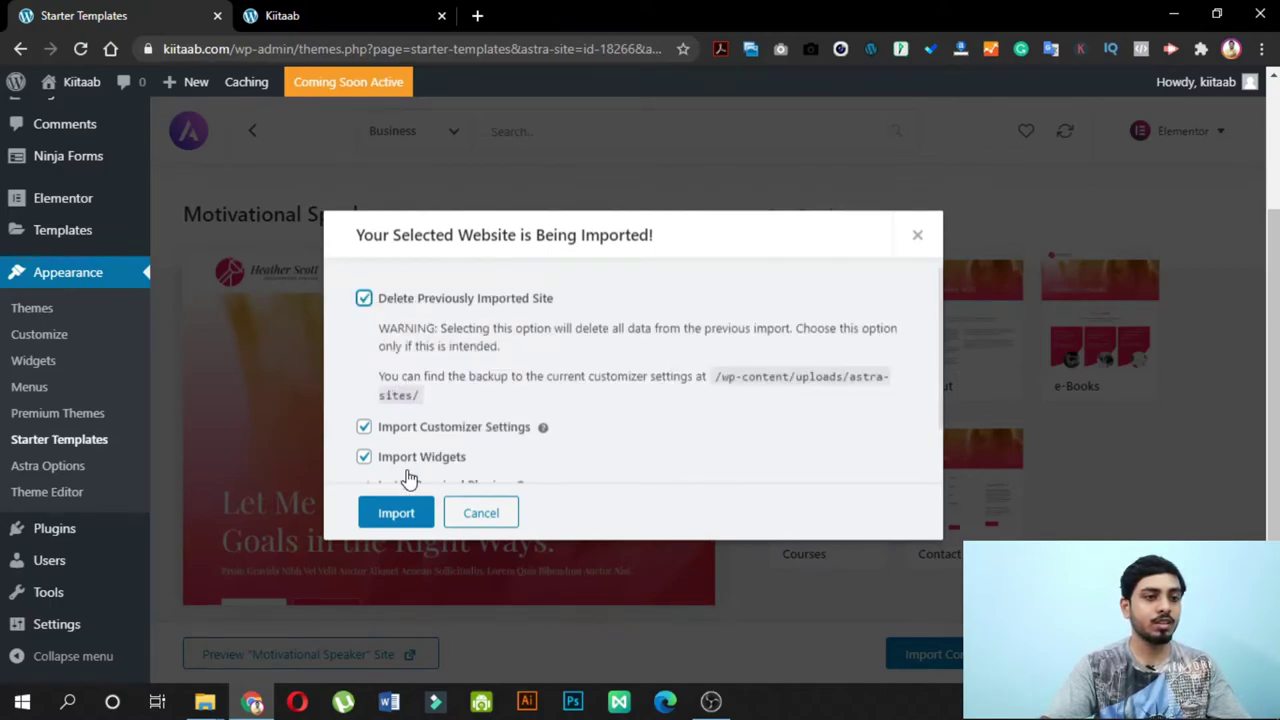
left_click(404, 520)
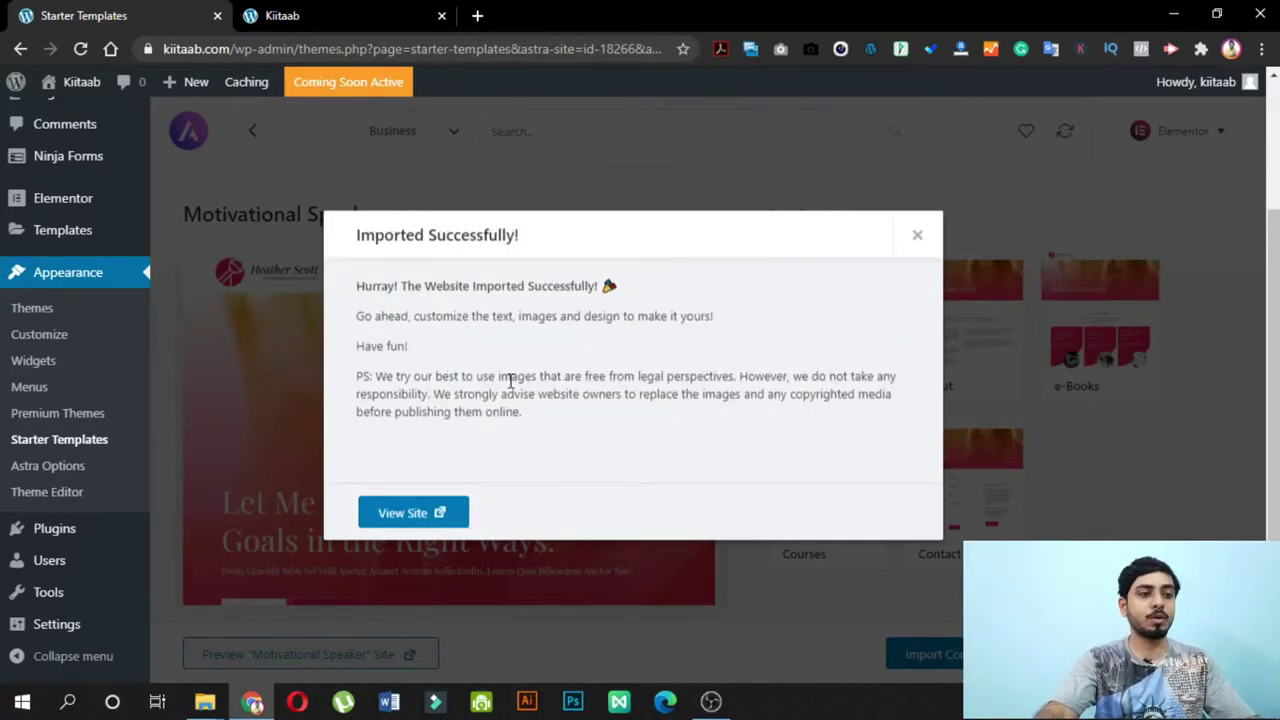
- View the imported Kiitaab site and review its home page from the header down to the footer
left_click(418, 514)
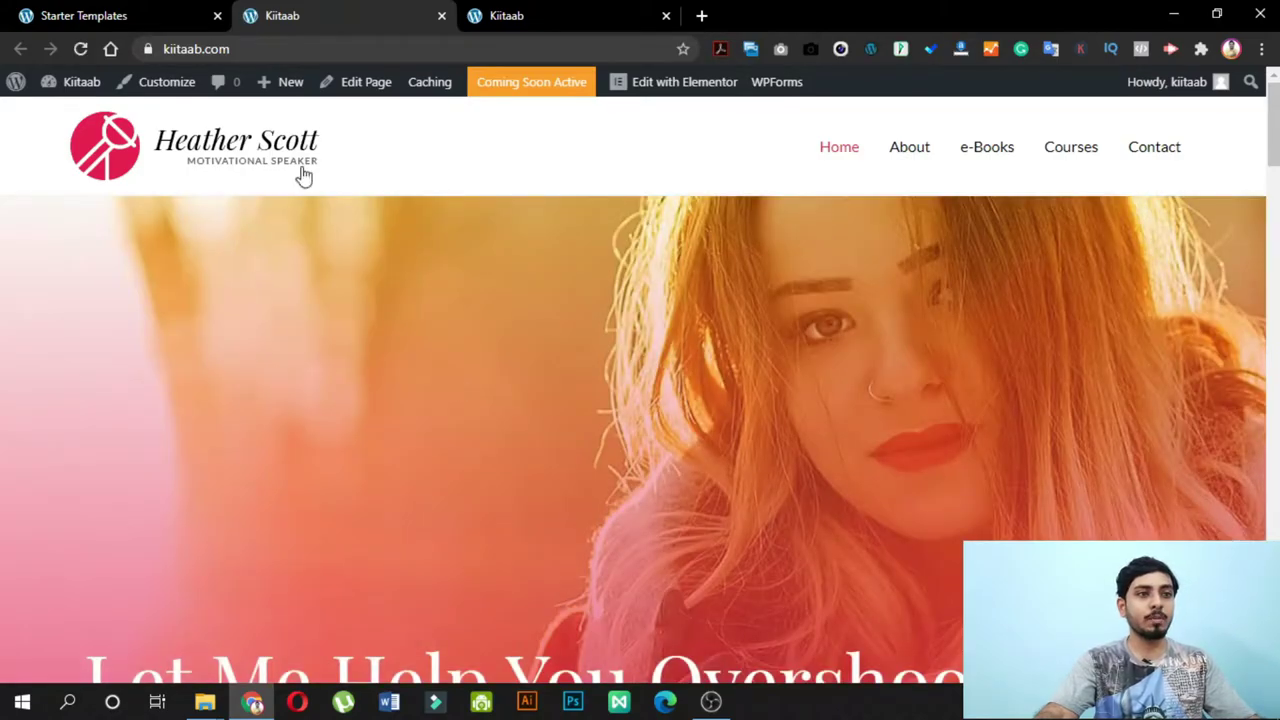
scroll(790, 330, "down", 4)
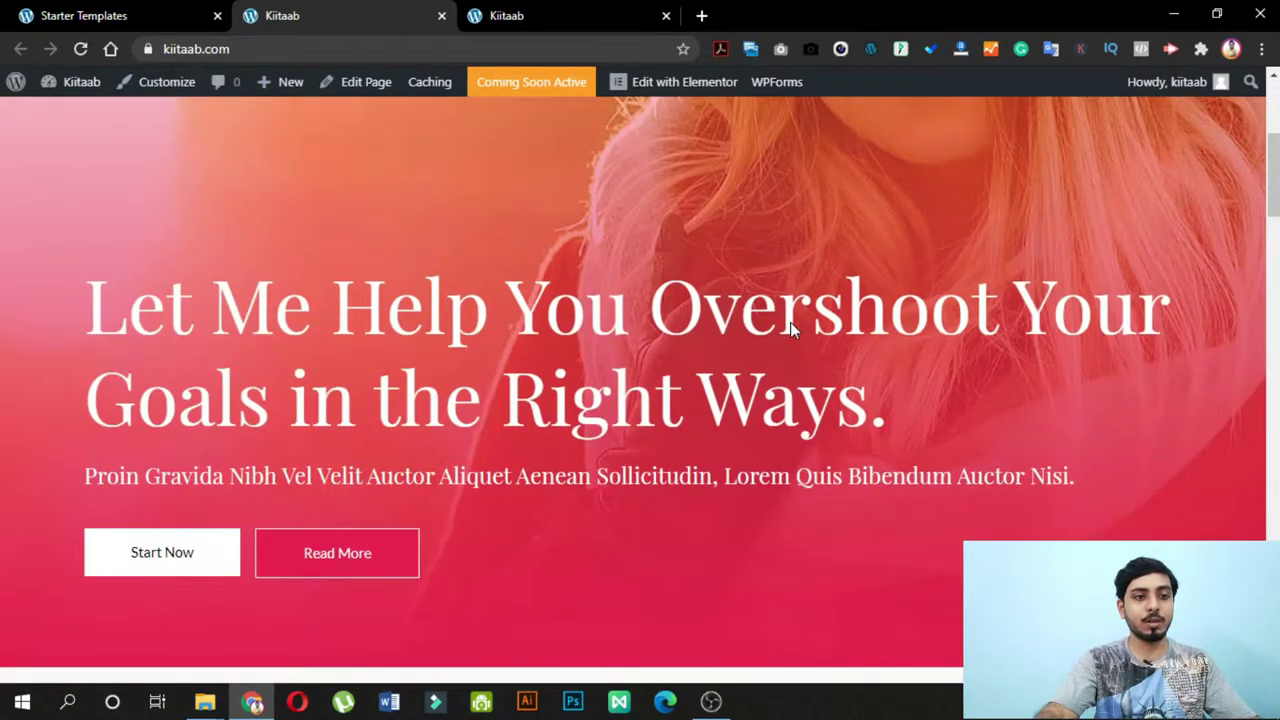
scroll(790, 330, "down", 10)
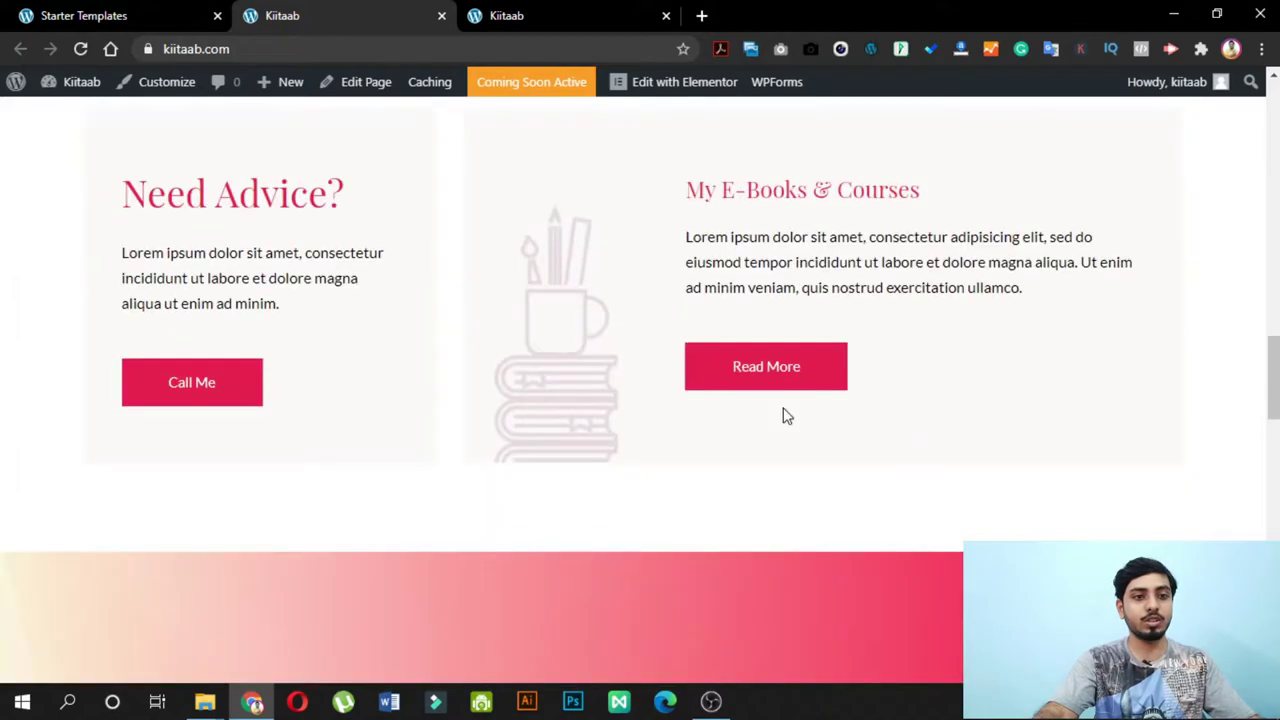
scroll(785, 415, "down", 8)
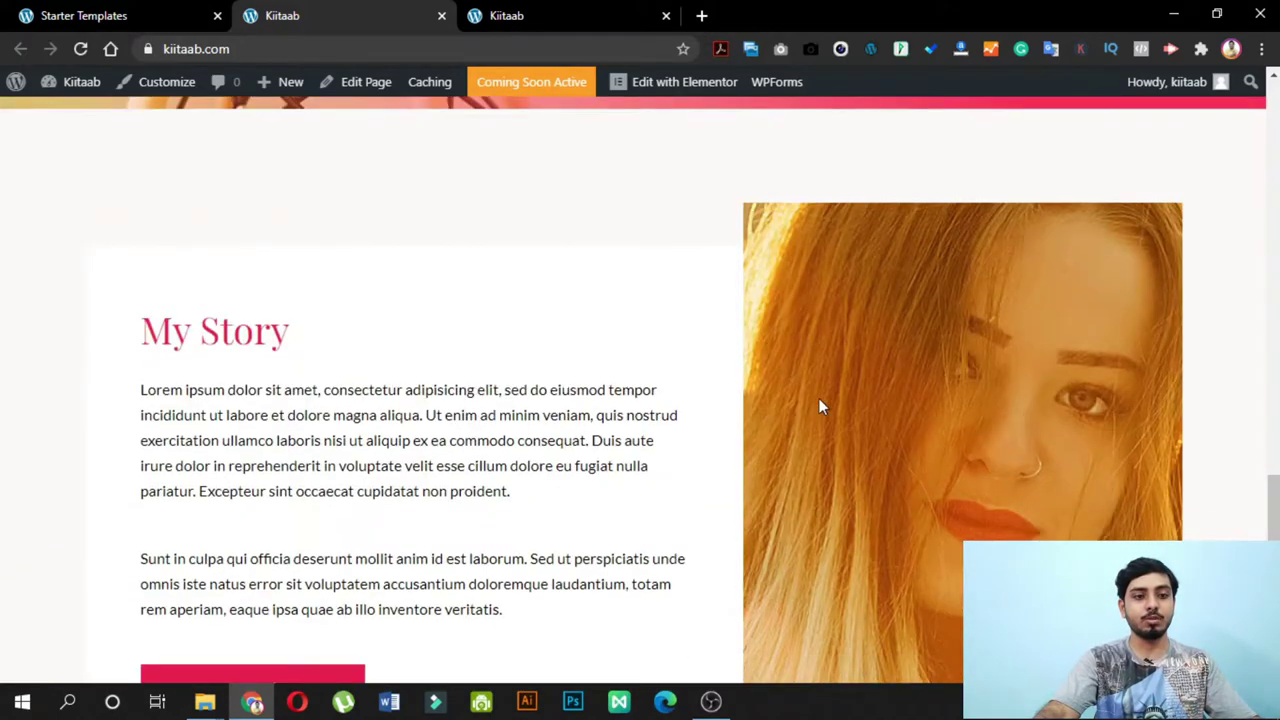
scroll(1073, 348, "down", 5)
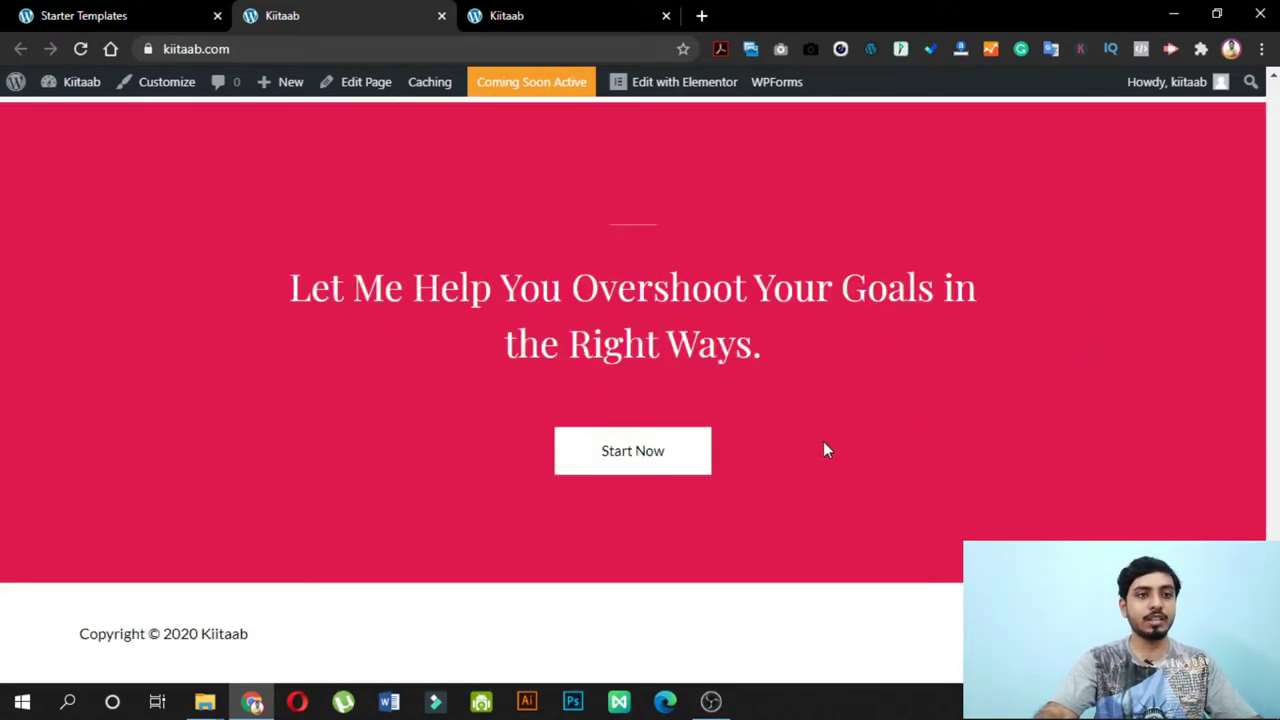
scroll(1130, 405, "up", 20)
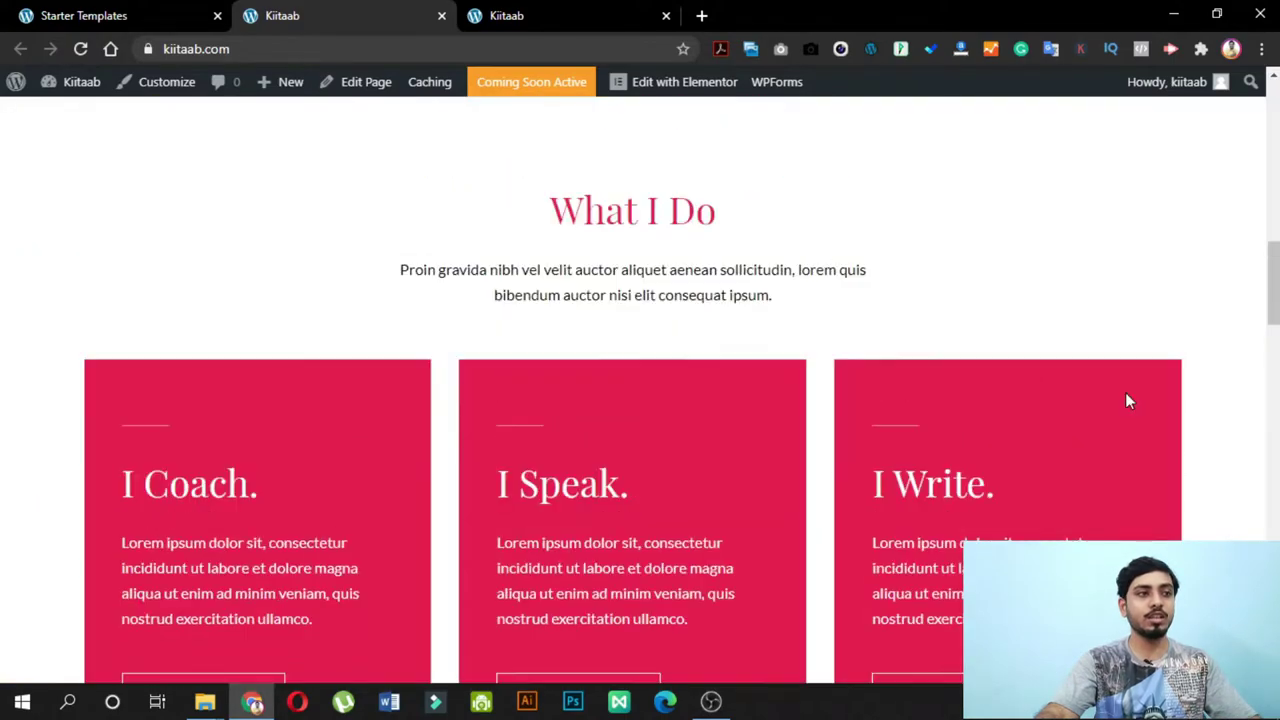
scroll(1127, 399, "up", 5)
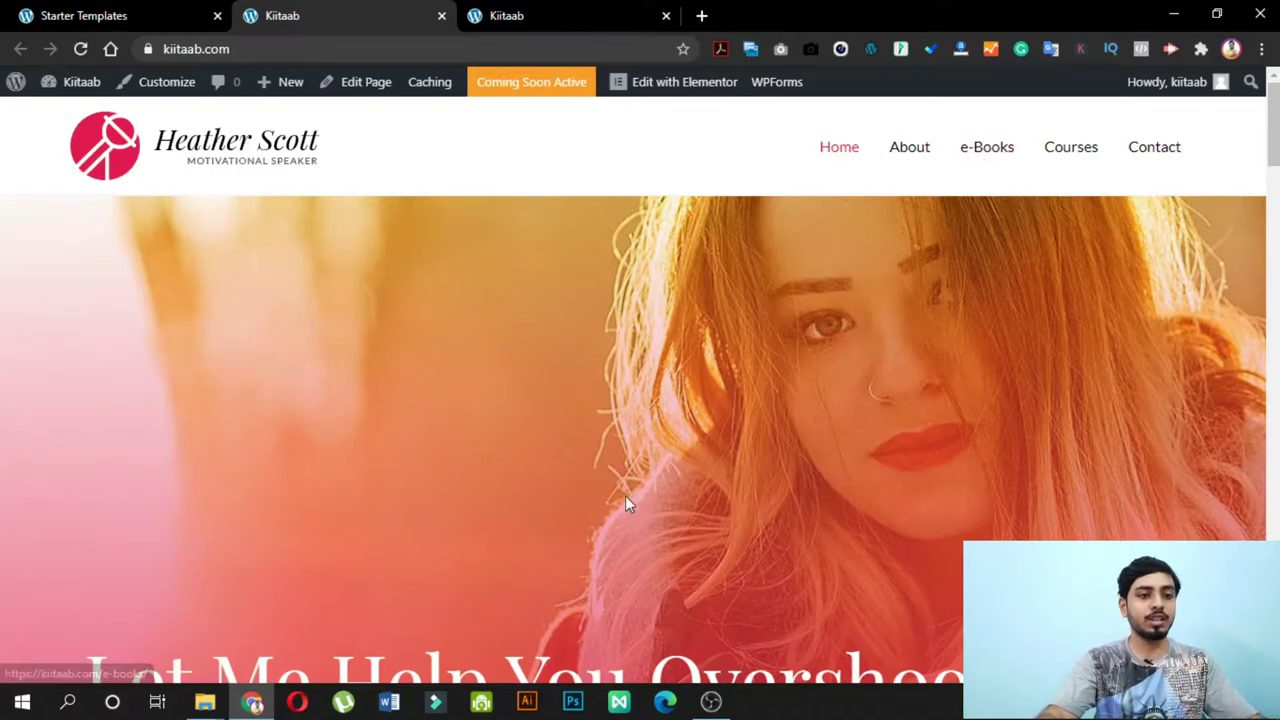
- Examine the home page's hero, As Featured In, What I Do, Testimonials, My Story and closing call-to-action sections
scroll(625, 495, "down", 2)
scroll(1000, 260, "down", 3)
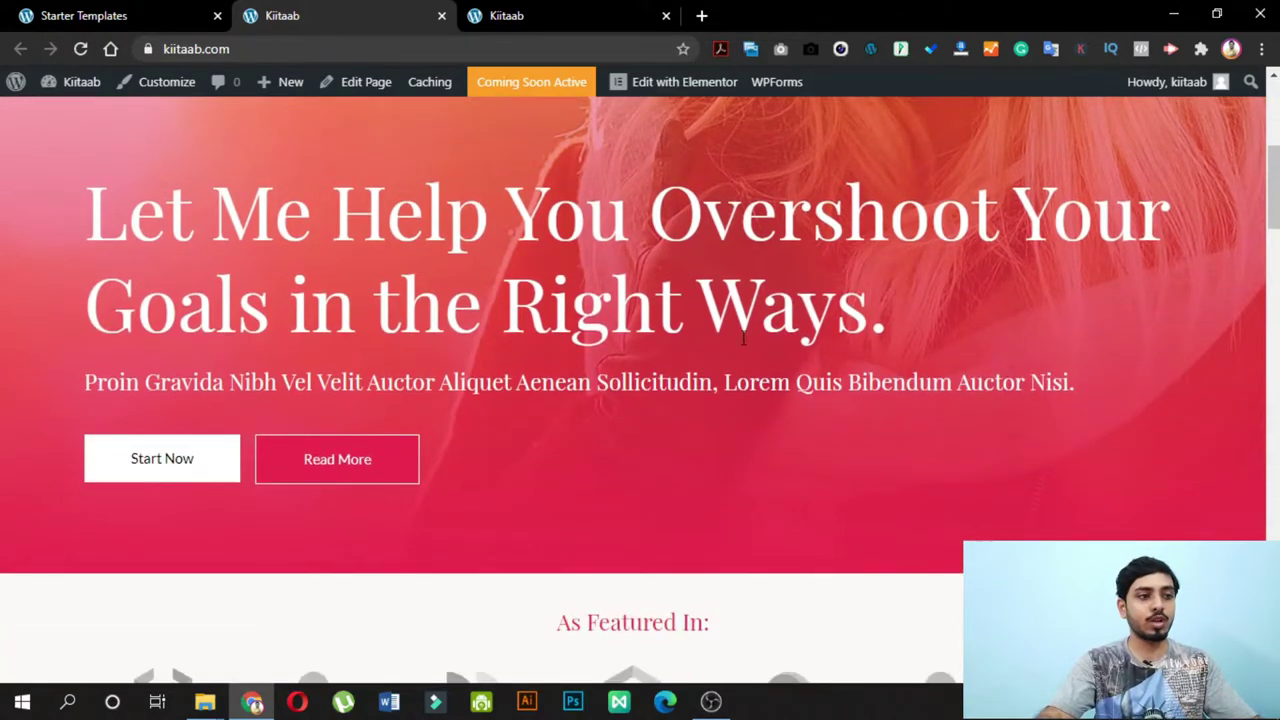
scroll(740, 450, "down", 4)
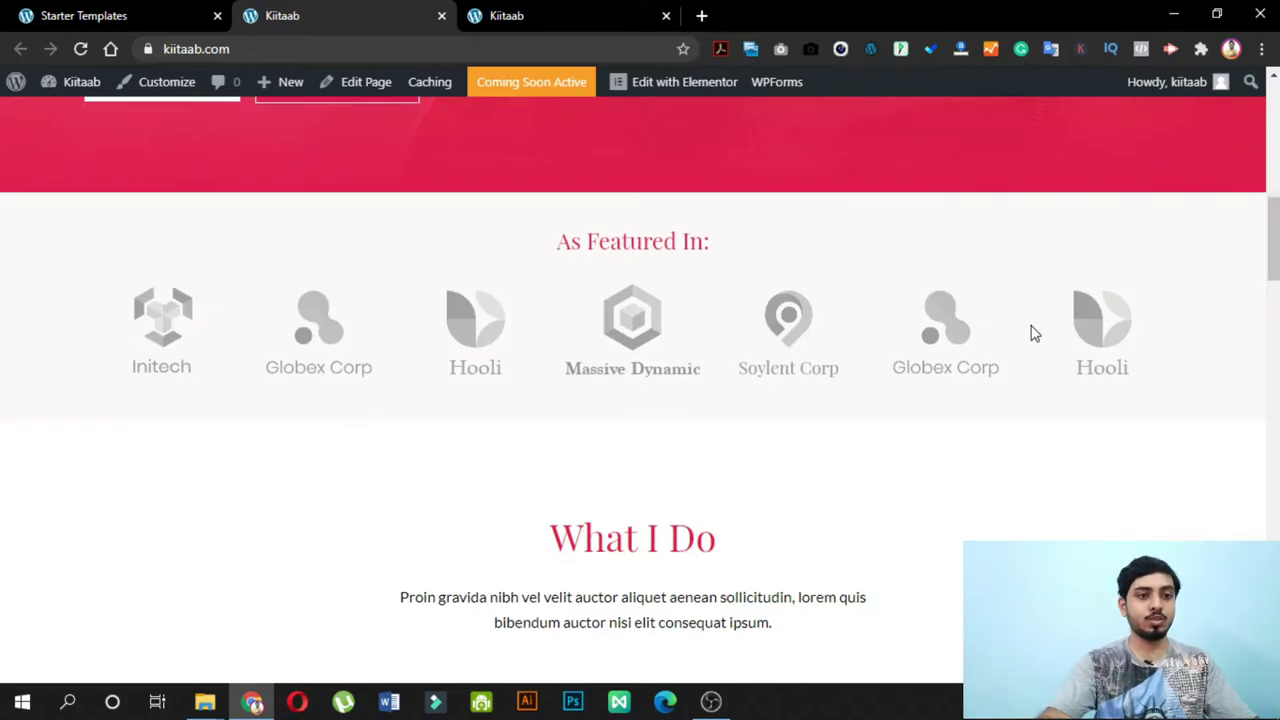
scroll(995, 325, "down", 3)
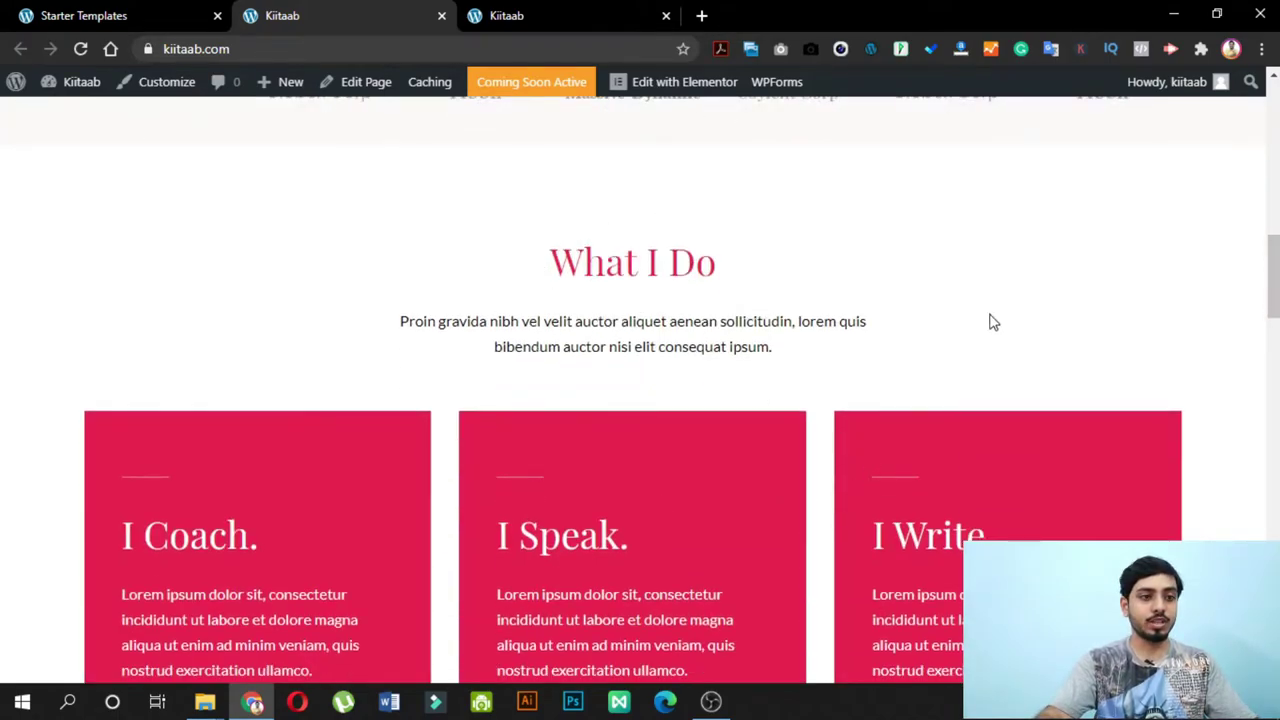
scroll(977, 346, "down", 3)
scroll(1029, 296, "down", 4)
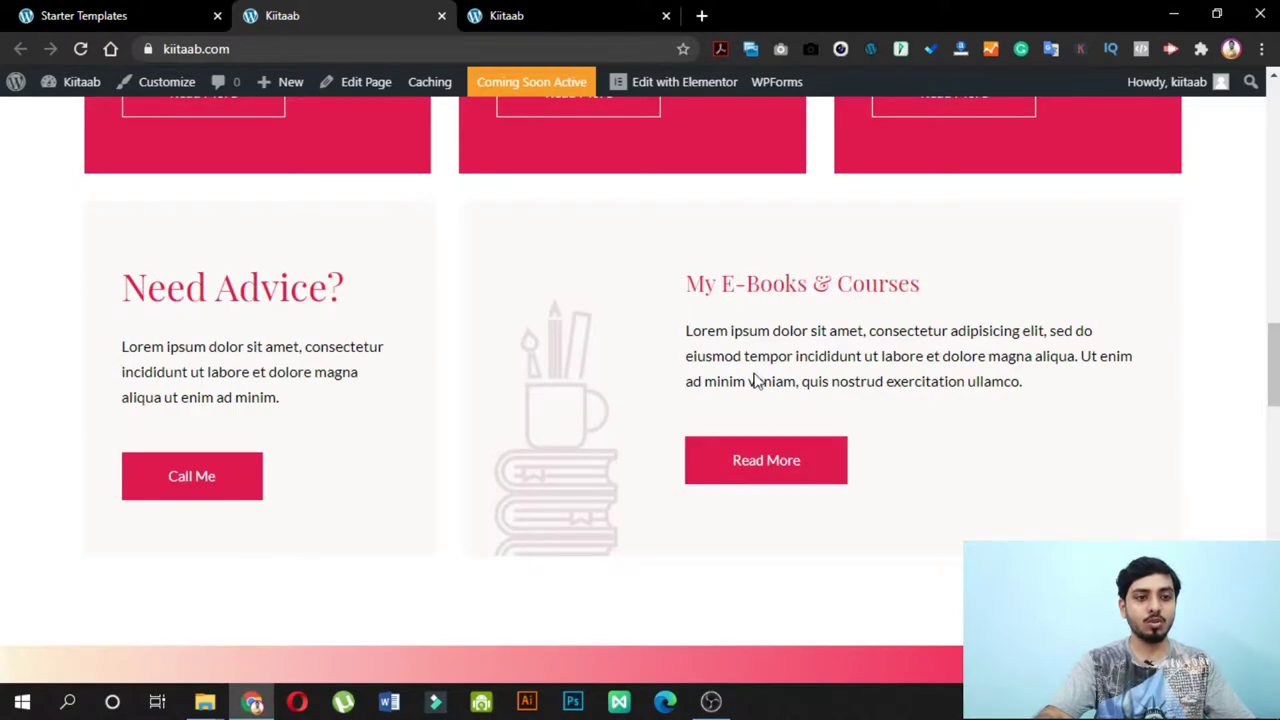
scroll(772, 432, "down", 1)
scroll(772, 432, "down", 3)
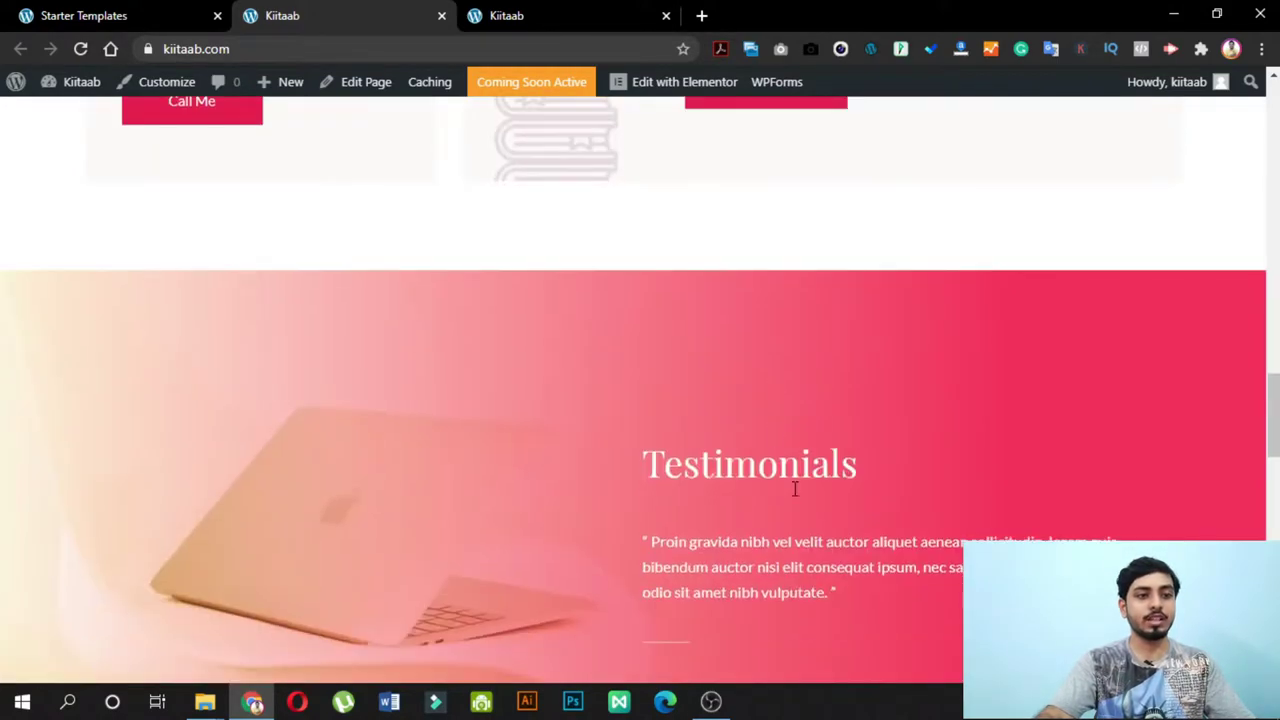
scroll(794, 489, "down", 3)
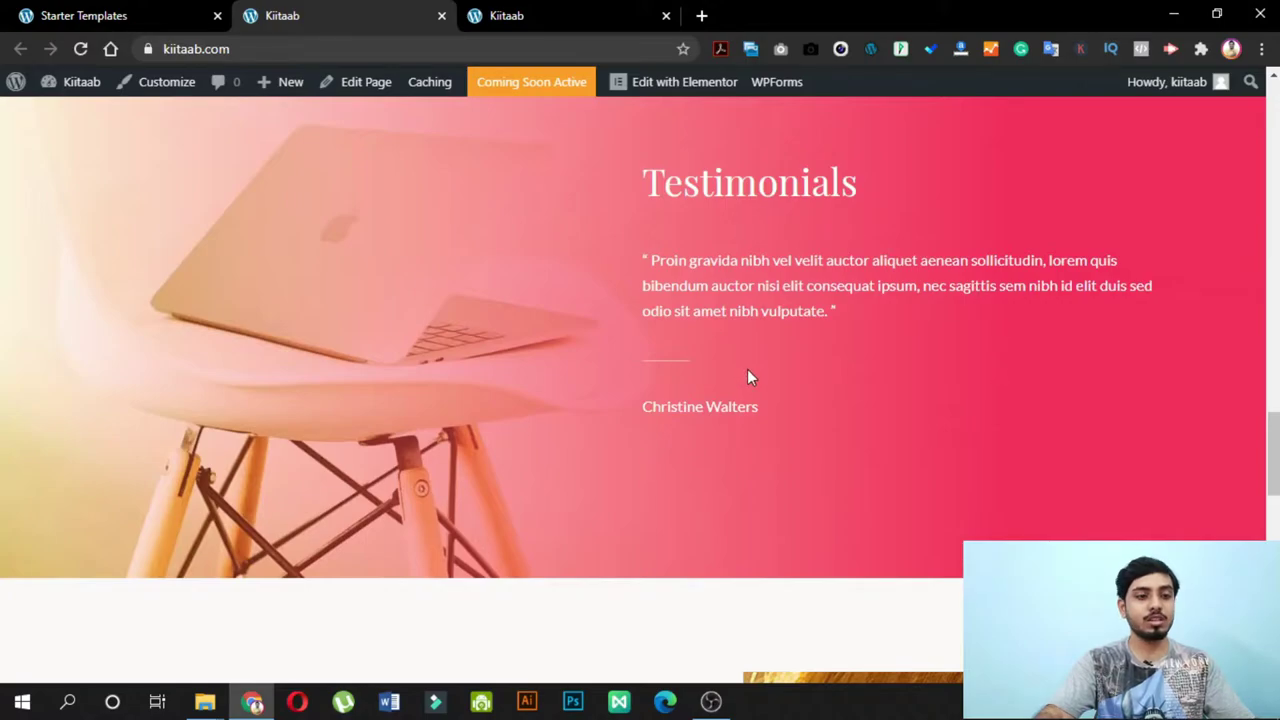
scroll(771, 370, "down", 5)
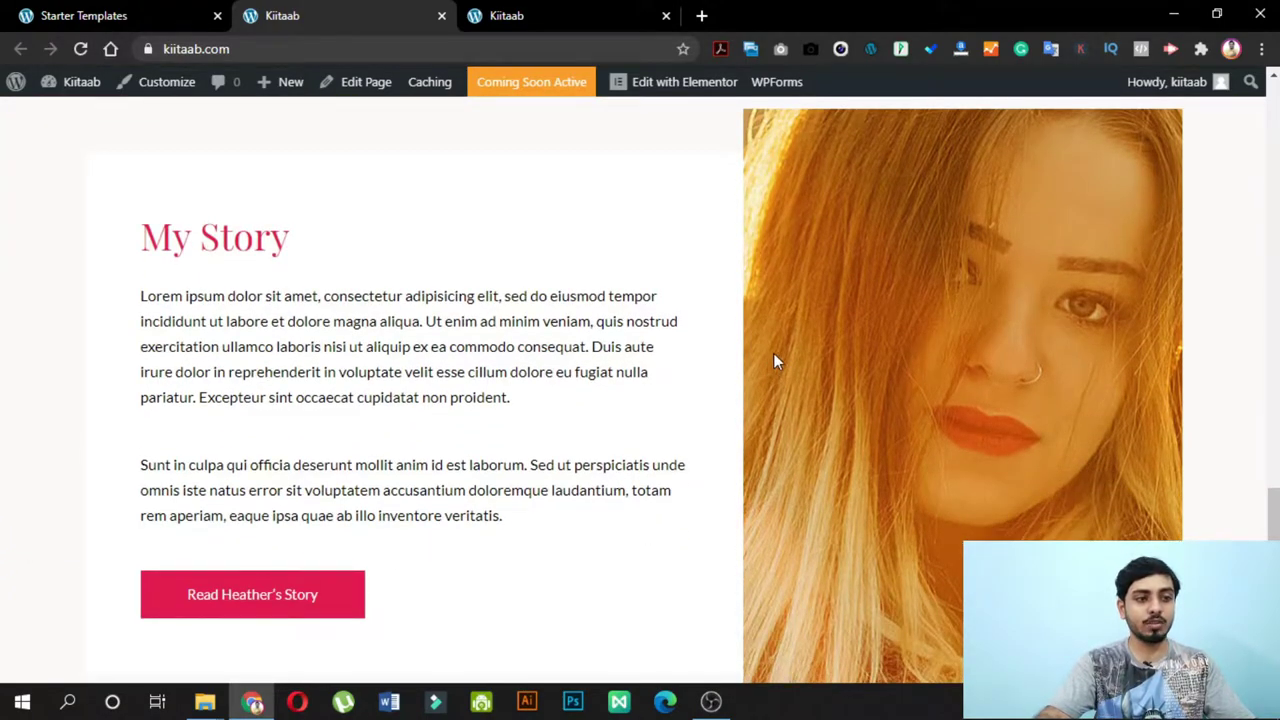
scroll(735, 405, "down", 5)
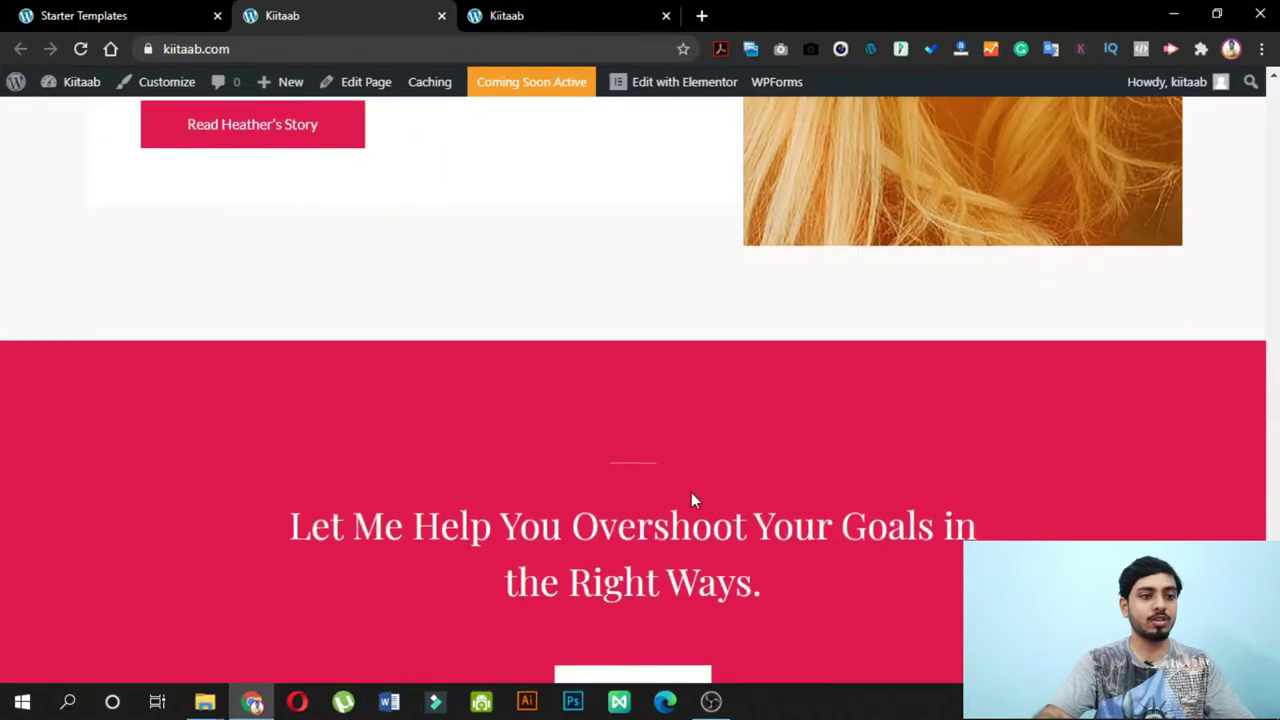
scroll(700, 495, "down", 3)
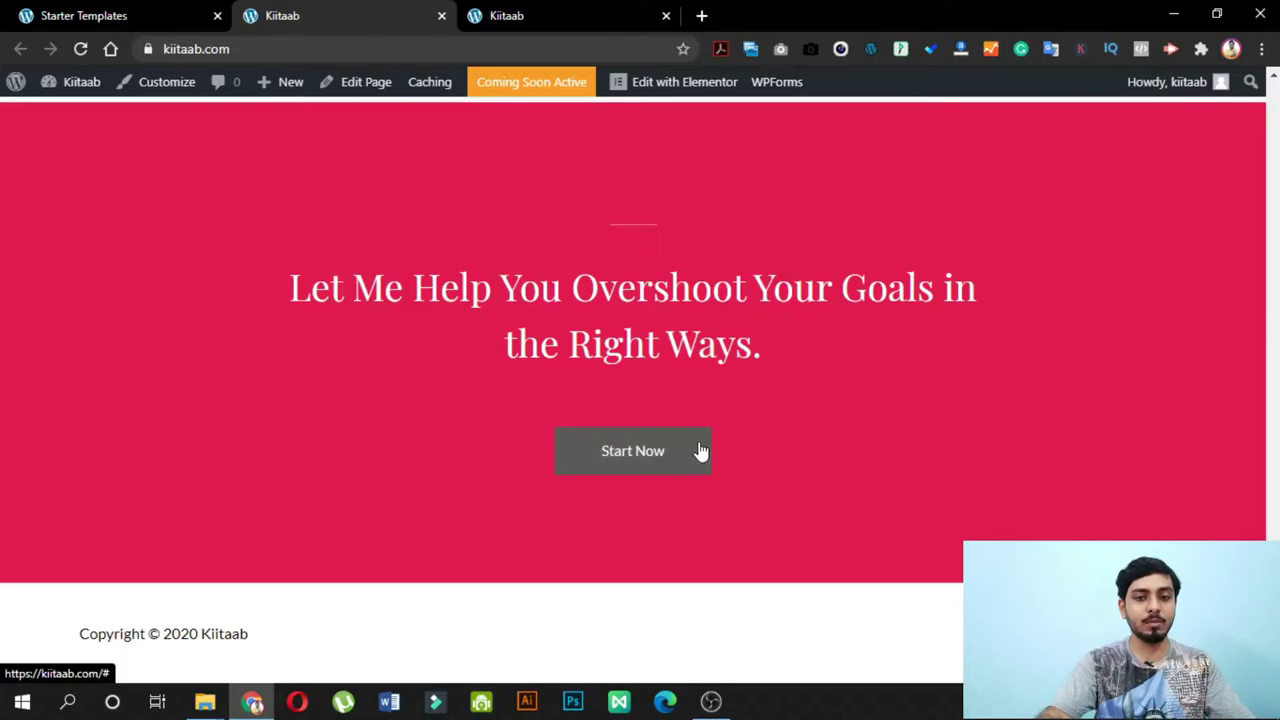
scroll(448, 369, "up", 15)
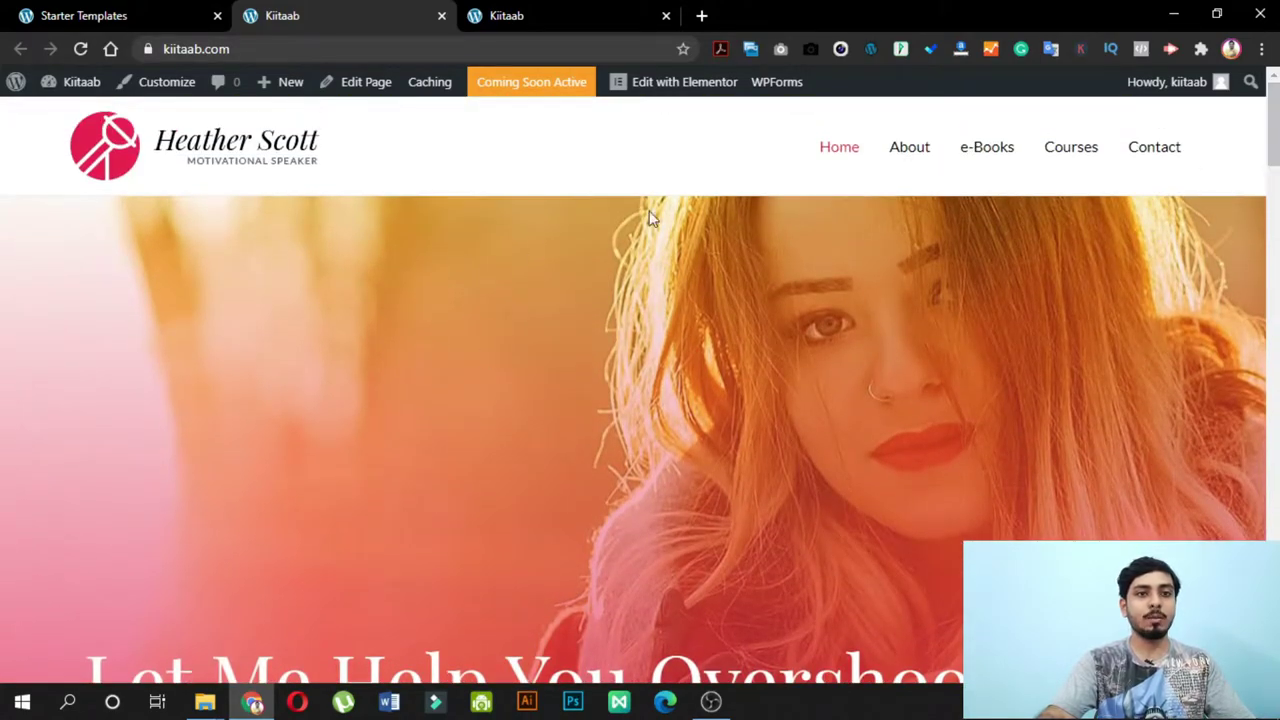
- Open the site's About page and examine its Feedback & Reviews, What Can I Do for You? and Need Advice? sections
left_click(920, 150)
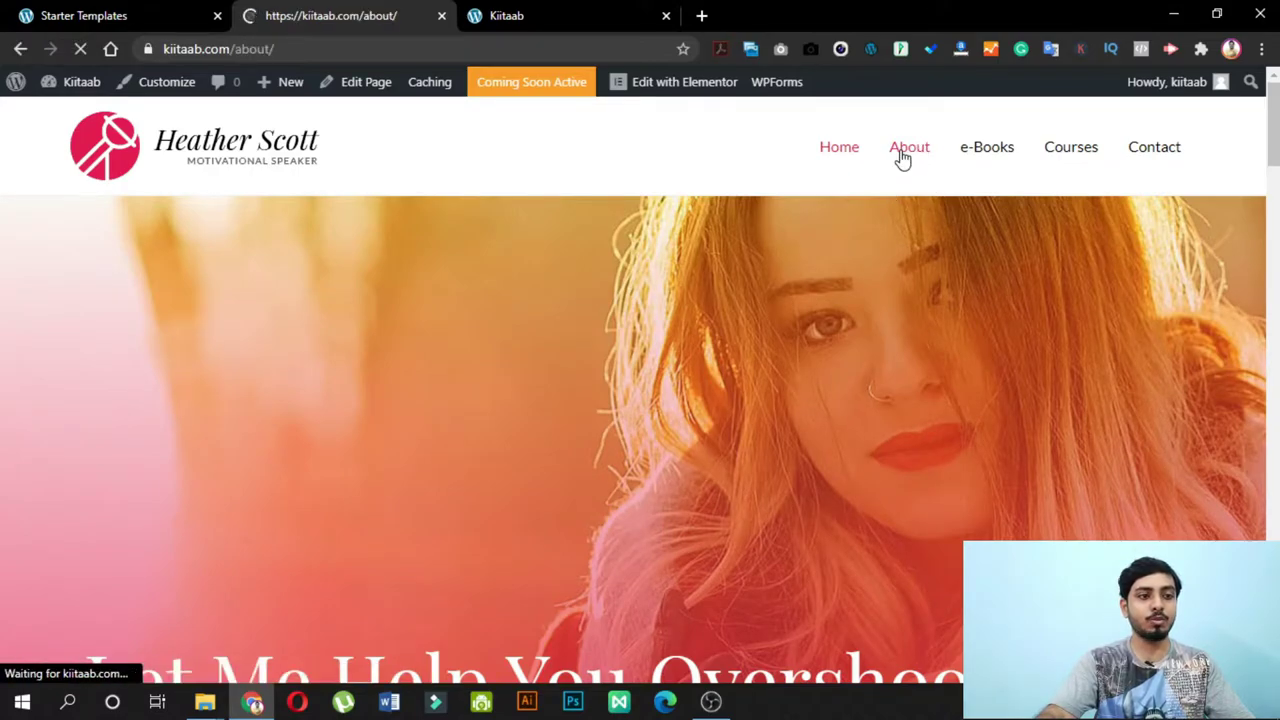
scroll(420, 340, "down", 5)
scroll(395, 342, "down", 5)
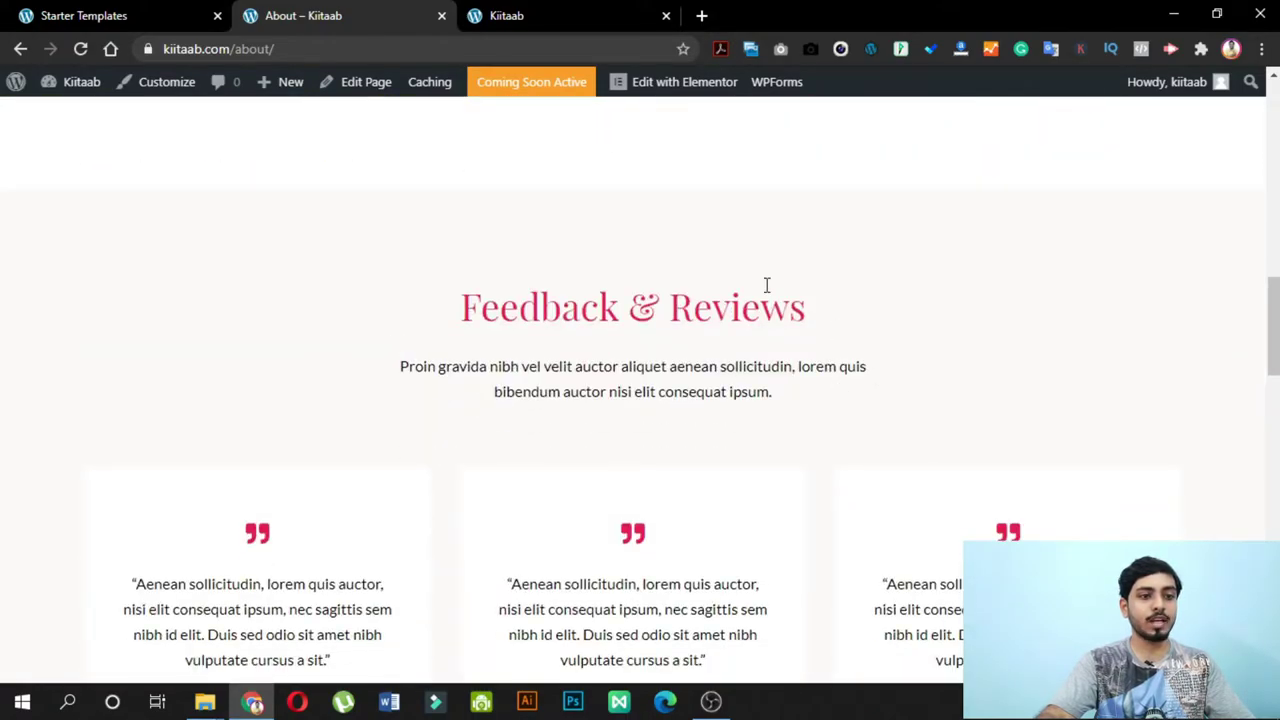
scroll(737, 297, "up", 1)
scroll(741, 303, "down", 2)
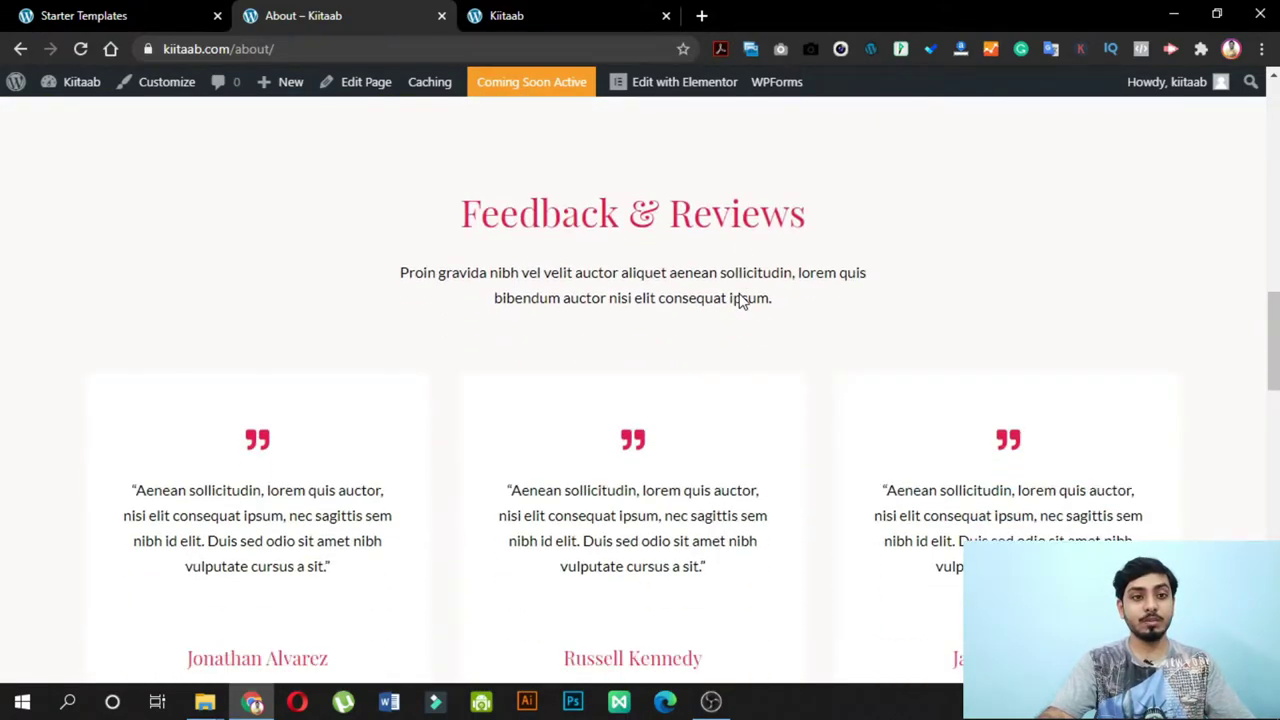
scroll(748, 297, "down", 8)
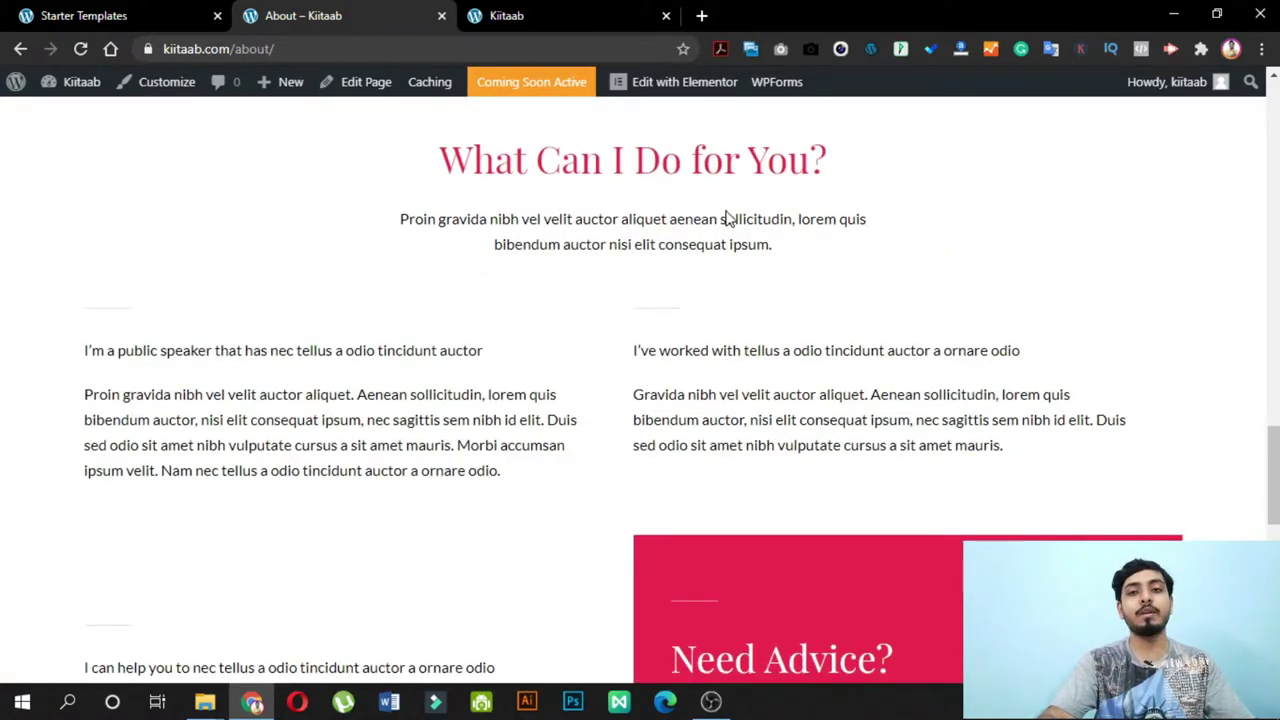
scroll(675, 309, "down", 4)
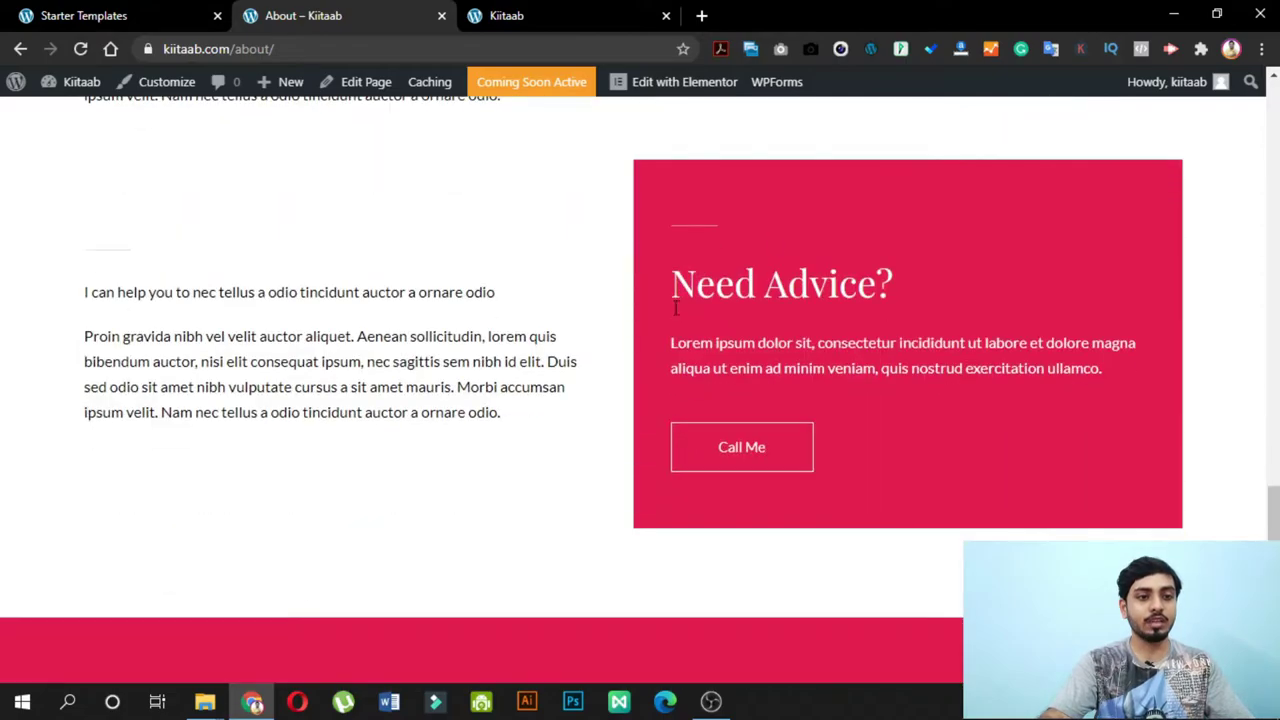
scroll(598, 285, "down", 4)
scroll(646, 343, "up", 4)
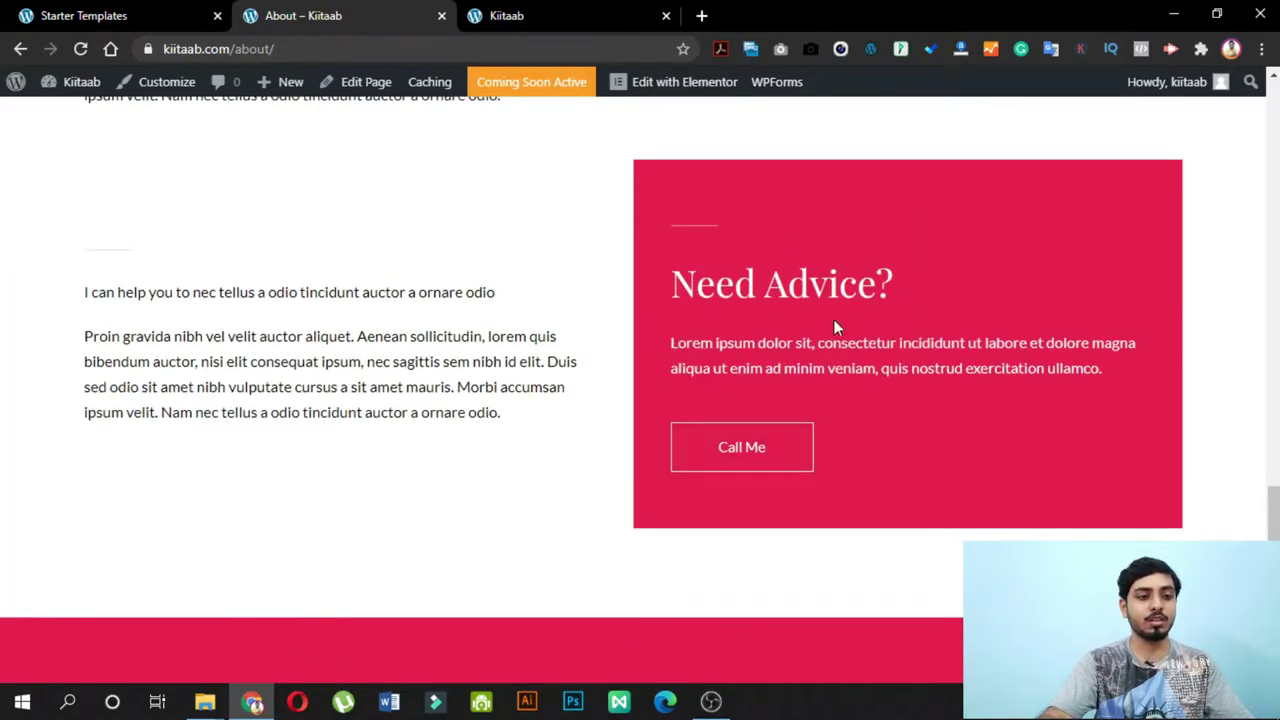
scroll(836, 378, "down", 5)
scroll(835, 384, "up", 10)
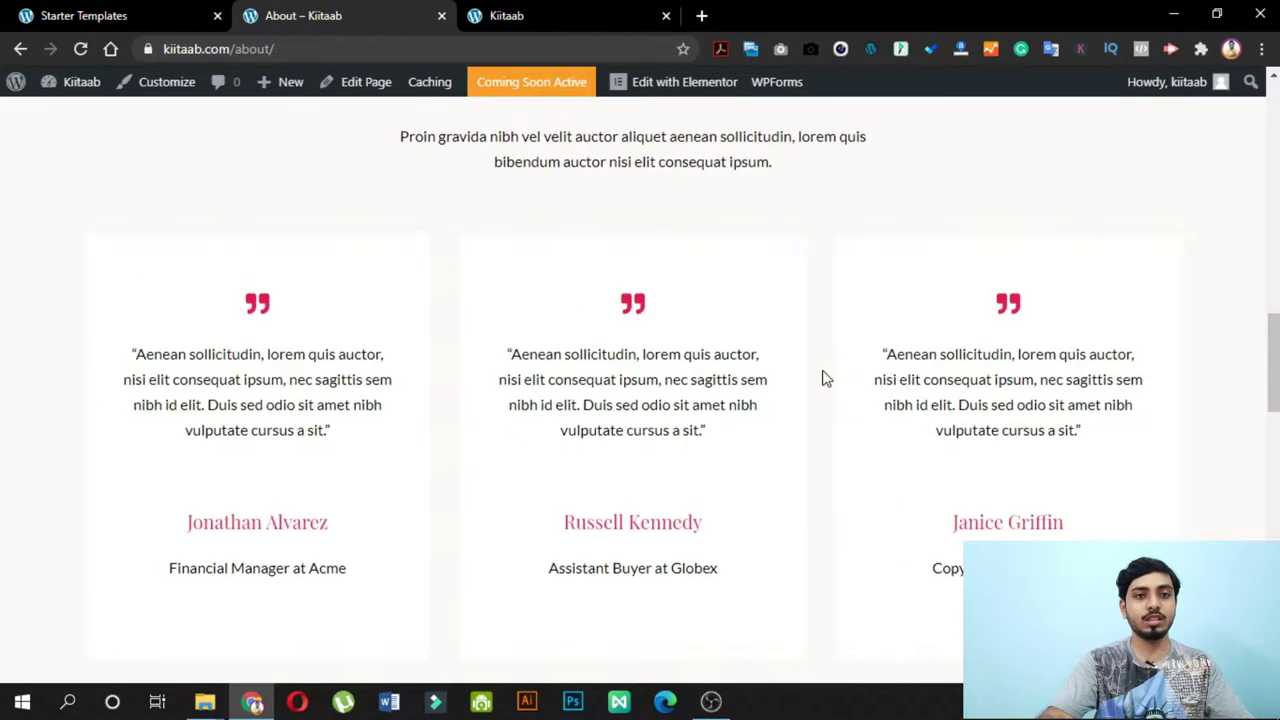
scroll(824, 378, "up", 10)
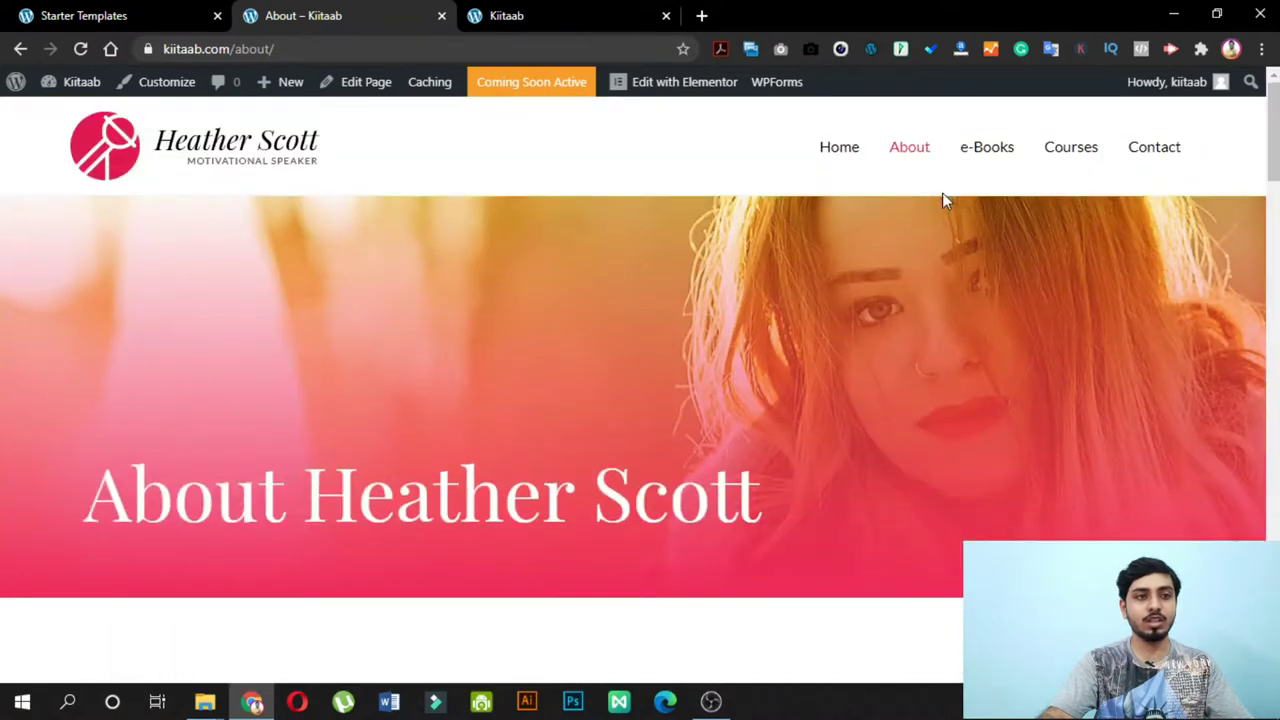
- Open the site's e-Books page and look through its book cards and download buttons down to the footer
left_click(988, 160)
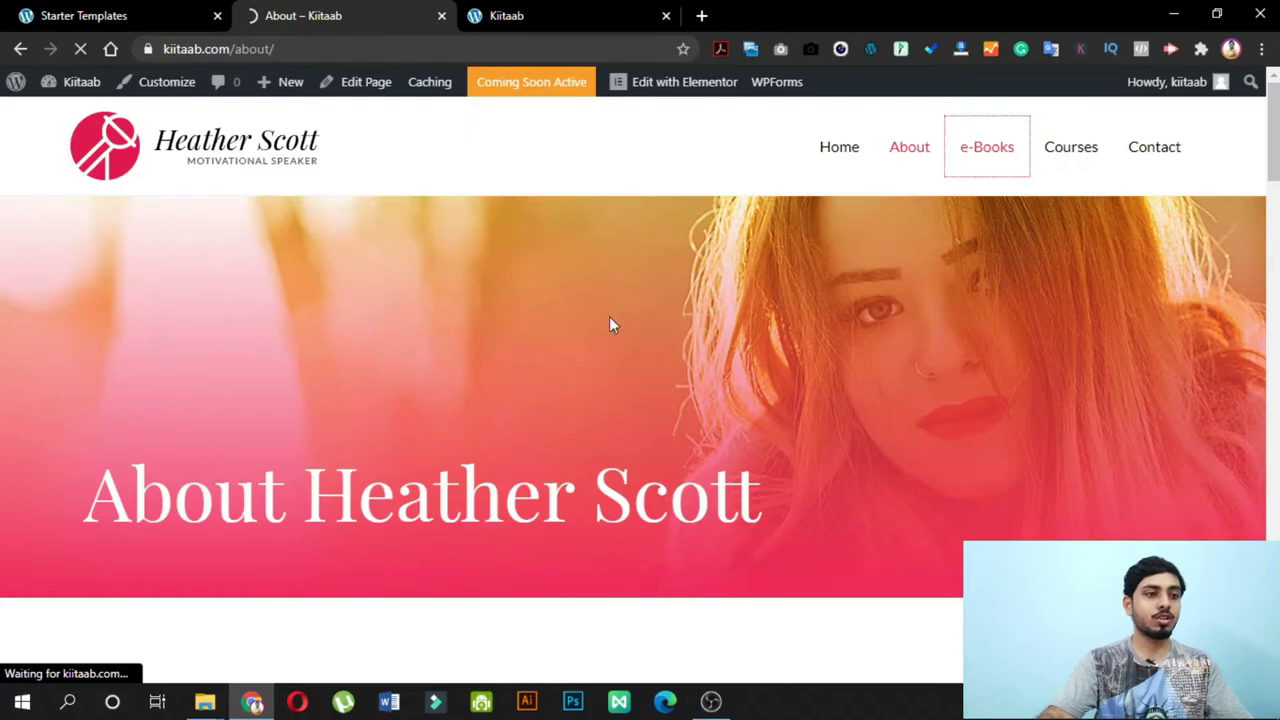
scroll(449, 352, "down", 5)
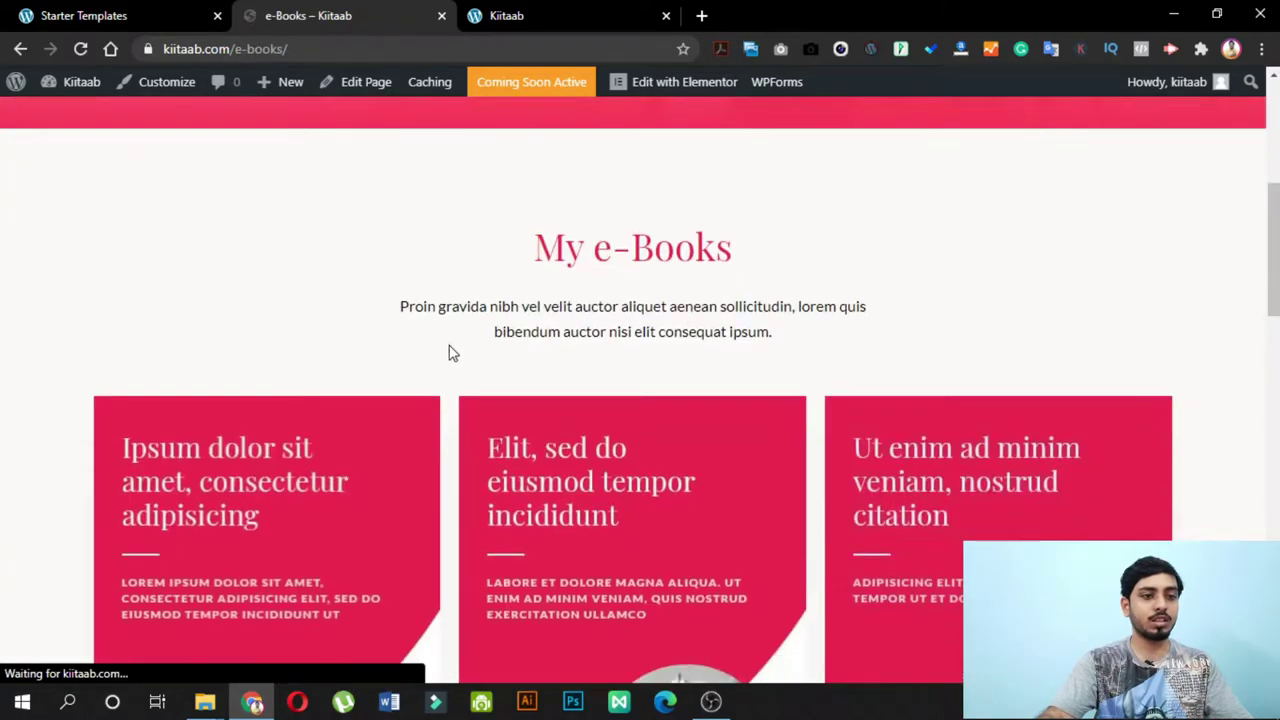
scroll(449, 352, "down", 8)
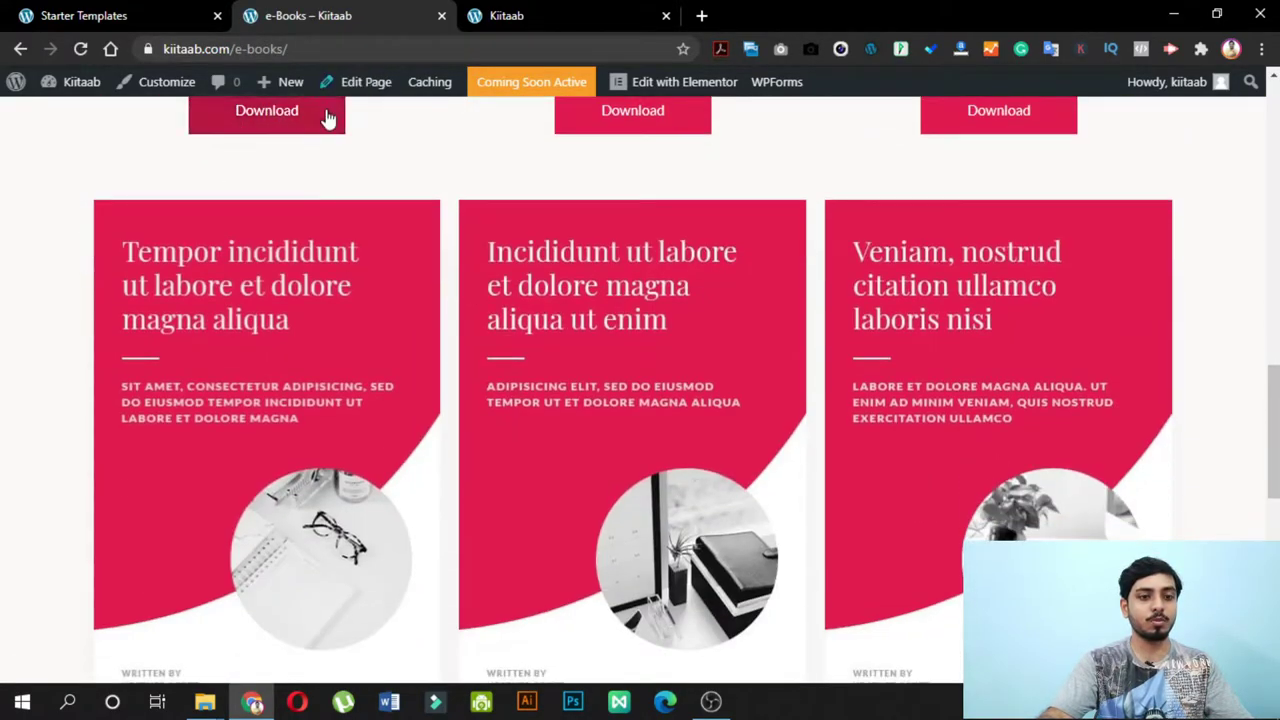
scroll(1070, 240, "down", 8)
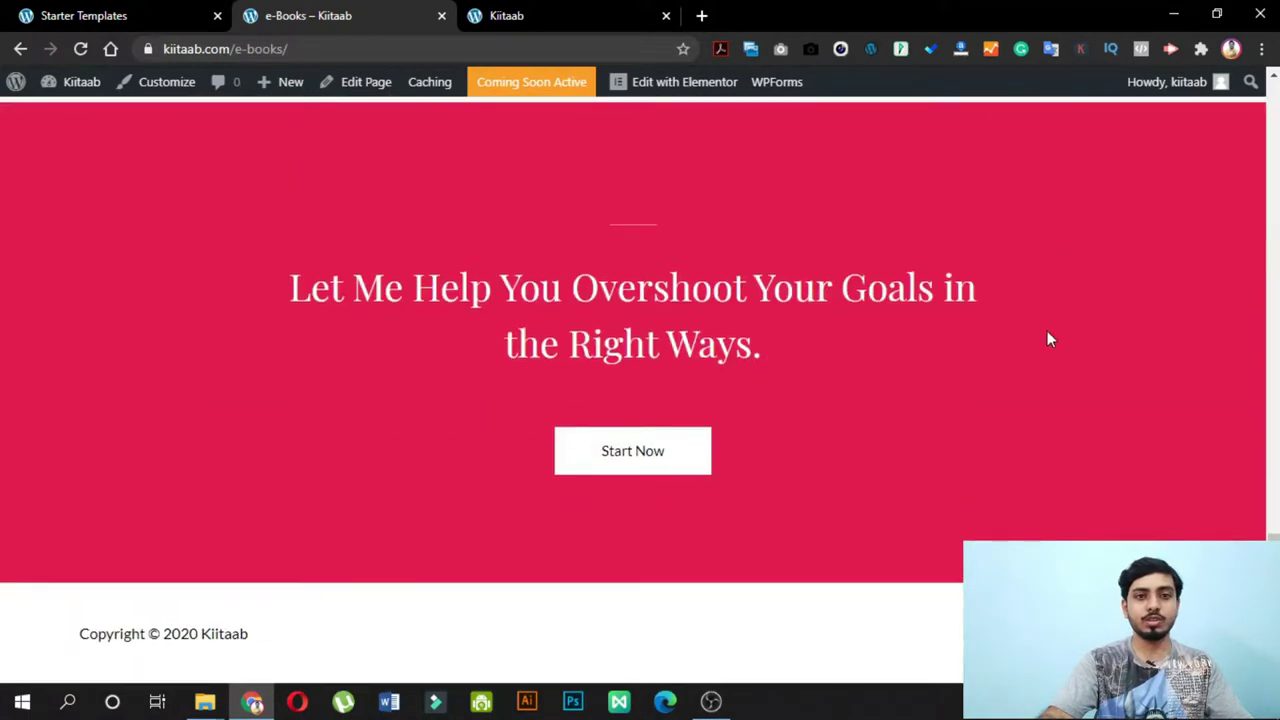
scroll(1028, 350, "up", 20)
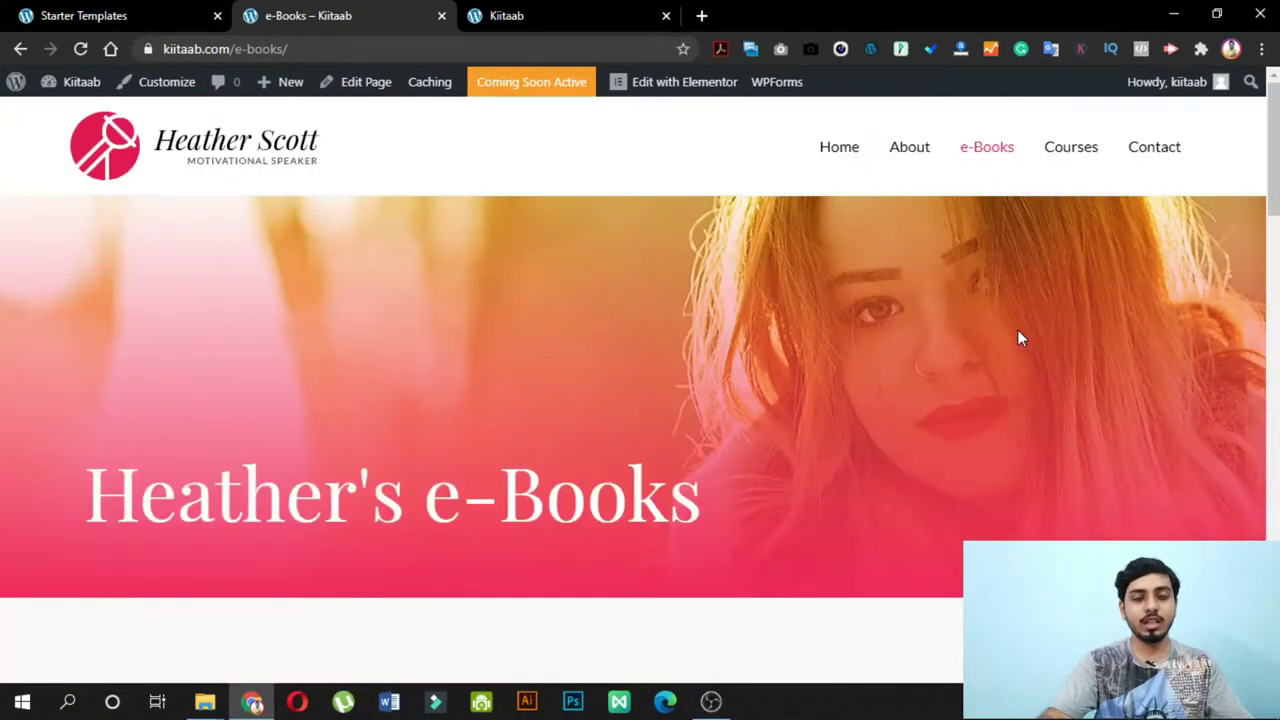
- Open the site's Courses page and look through the listed course cards
left_click(1073, 152)
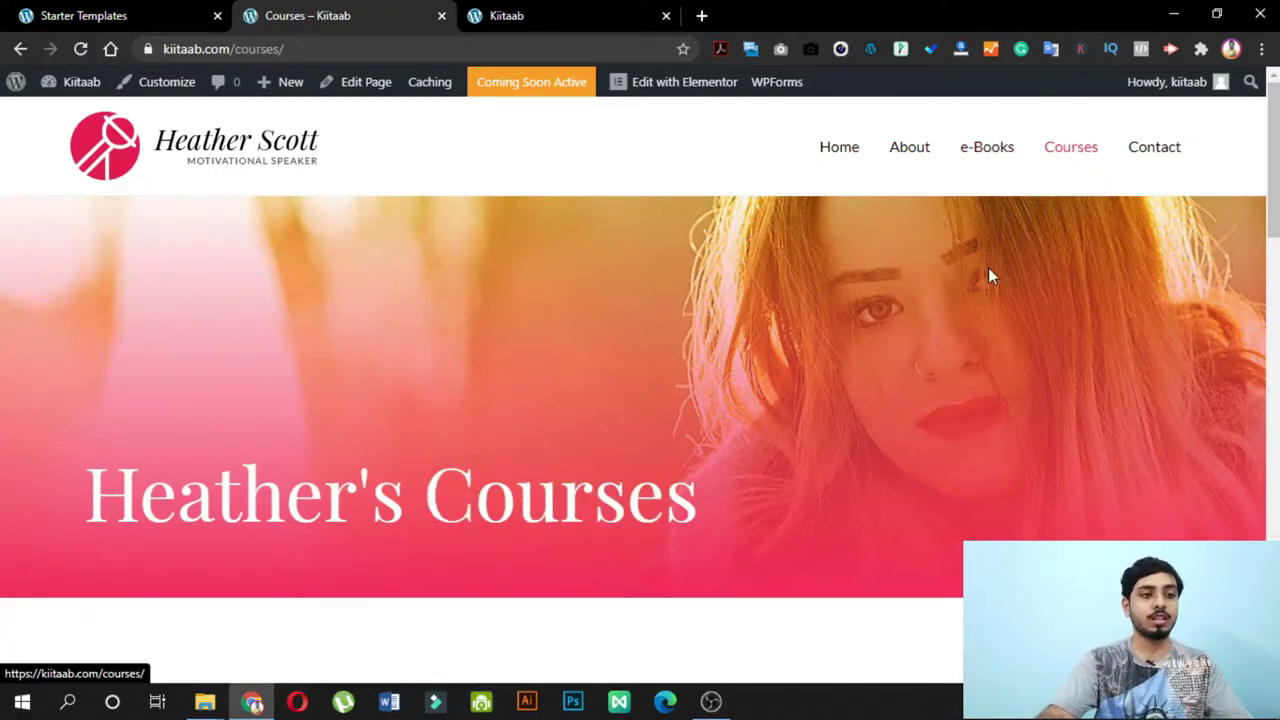
scroll(717, 317, "down", 5)
scroll(717, 320, "down", 4)
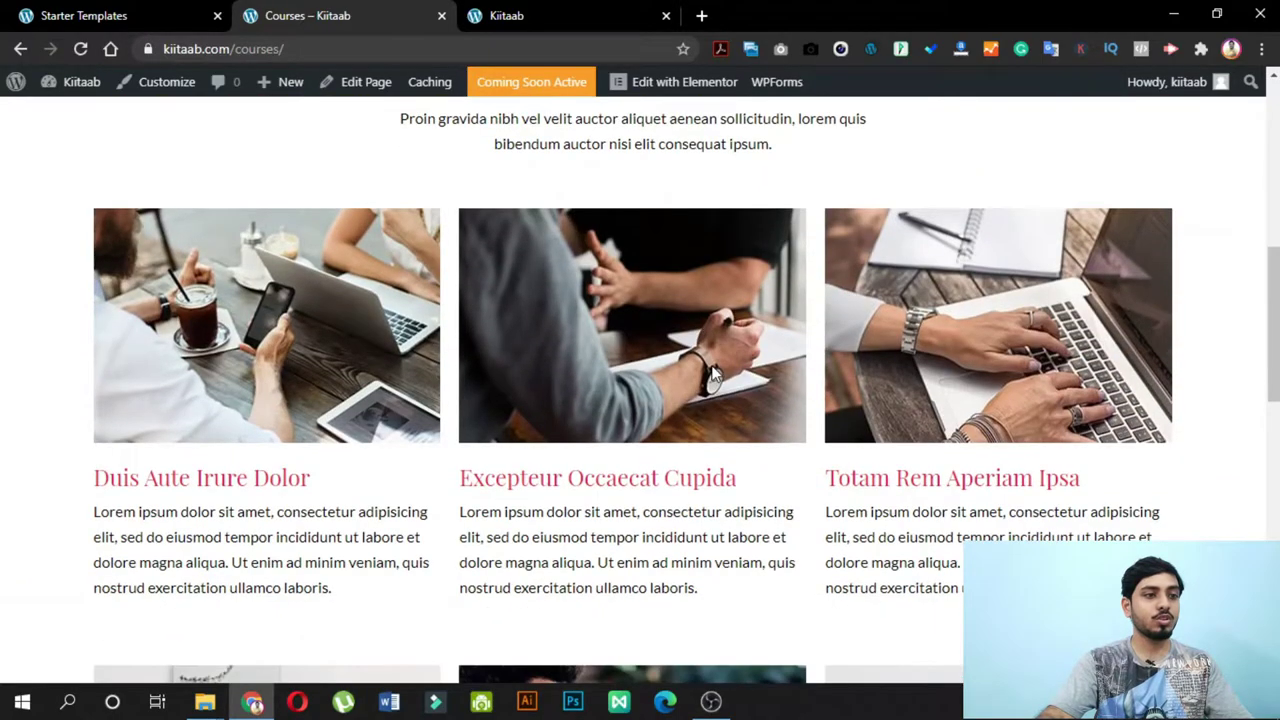
scroll(987, 316, "down", 5)
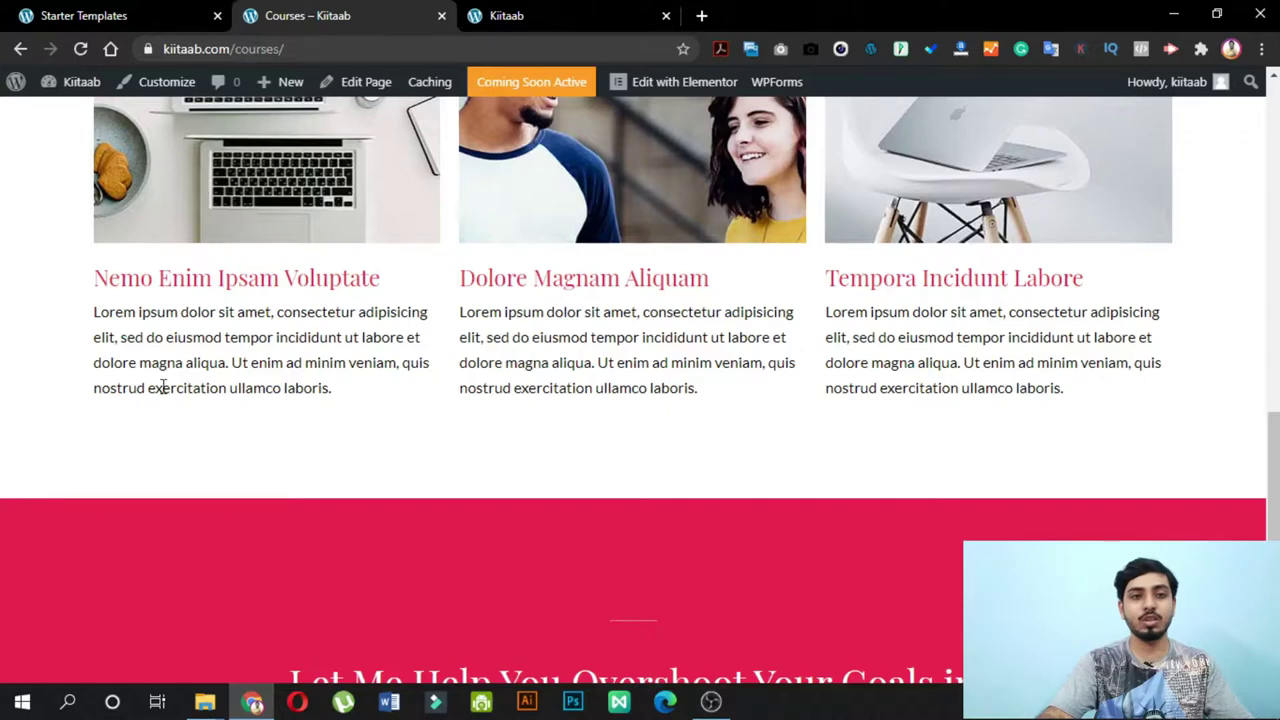
scroll(173, 379, "up", 10)
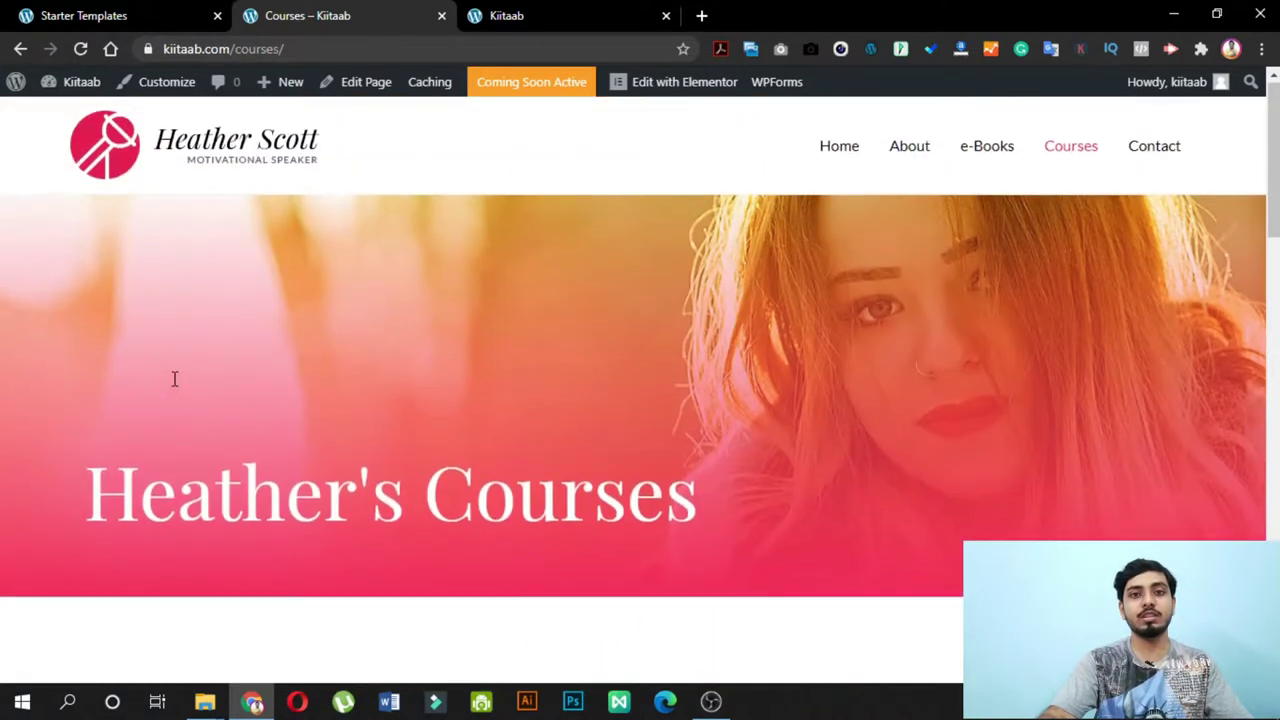
- Open the site's Contact page, review its contact details and message form, and try the Call Me link under Need Advice?
left_click(1140, 148)
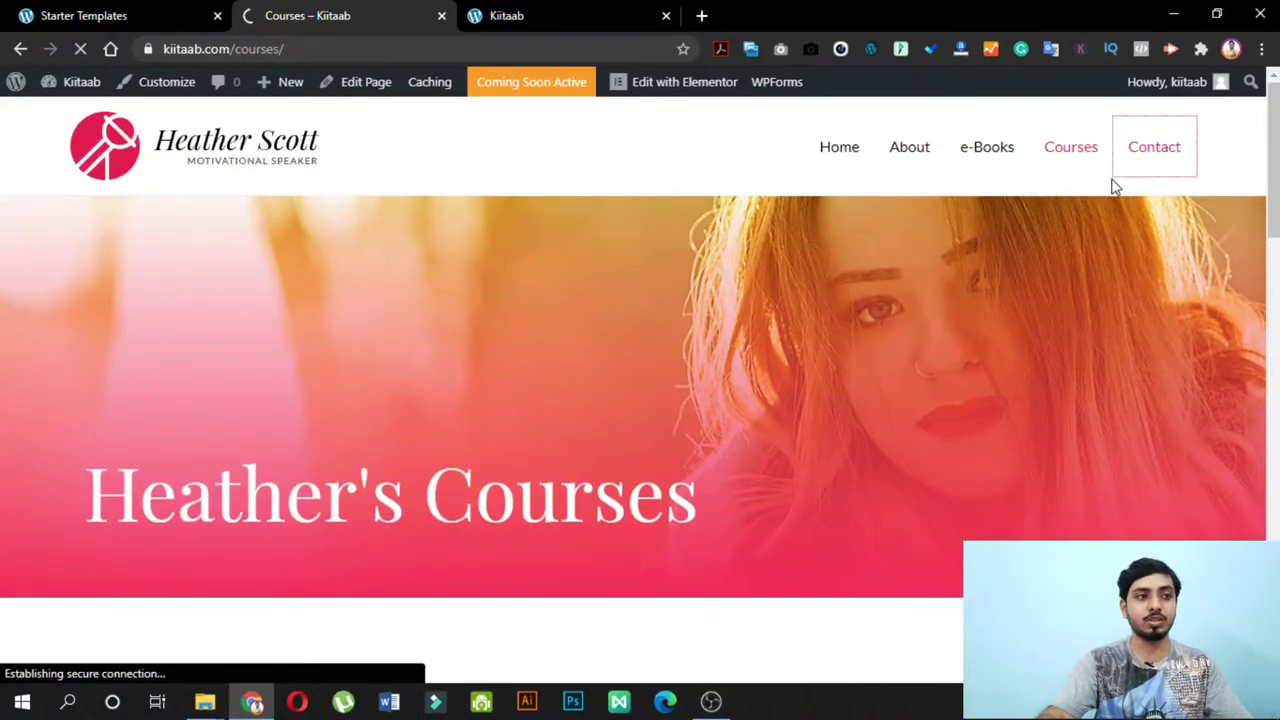
scroll(1109, 180, "down", 3)
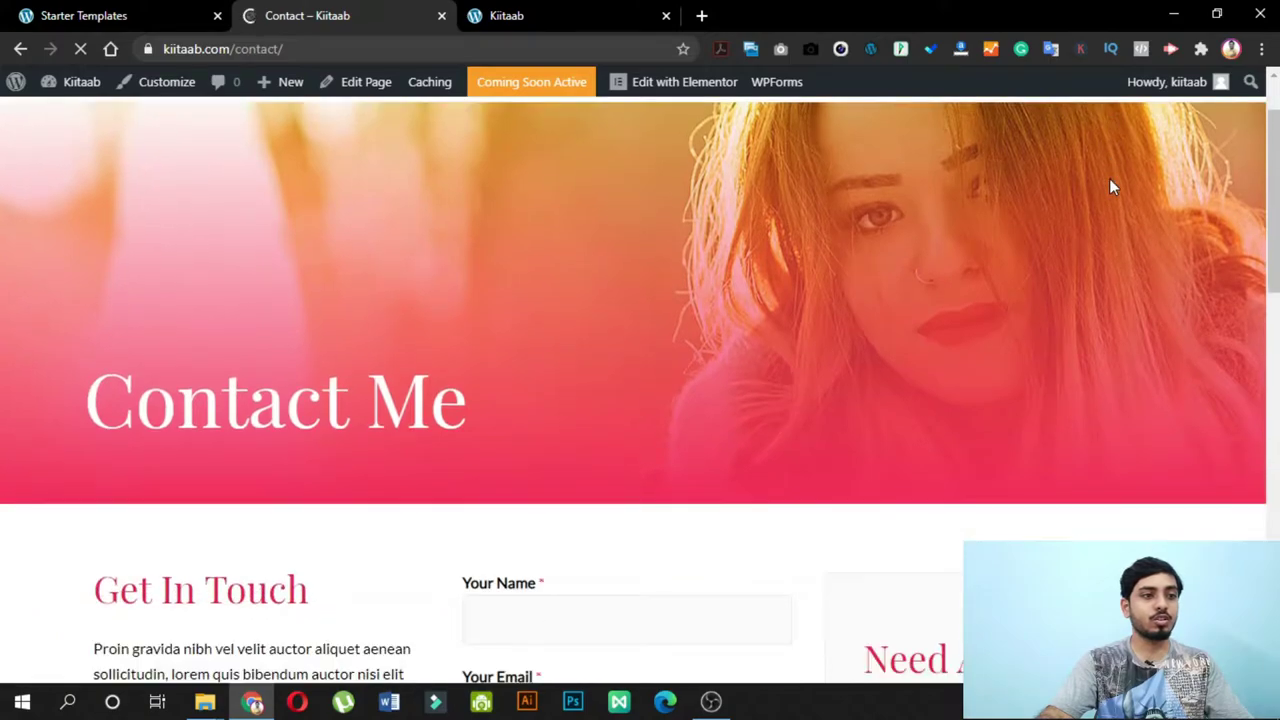
scroll(771, 397, "down", 4)
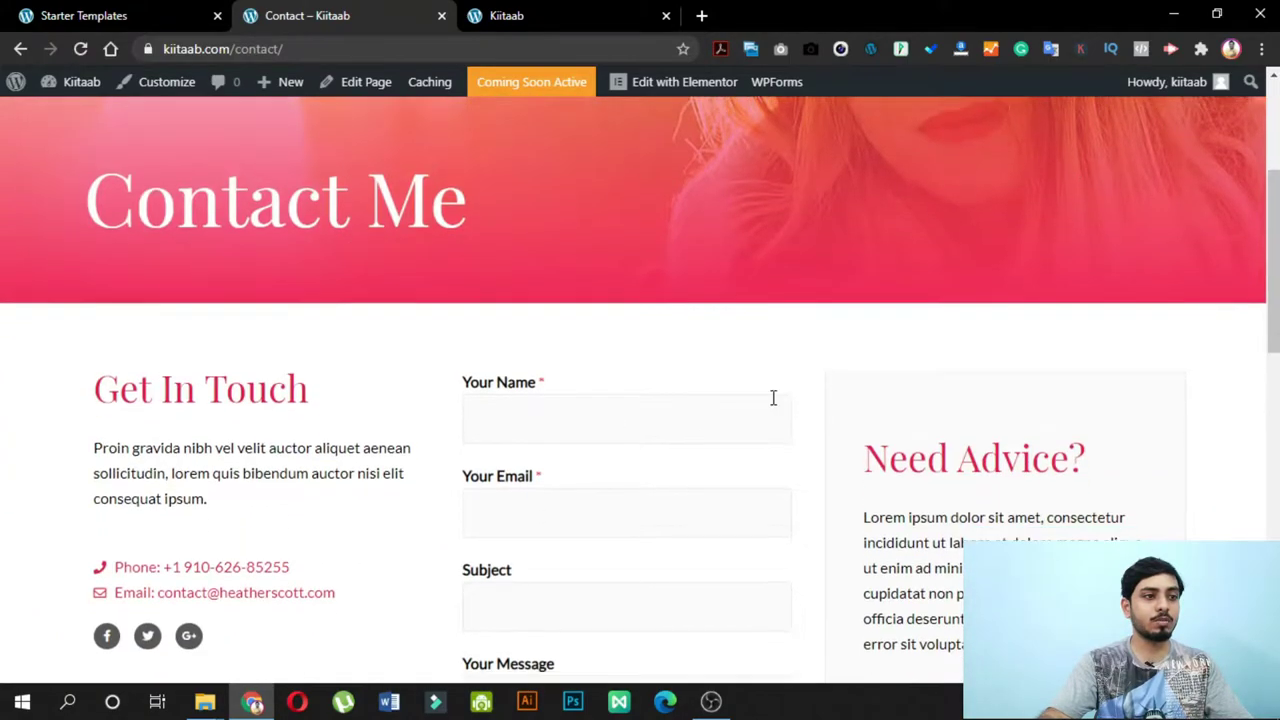
scroll(692, 535, "up", 1)
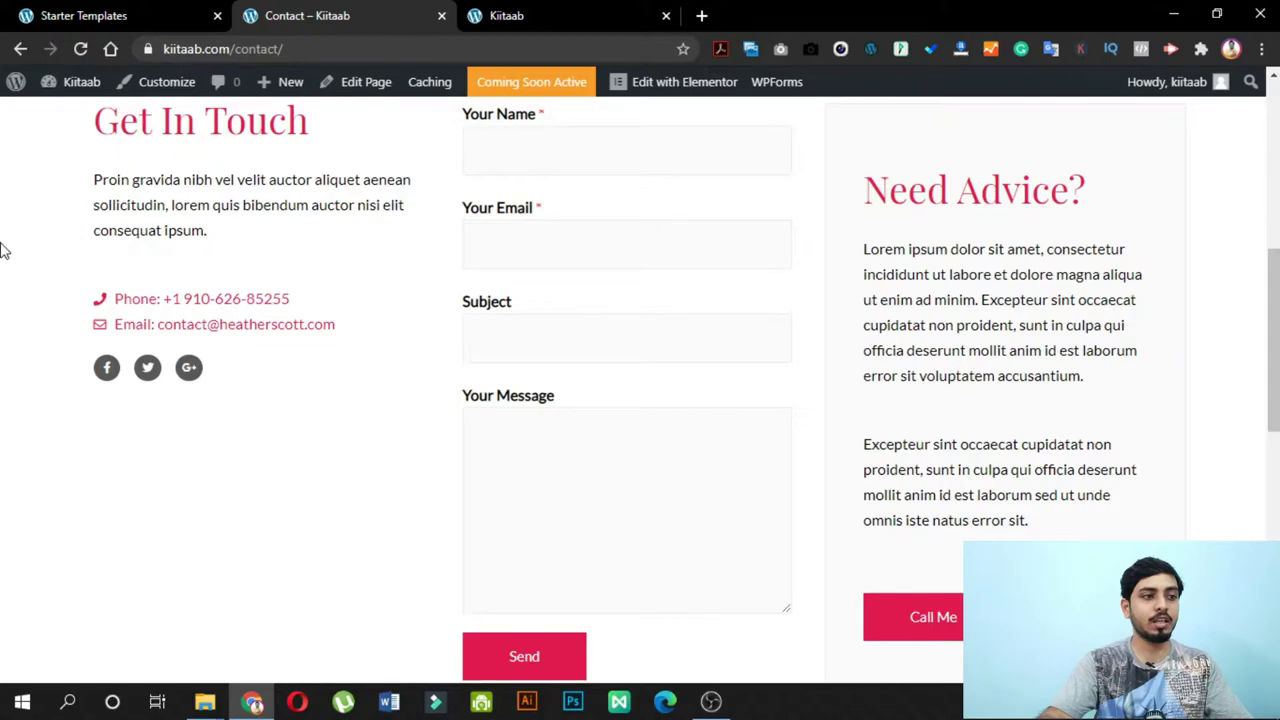
scroll(1051, 300, "down", 8)
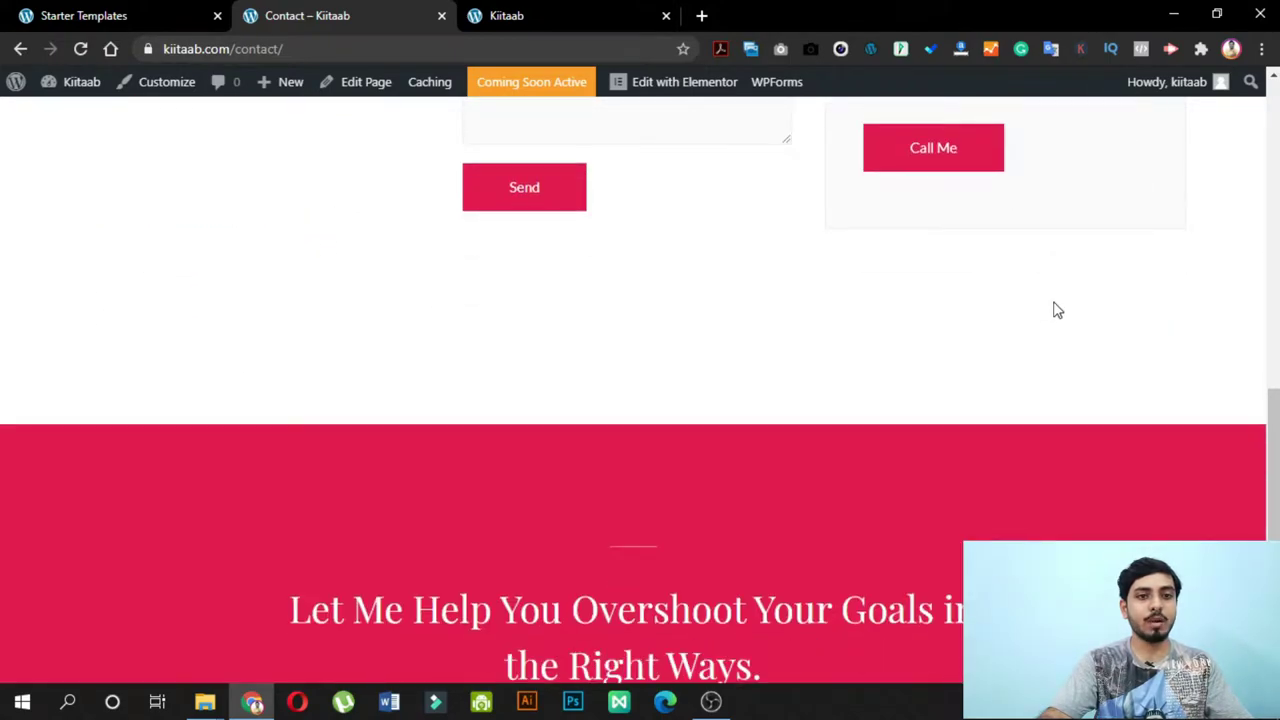
scroll(1054, 305, "up", 5)
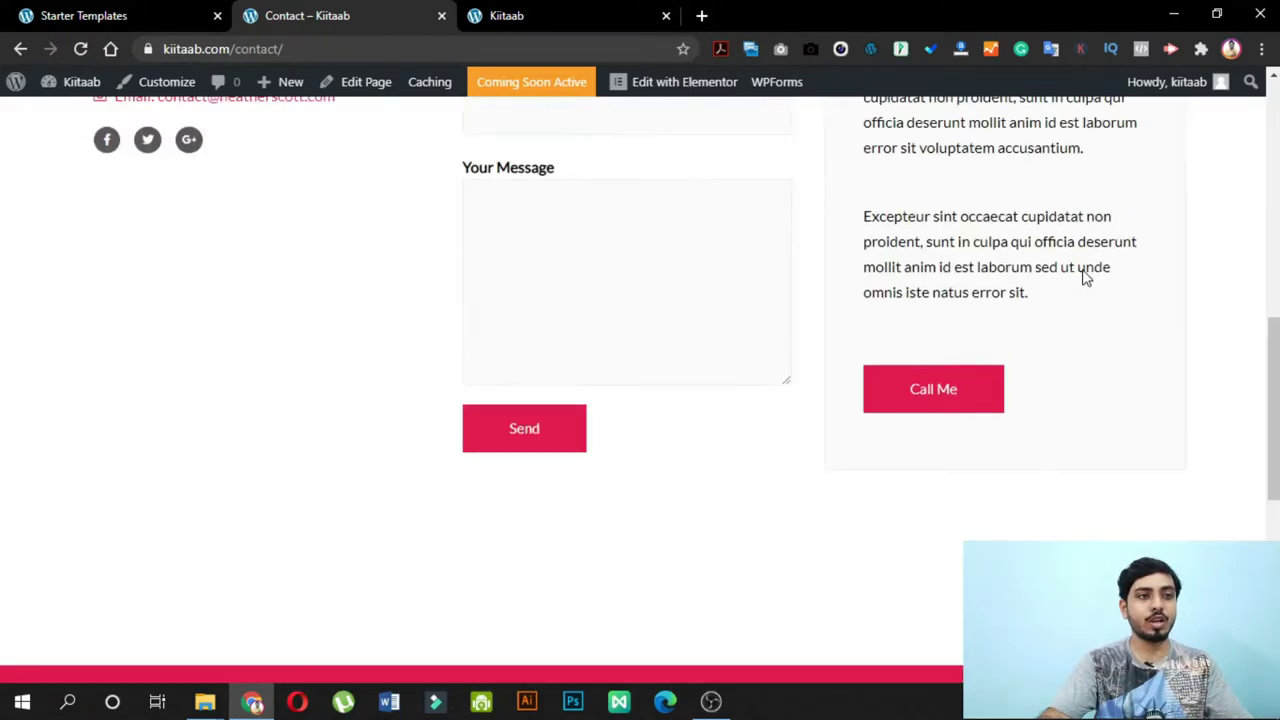
left_click(989, 397)
- Return to the home page through the site logo and glance over its upper part
left_click(176, 165)
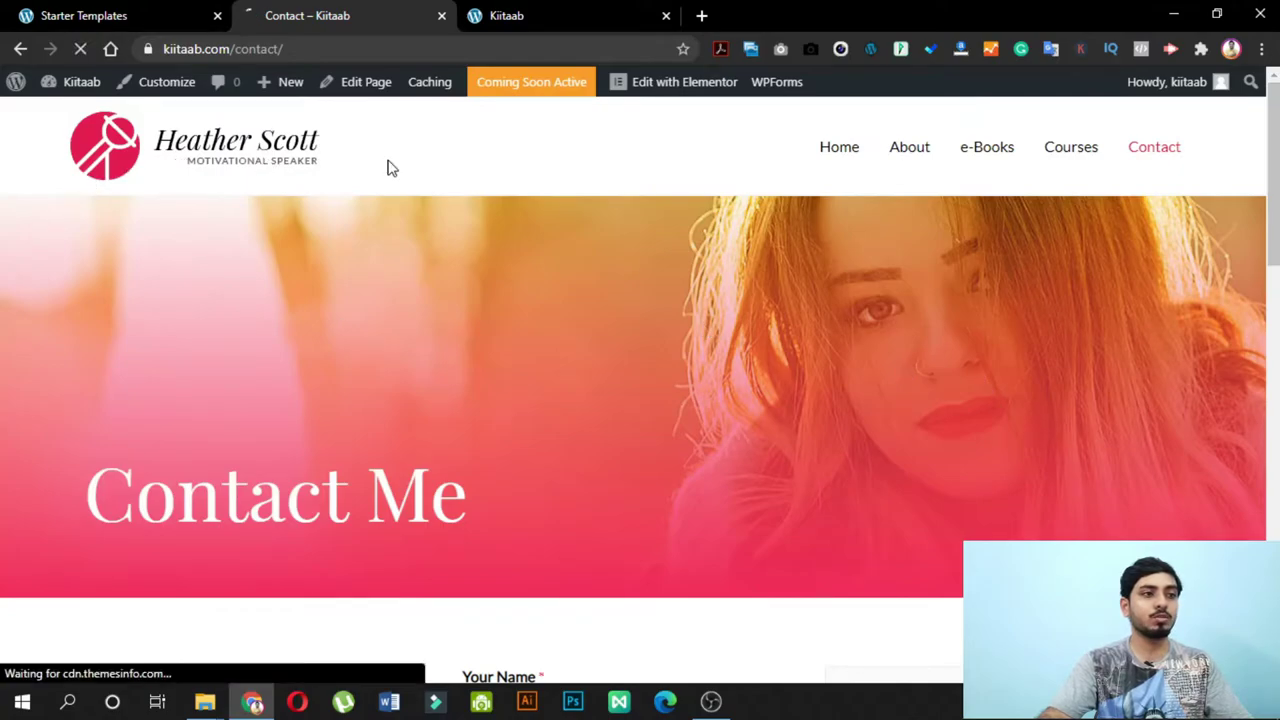
scroll(772, 250, "down", 5)
scroll(772, 245, "up", 6)
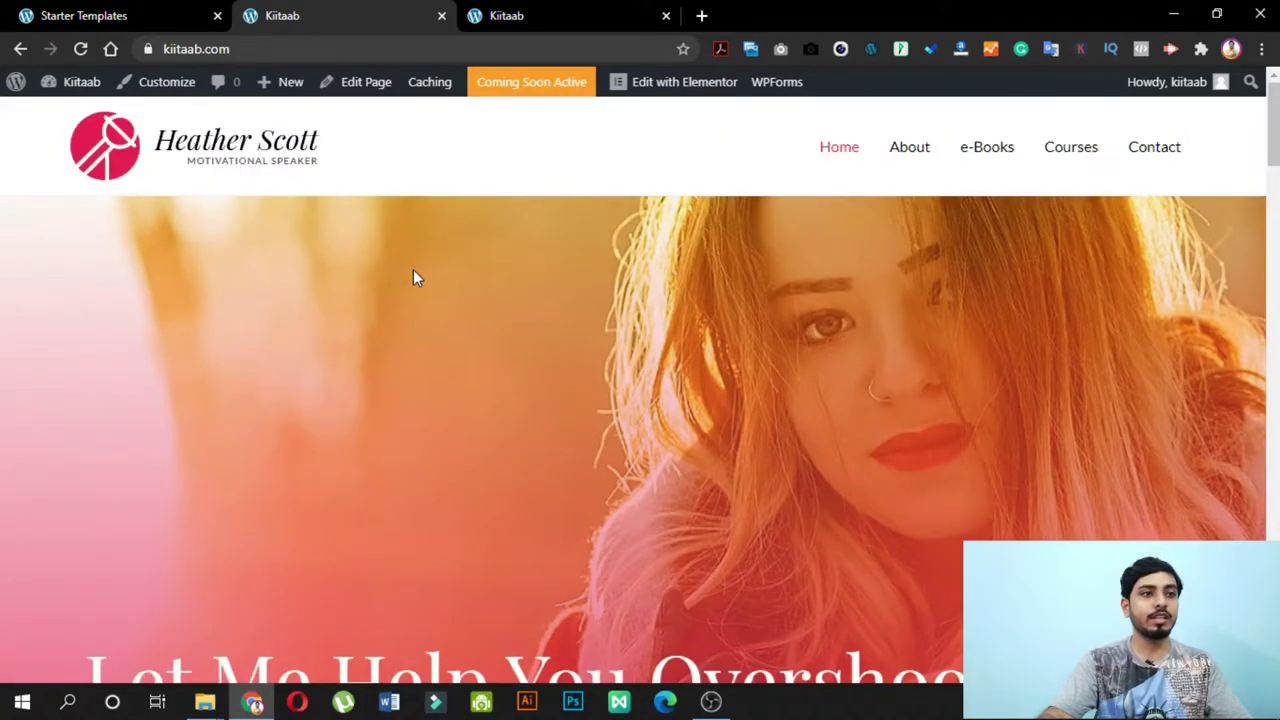
- Open the site's home page for editing in Elementor and glance over its upper part
left_click(676, 86)
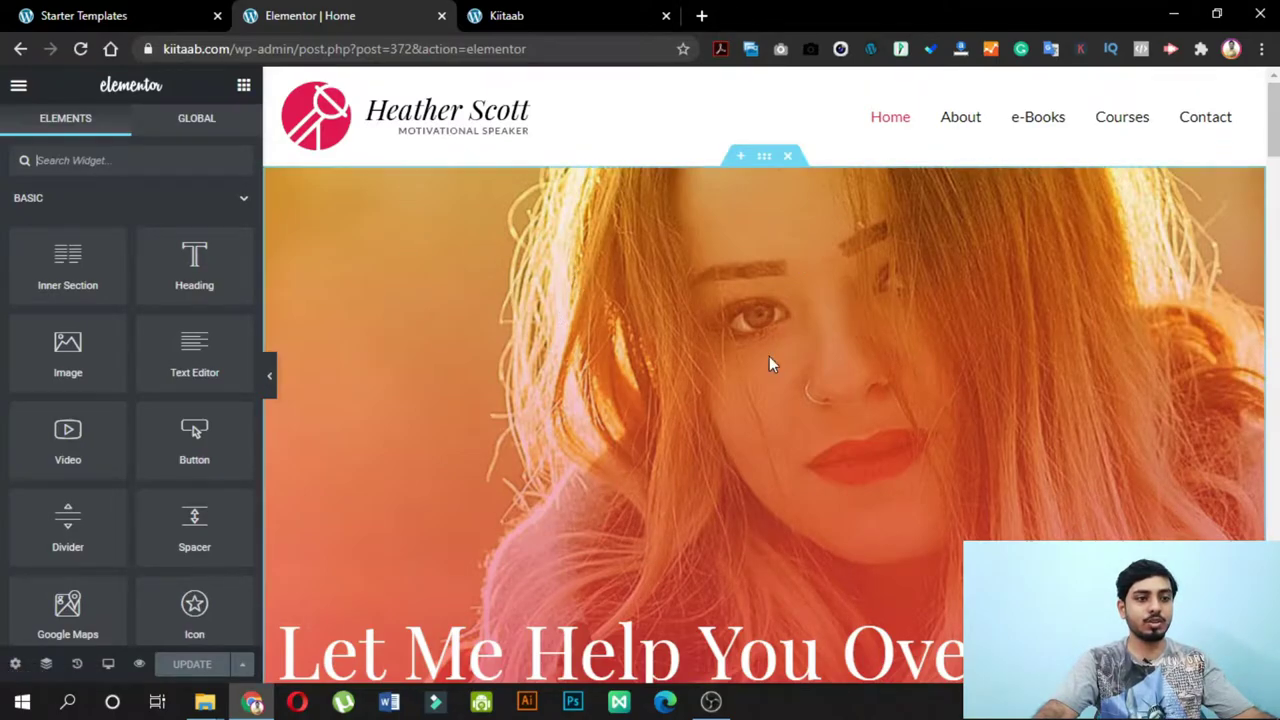
scroll(869, 370, "down", 7)
scroll(865, 363, "up", 7)
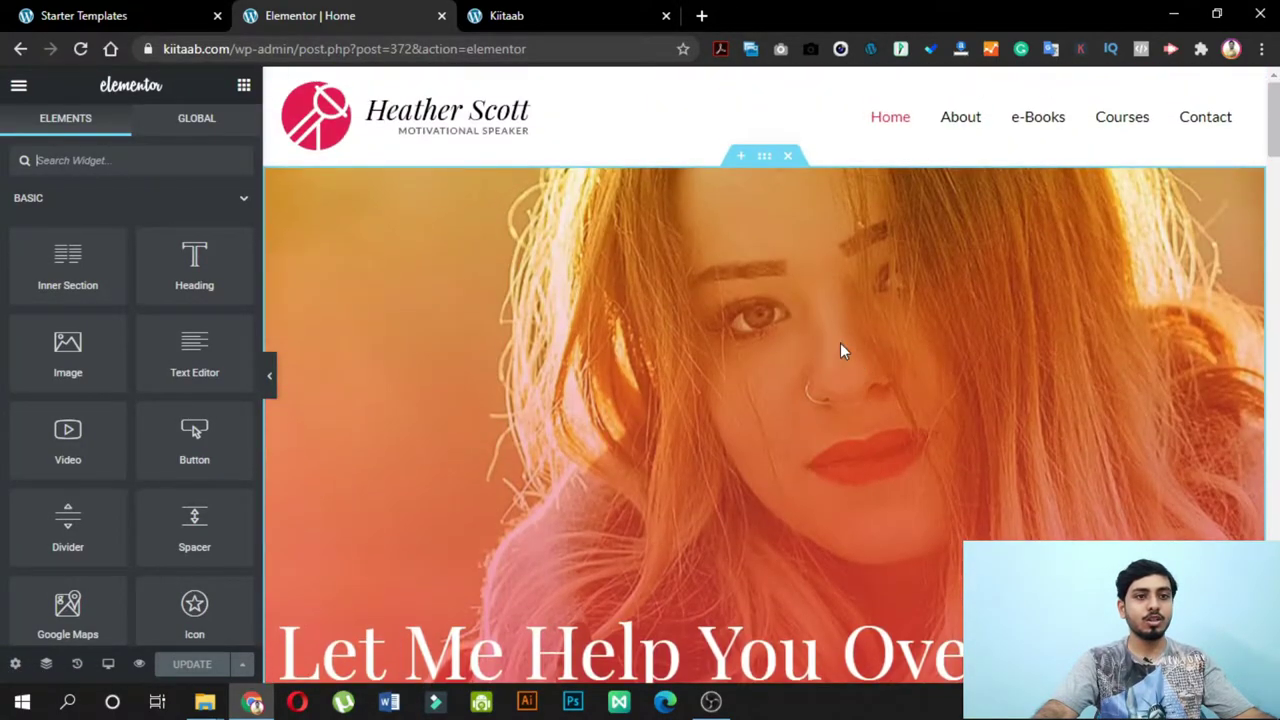
- Open the hero section's background style settings and bring up the media library for its background image
left_click(764, 160)
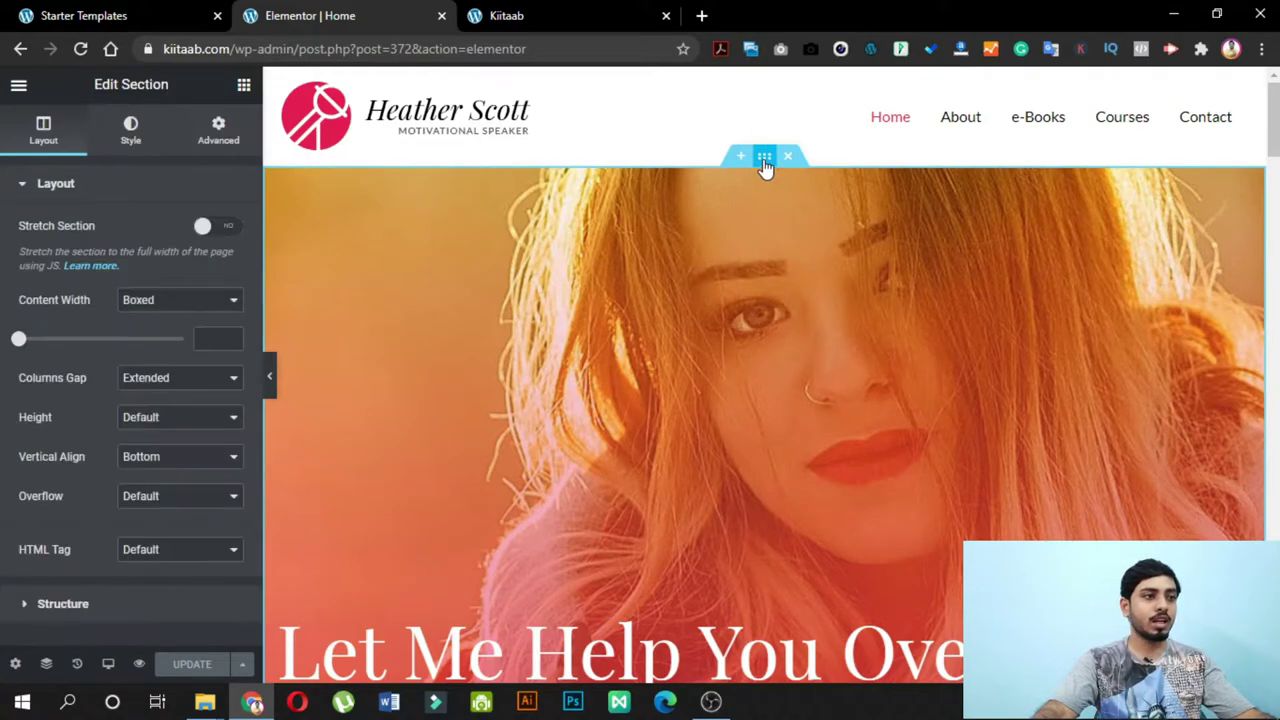
left_click(131, 135)
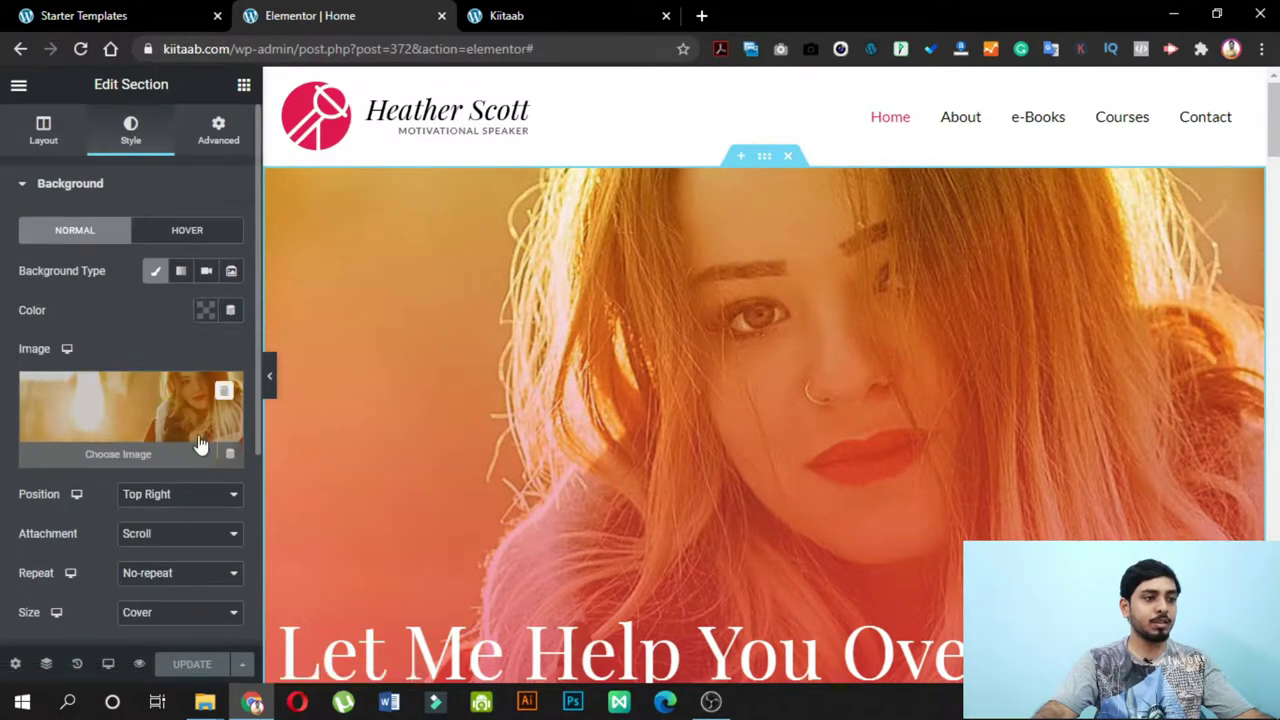
left_click(126, 456)
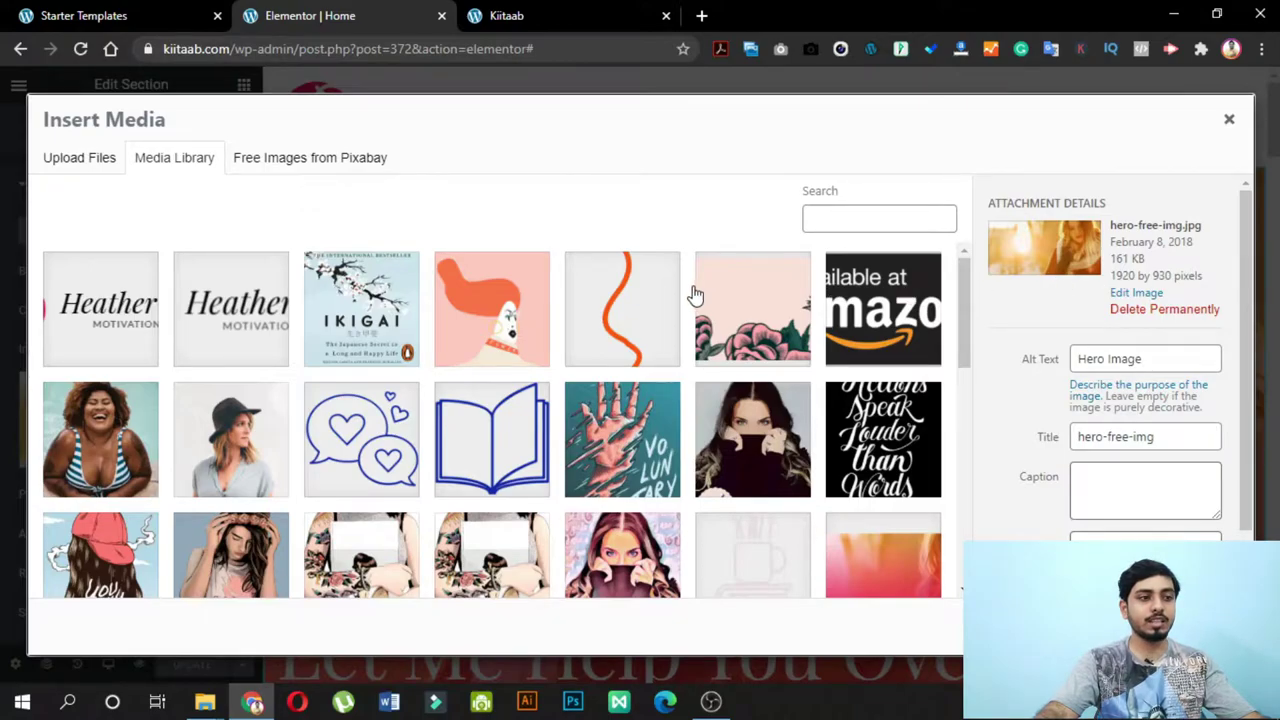
- Look through the media library images, selecting several blog, logo, icon, avatar and hero pictures to view their attachment details
scroll(696, 300, "down", 10)
scroll(696, 308, "up", 5)
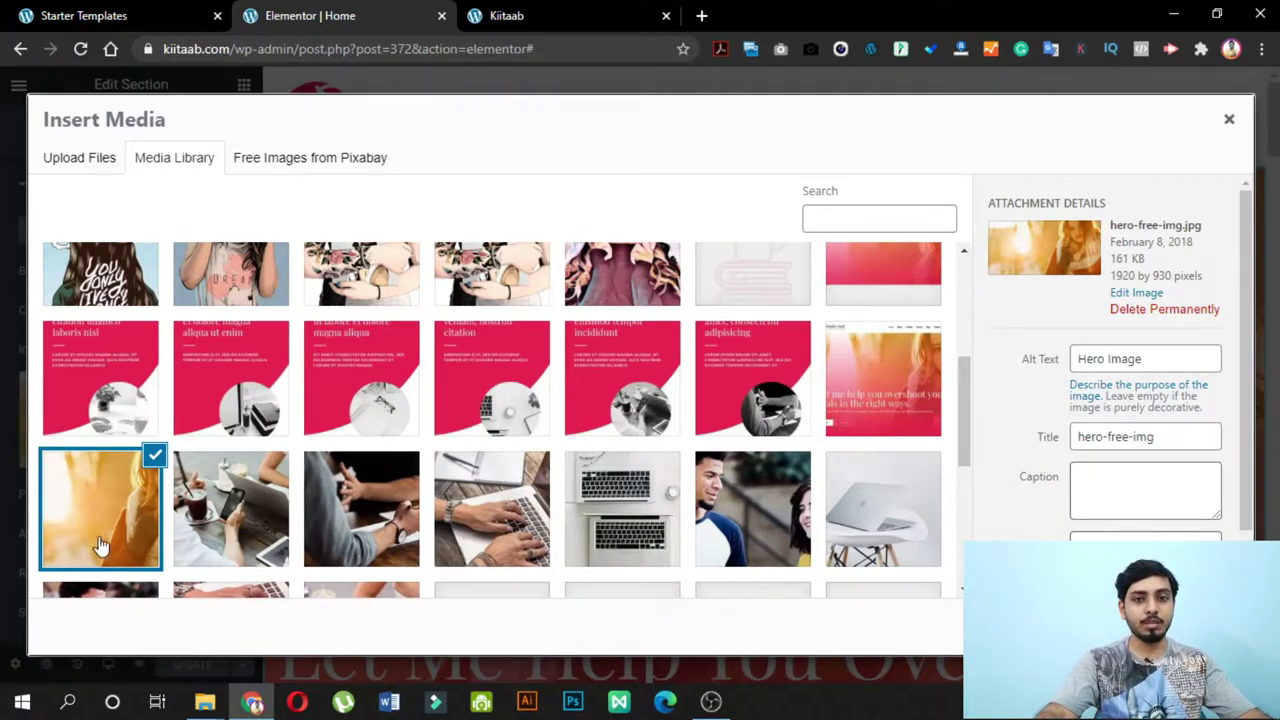
left_click(220, 518)
left_click(360, 513)
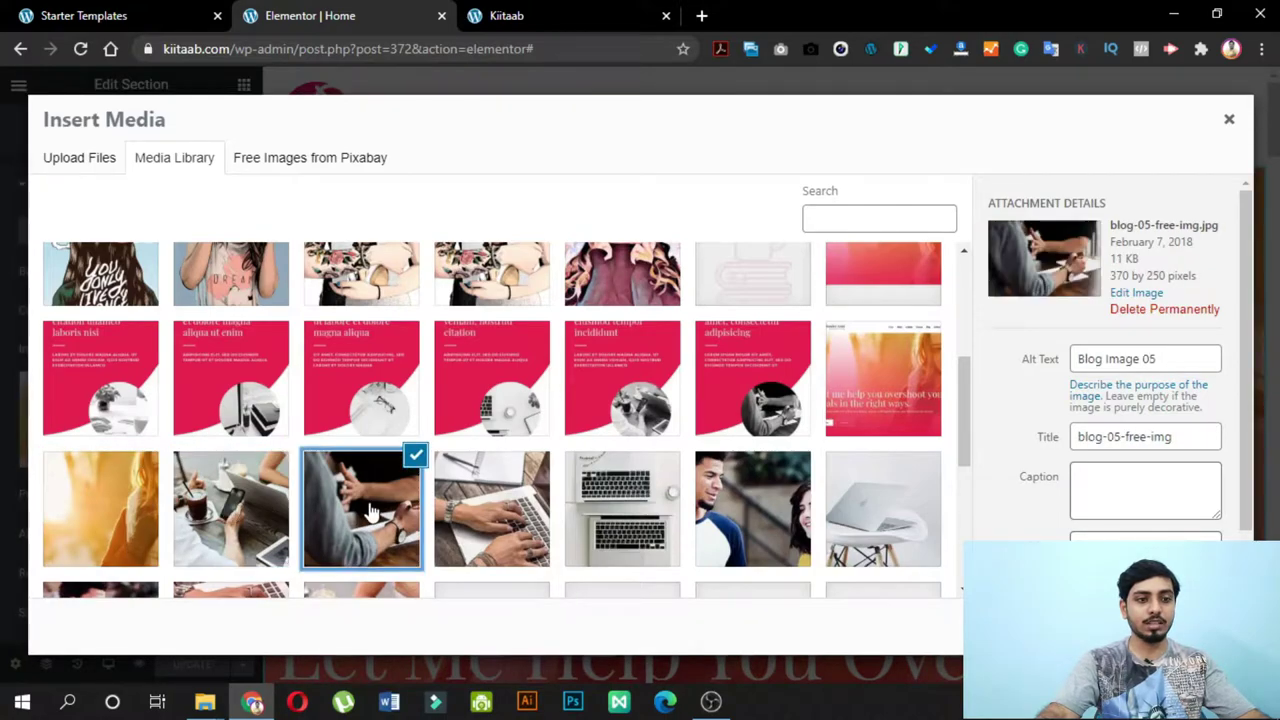
left_click(474, 513)
left_click(620, 515)
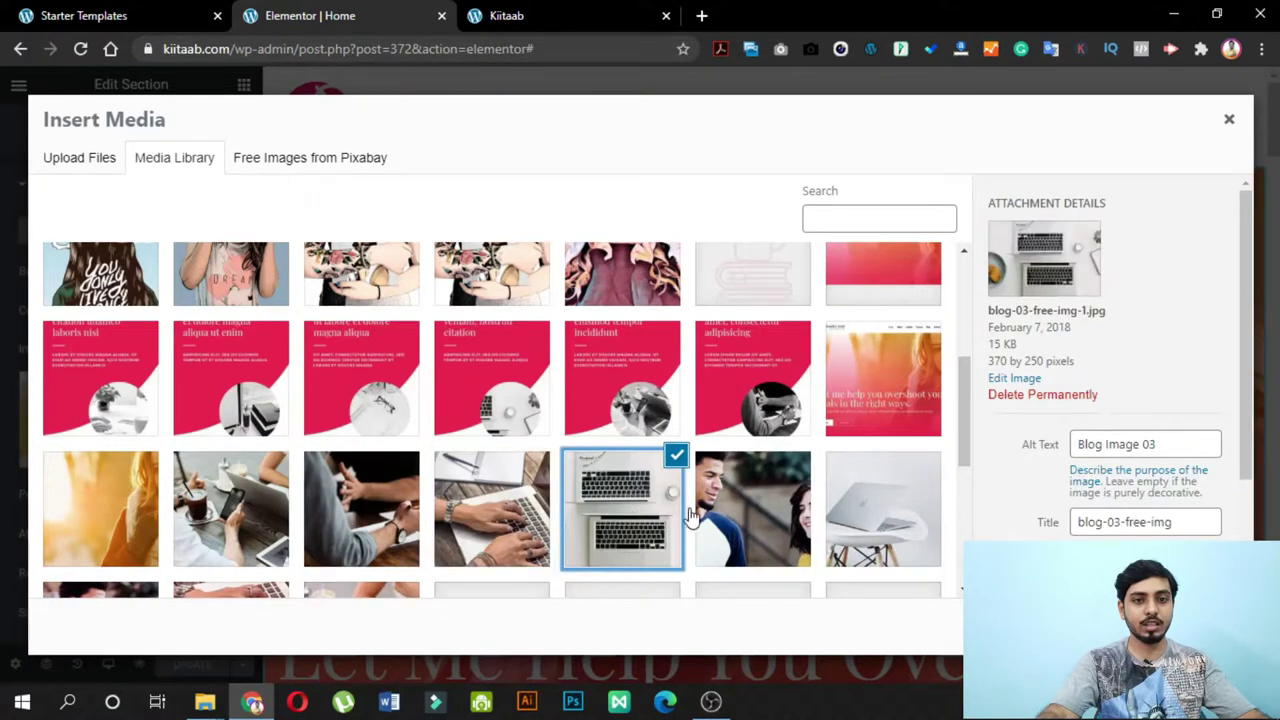
left_click(745, 515)
left_click(843, 528)
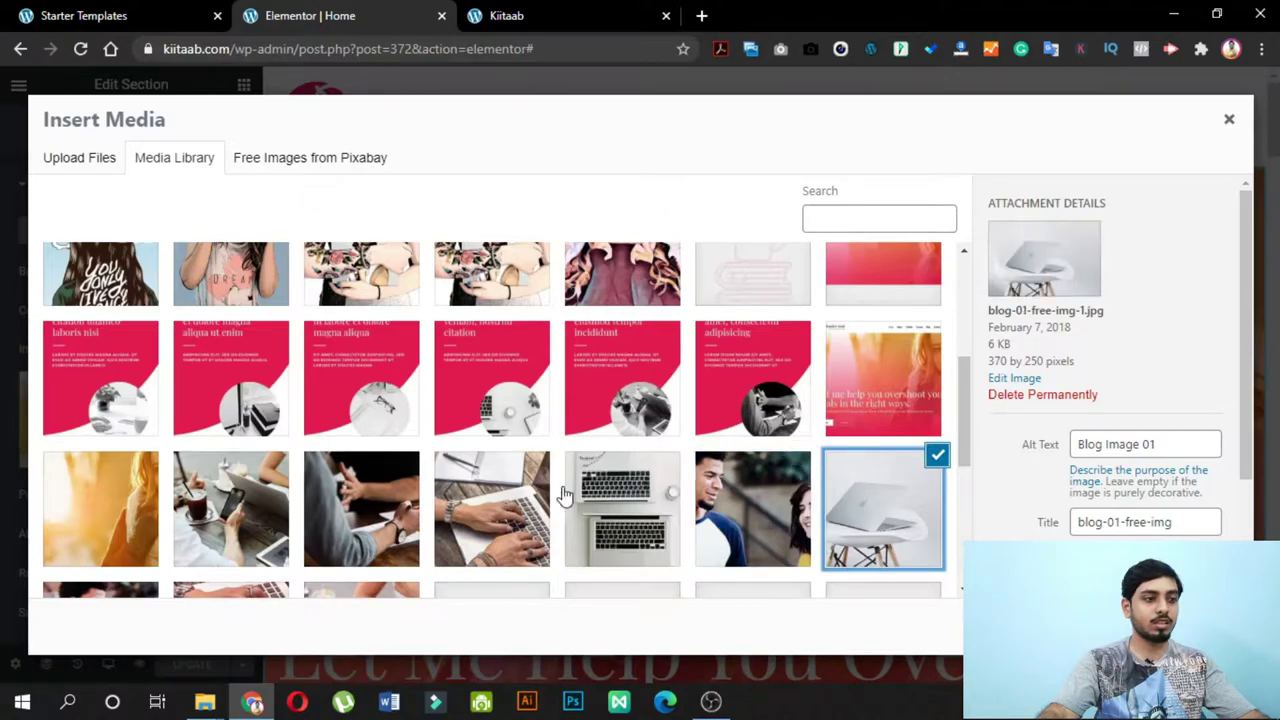
scroll(406, 443, "down", 5)
left_click(265, 525)
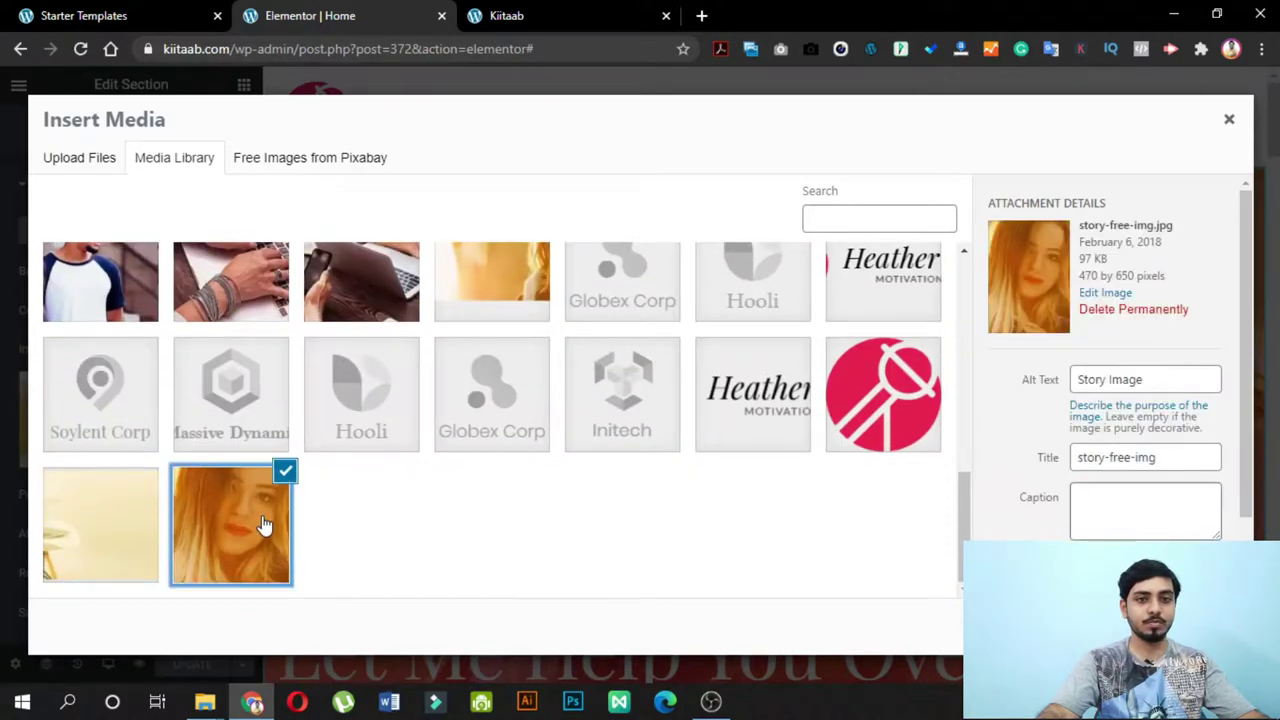
left_click(130, 517)
scroll(130, 515, "down", 3)
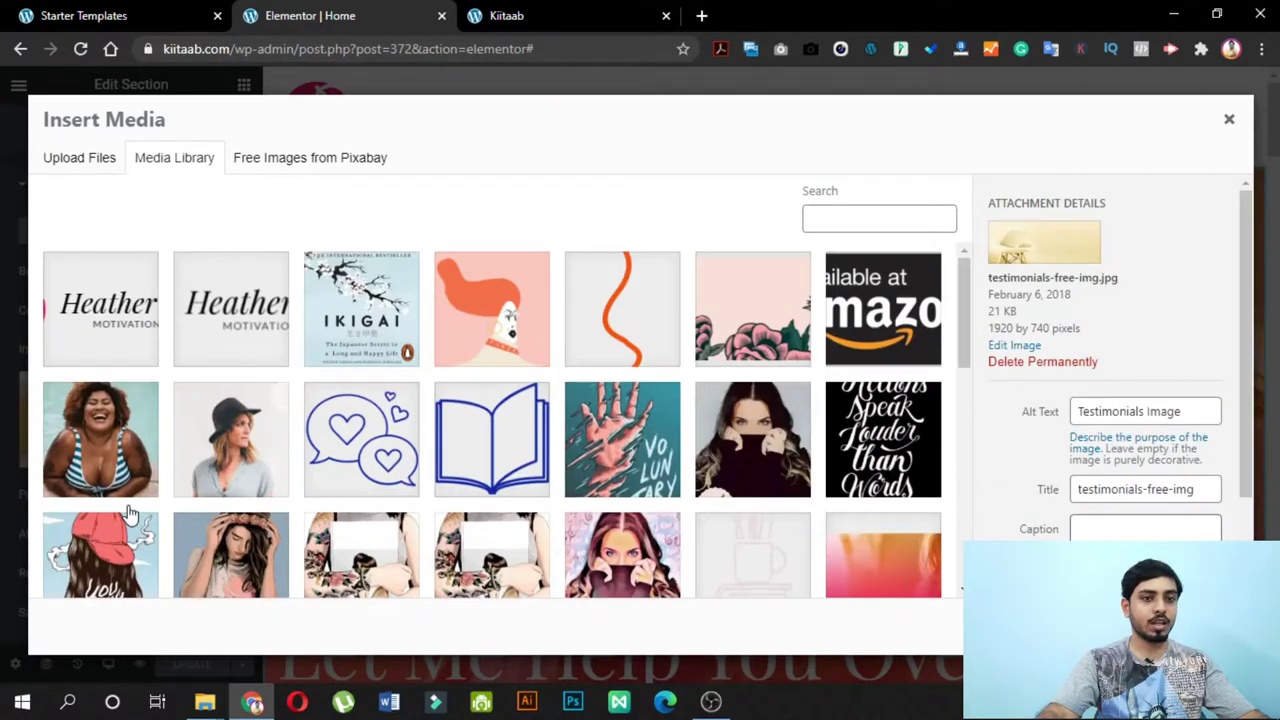
left_click(110, 308)
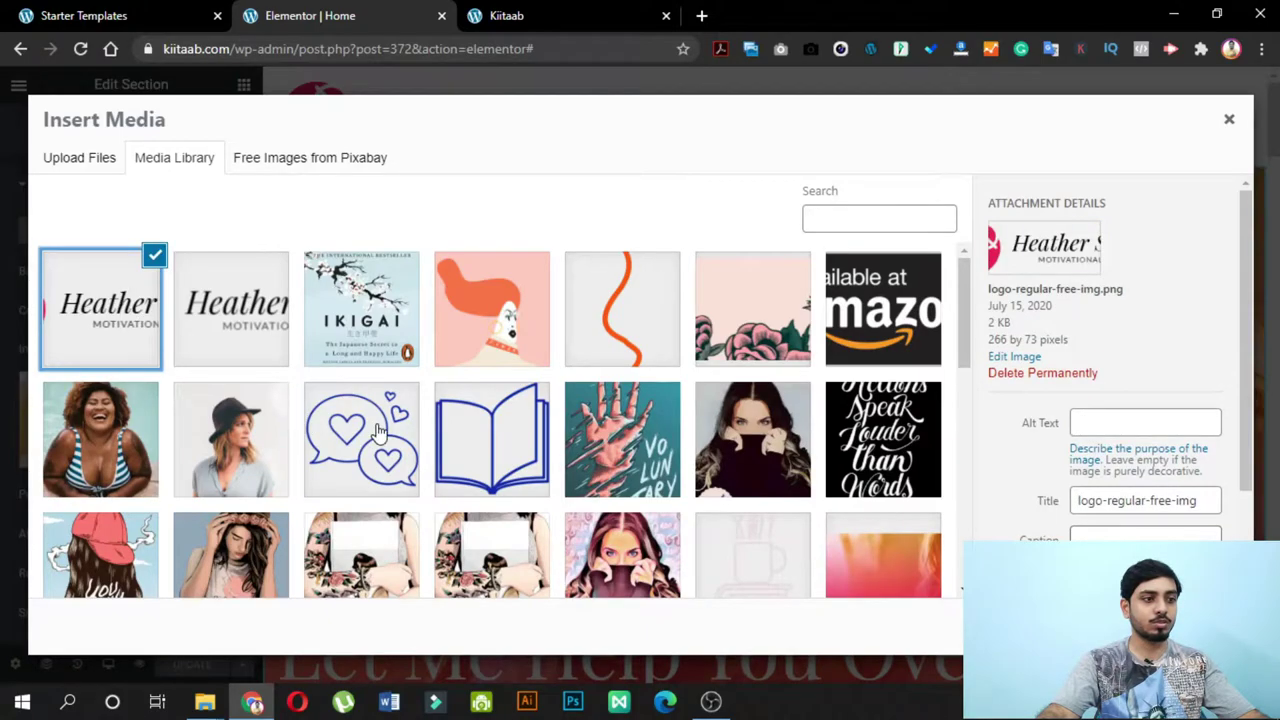
scroll(268, 450, "down", 5)
scroll(268, 450, "up", 5)
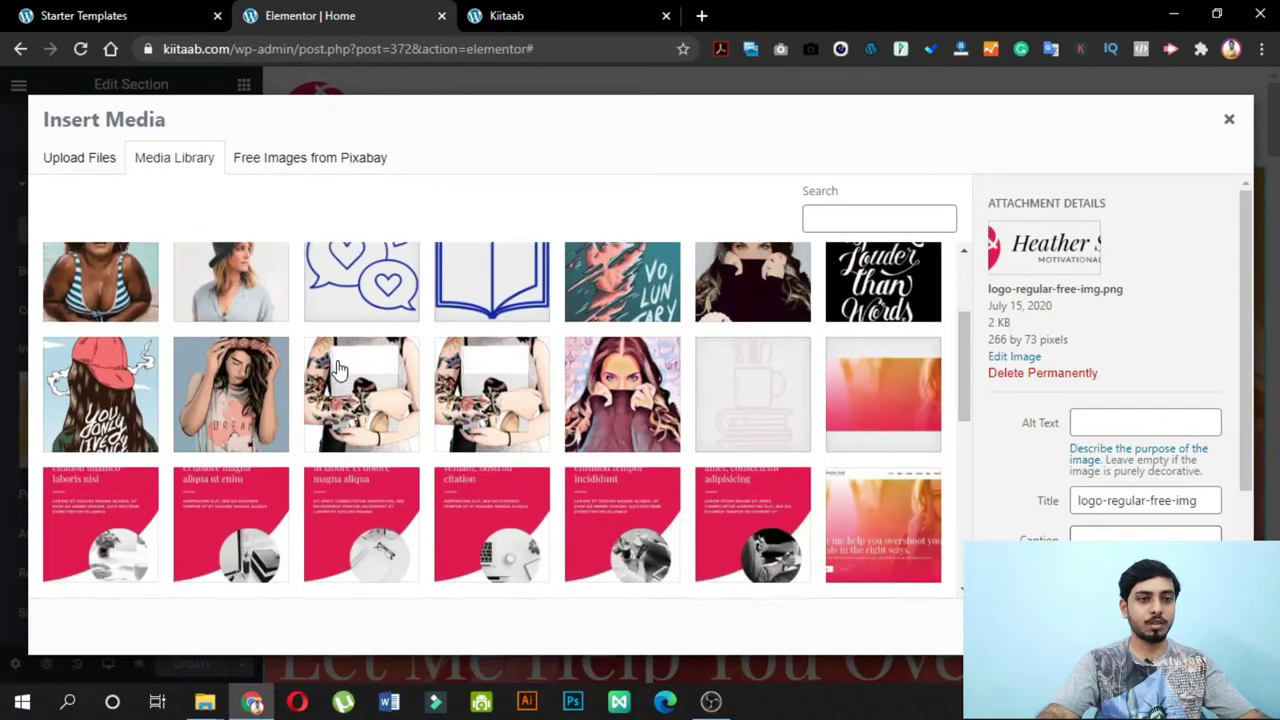
left_click(472, 348)
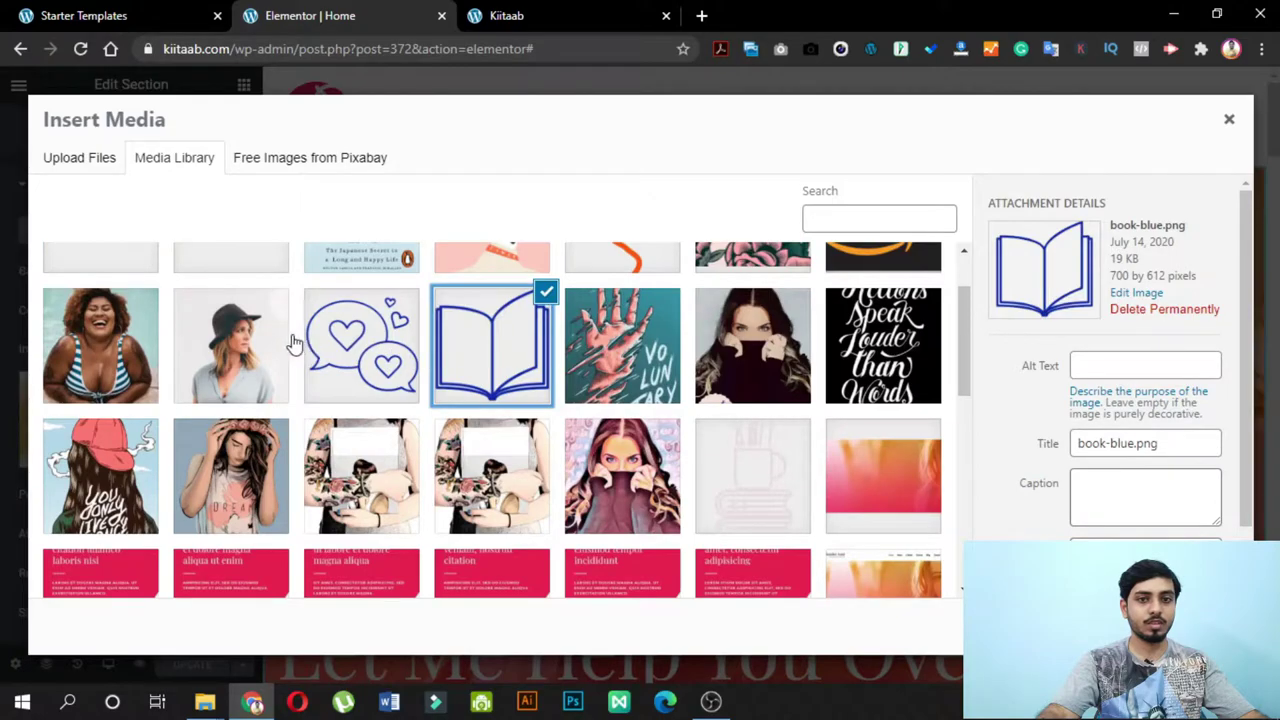
left_click(263, 338)
scroll(500, 360, "down", 2)
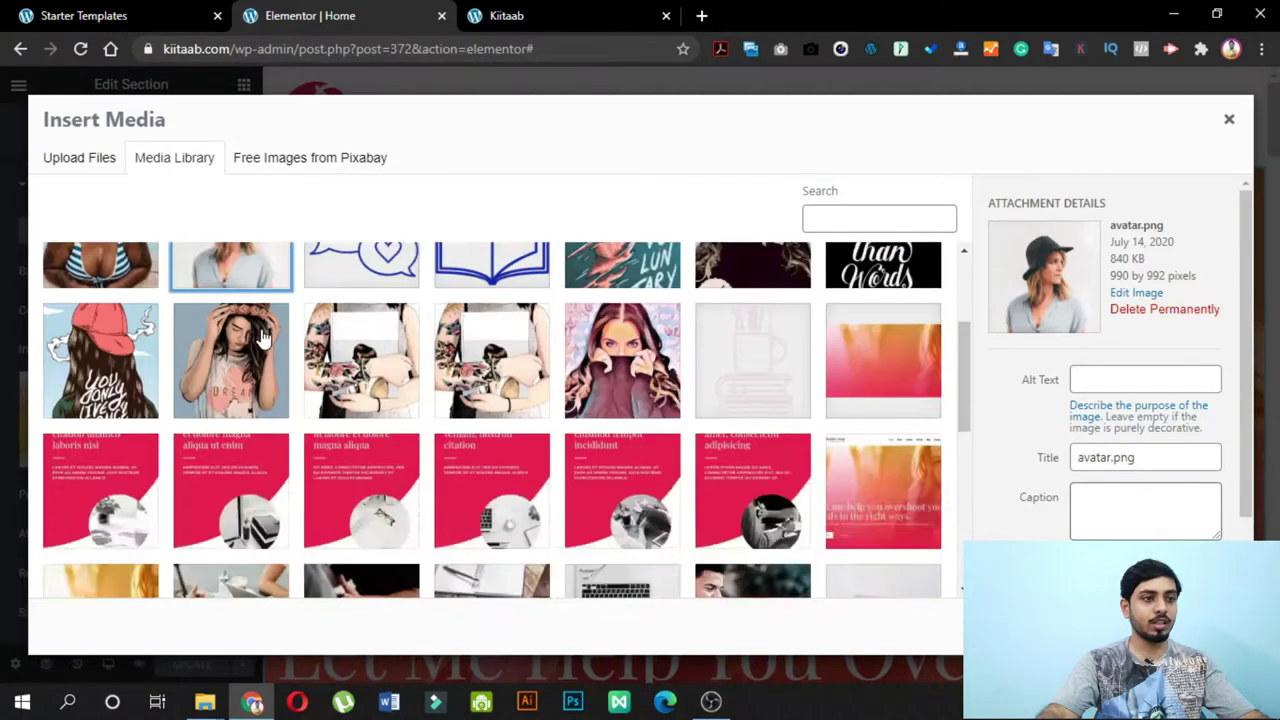
left_click(866, 350)
scroll(700, 400, "down", 3)
scroll(383, 458, "up", 2)
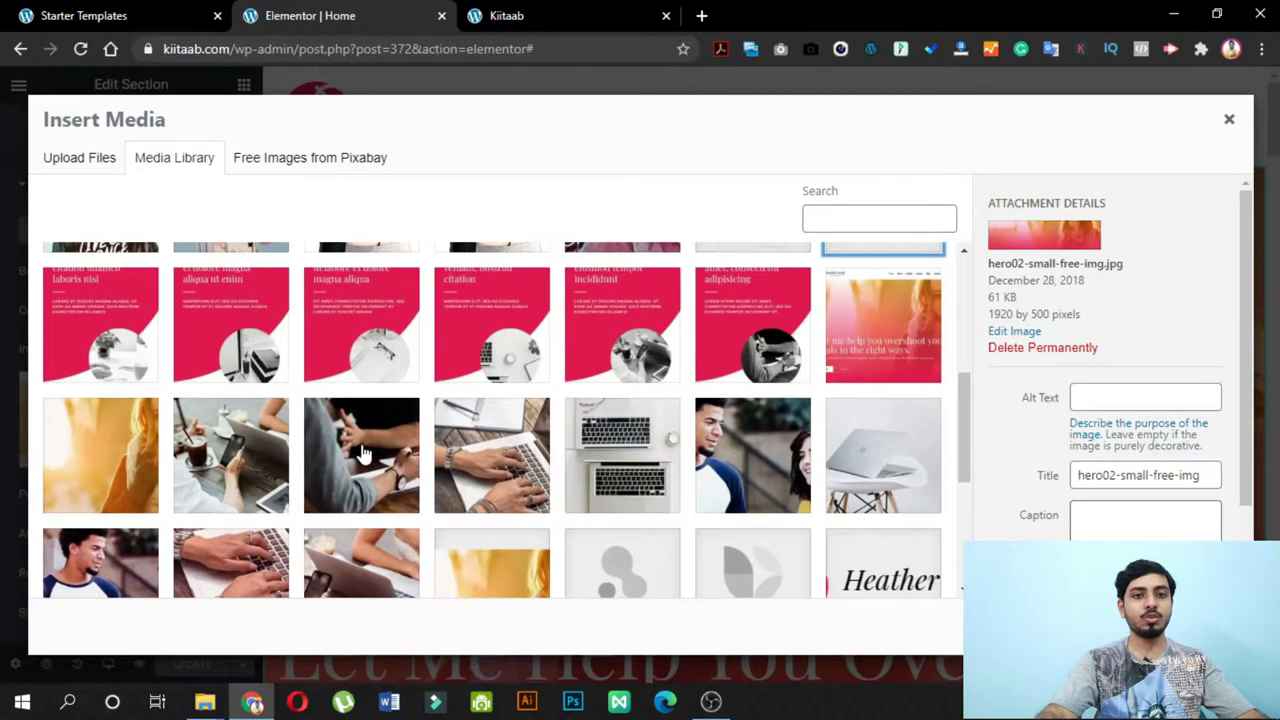
- Insert hero-free-img.jpg as the hero section's background image
left_click(100, 458)
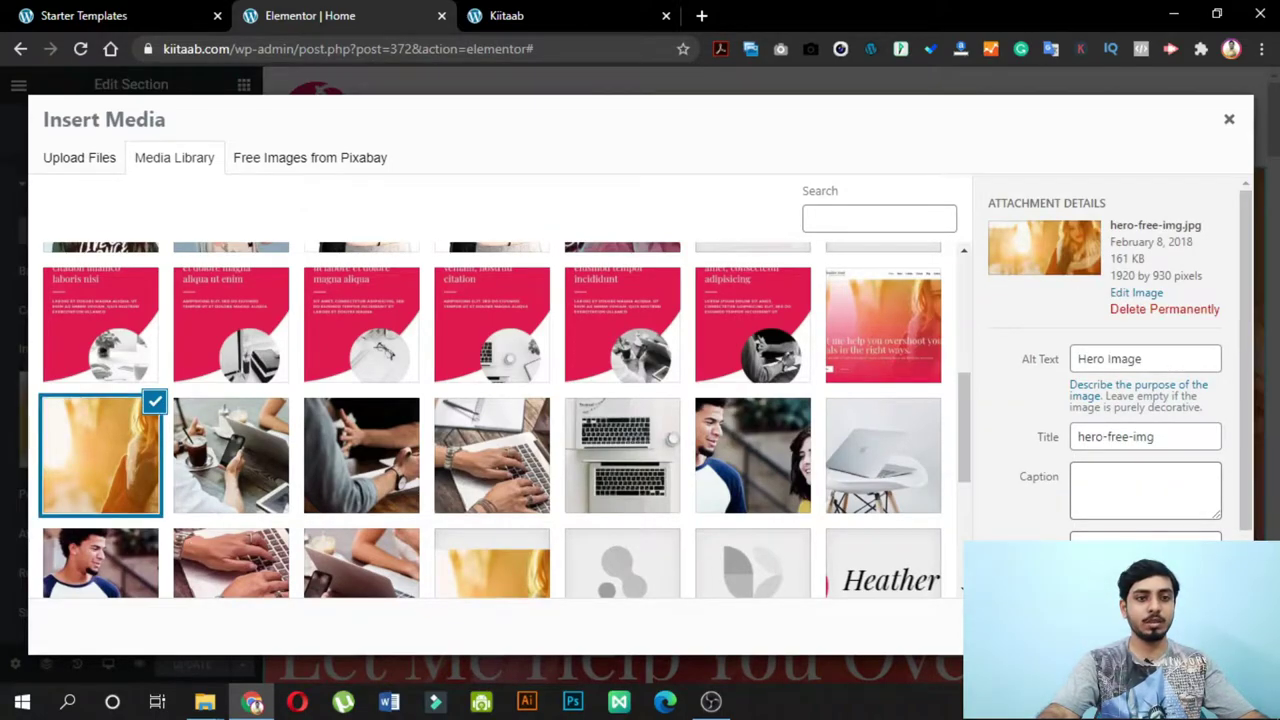
left_click(1190, 627)
scroll(634, 417, "down", 4)
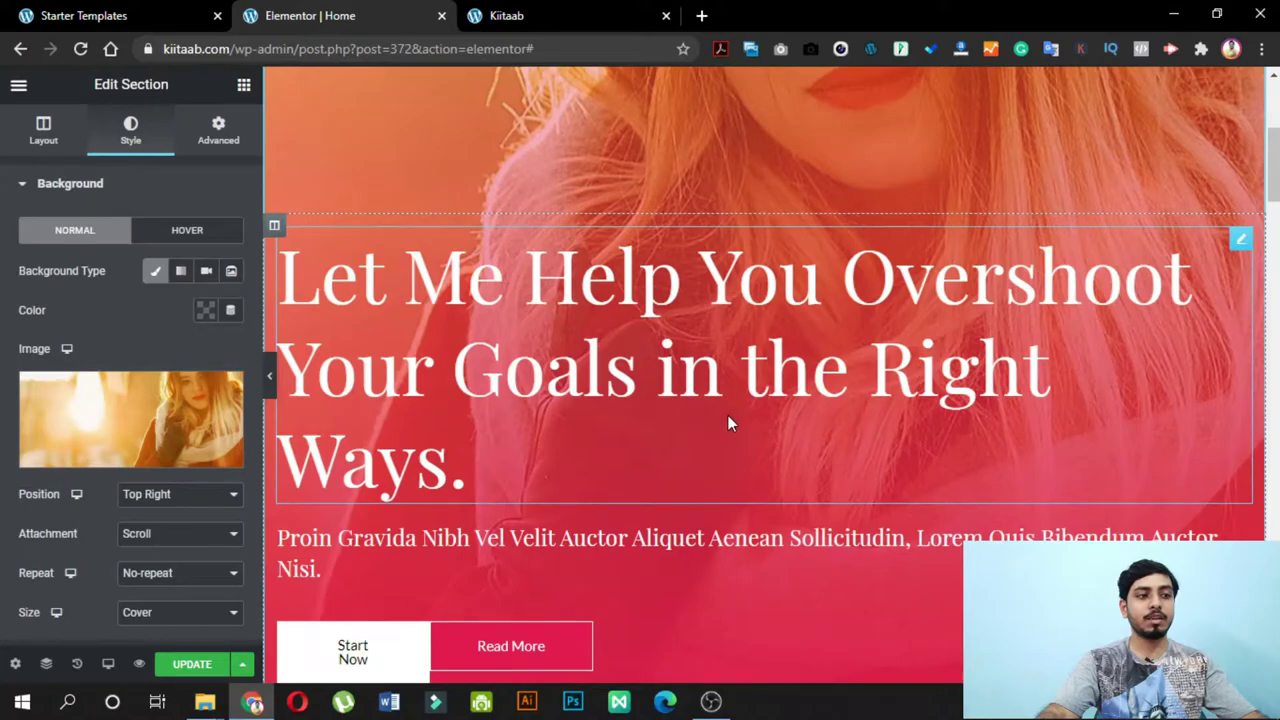
mouse_move(143, 451)
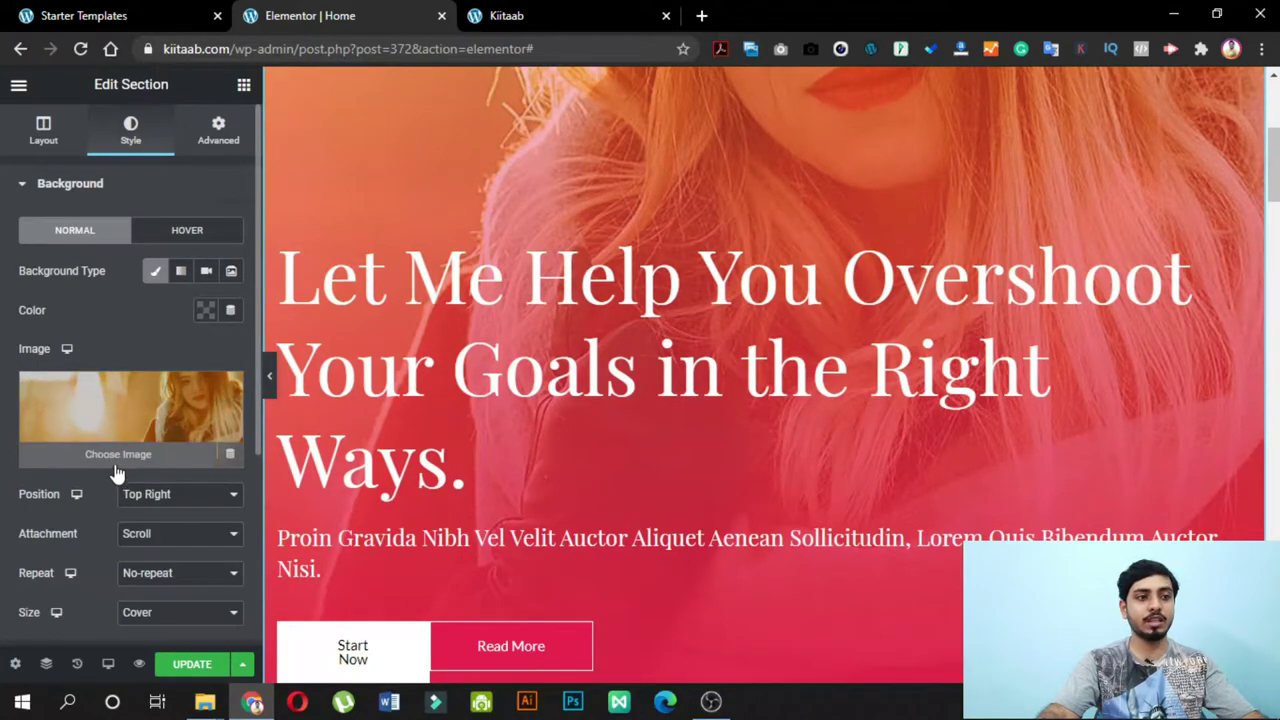
scroll(566, 486, "down", 4)
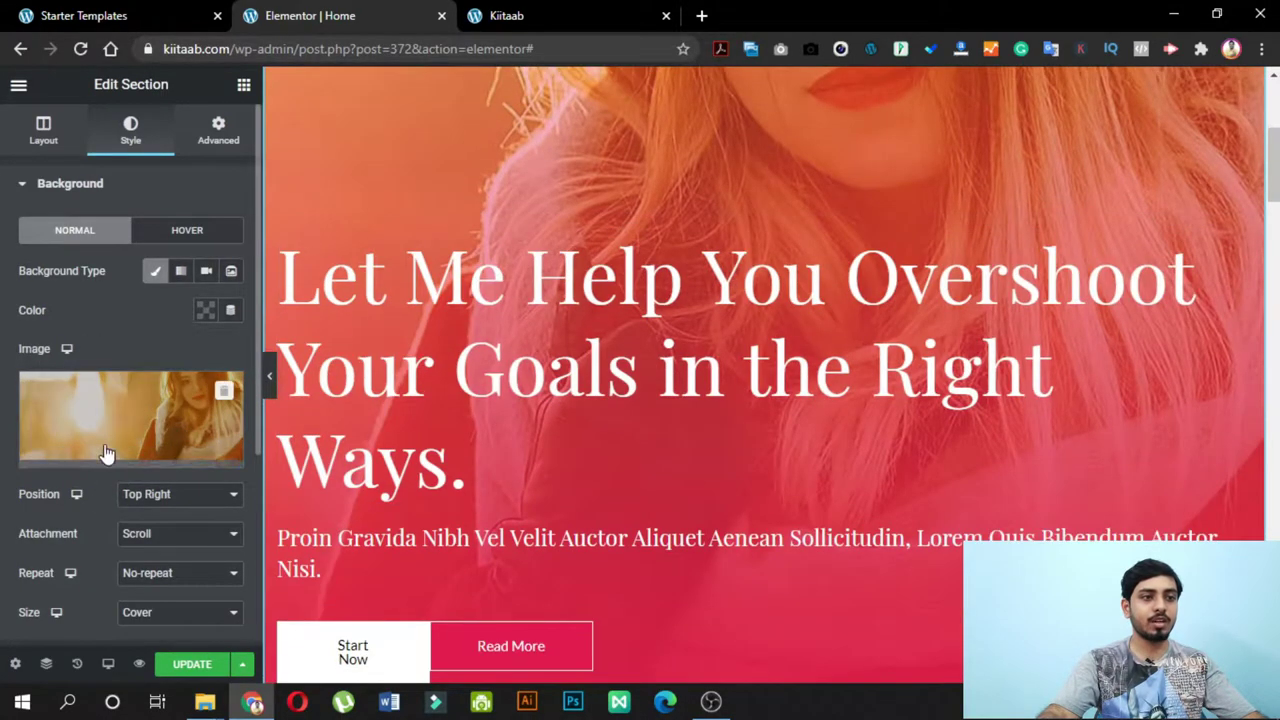
- Append "Contact Me." to the end of the hero section's main heading
left_click(543, 348)
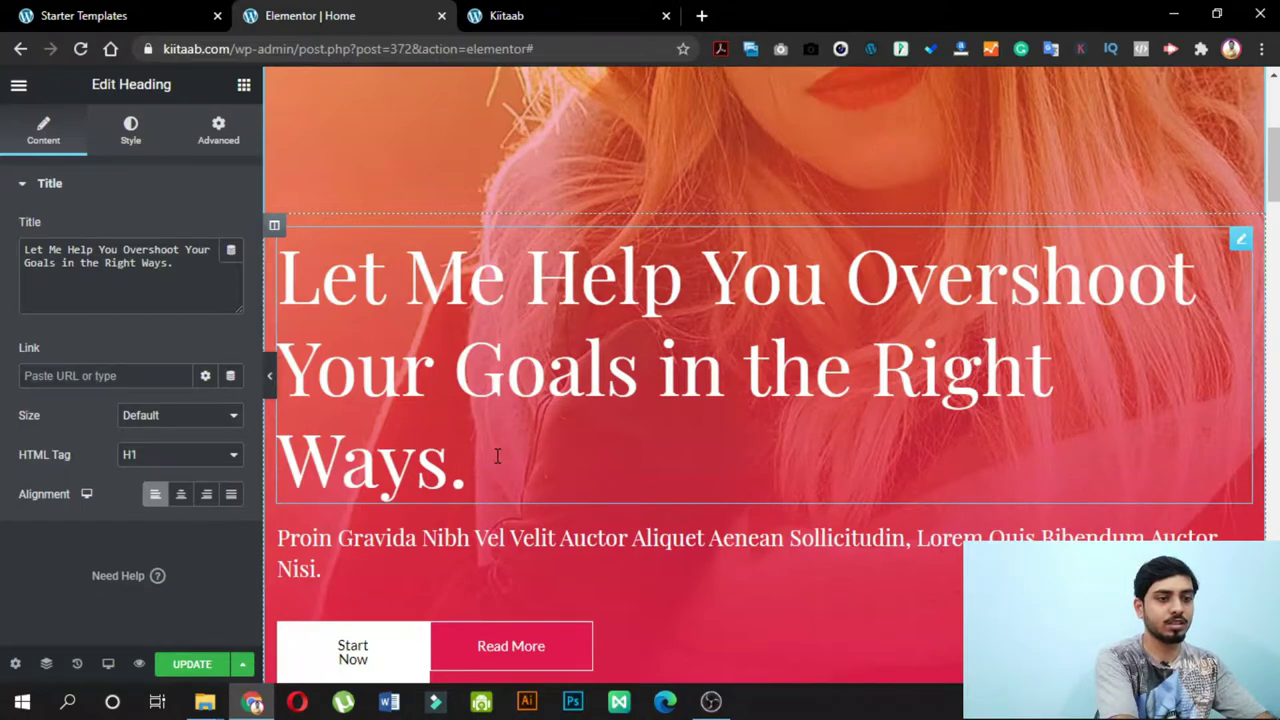
type("Contact ")
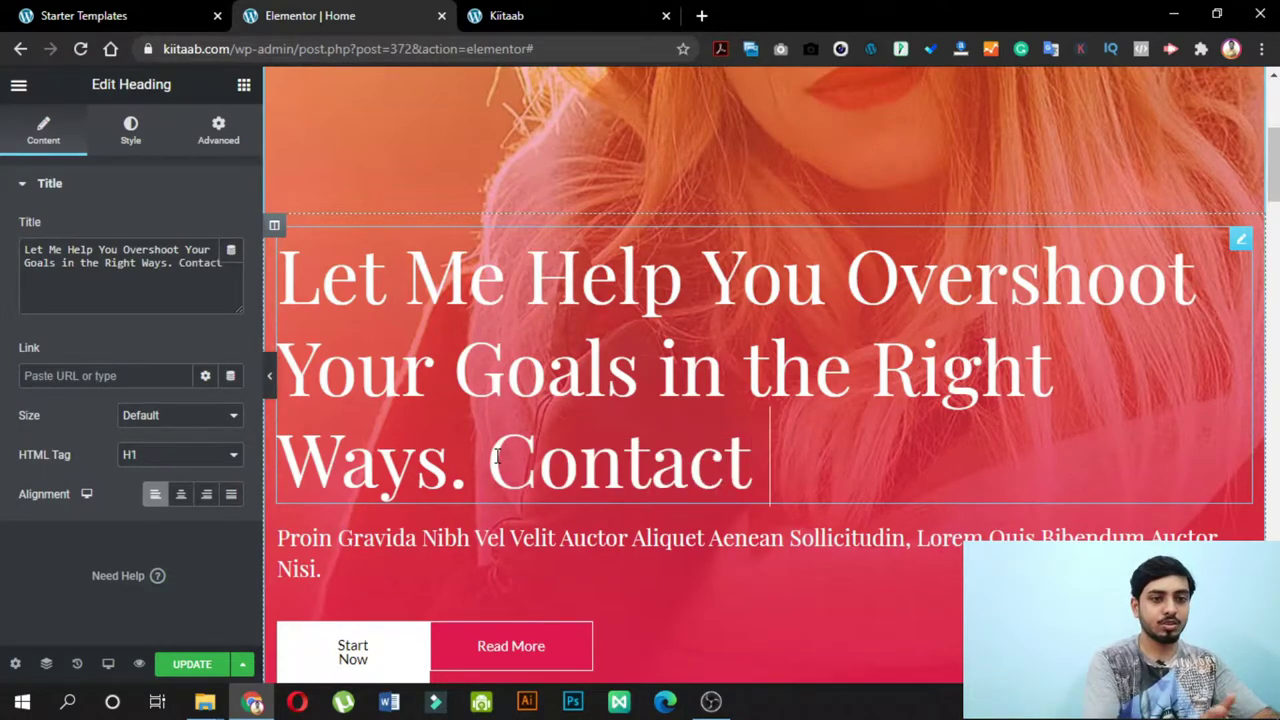
type("Me.")
- Open the hero subheading's title settings and preview the section at full width by temporarily hiding the editor panel
scroll(467, 452, "down", 2)
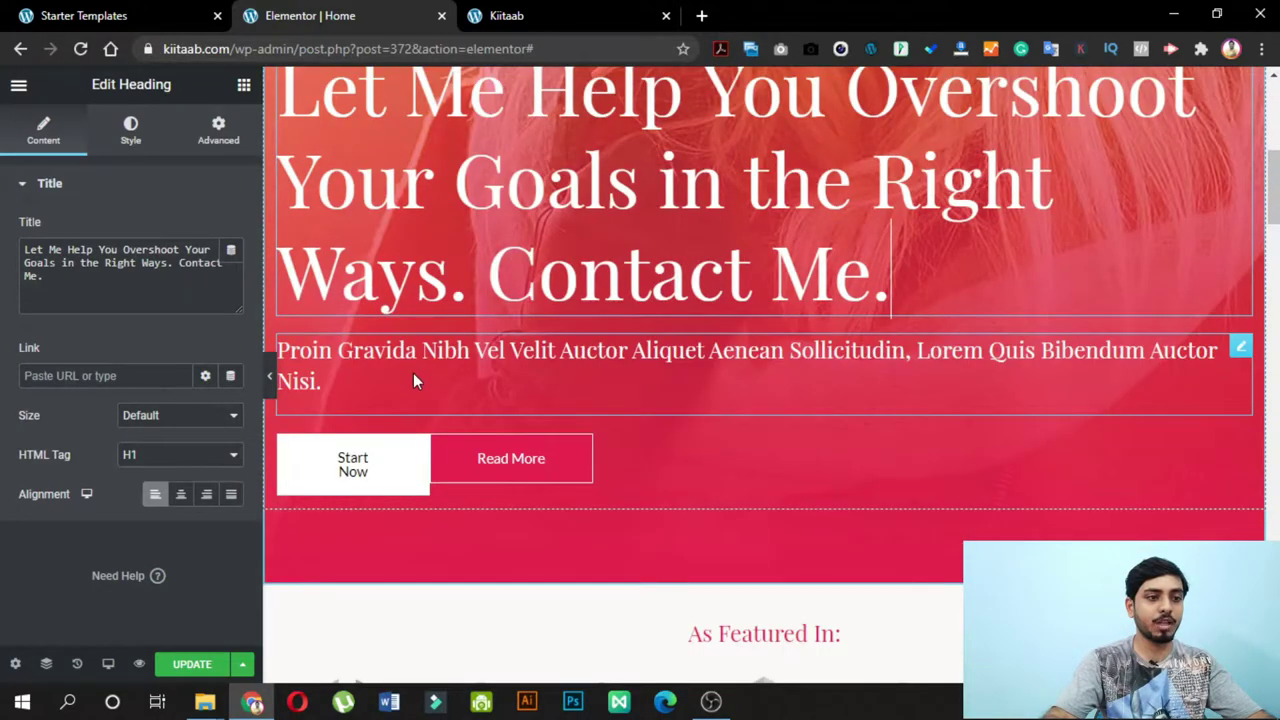
left_click(413, 372)
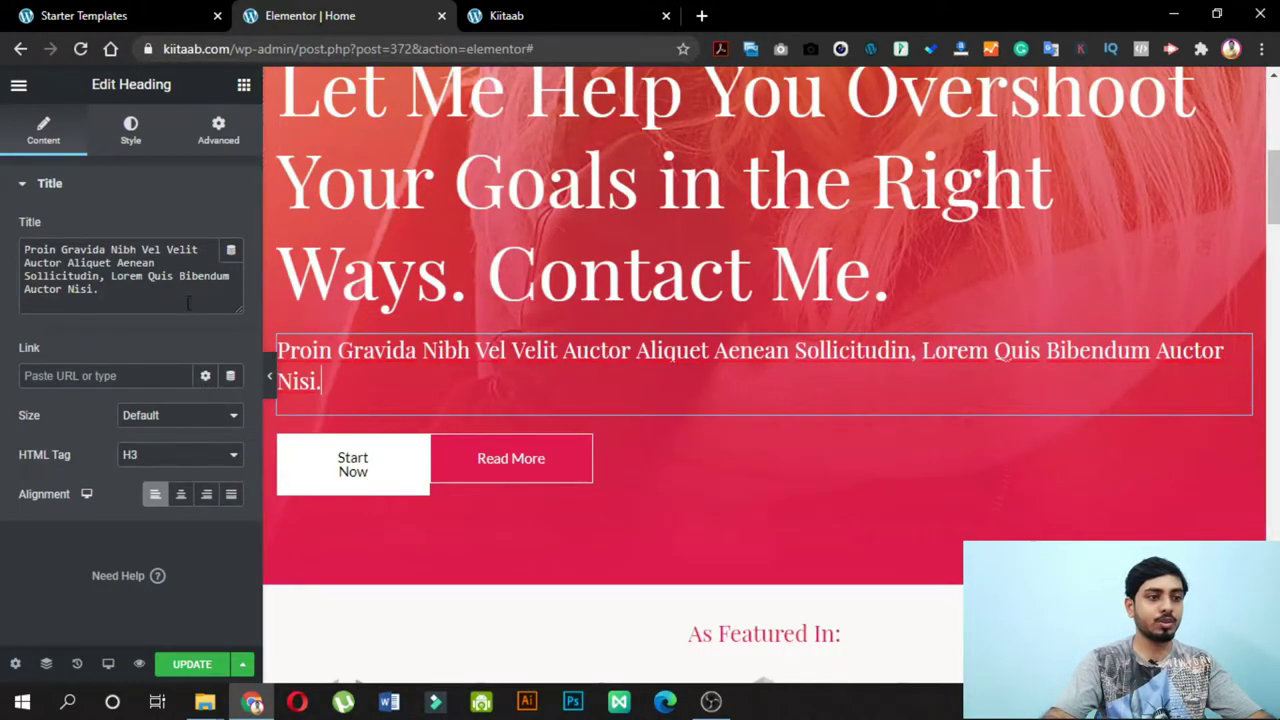
left_click(510, 458)
left_click(481, 384)
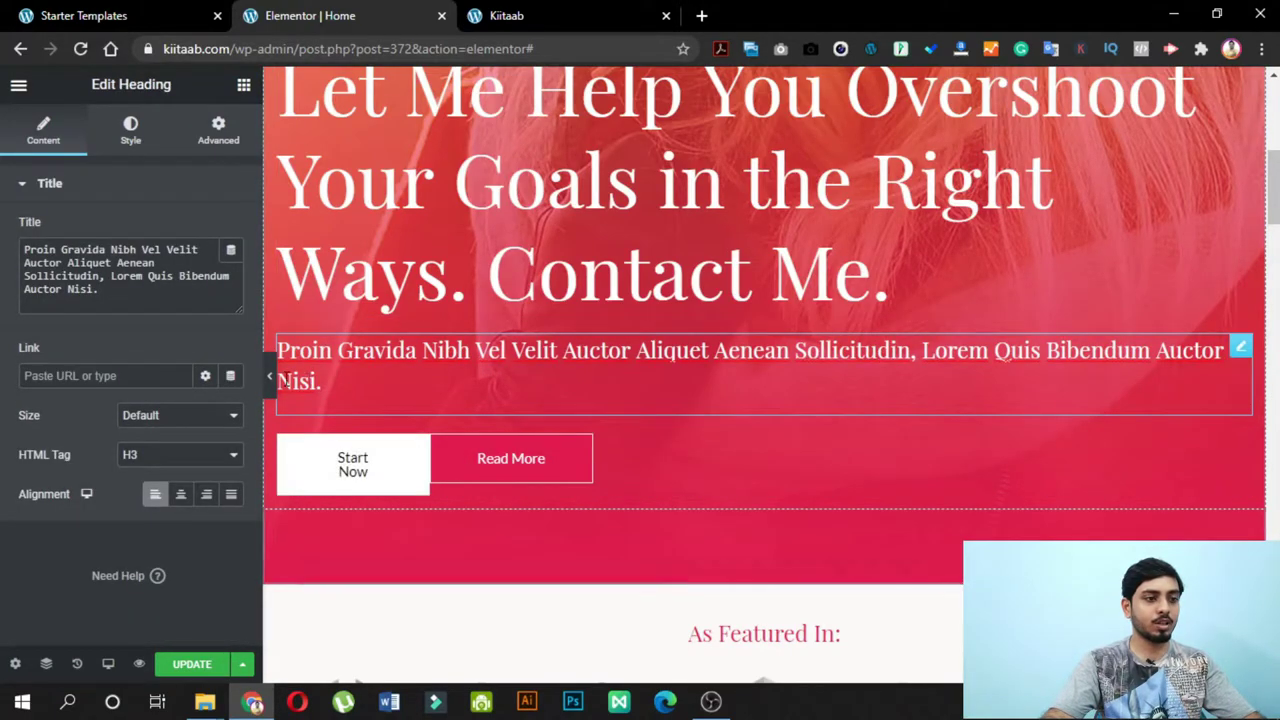
left_click(270, 385)
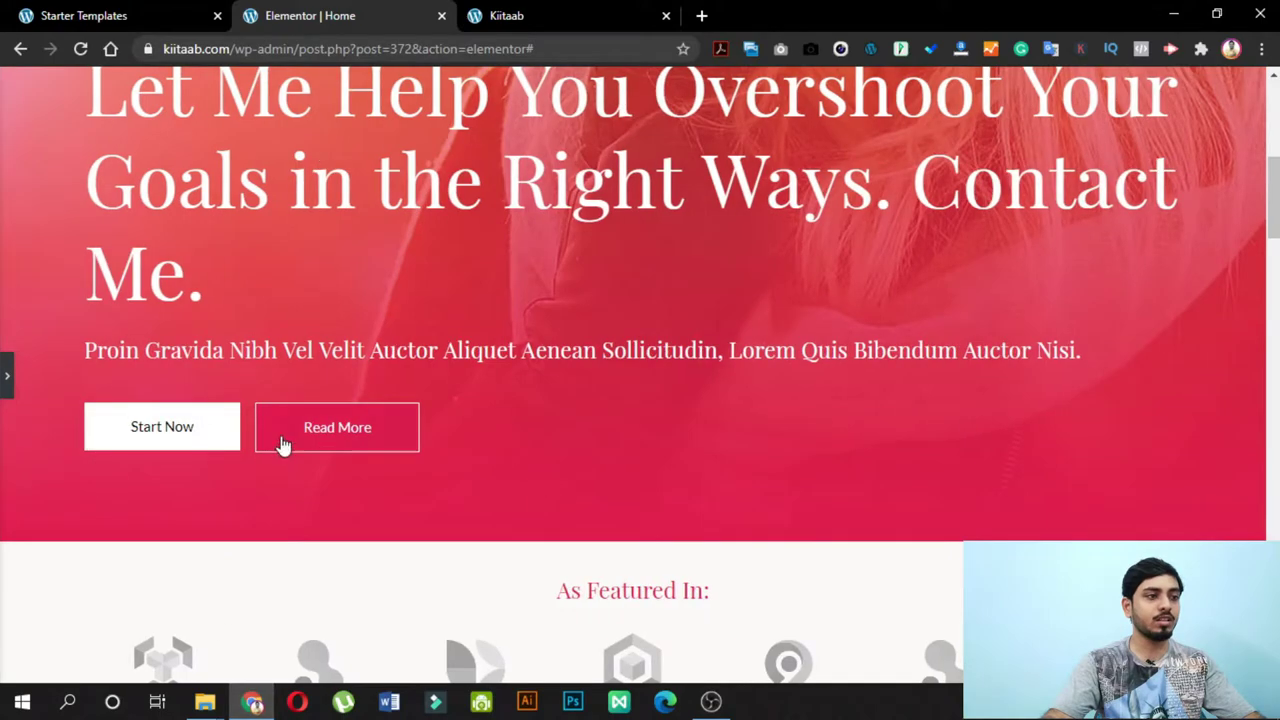
left_click(7, 375)
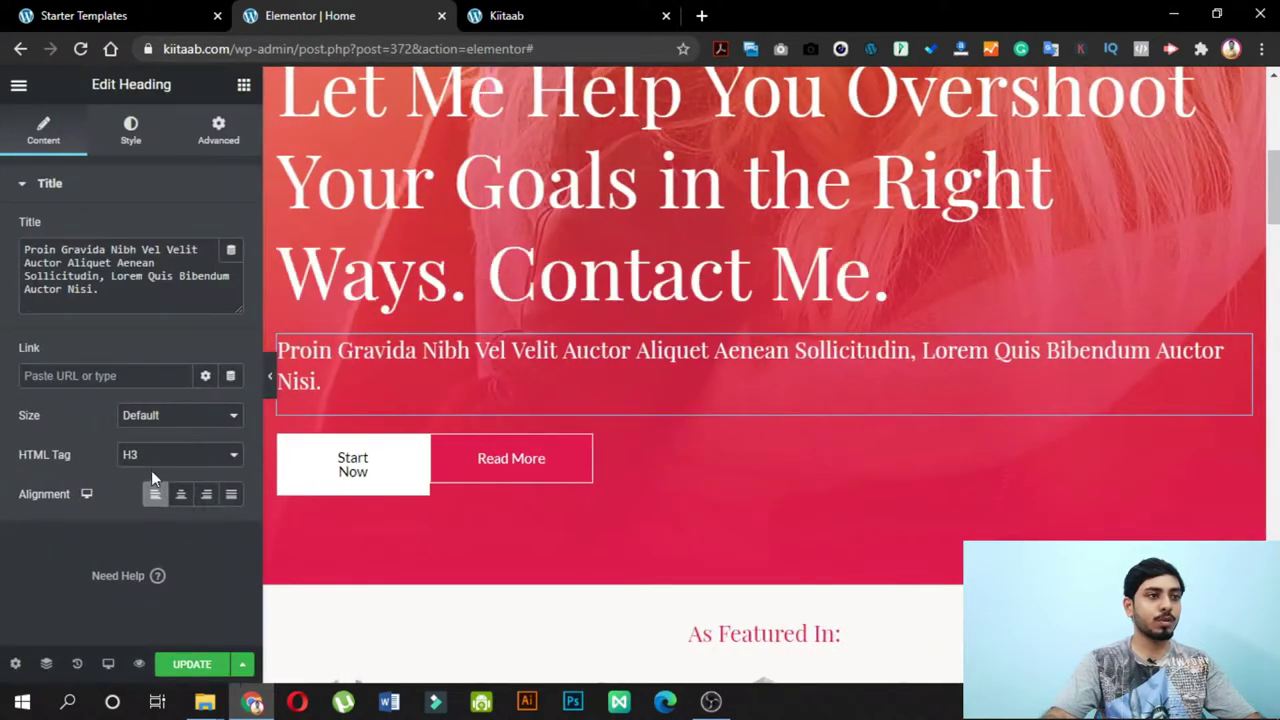
- Try adding a Button widget below the hero section's Start Now button, and delete it again
left_click(243, 85)
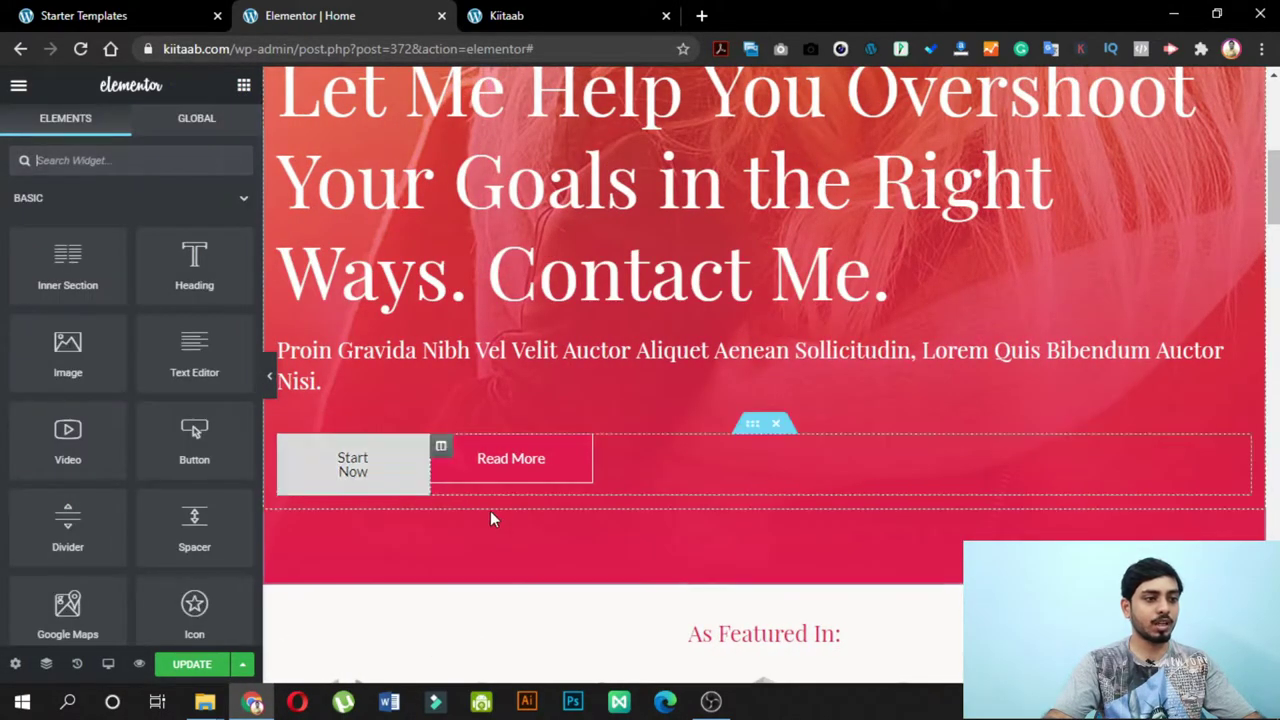
left_click_drag(194, 438, 389, 486)
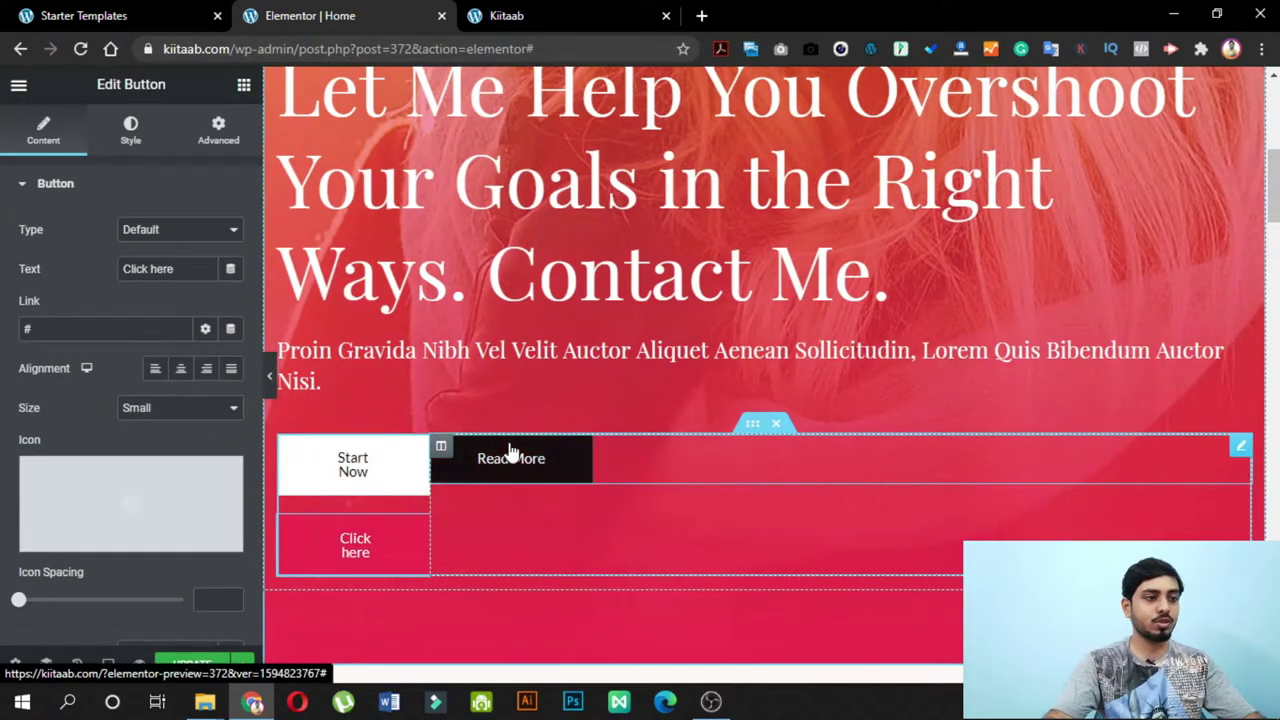
right_click(415, 527)
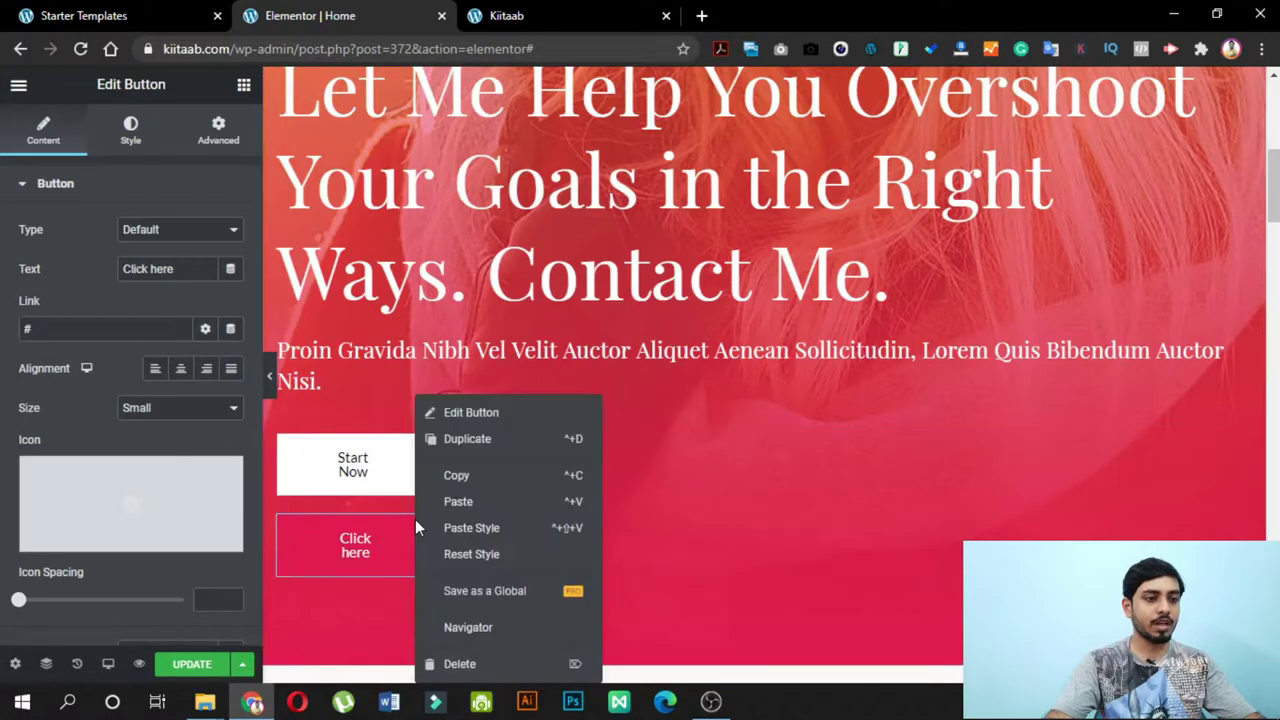
left_click(452, 663)
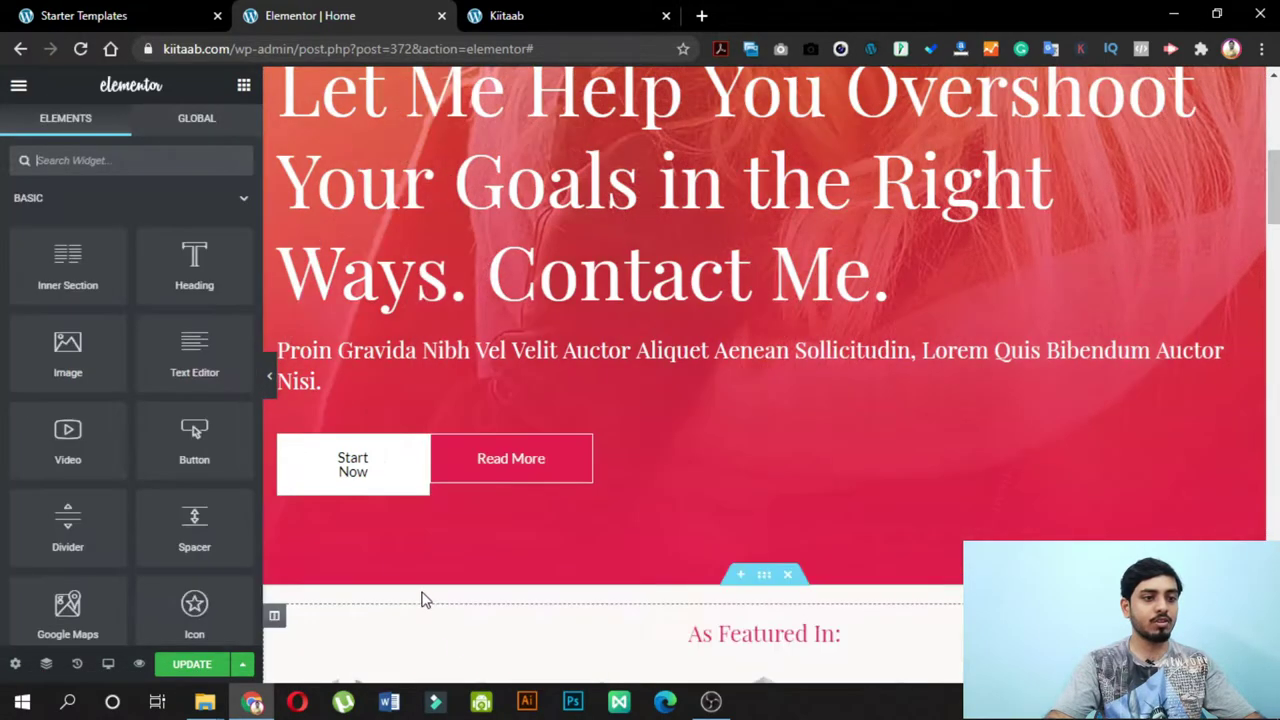
- Change the text of the hero section's Read More button to "About Me"
left_click(511, 464)
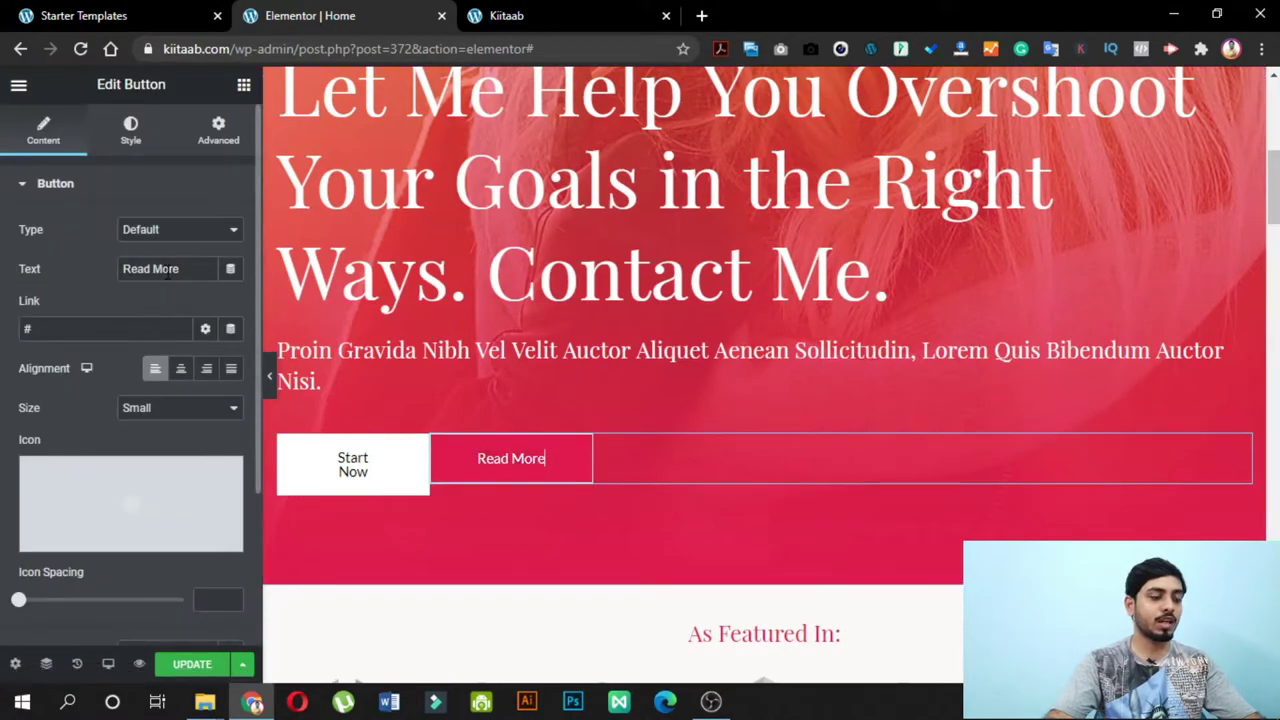
left_click_drag(193, 275, 13, 287)
type("A")
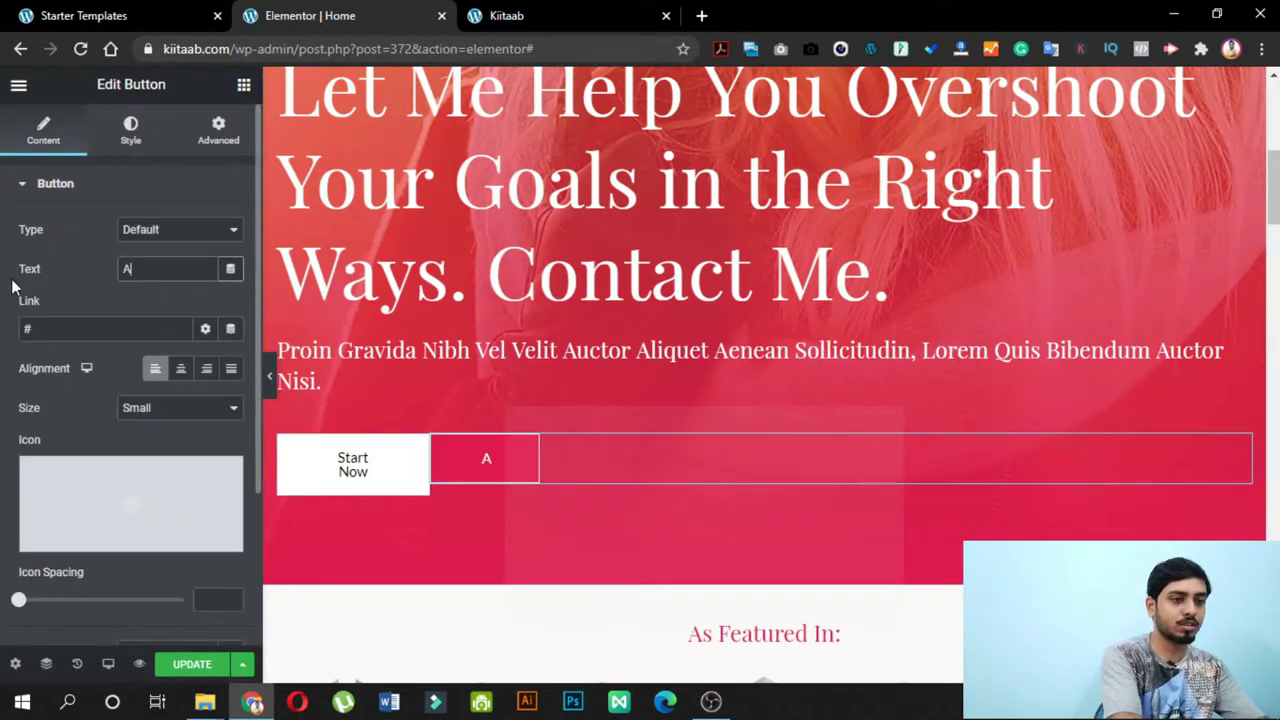
type("bout Me")
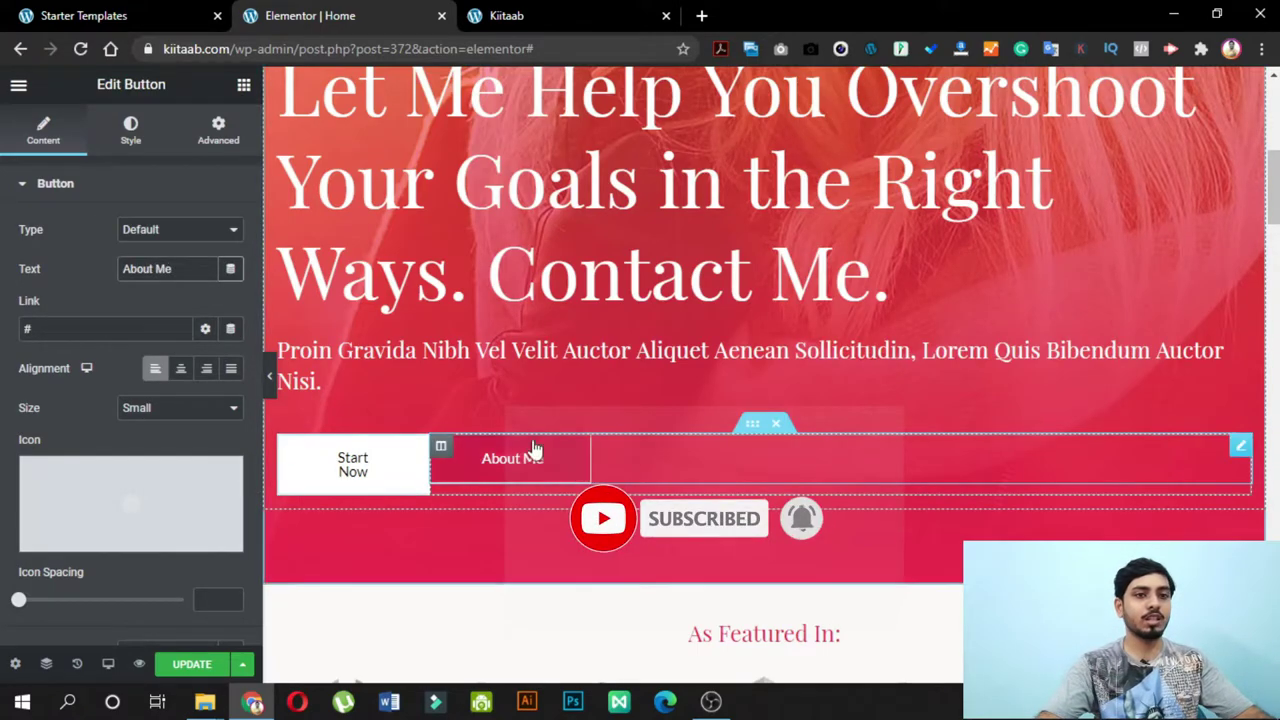
scroll(1092, 243, "up", 5)
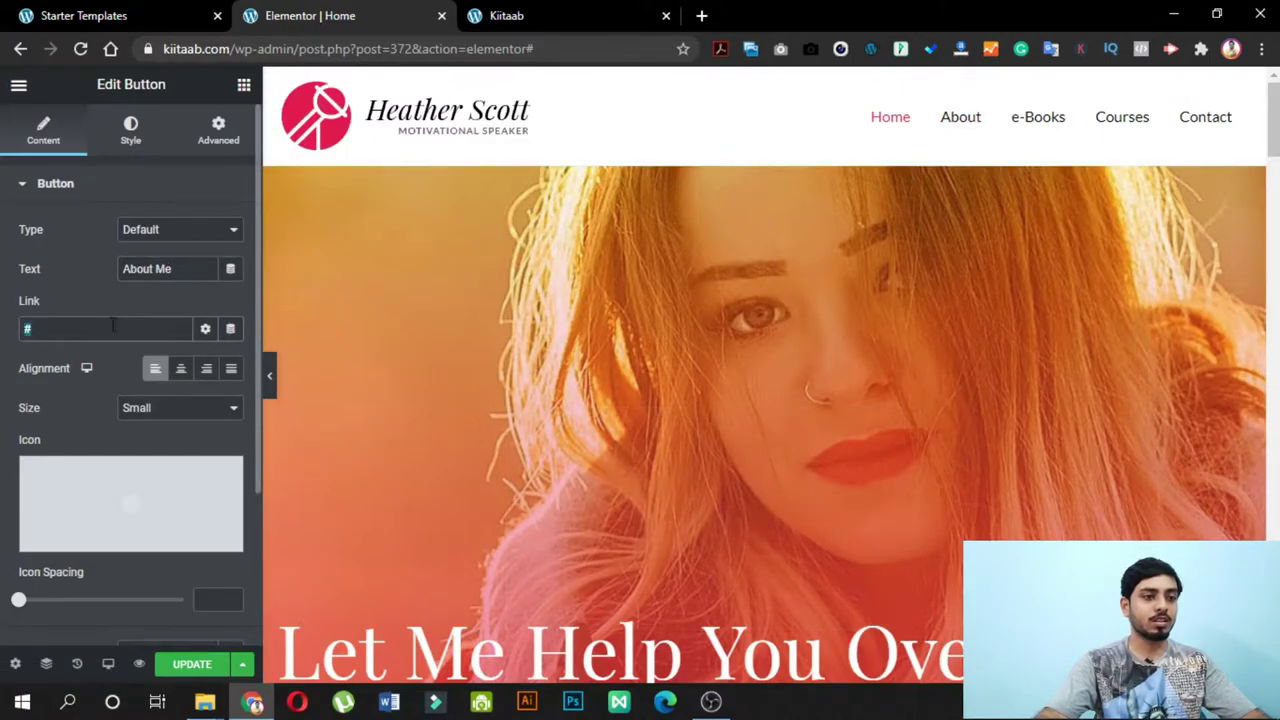
- Open the settings of the logo gallery in the As Featured In section
scroll(633, 358, "down", 10)
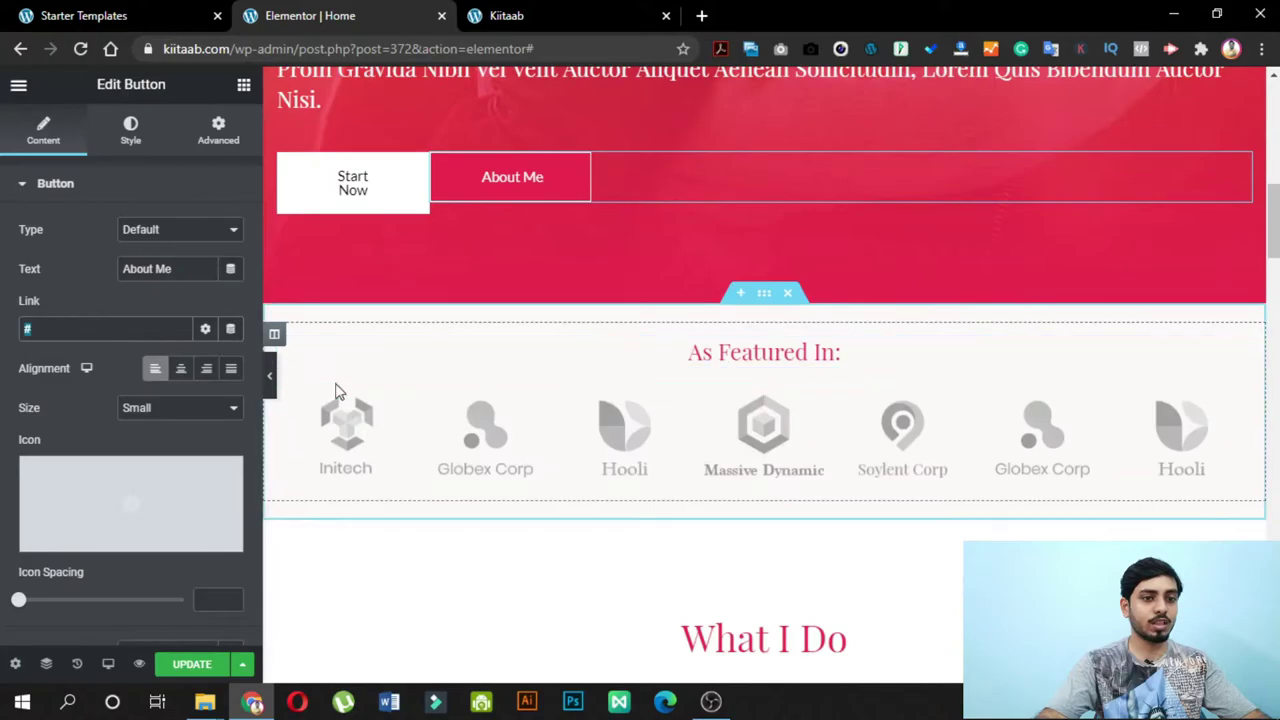
left_click(1038, 460)
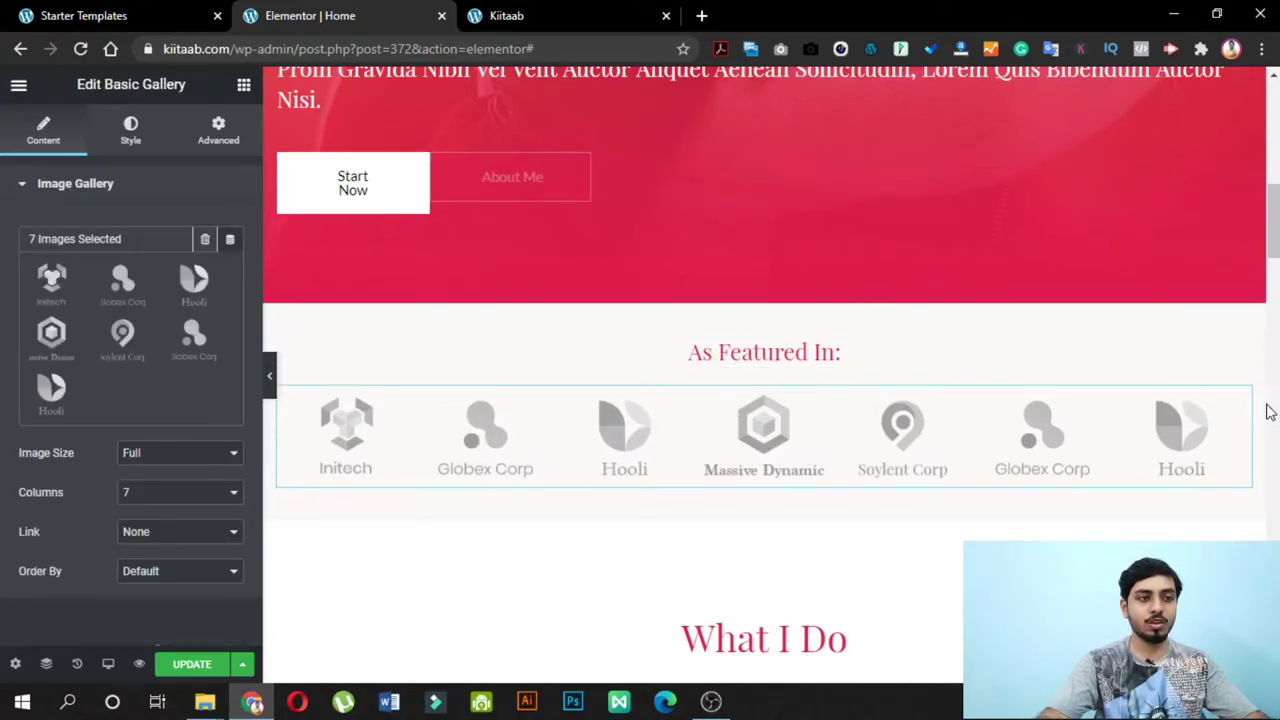
- Append "for you!" to the "What I Do" heading and open the paragraph below it for editing
scroll(1034, 443, "down", 5)
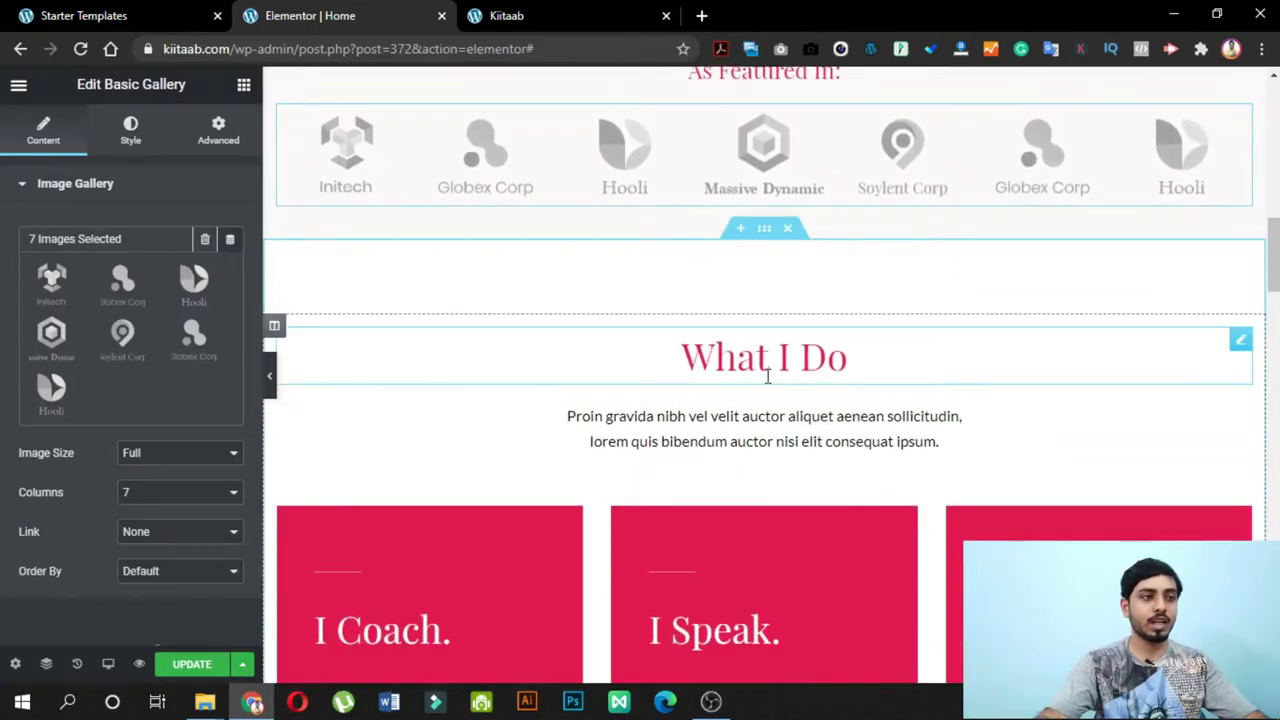
left_click(840, 170)
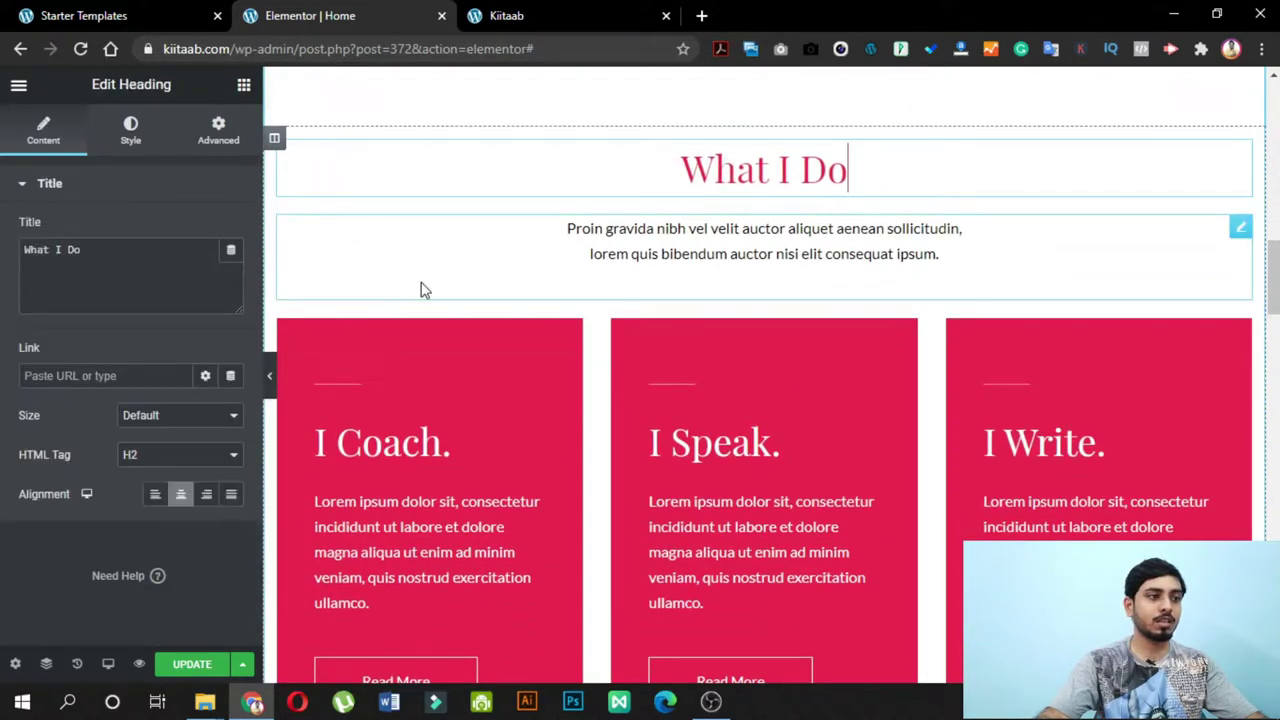
left_click(102, 256)
type("for you")
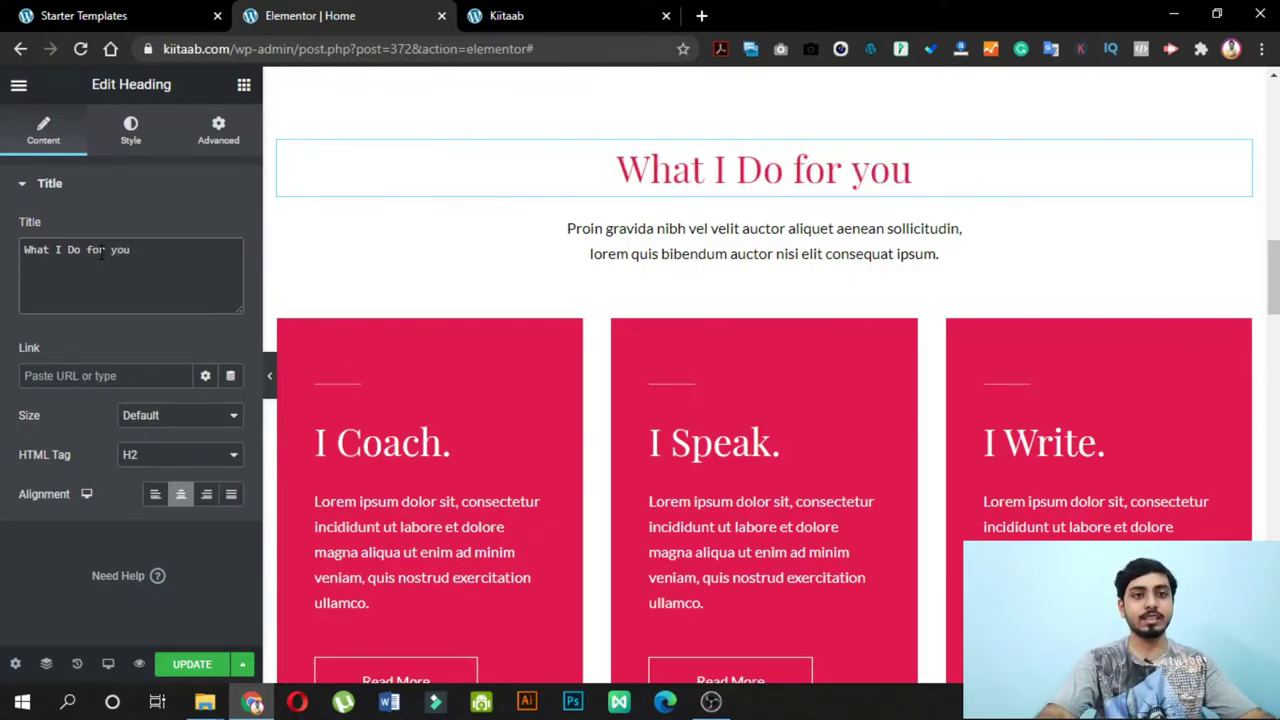
type("!")
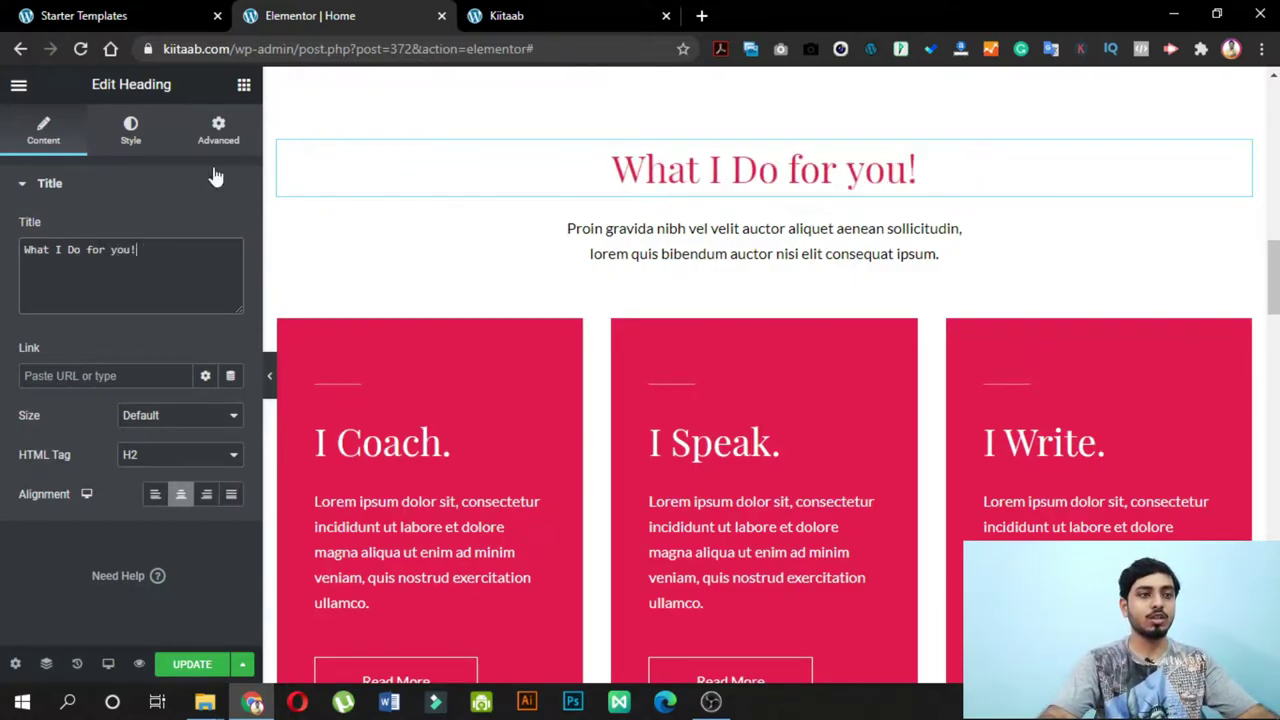
left_click(690, 250)
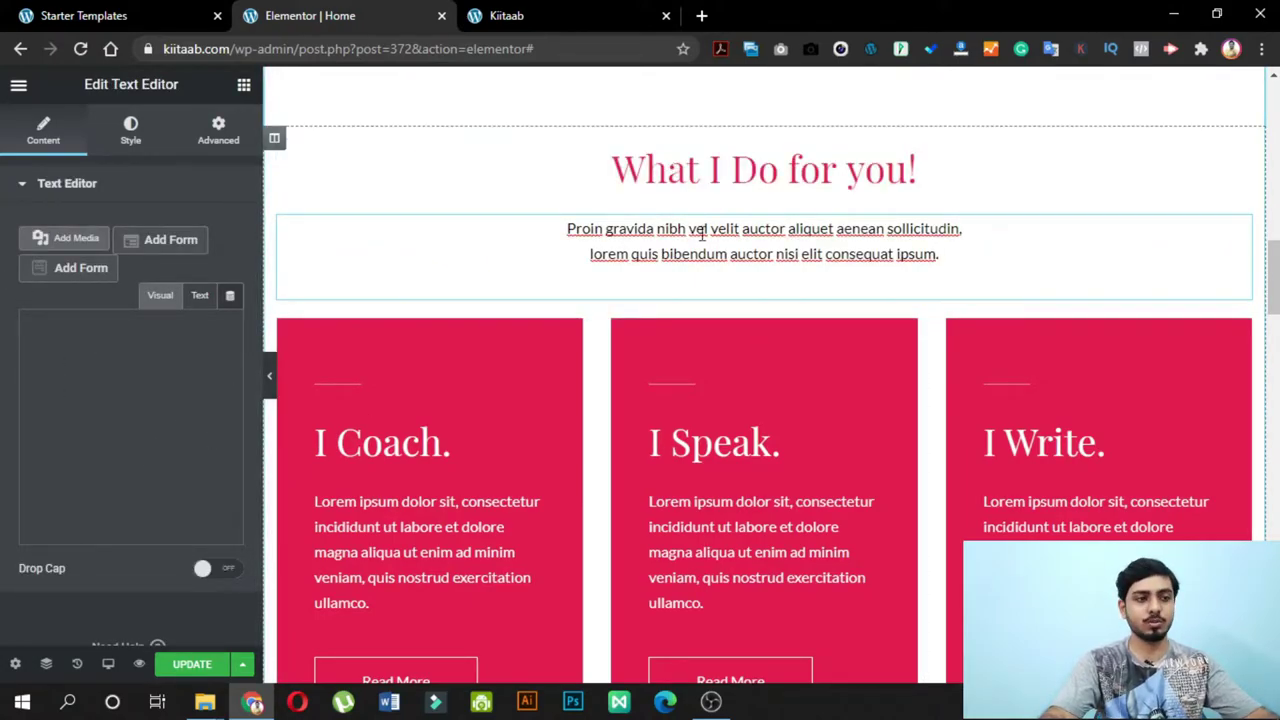
- Change the I Coach card's Read More button text to "About This" and copy that text
scroll(515, 360, "down", 3)
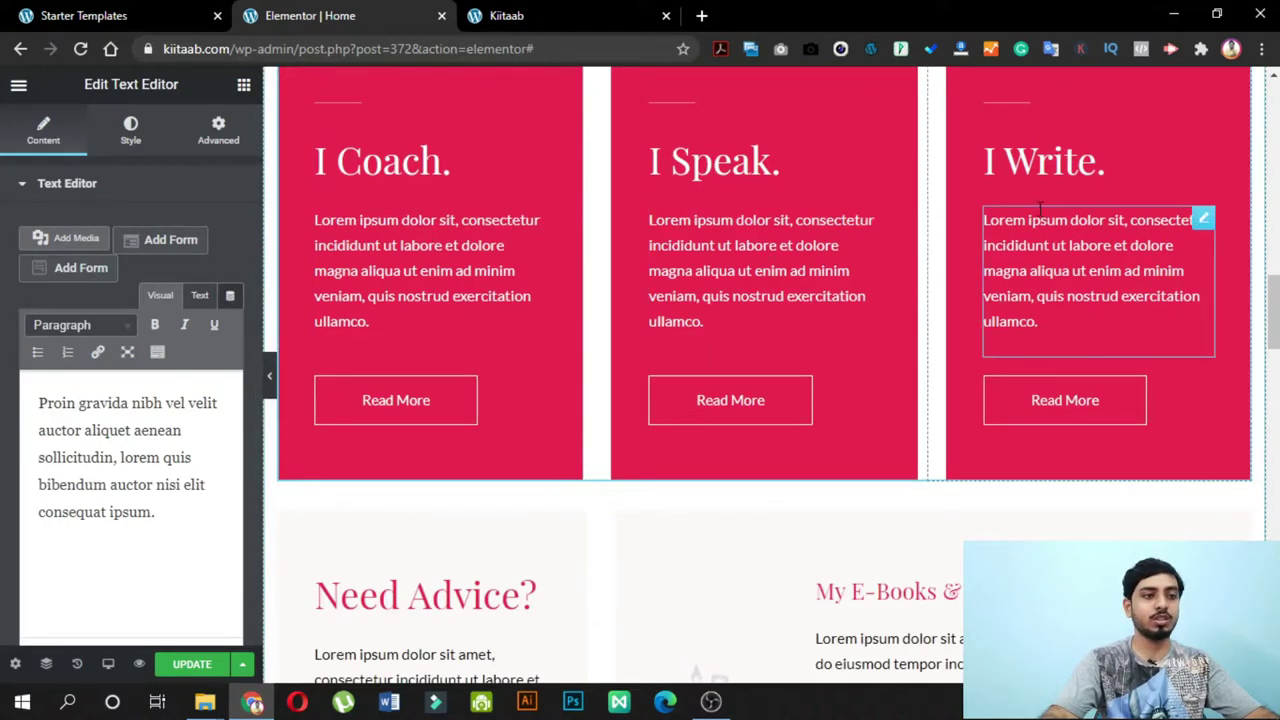
left_click(405, 410)
left_click_drag(181, 269, 3, 270)
type("Abou")
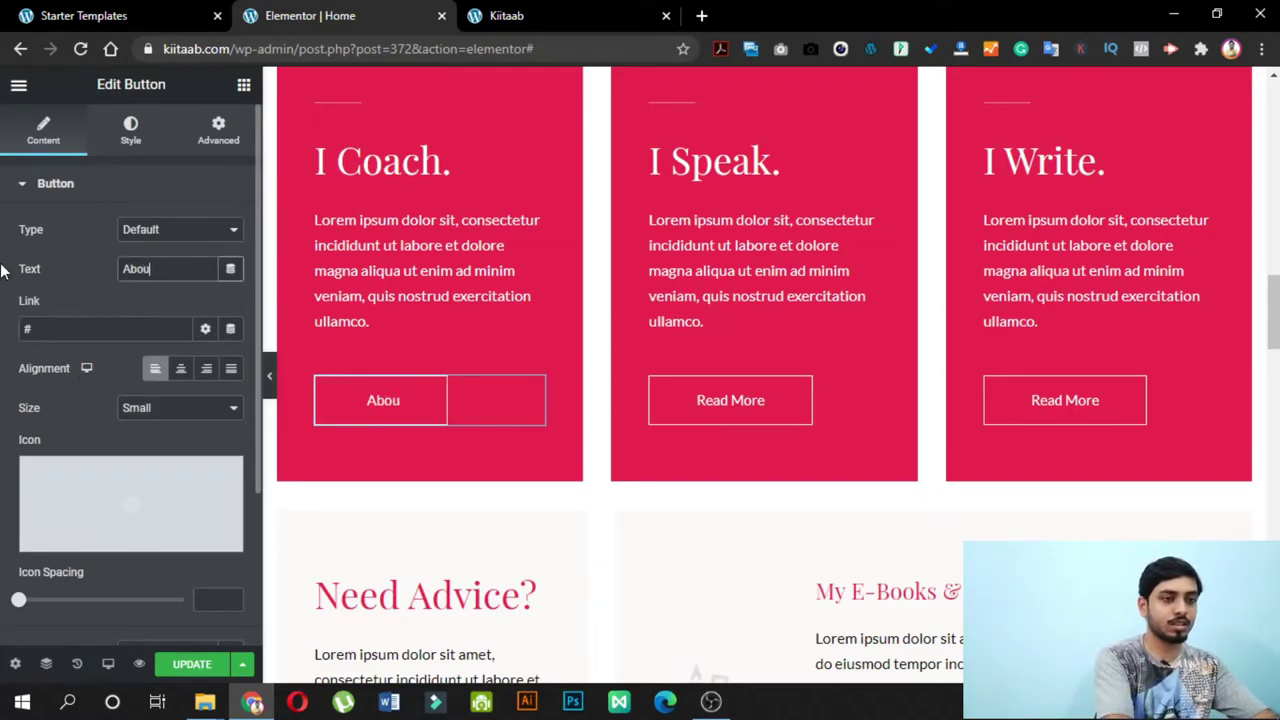
type("t This")
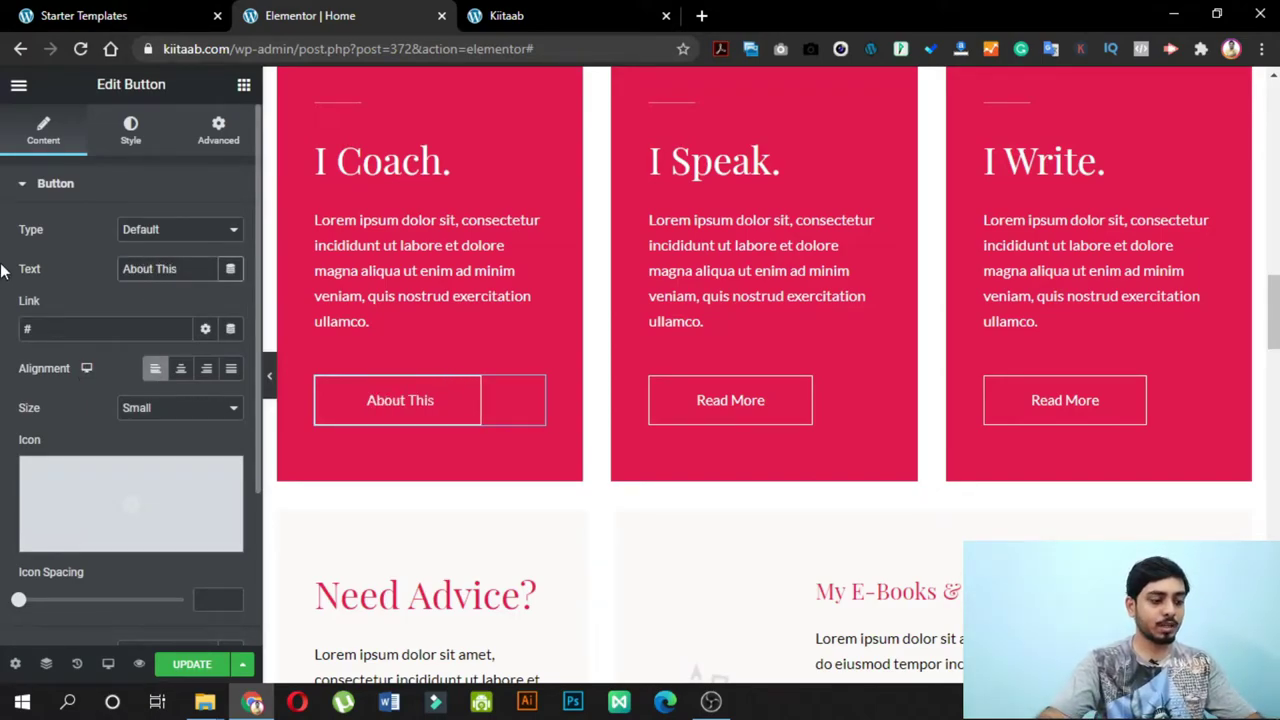
key("ctrl+a")
key("ctrl+c")
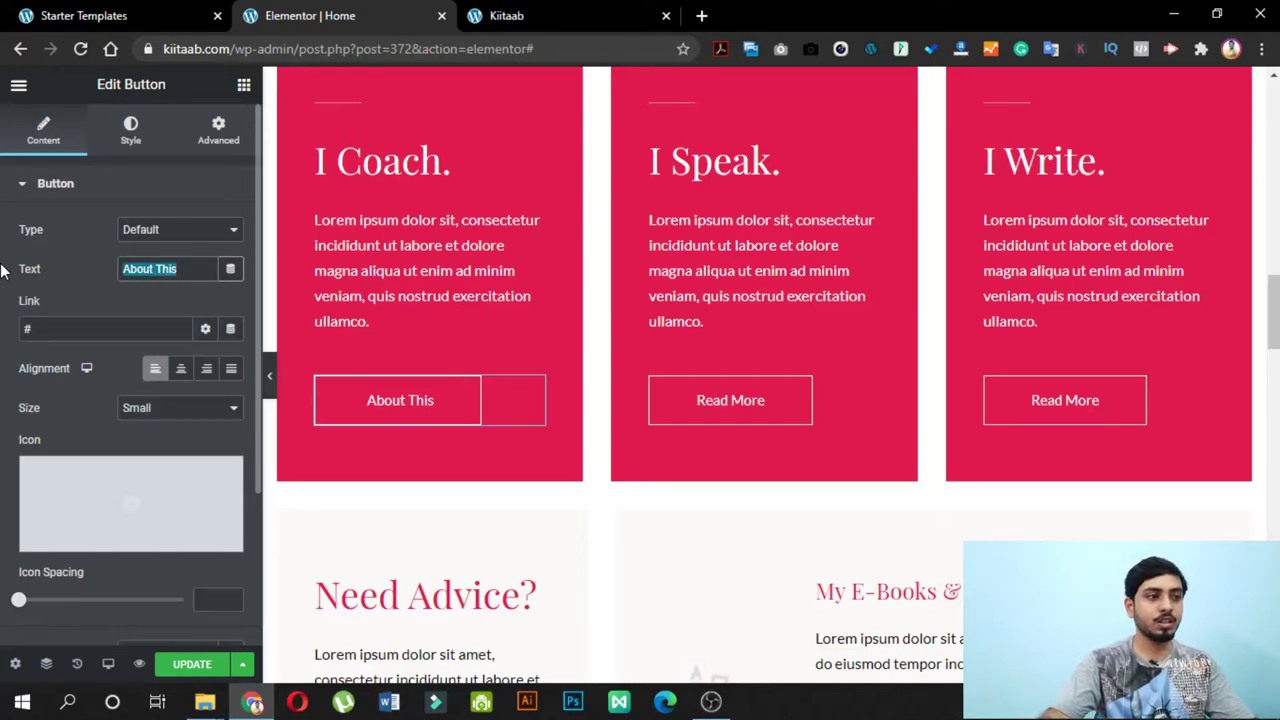
- Paste "About This" as the button text in the I Speak and I Write cards
left_click(676, 405)
left_click_drag(182, 269, 56, 274)
key("ctrl+v")
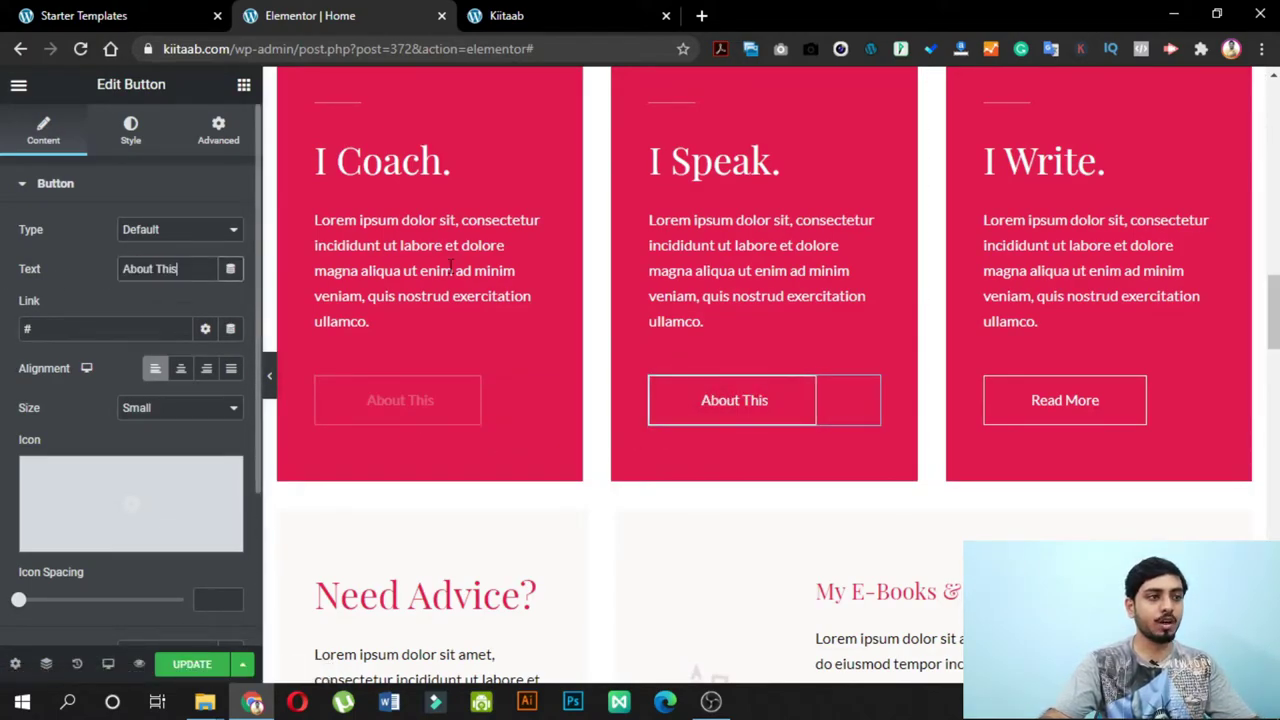
left_click(1098, 400)
left_click_drag(177, 269, 30, 280)
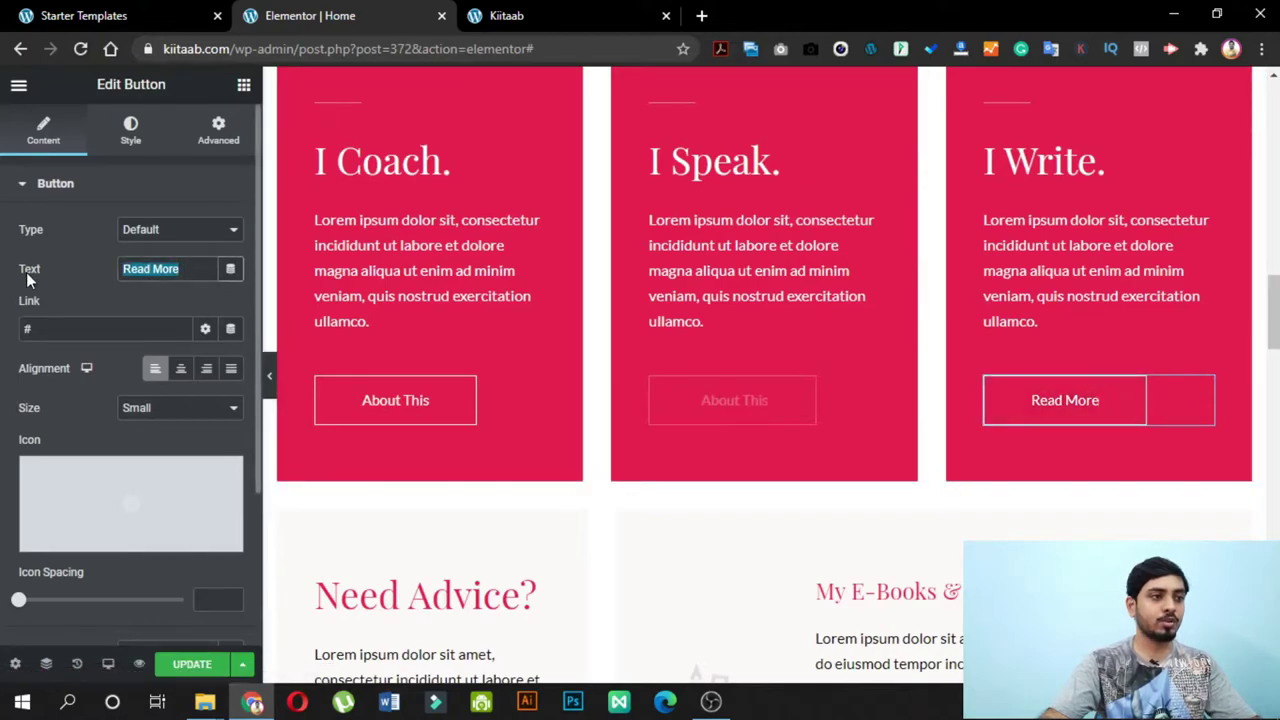
key("ctrl+v")
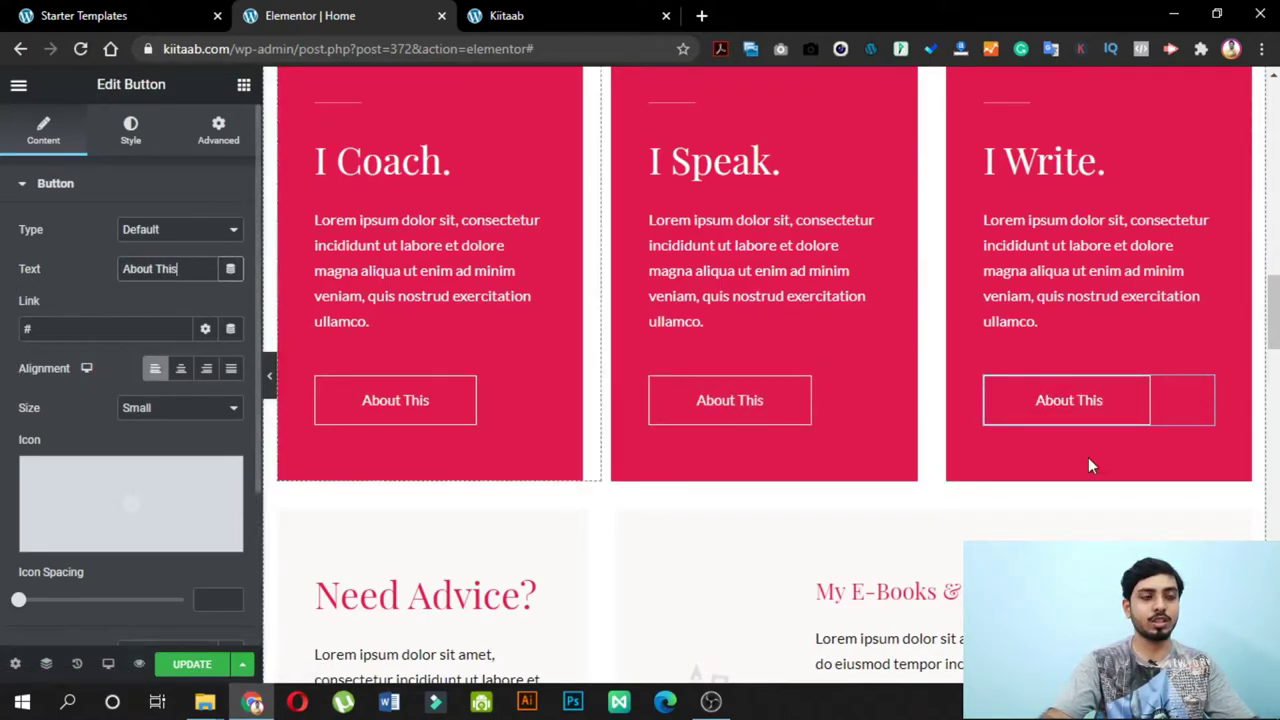
- Open the title settings of the I Coach, I Speak and I Write headings one after another
left_click(377, 150)
key("Return")
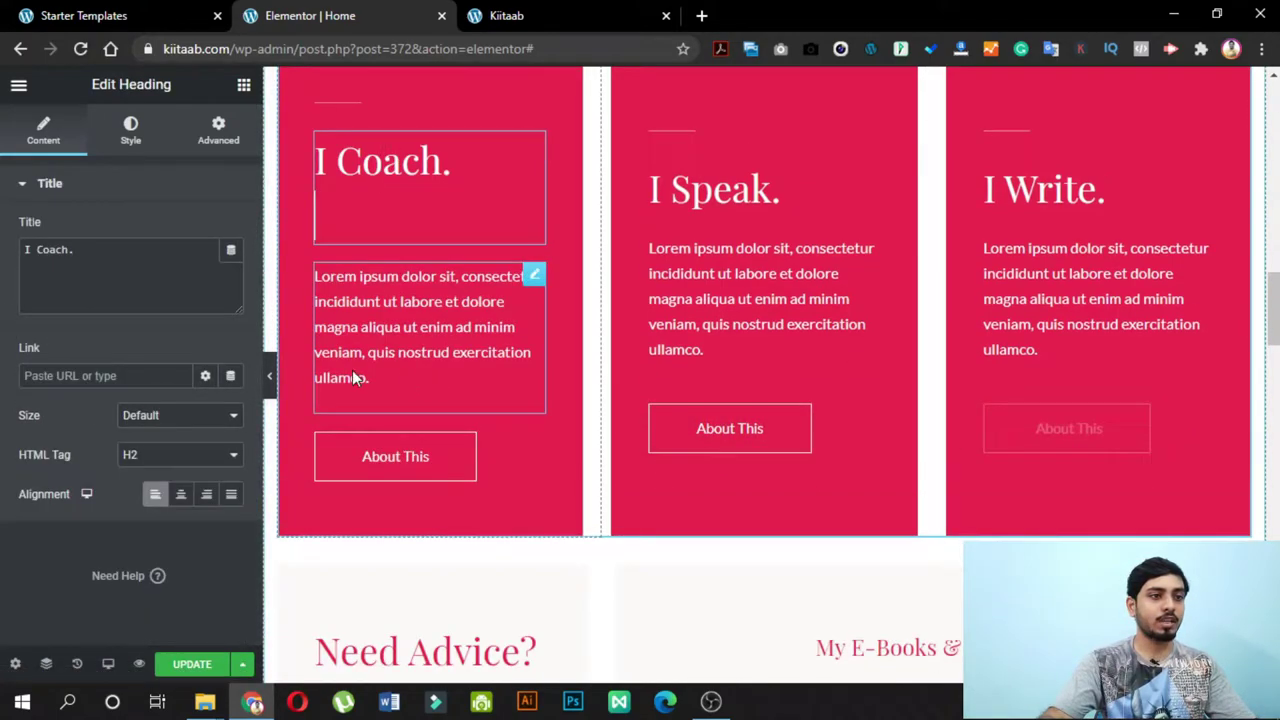
left_click(143, 254)
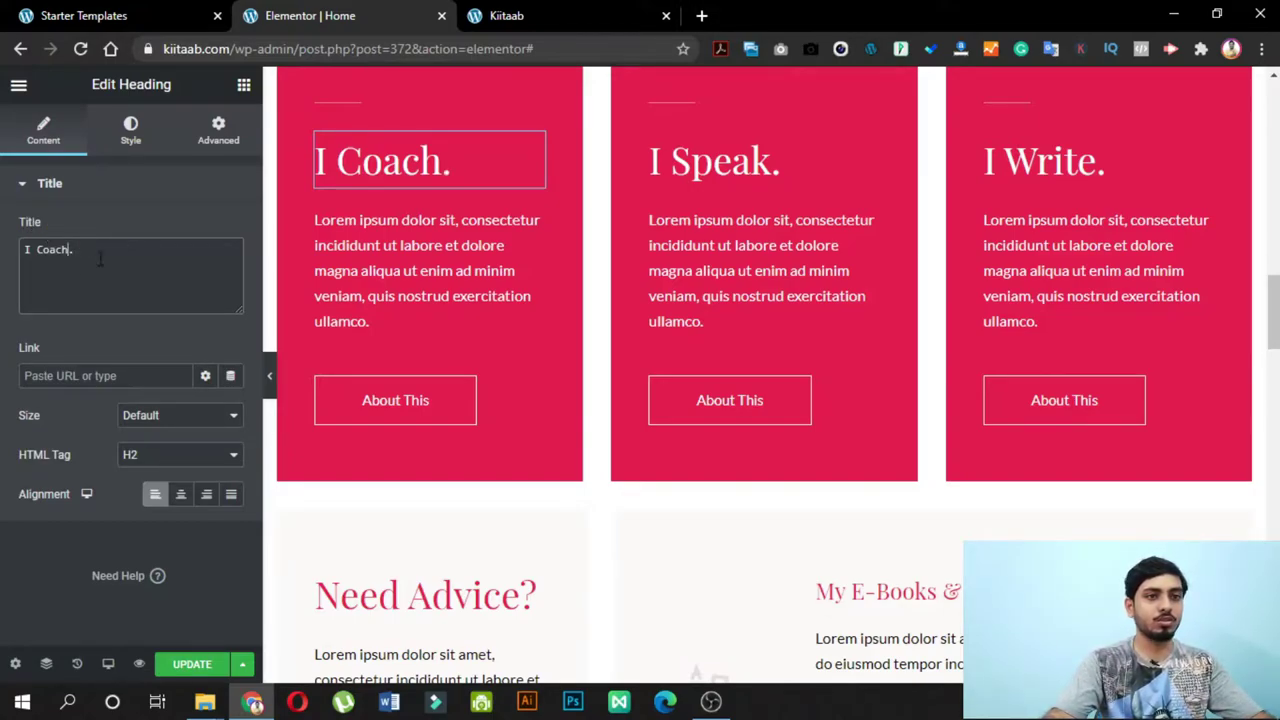
left_click(770, 163)
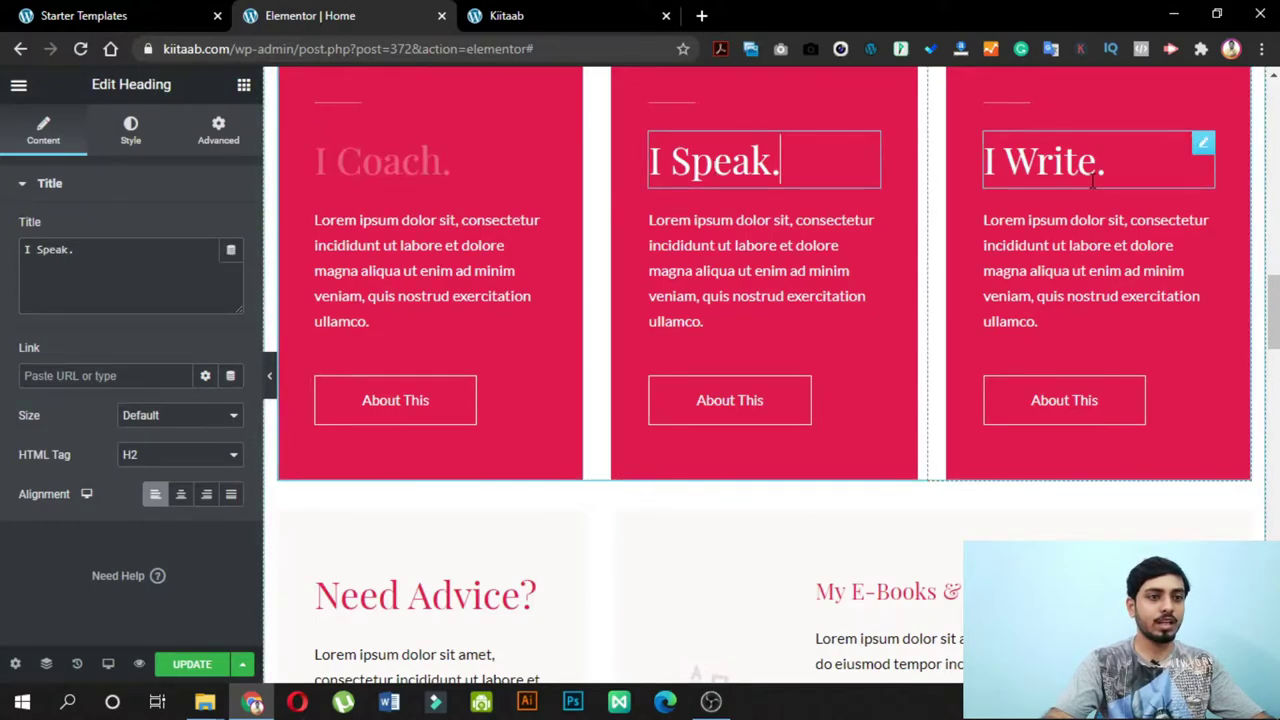
left_click(1095, 163)
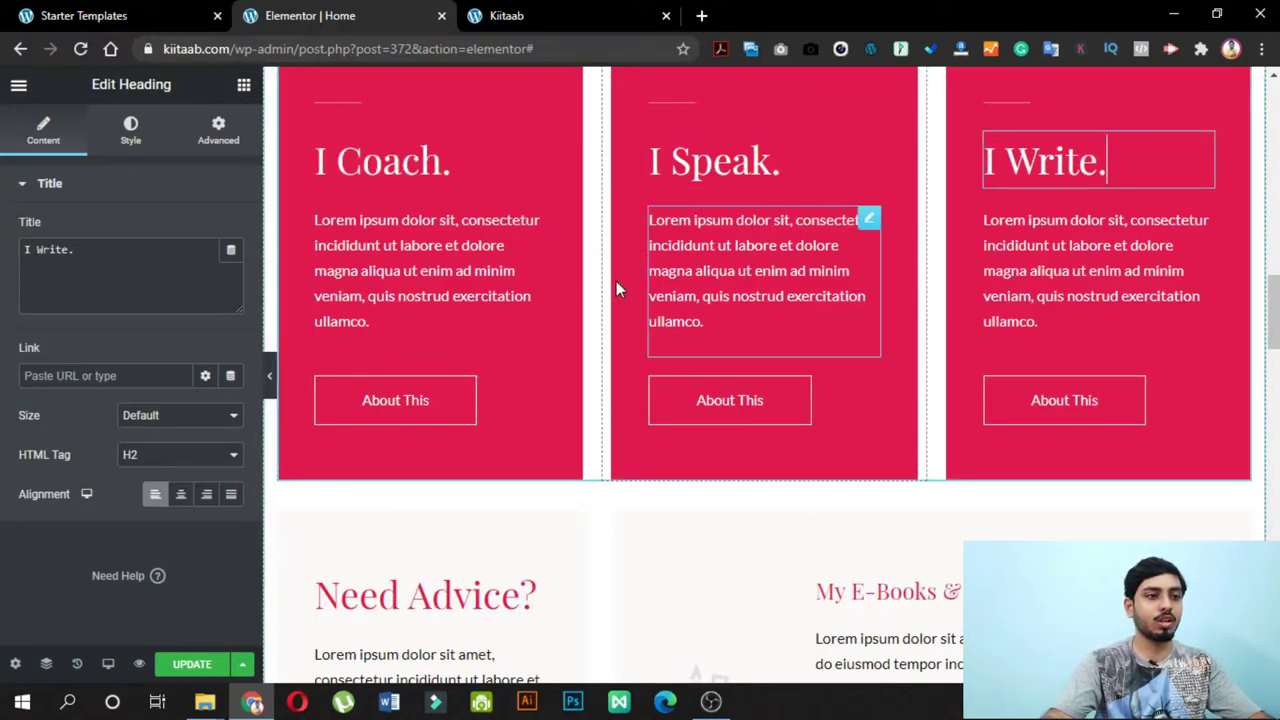
- Duplicate the Lorem ipsum paragraph in the I Coach card as a second paragraph below the first
left_click(410, 287)
left_click_drag(189, 537, 13, 430)
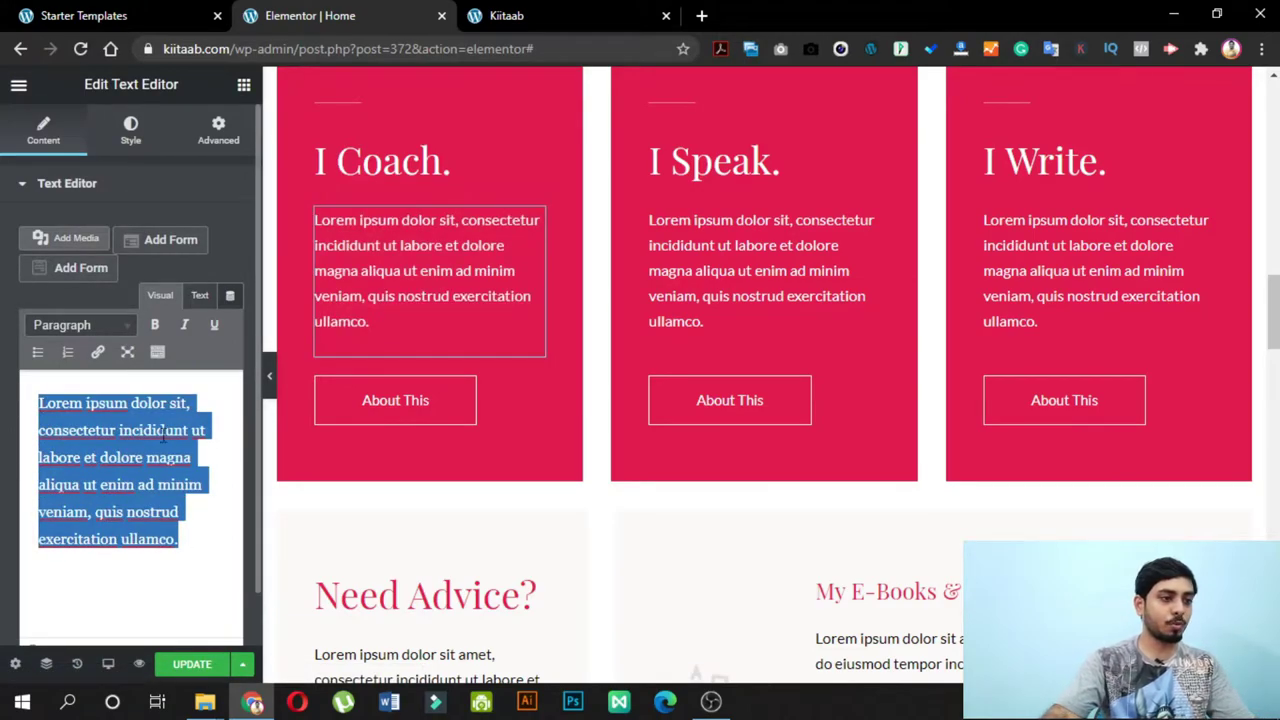
left_click(204, 533)
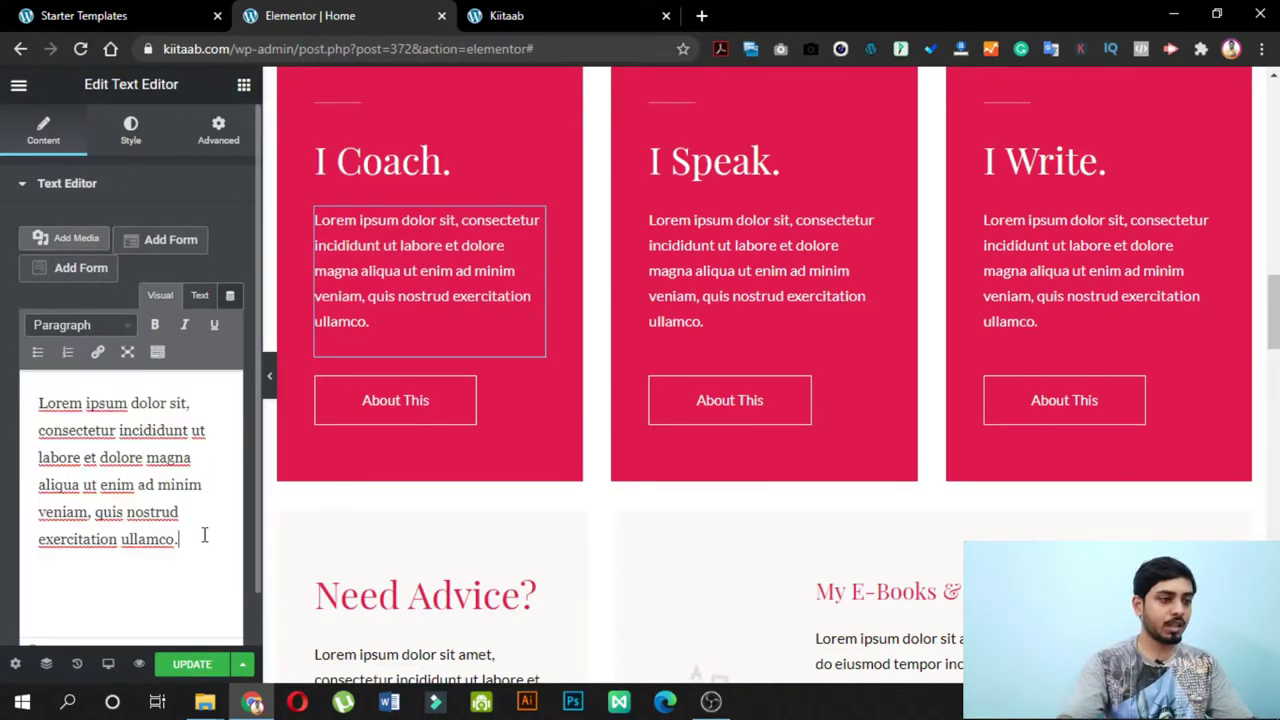
key("Return")
type("Lorem ipsum dolor sit, consectetur incididunt ut labore et dolore magna aliqua ut enim ad minim veniam, quis nostrud exercitation ullamco.")
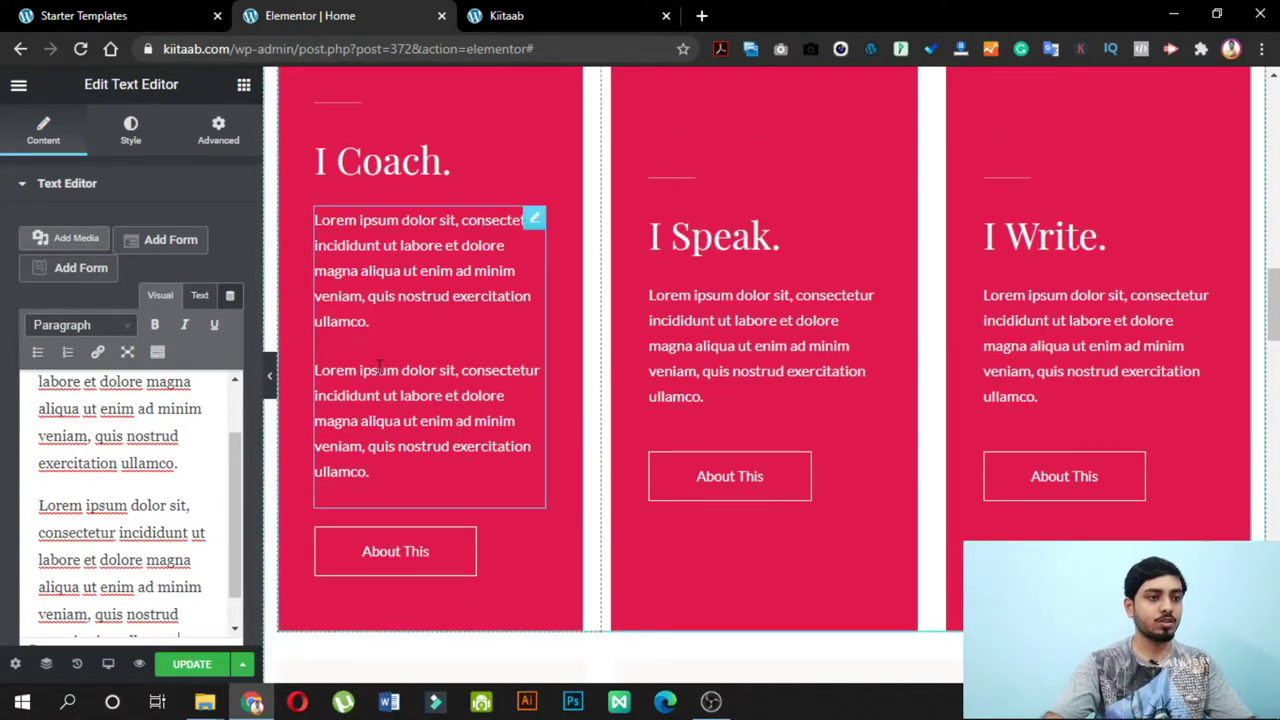
- Preview the What I Do section at full width by temporarily hiding the editor panel
left_click(269, 376)
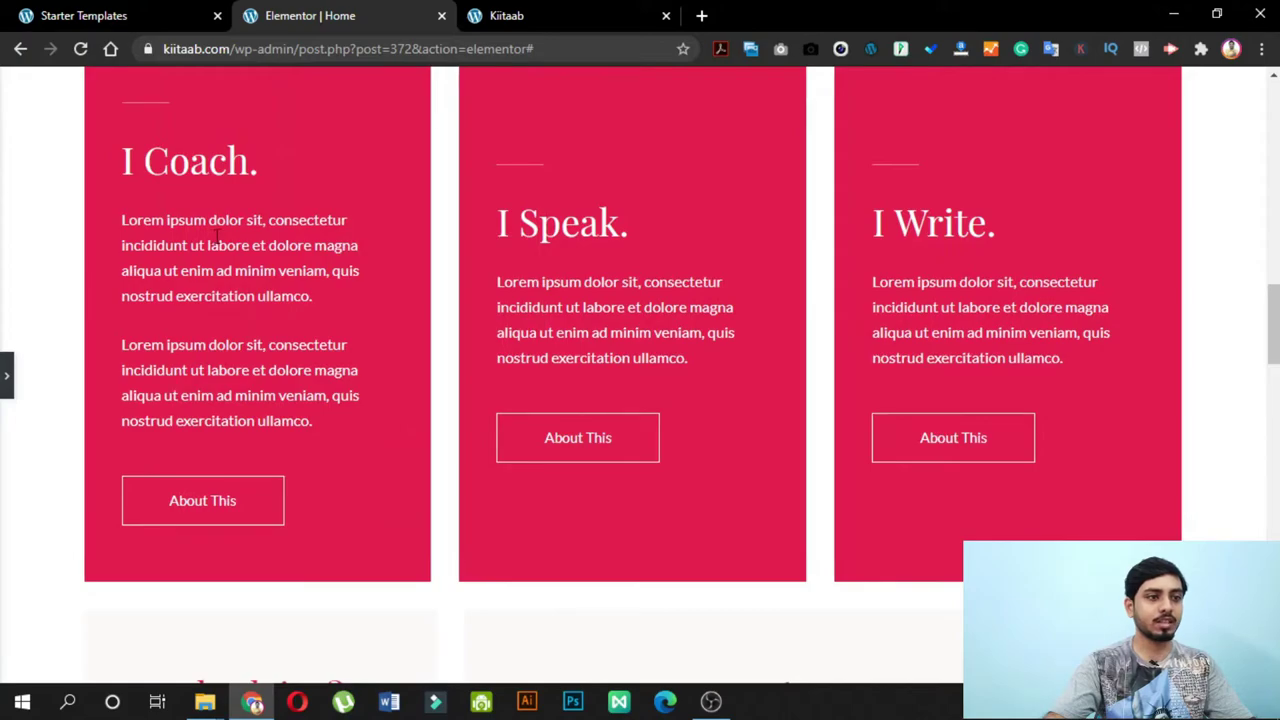
scroll(1003, 362, "up", 2)
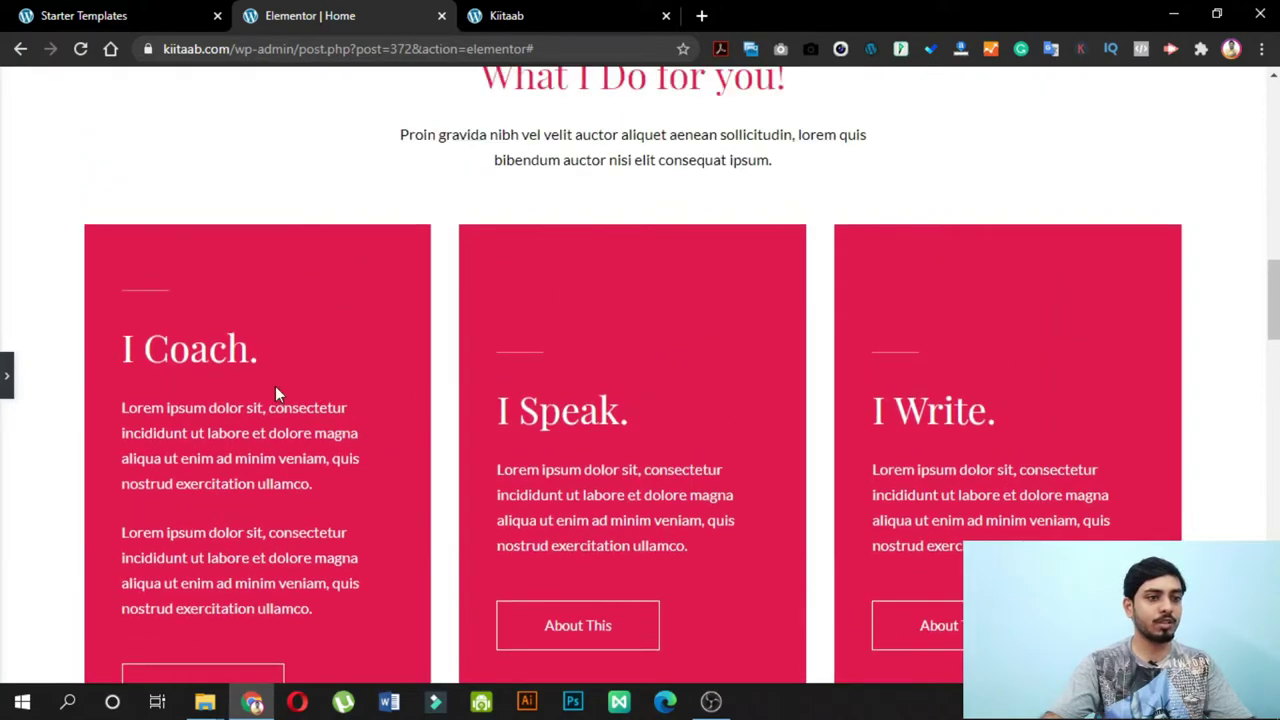
left_click(6, 378)
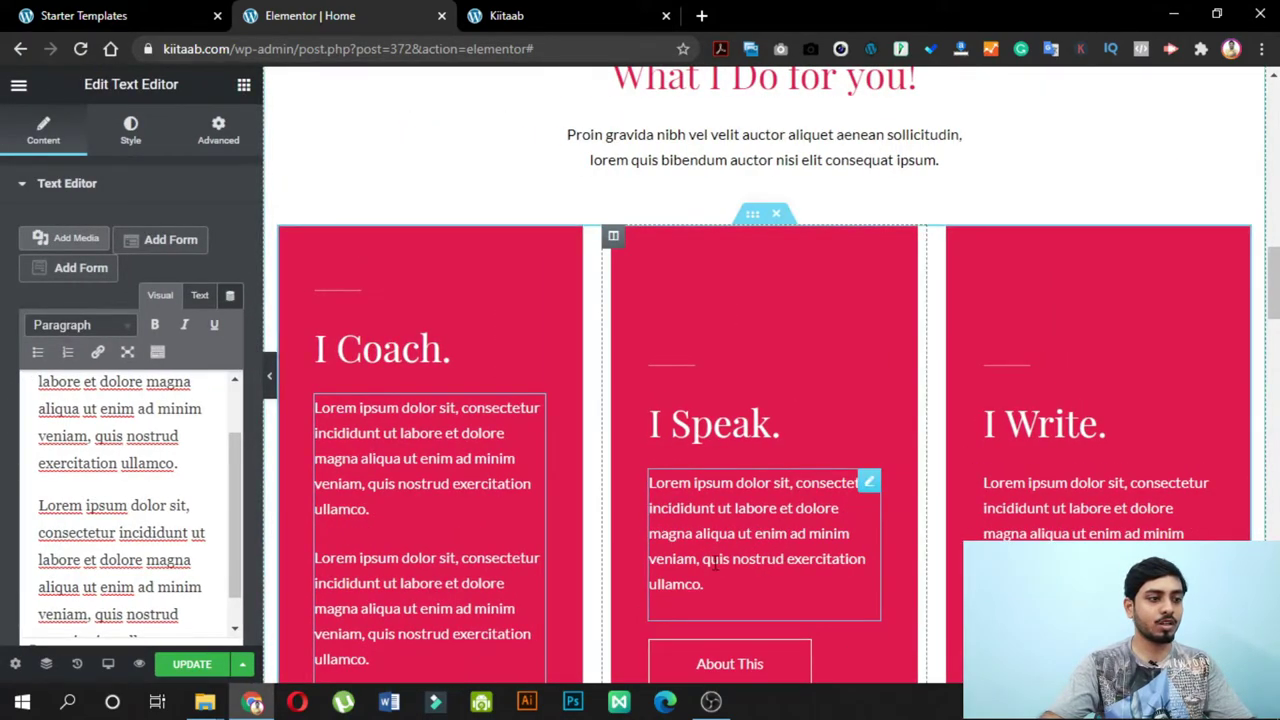
- Add the copied Lorem ipsum paragraph as a second paragraph in the I Speak card
left_click(755, 558)
left_click(205, 537)
key("Return")
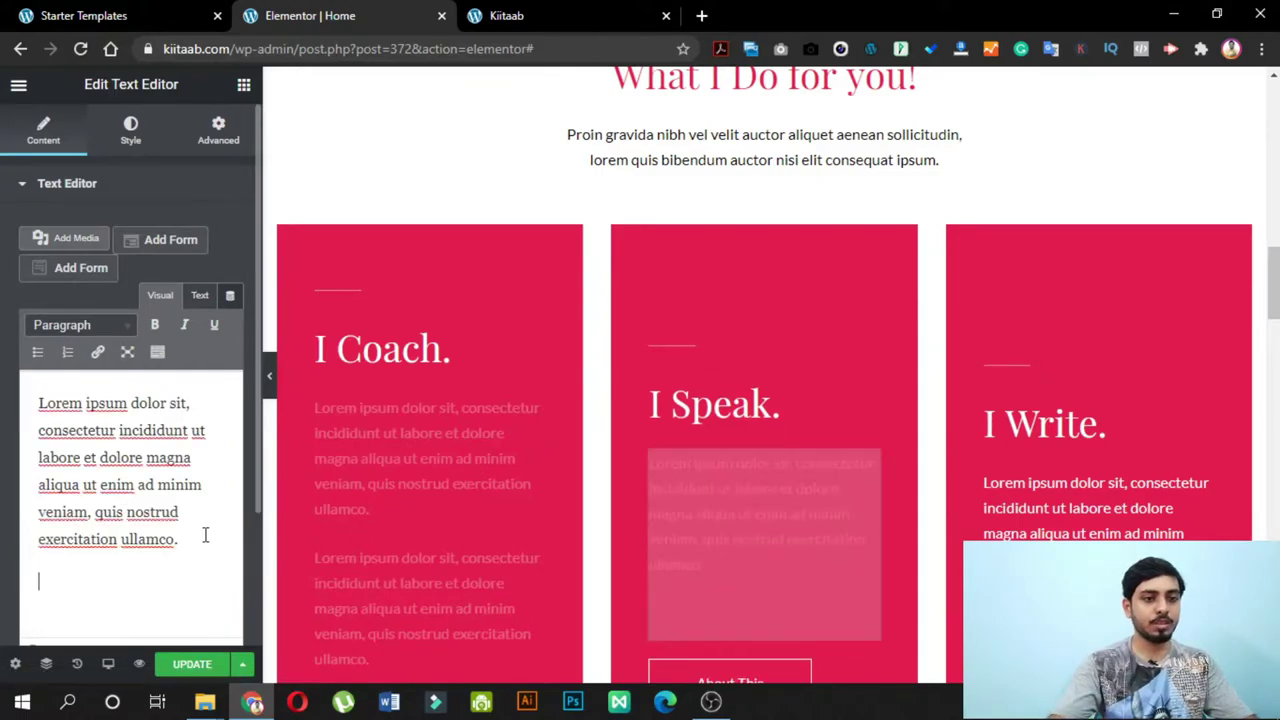
type("Lorem ipsum dolor sit, consectetur incididunt ut labore et dolore magna aliqua ut enim ad minim veniam, quis nostrud exercitation ullamco.")
- Add the same Lorem ipsum text as a second paragraph in the I Write card
scroll(1013, 330, "down", 3)
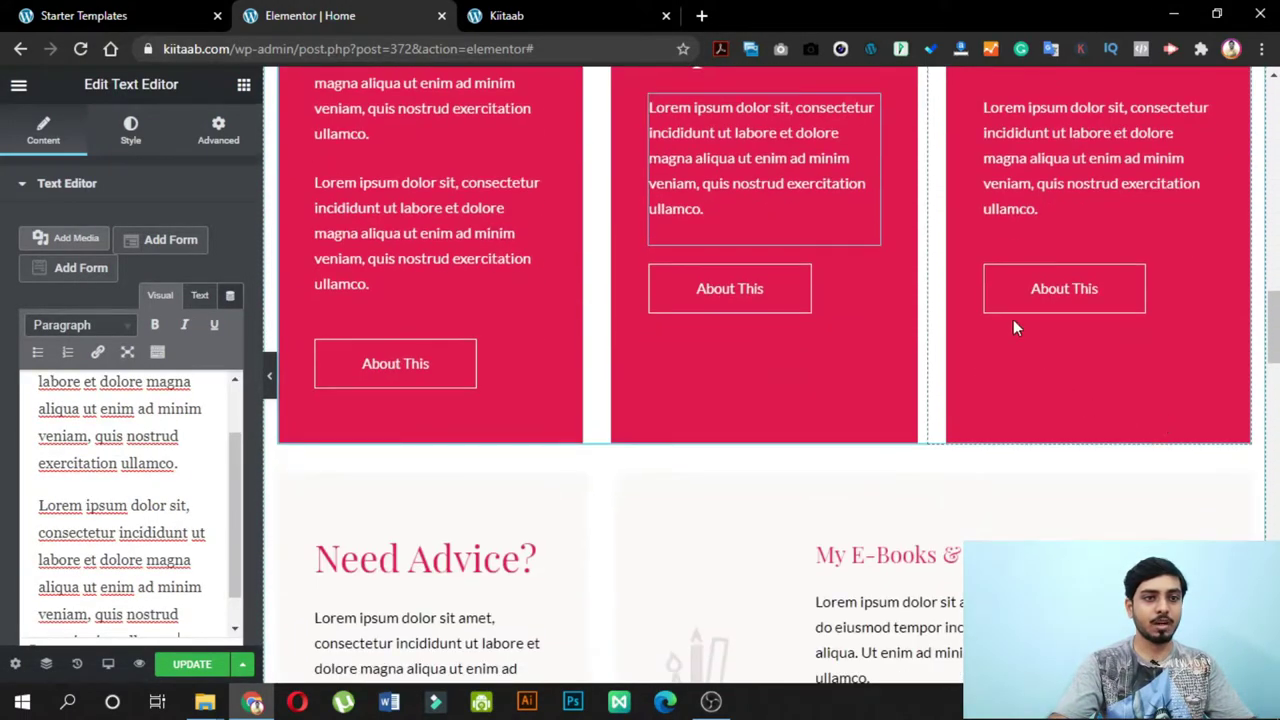
left_click(1025, 215)
left_click(200, 540)
key("Return")
type("Lorem ipsum dolor sit, consectetur incididunt ut labore et dolore magna aliqua ut enim ad minim veniam, quis nostrud exercitation ullamco.")
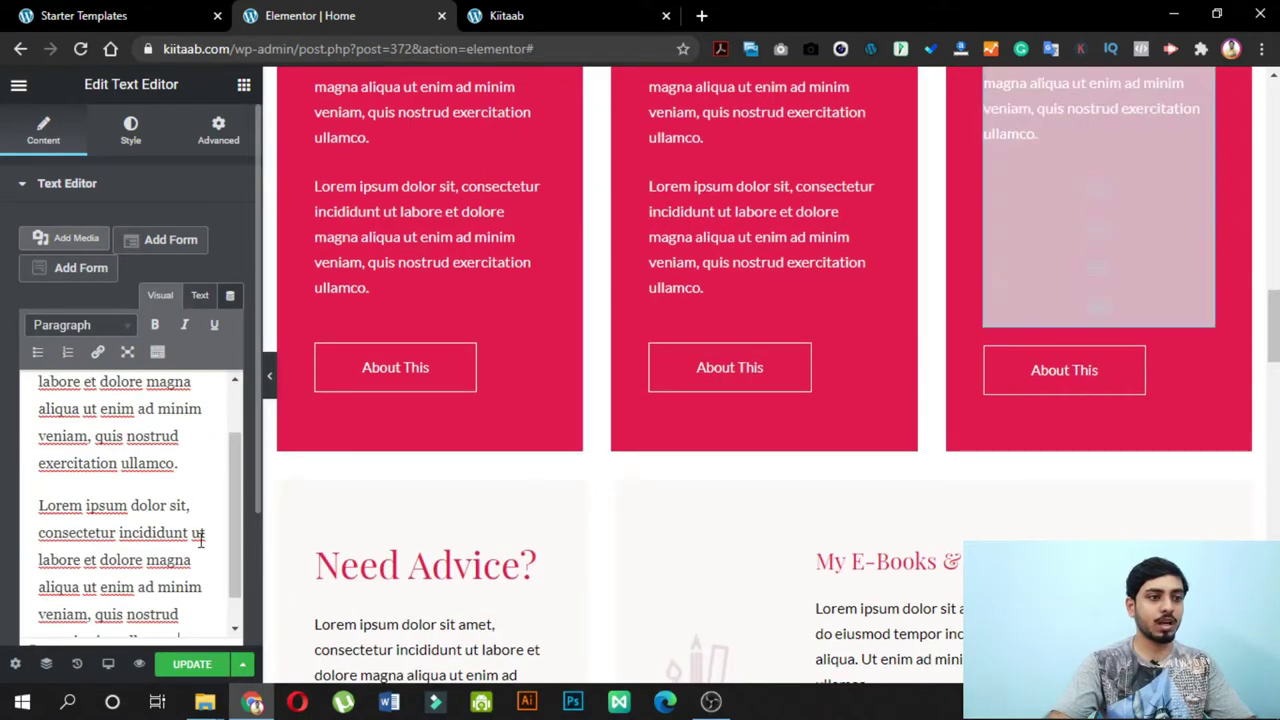
- Compare the three service cards at full width with the editor panel temporarily hidden
left_click(270, 378)
scroll(766, 440, "up", 5)
scroll(766, 440, "down", 3)
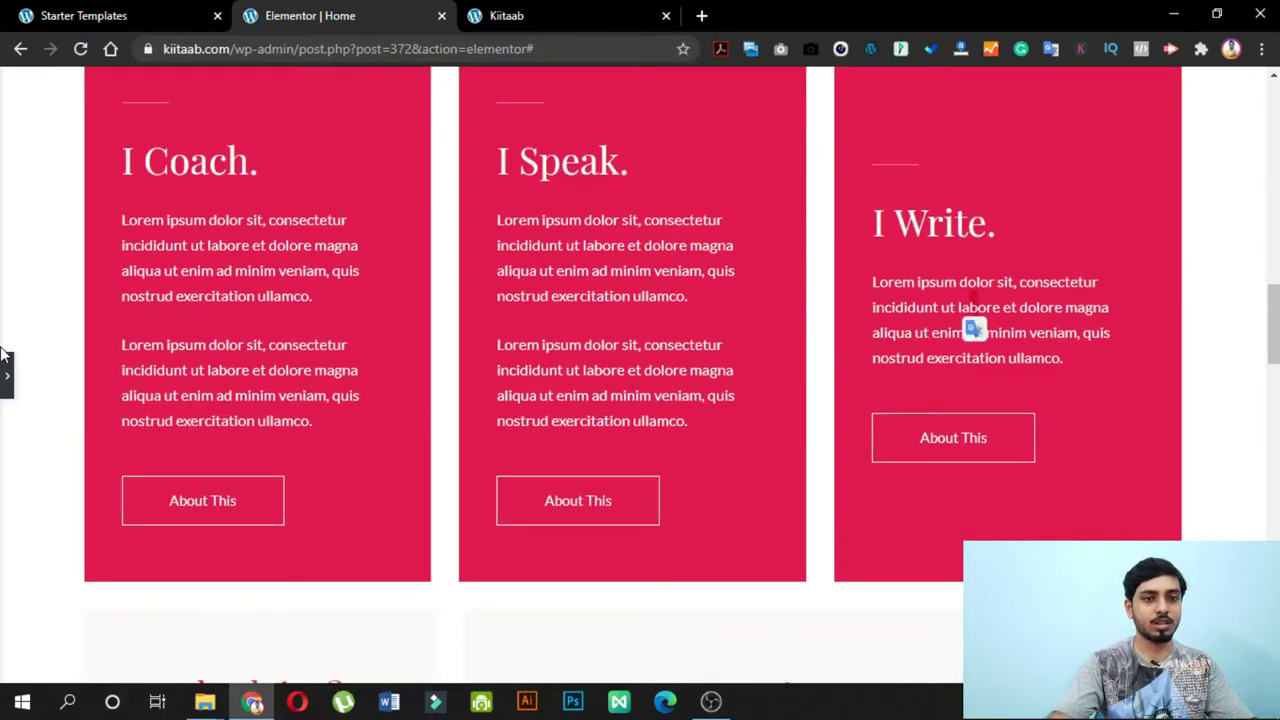
left_click(8, 378)
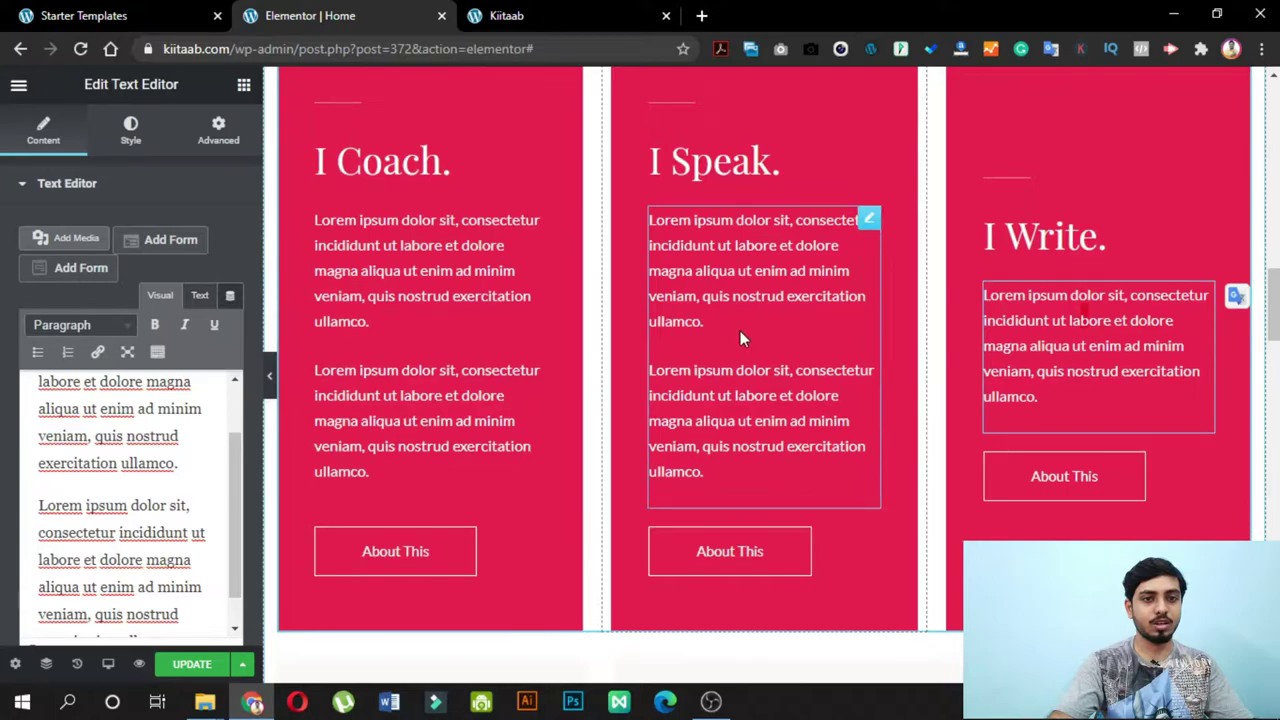
- Reselect the I Speak and I Write card texts, and review the cards and the boxes below them at full width
left_click(740, 338)
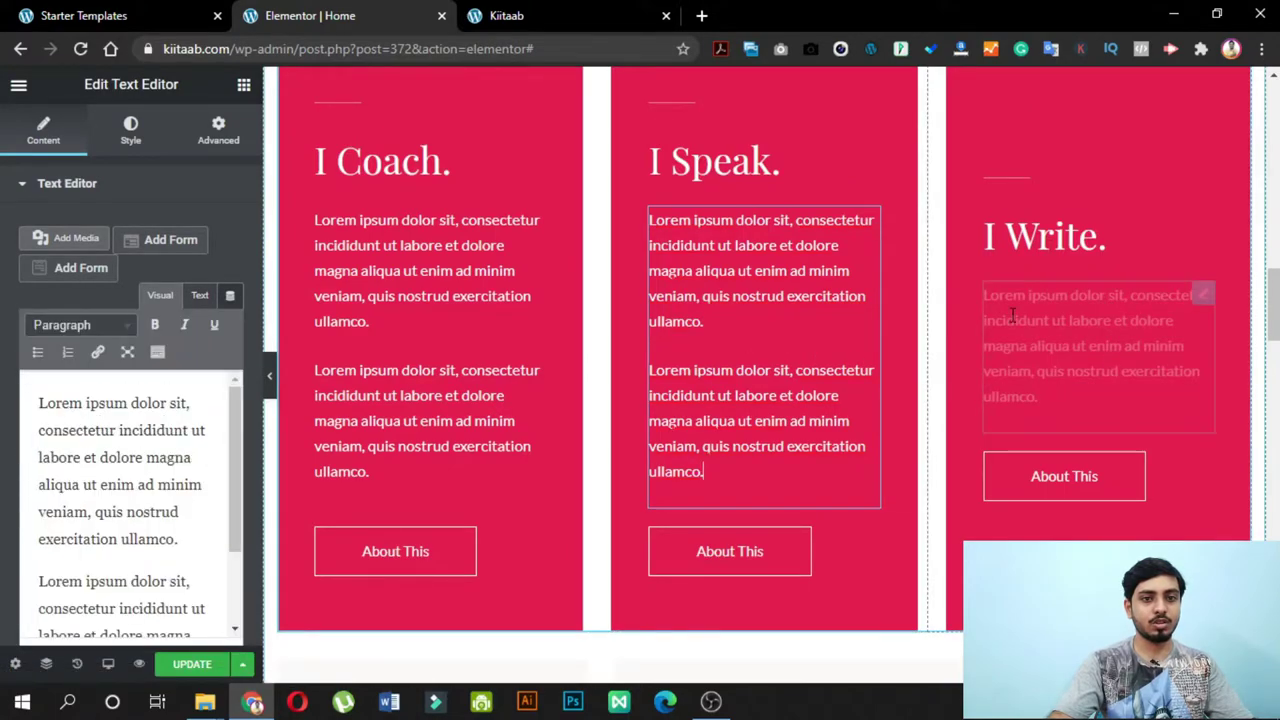
left_click(1083, 340)
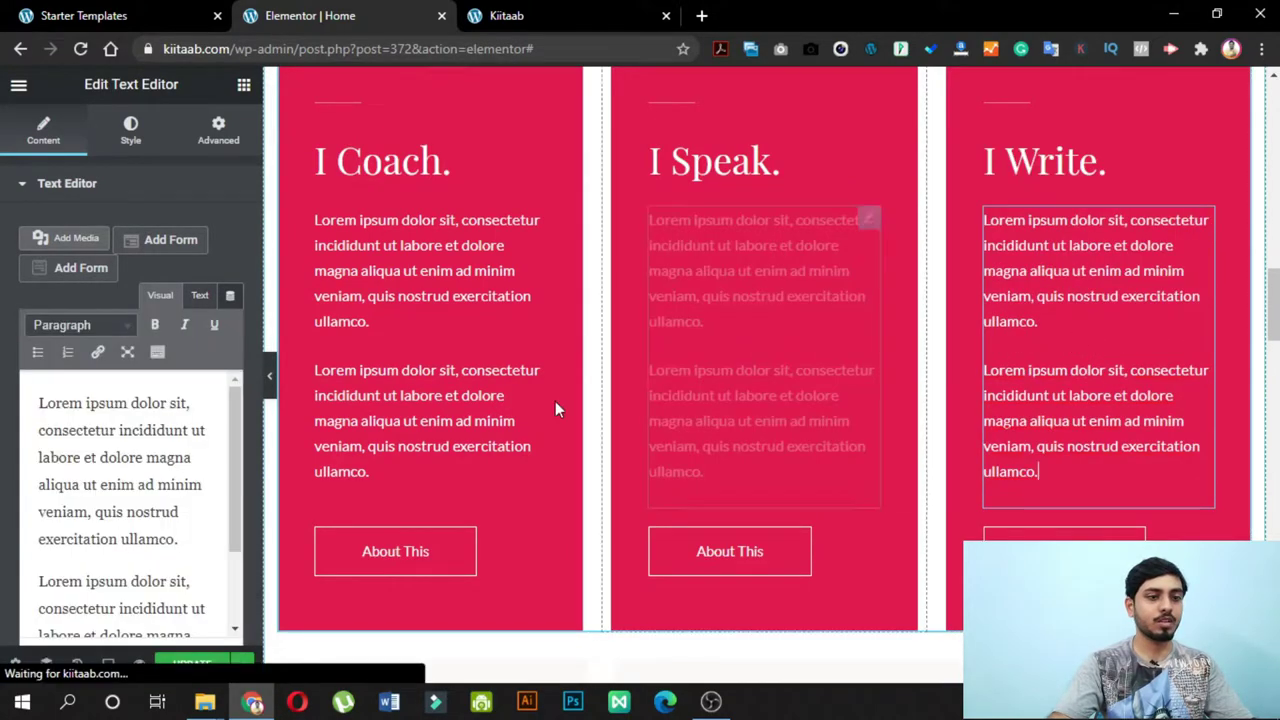
left_click(269, 375)
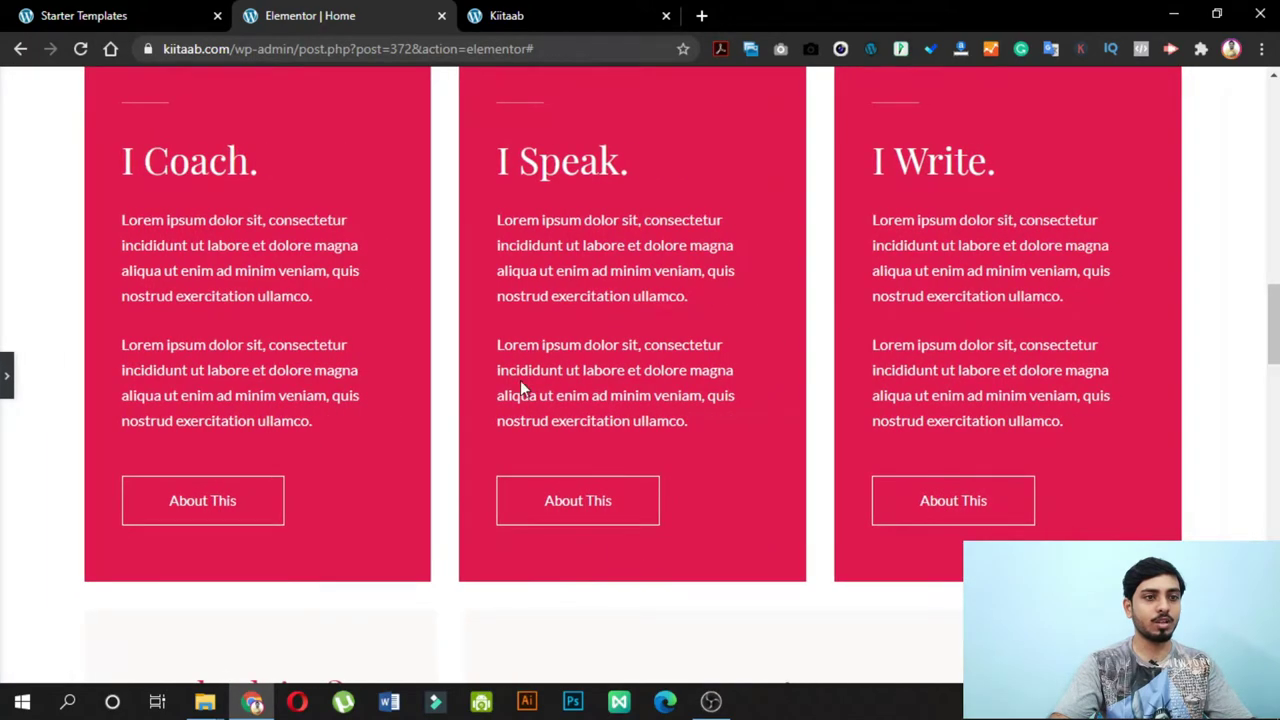
scroll(595, 320, "up", 3)
scroll(595, 320, "down", 8)
scroll(23, 380, "up", 2)
left_click(7, 385)
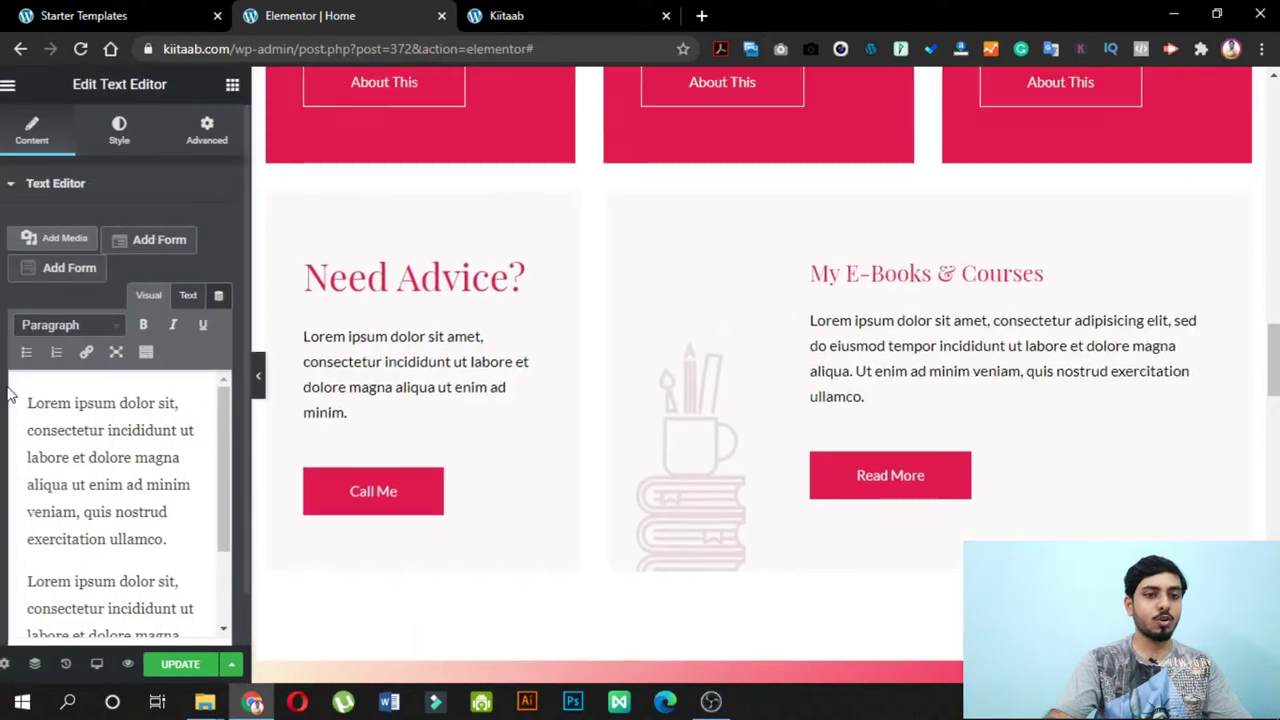
- Change the My E-Books & Courses box's button text to "About Courses"
left_click(913, 495)
left_click_drag(196, 270, 64, 274)
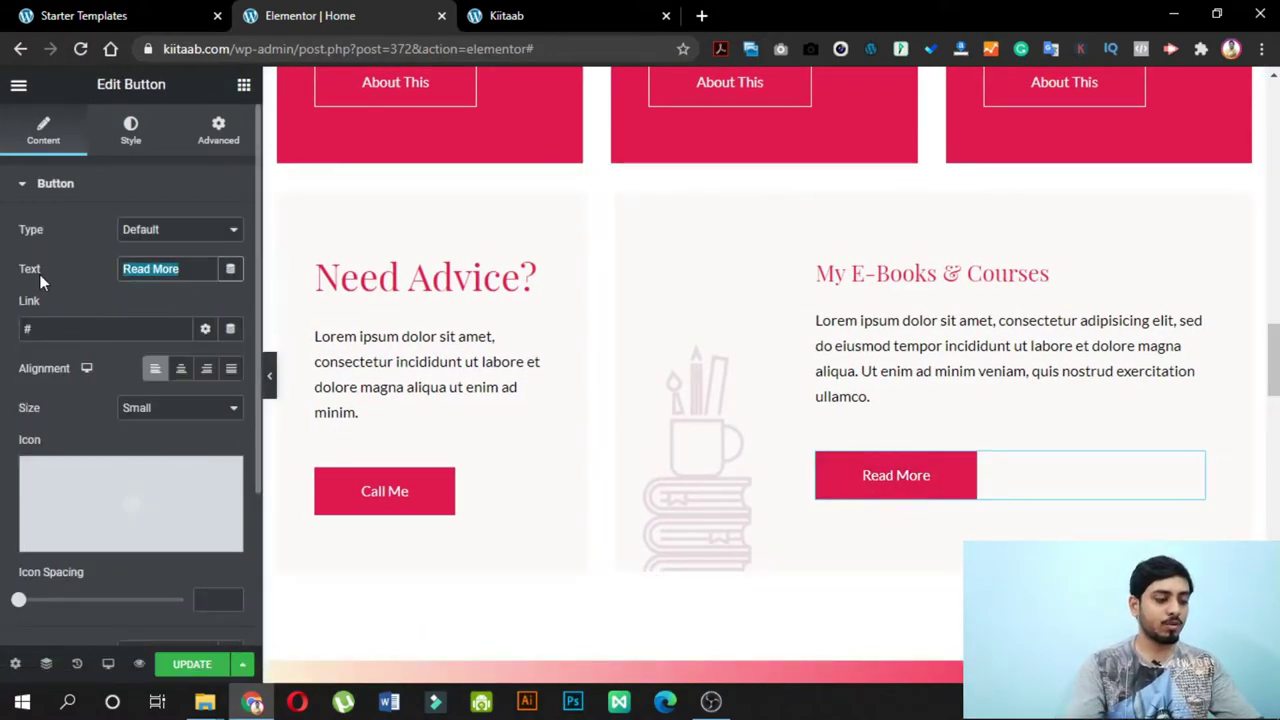
type("Abo")
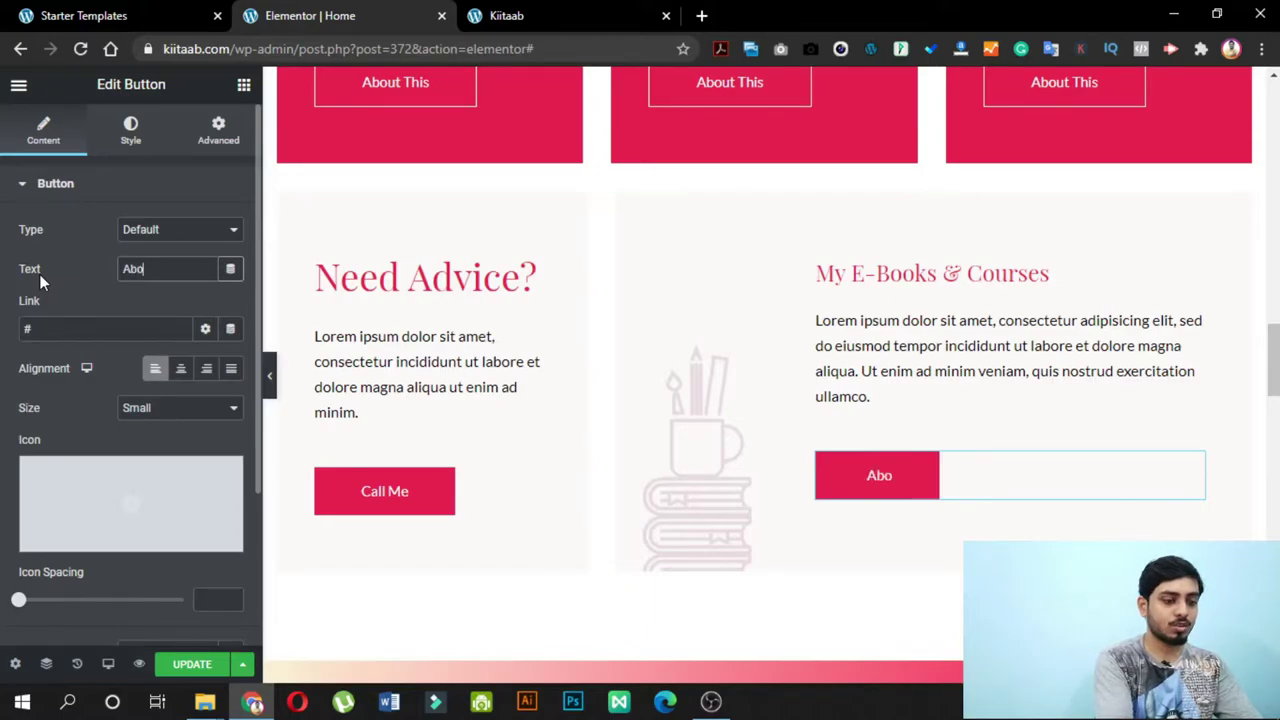
type("ut Courses")
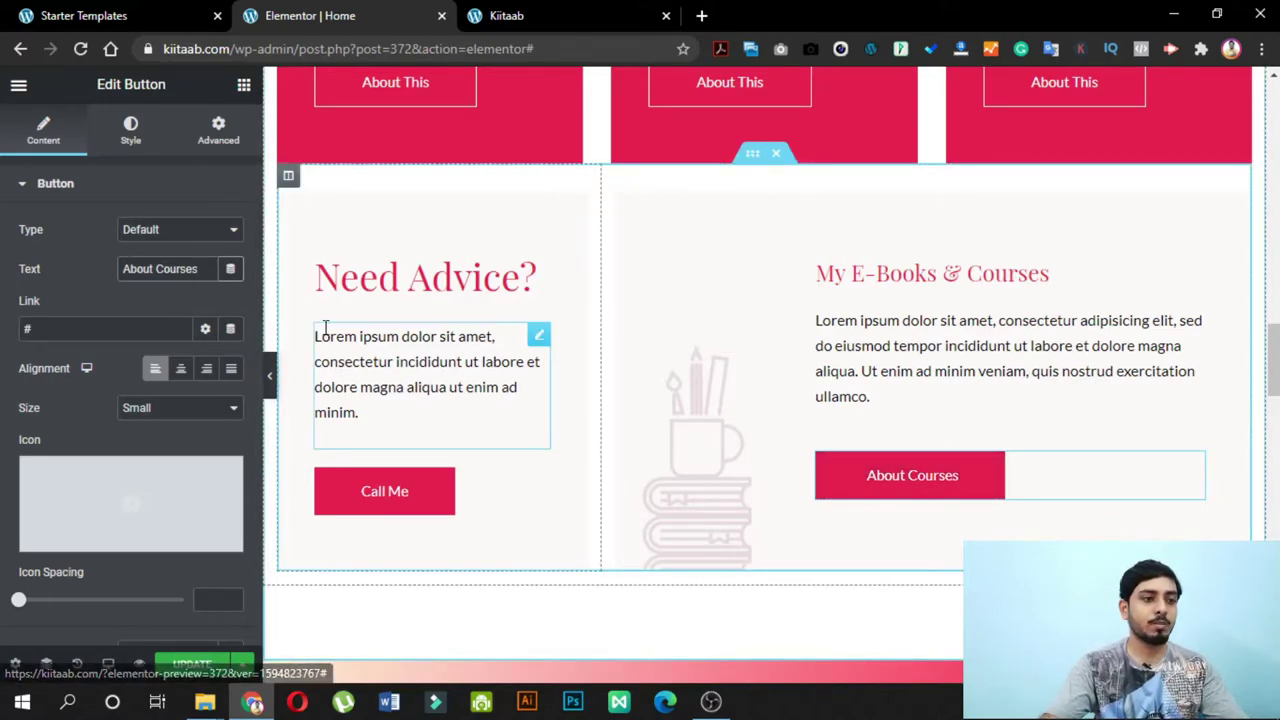
- Change the button text in the Need Advice? box to "Contact Me"
left_click(392, 491)
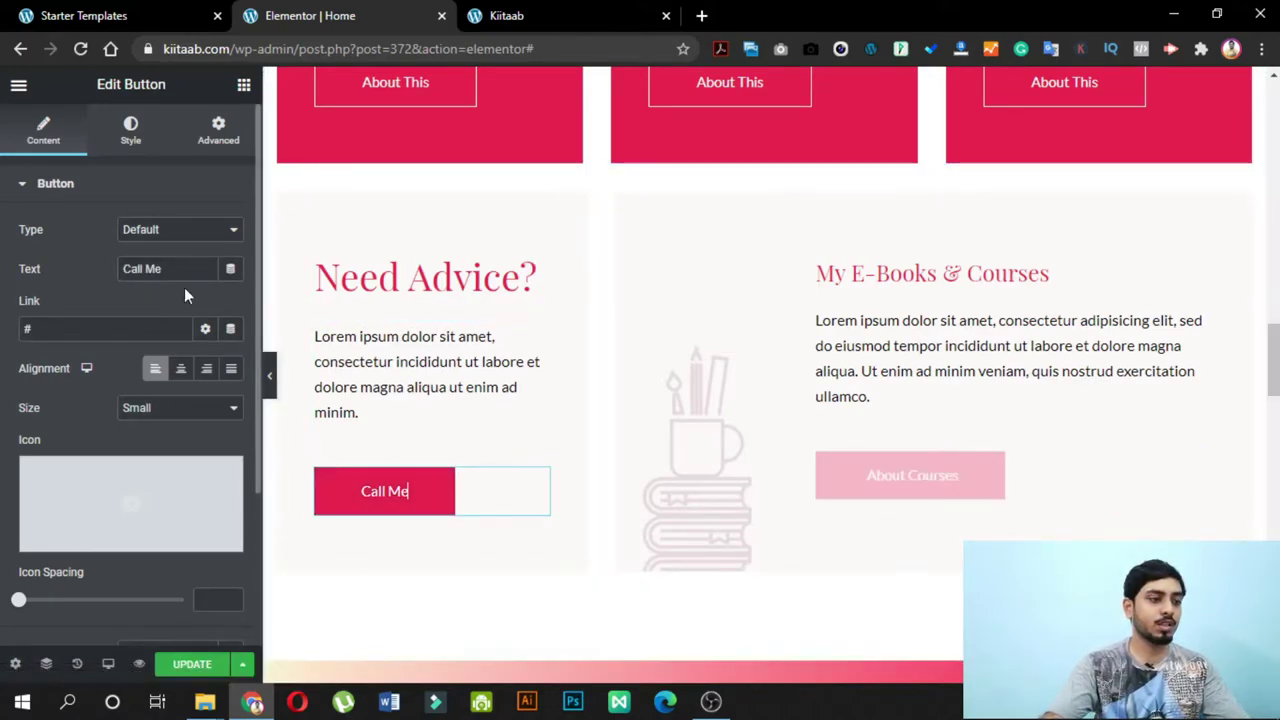
left_click_drag(163, 269, 131, 271)
type("ontact M")
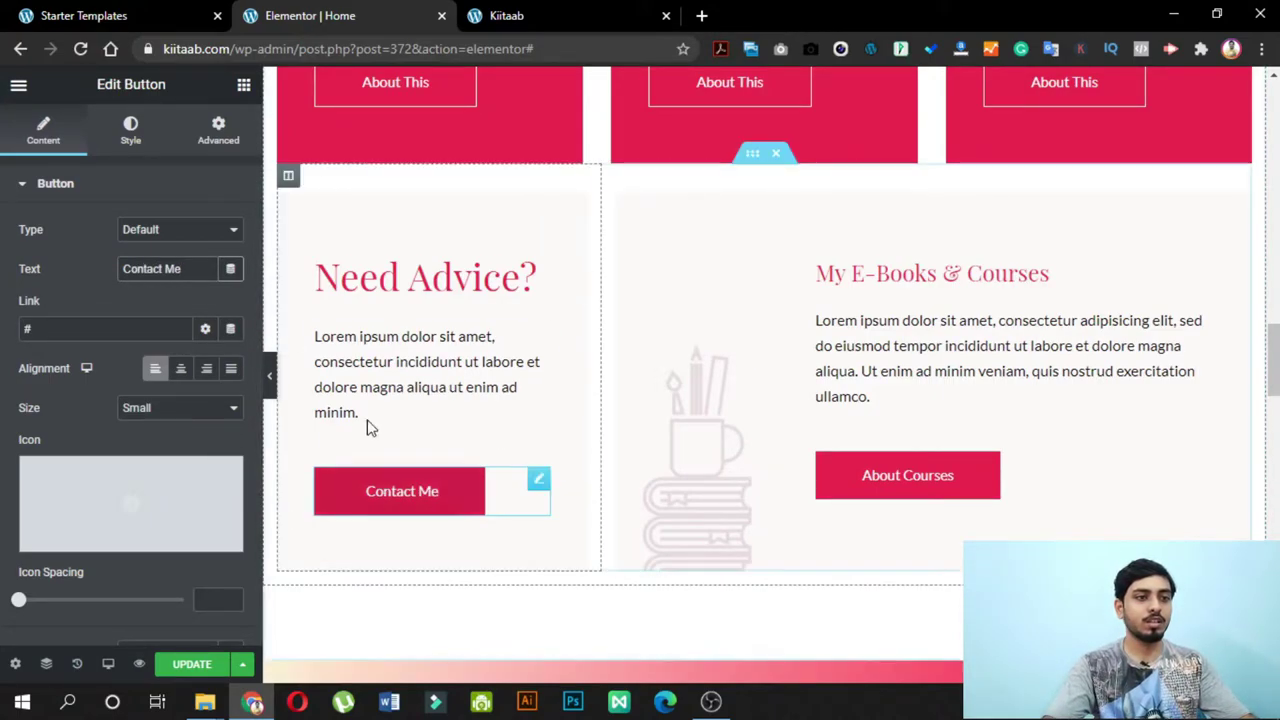
- Inspect the Testimonials section's author heading and quote text, and look over the boxes above it
scroll(687, 407, "down", 4)
scroll(690, 400, "down", 4)
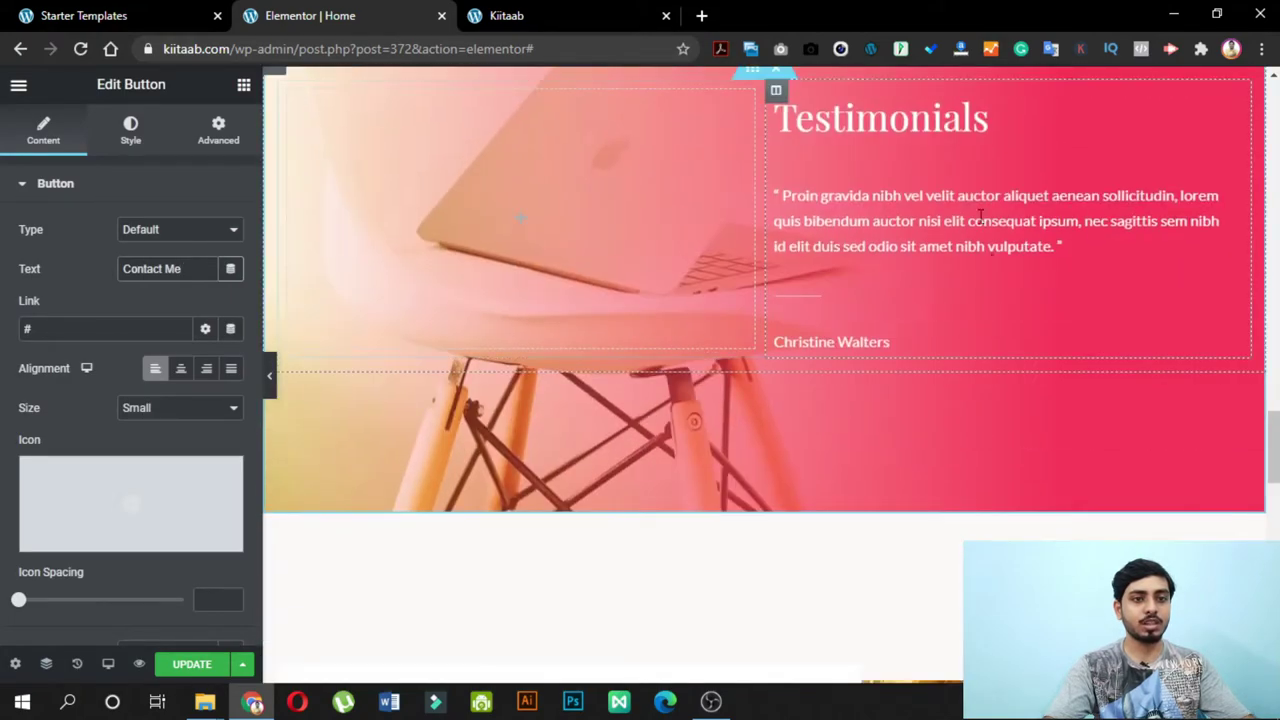
left_click(848, 342)
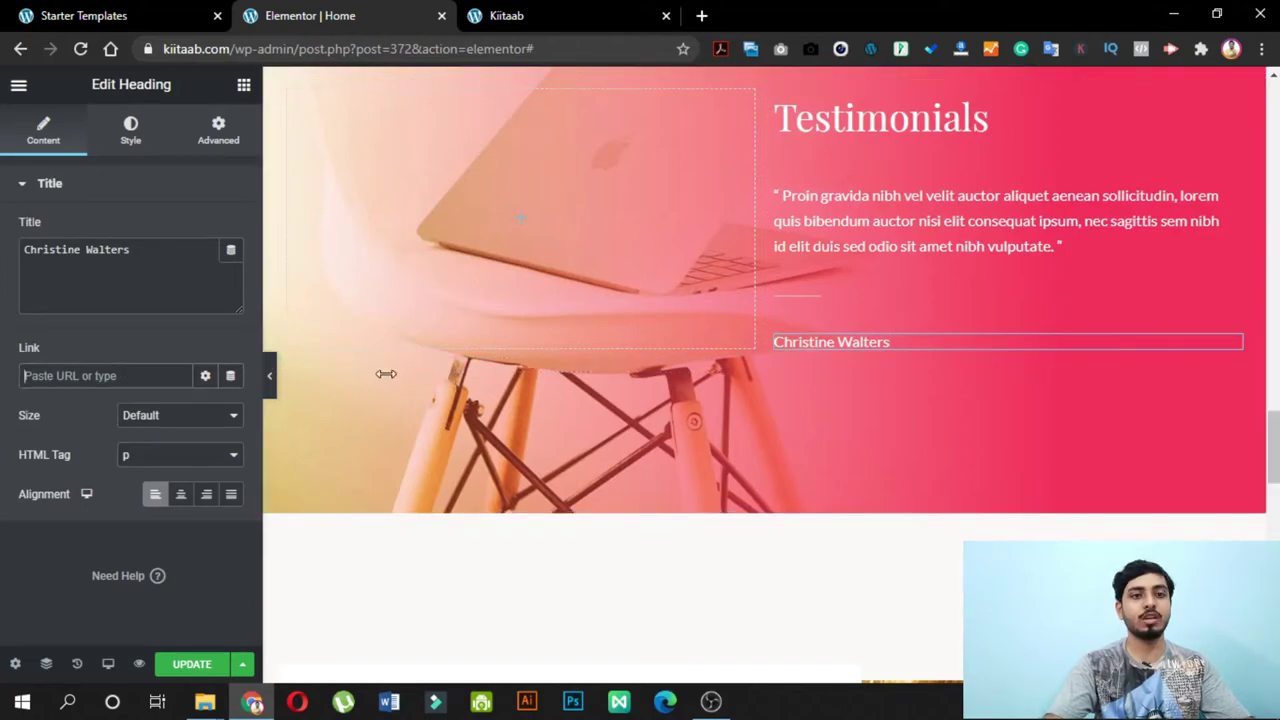
left_click(1232, 195)
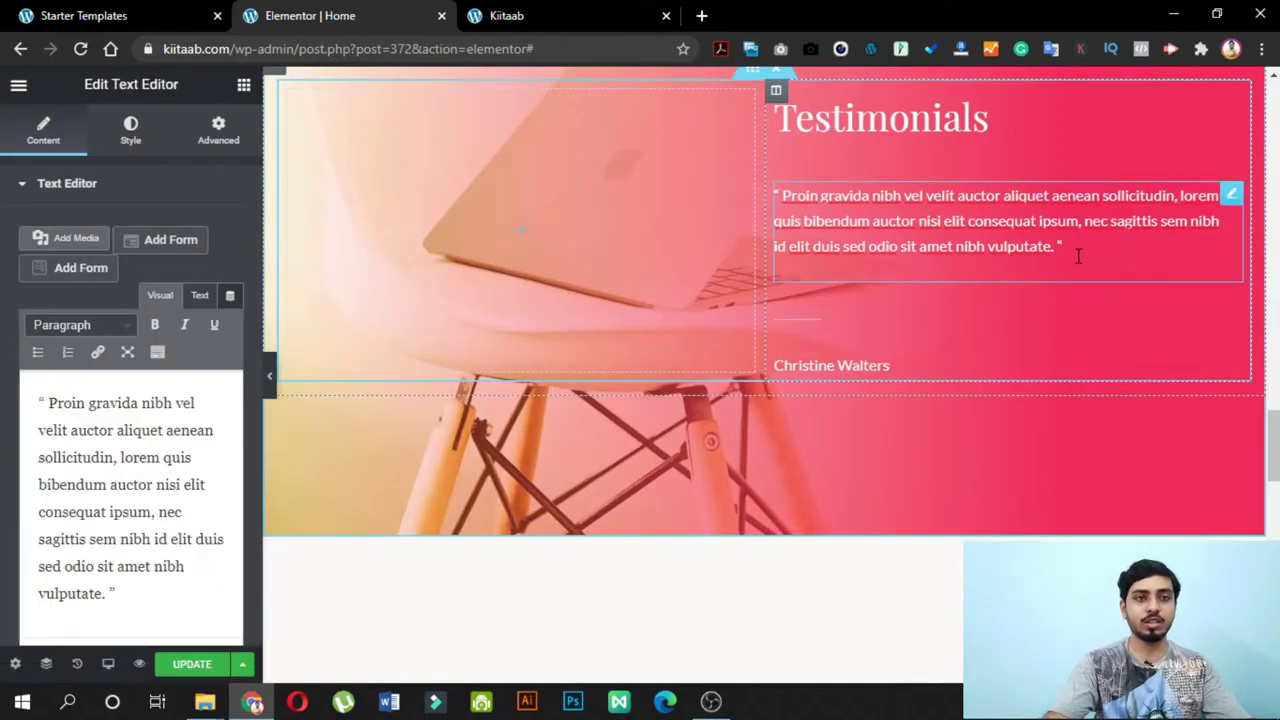
scroll(1078, 256, "up", 9)
scroll(1074, 266, "down", 5)
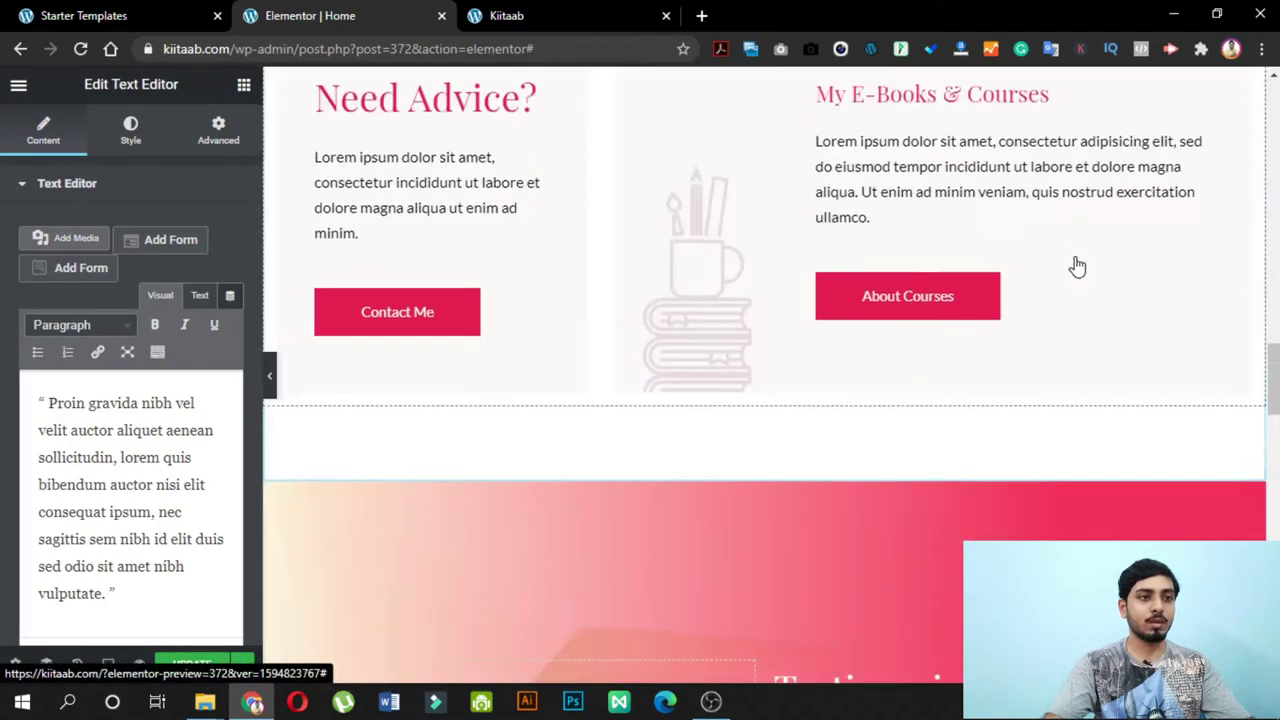
- Try green and other hues on the main hero heading, and set its text color to black (#000000)
scroll(850, 460, "up", 15)
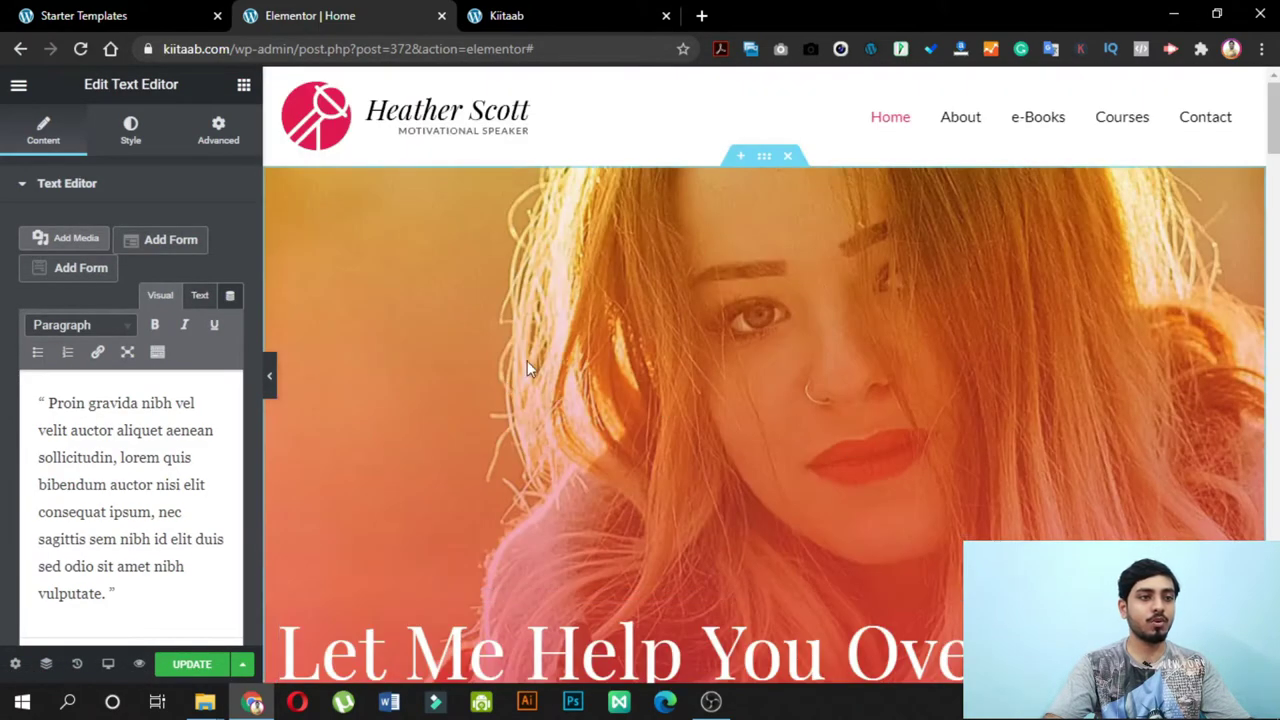
scroll(663, 333, "down", 3)
left_click(492, 237)
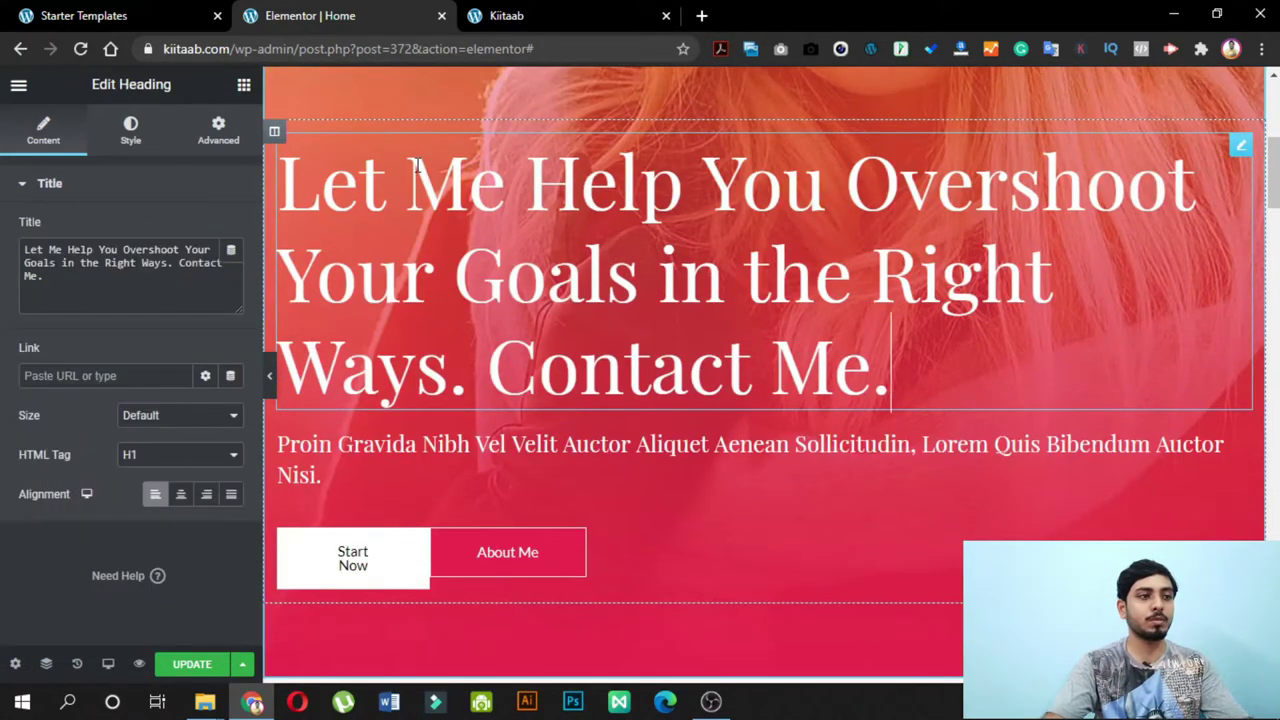
left_click(130, 143)
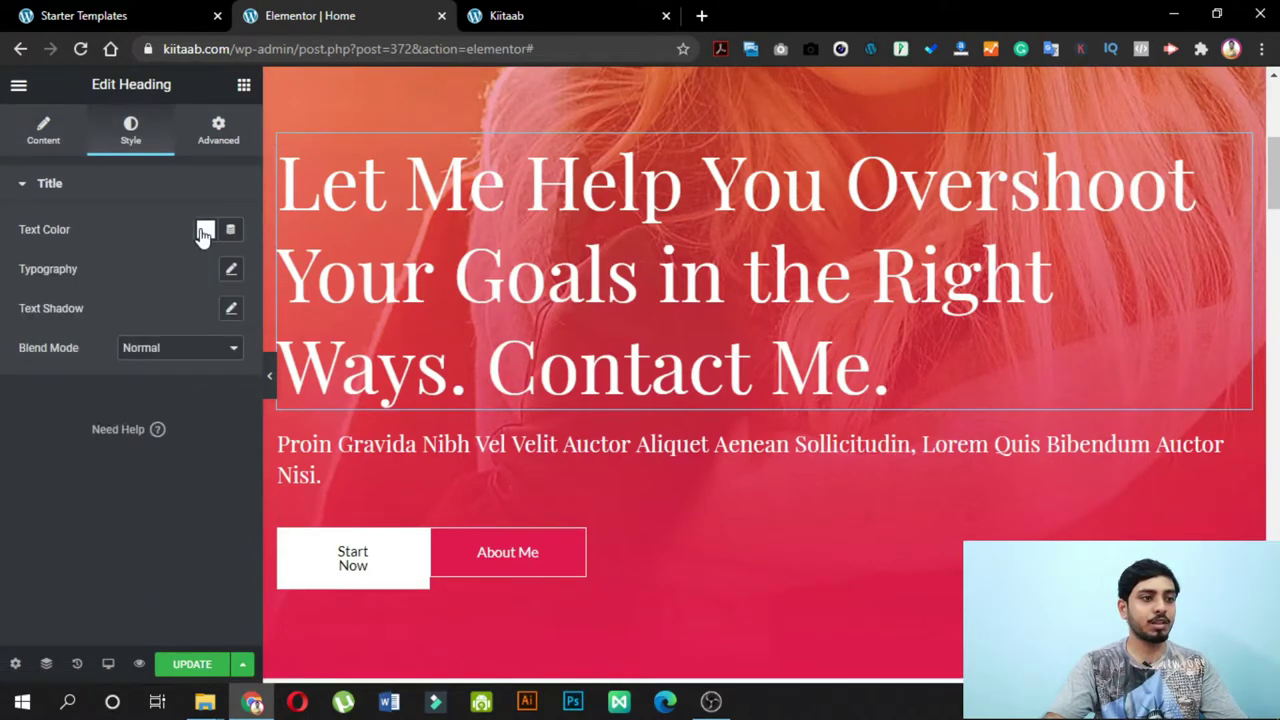
left_click(204, 231)
left_click(240, 275)
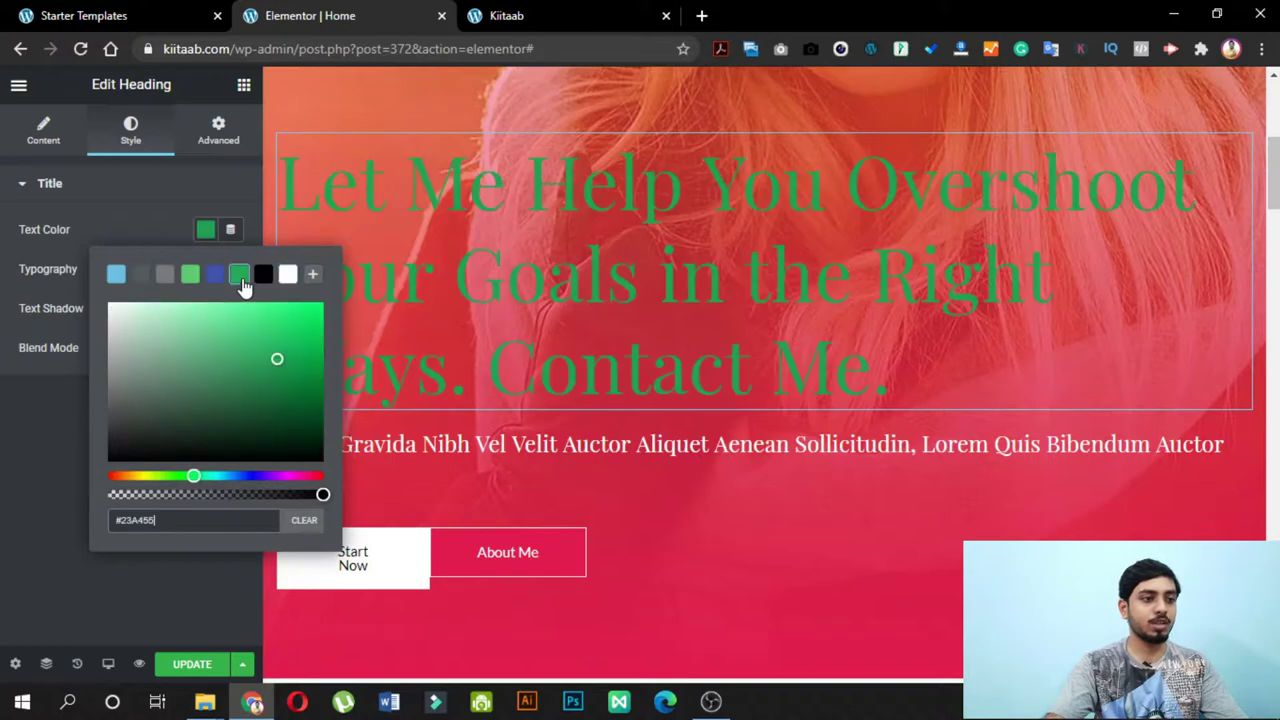
left_click_drag(193, 477, 256, 489)
left_click(264, 275)
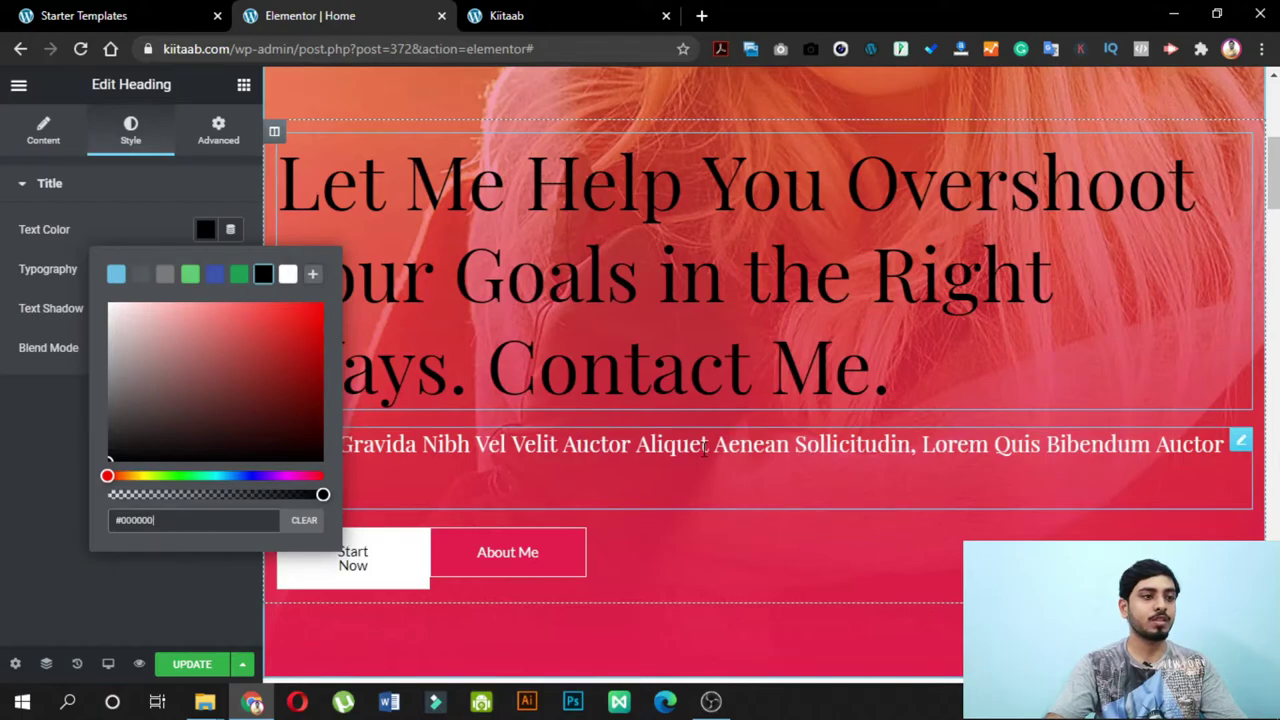
left_click(26, 512)
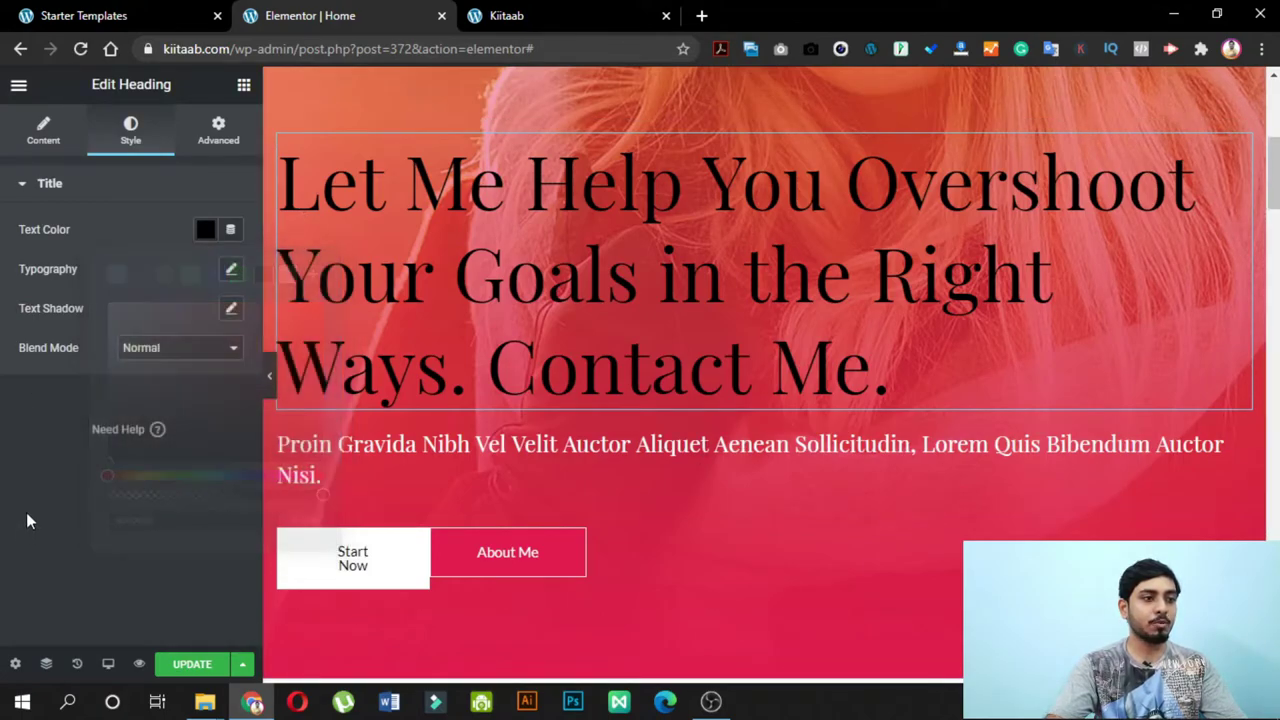
- Set the hero heading's font family to Abril Fatface
left_click(231, 269)
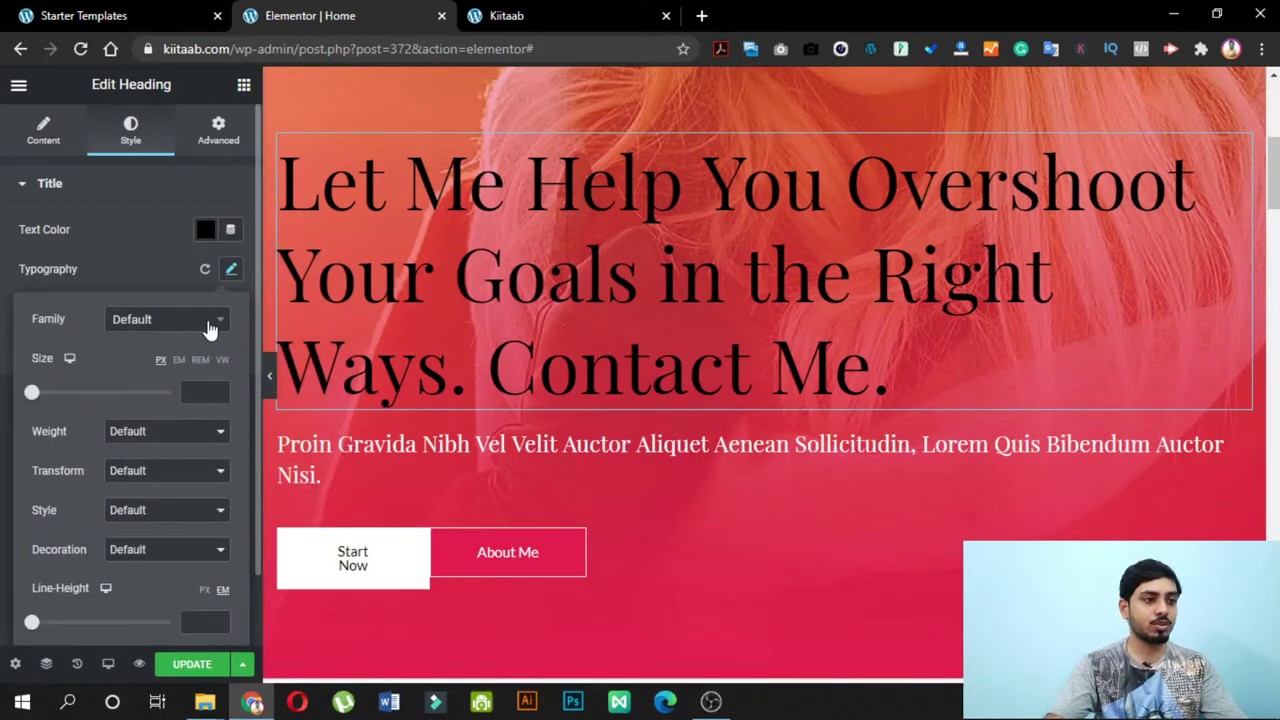
left_click(172, 319)
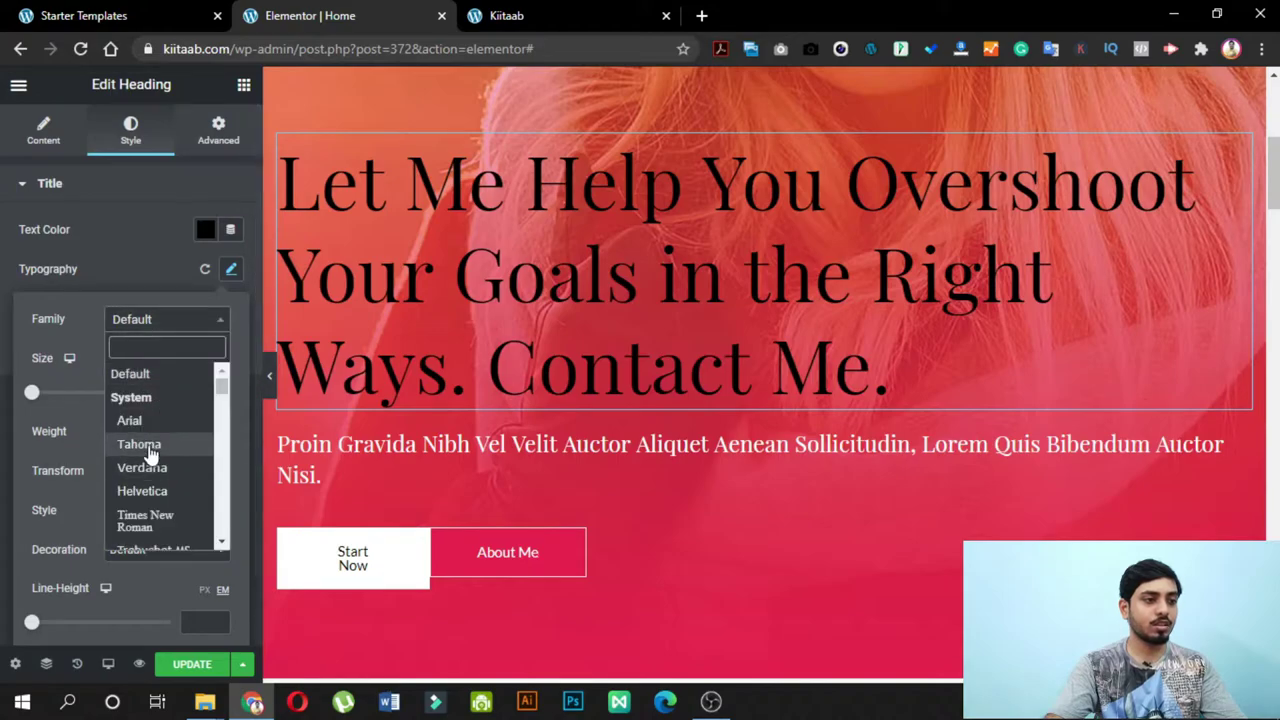
scroll(158, 490, "down", 2)
scroll(158, 490, "down", 2)
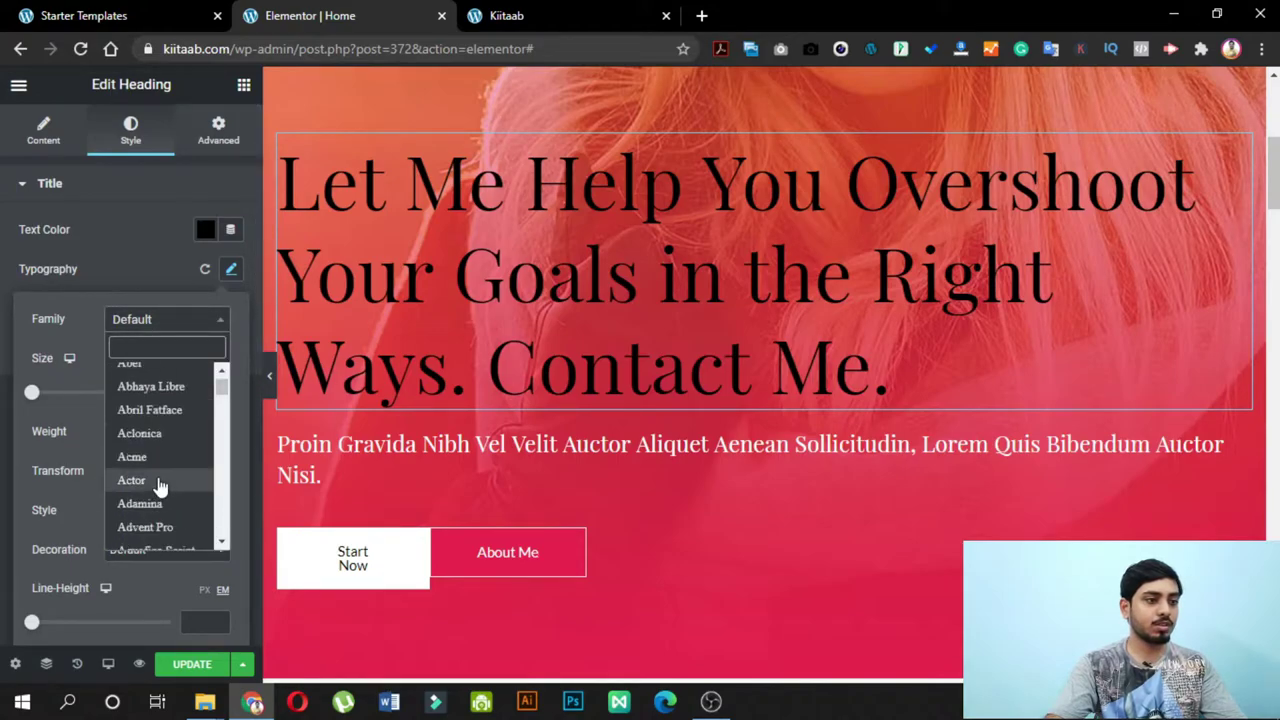
left_click(164, 411)
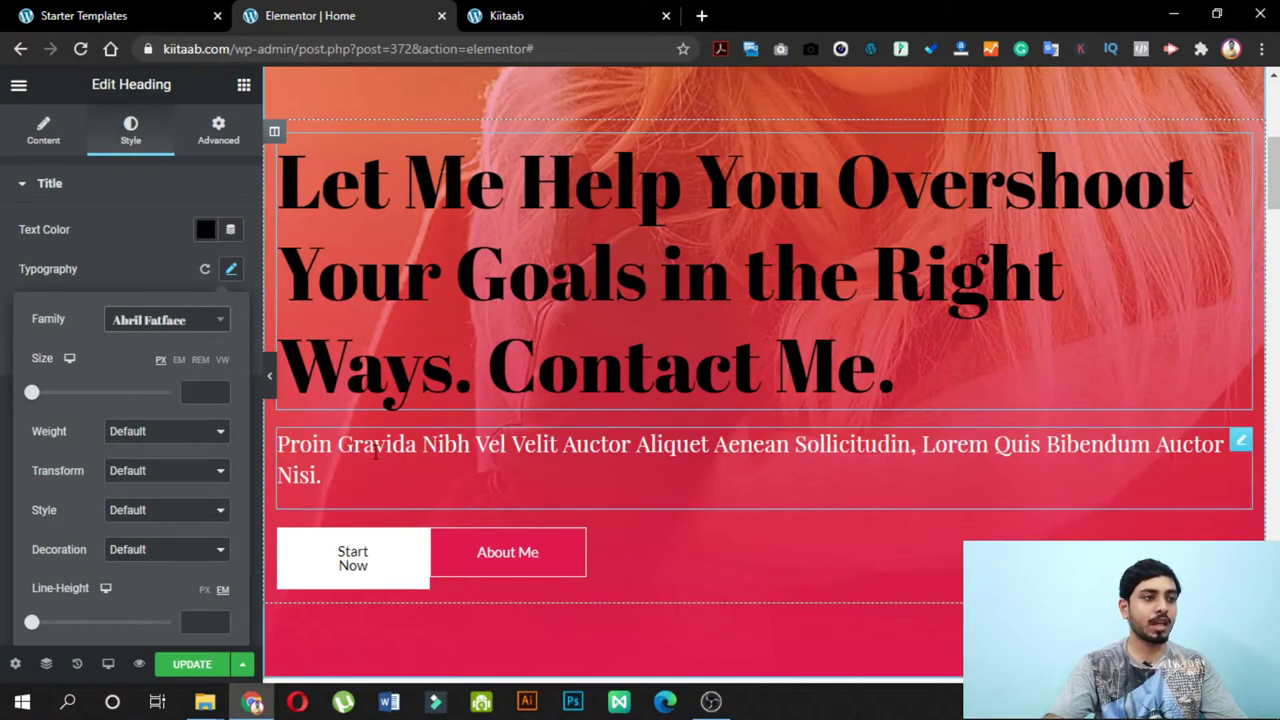
left_click(141, 256)
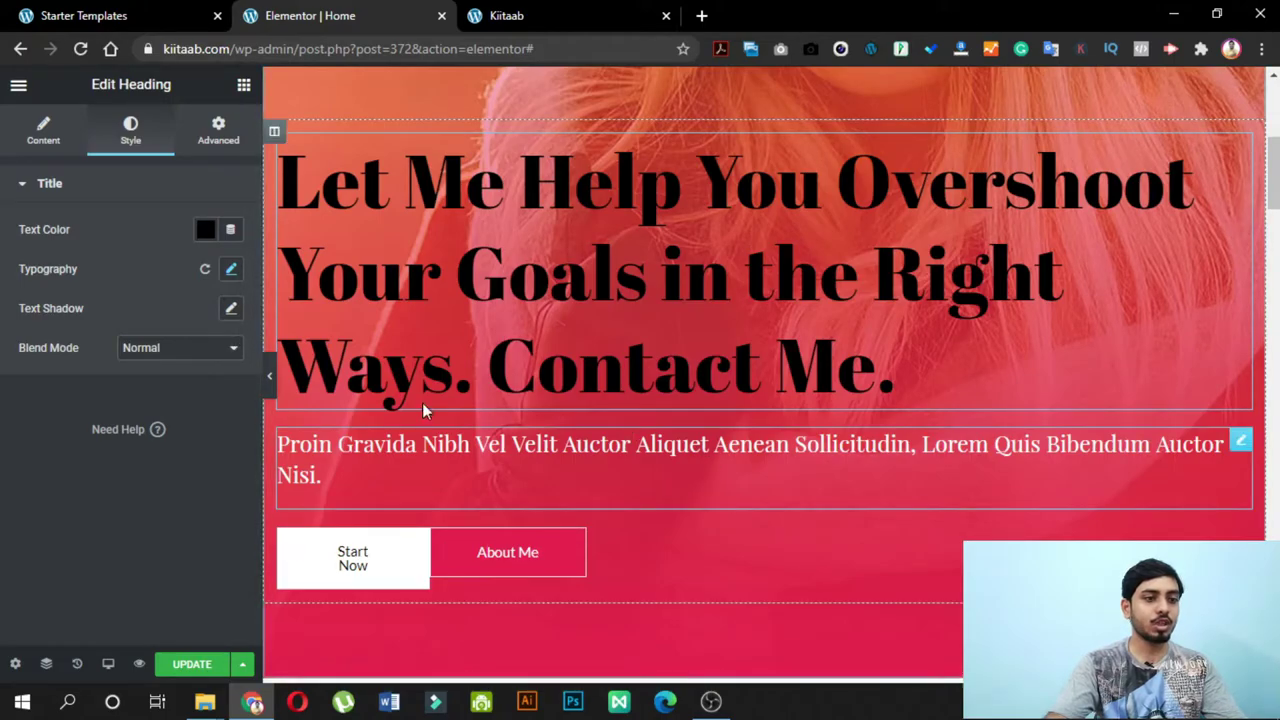
- Set the second color location of the Testimonials section's background overlay gradient to 100
scroll(852, 428, "down", 6)
scroll(827, 436, "down", 12)
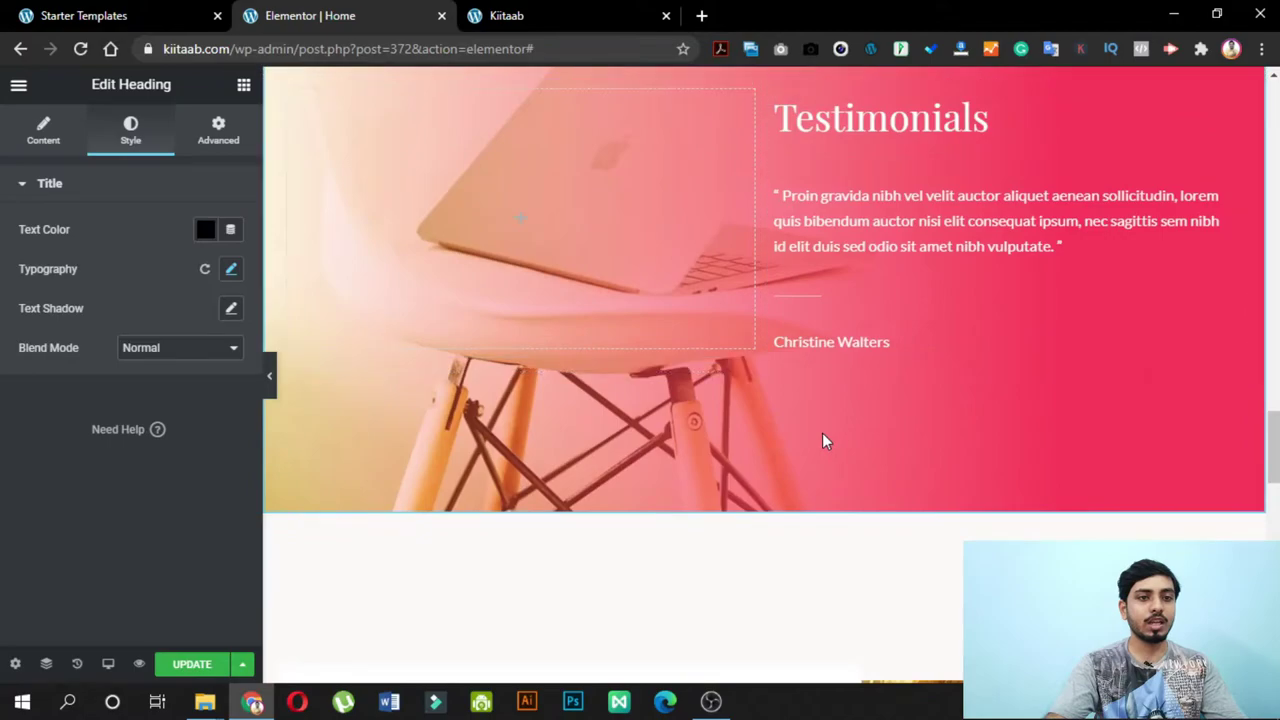
scroll(822, 441, "up", 4)
left_click(735, 366)
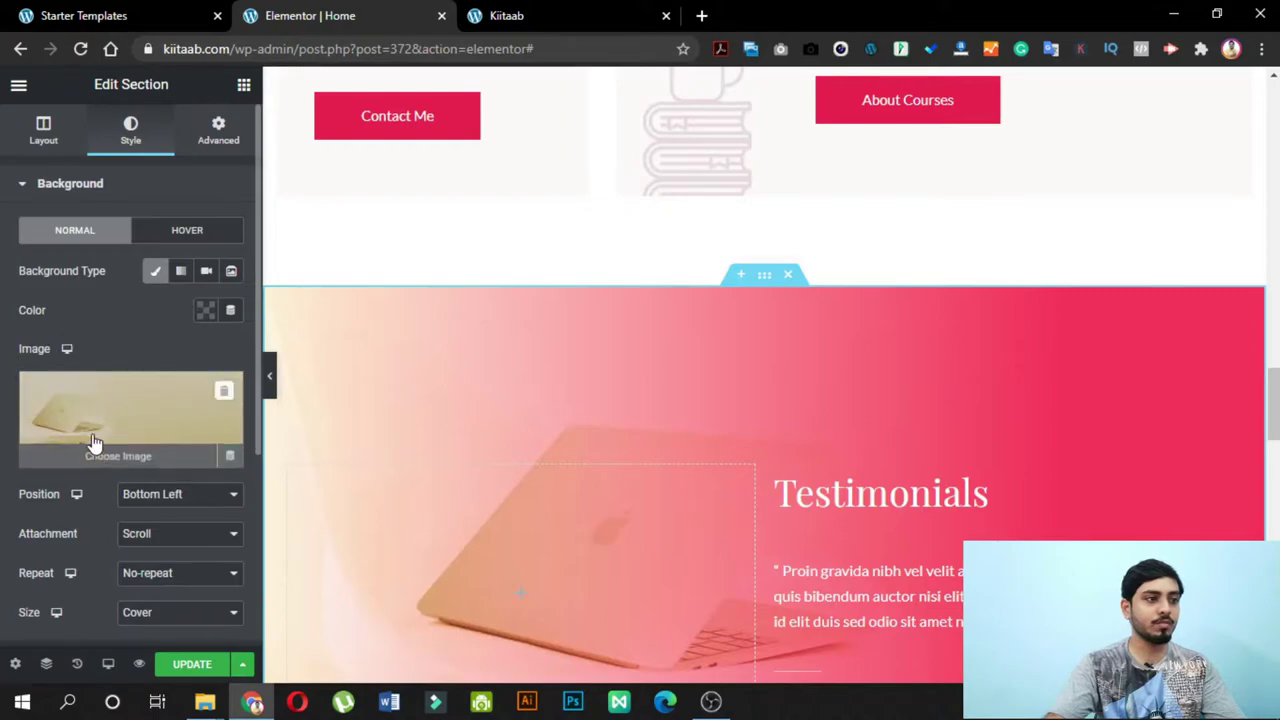
scroll(112, 390, "down", 3)
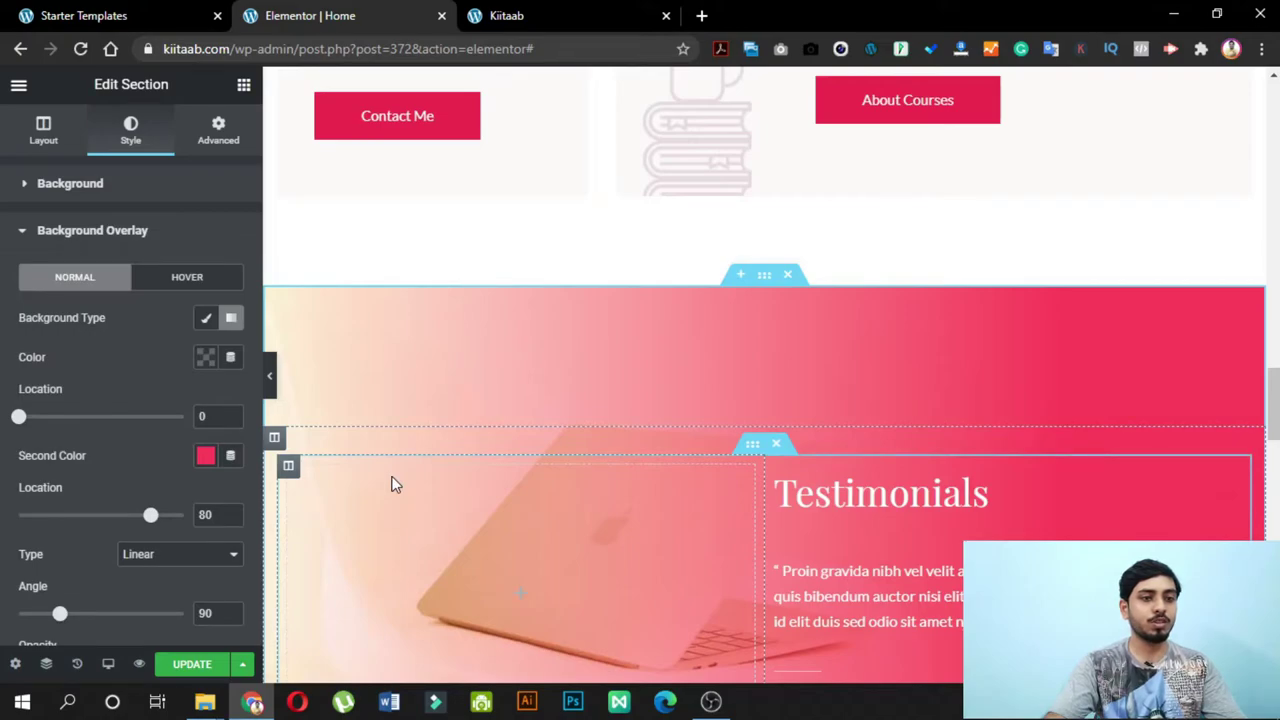
scroll(393, 482, "down", 2)
scroll(640, 415, "down", 3)
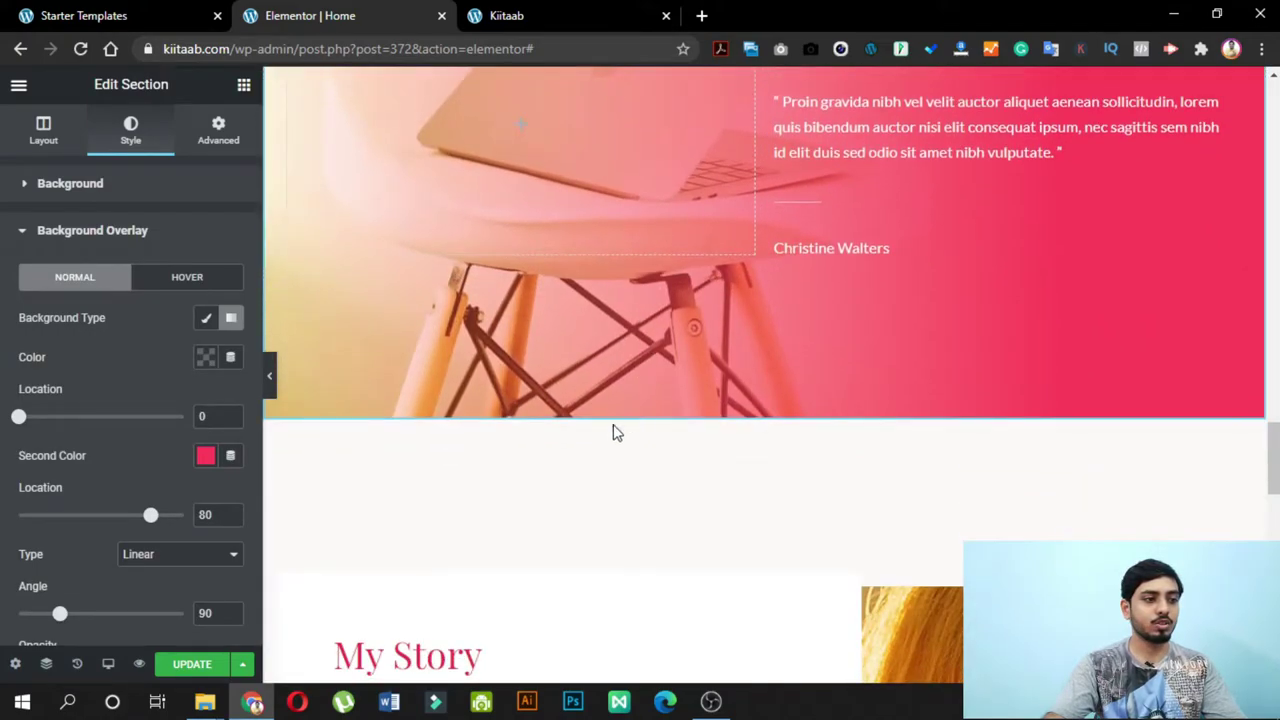
scroll(66, 565, "down", 1)
scroll(66, 565, "down", 1)
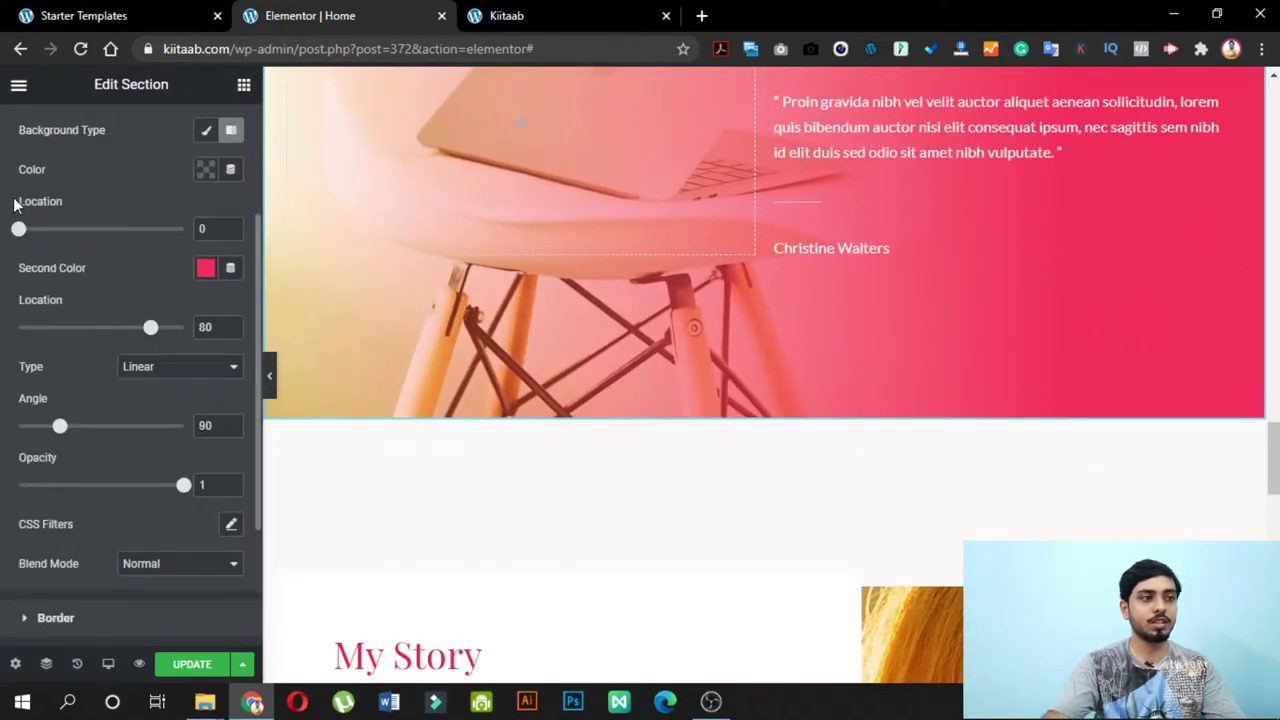
scroll(331, 406, "up", 4)
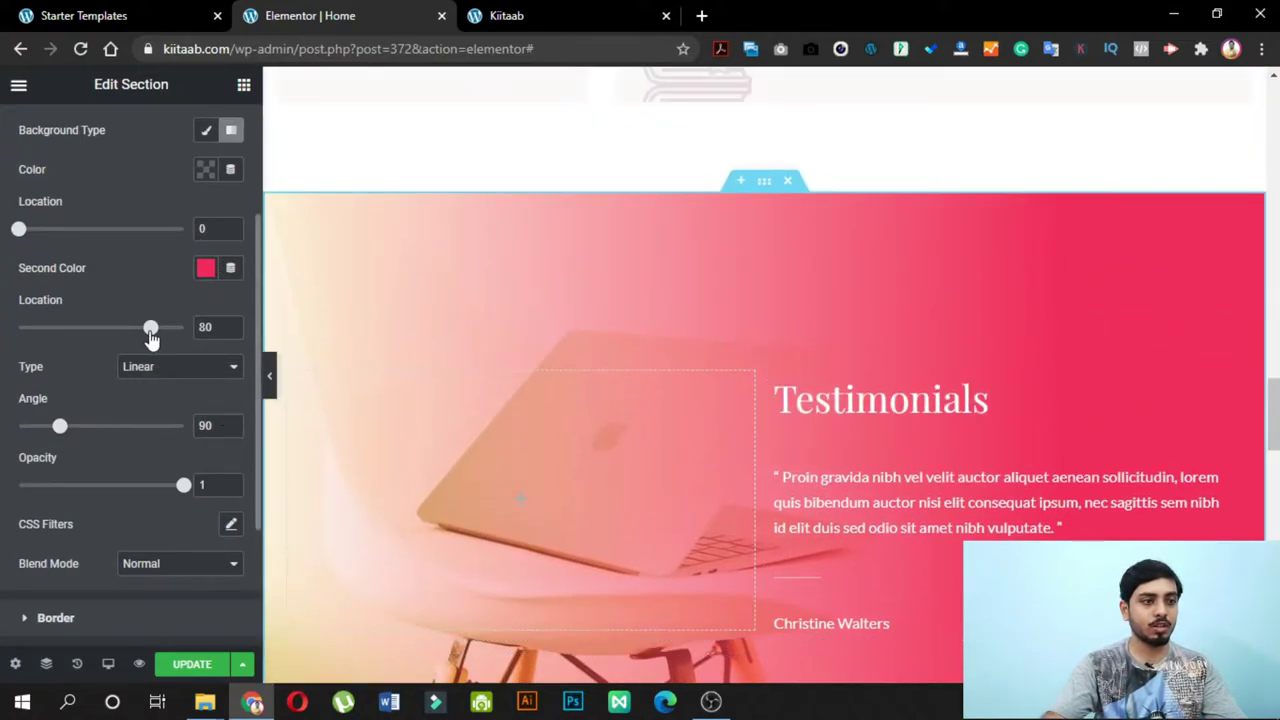
left_click_drag(150, 340, 210, 368)
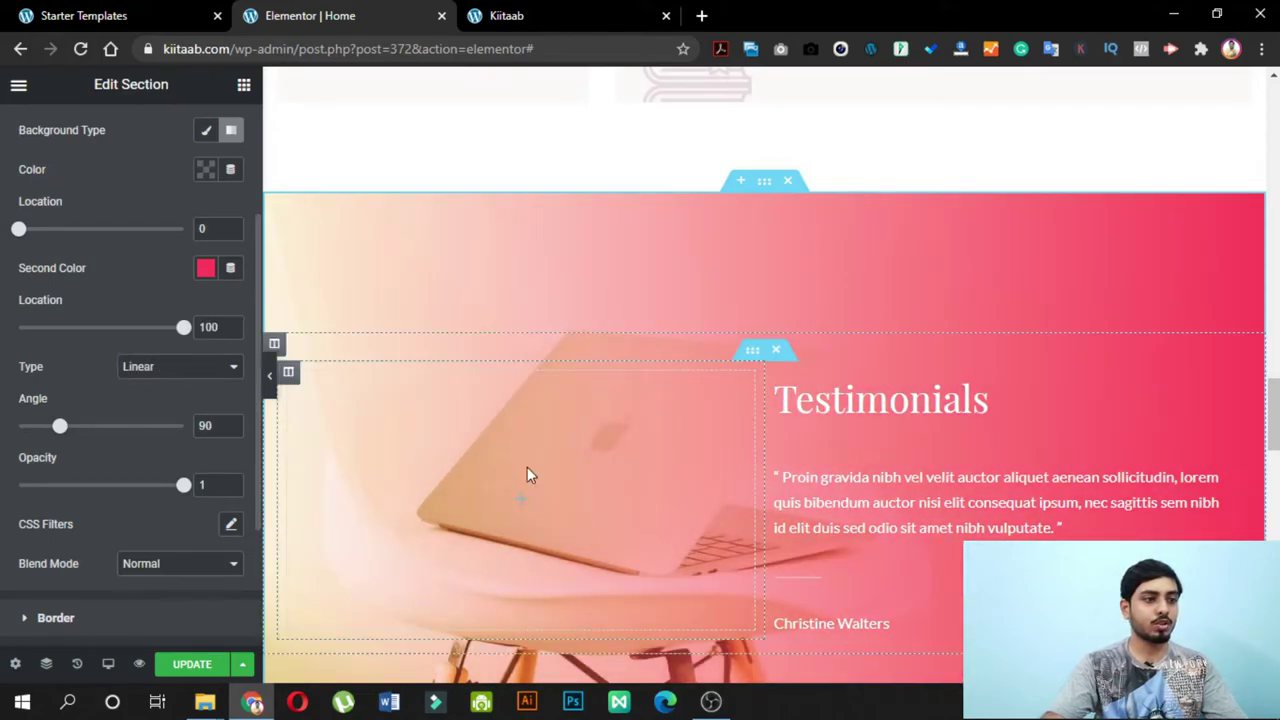
- Set the Testimonials overlay gradient's angle to 160 and enter 2 as the overlay opacity
scroll(631, 436, "down", 1)
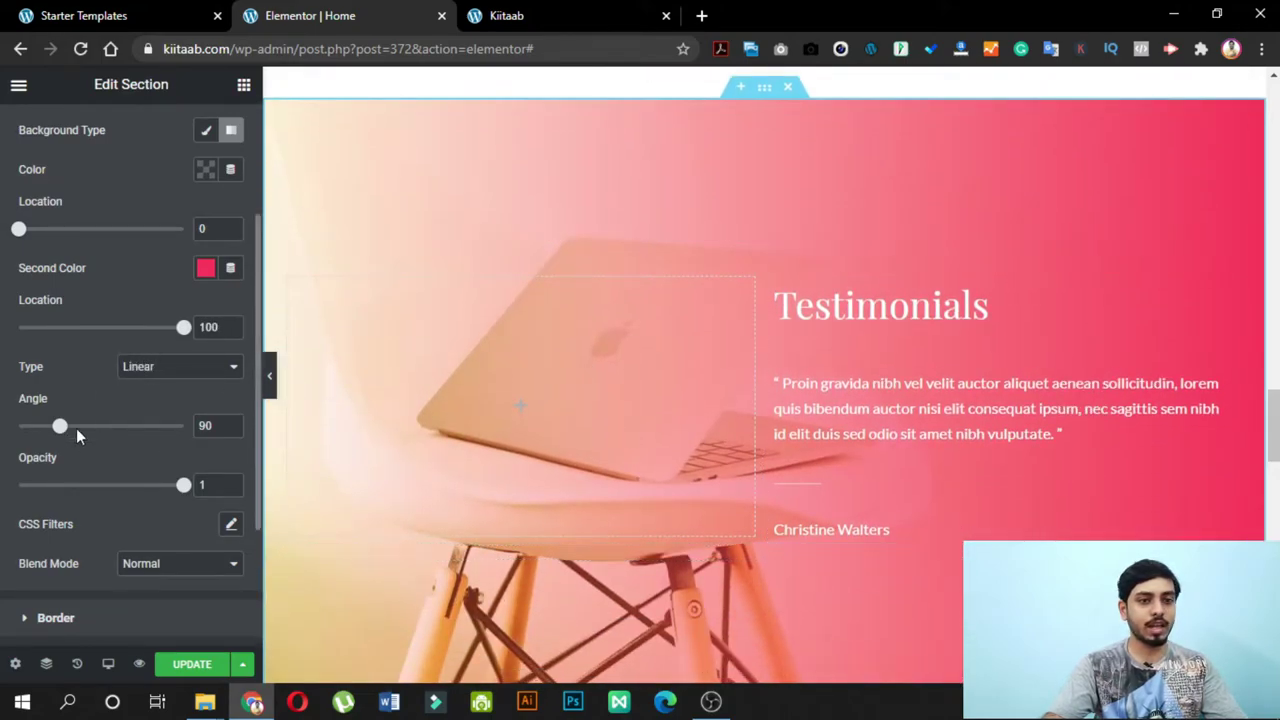
left_click_drag(58, 428, 90, 440)
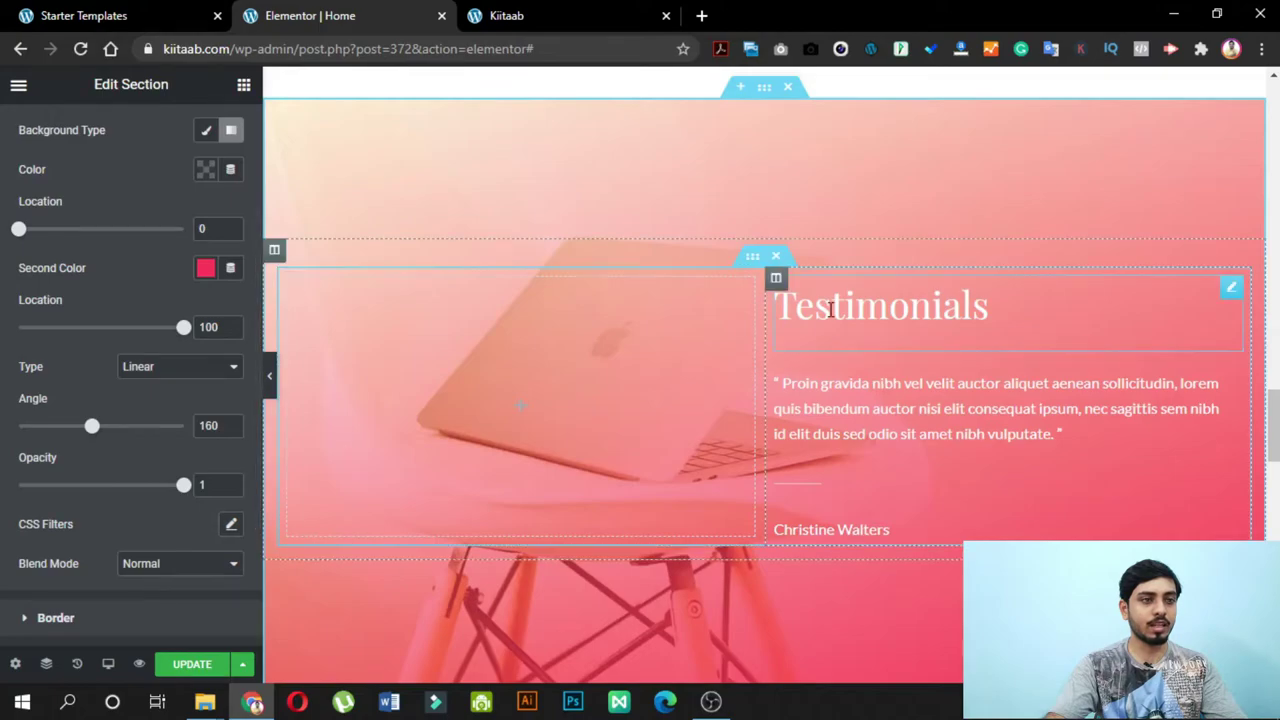
scroll(717, 409, "down", 4)
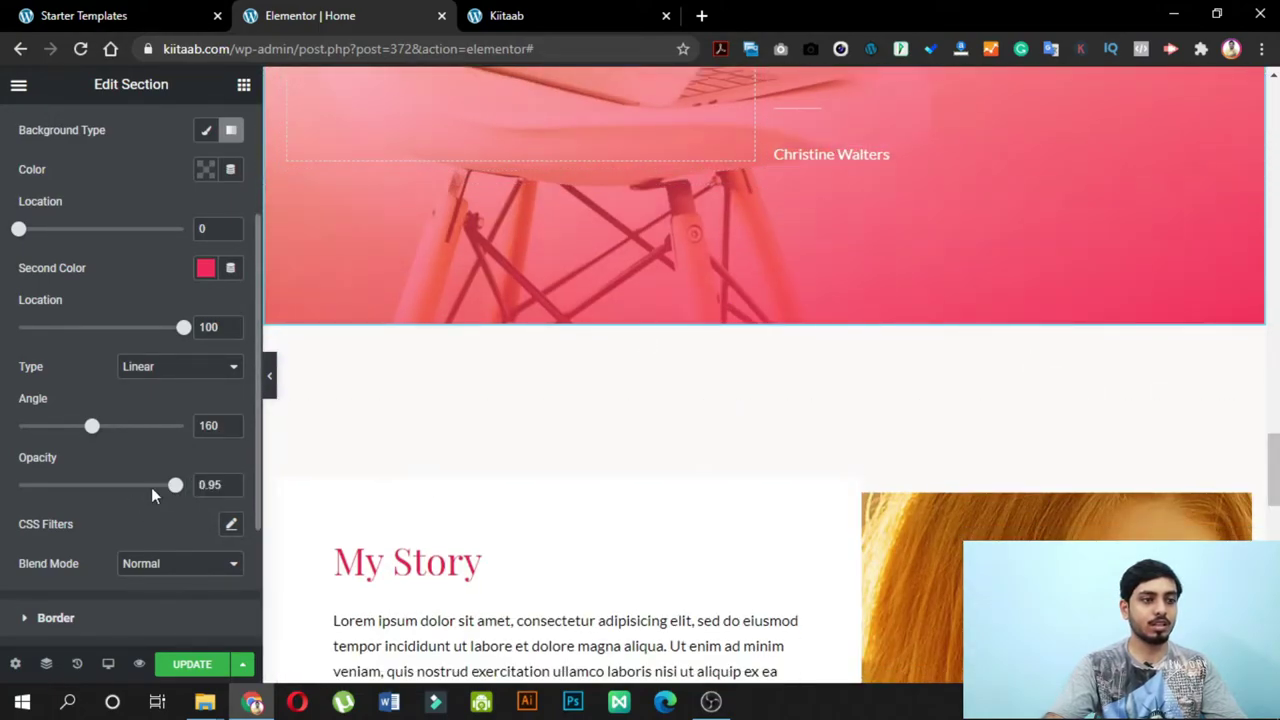
left_click_drag(175, 485, 203, 515)
scroll(780, 450, "up", 3)
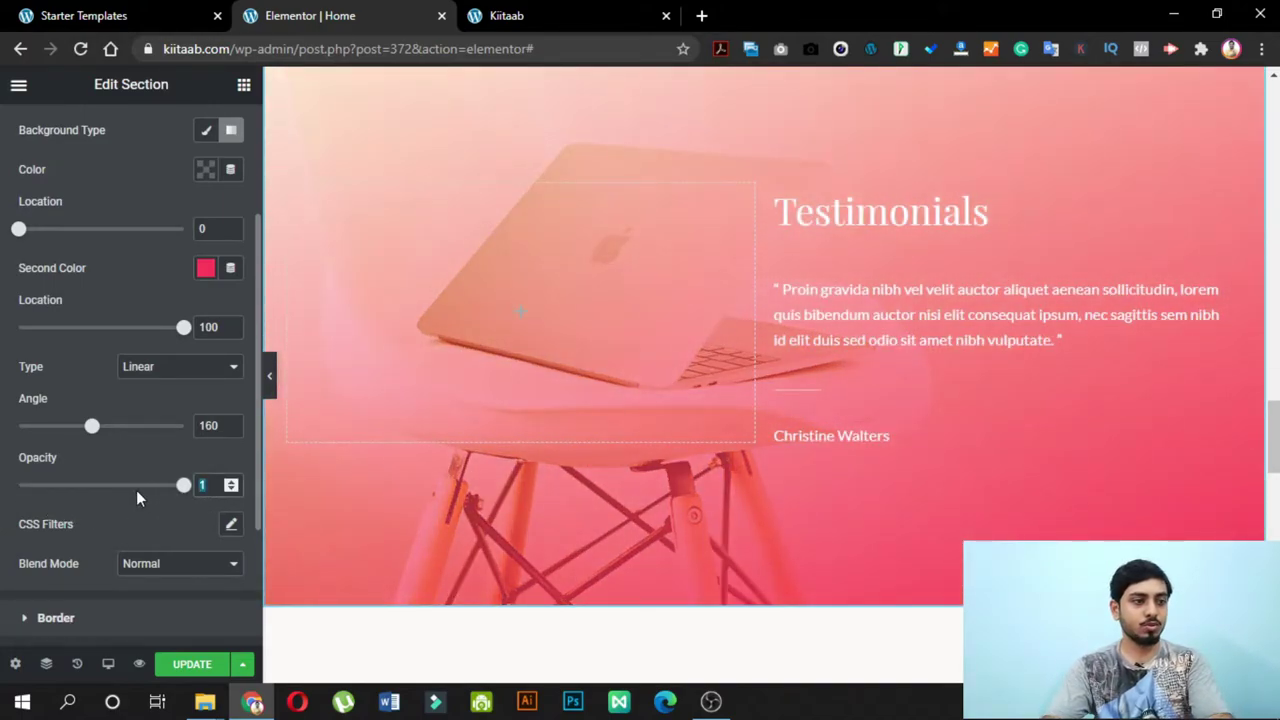
type("2")
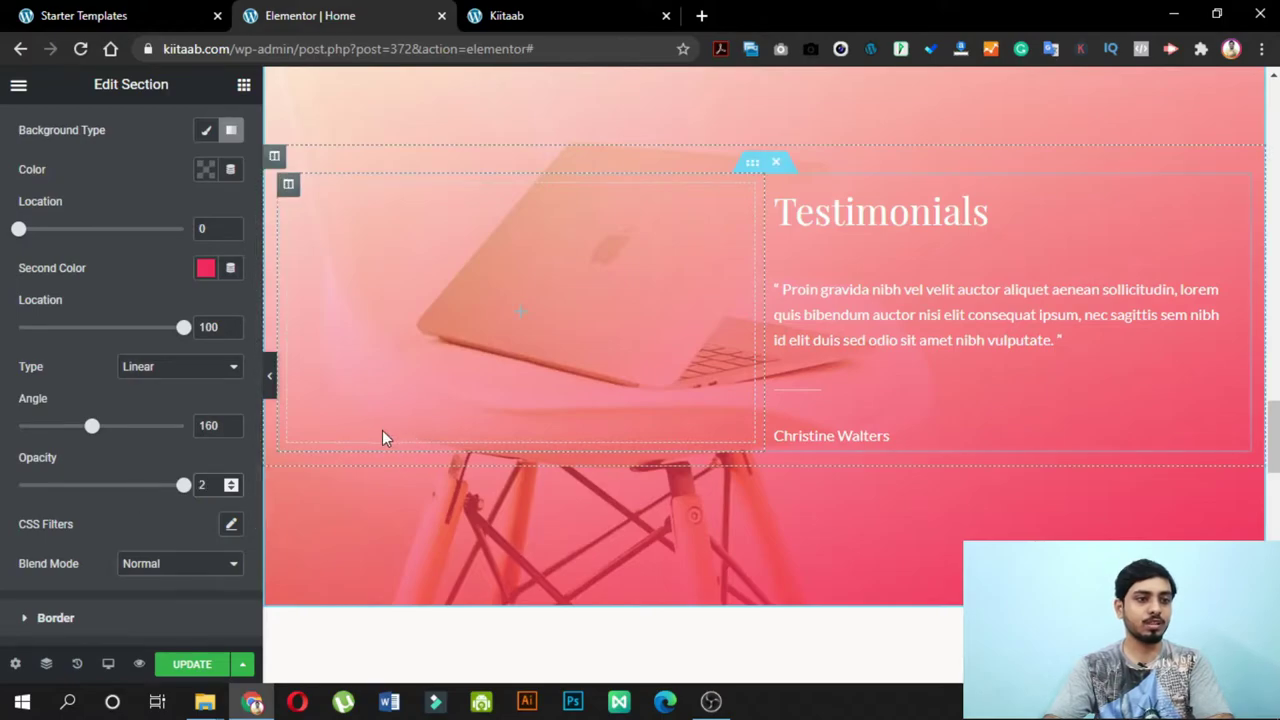
scroll(612, 425, "up", 3)
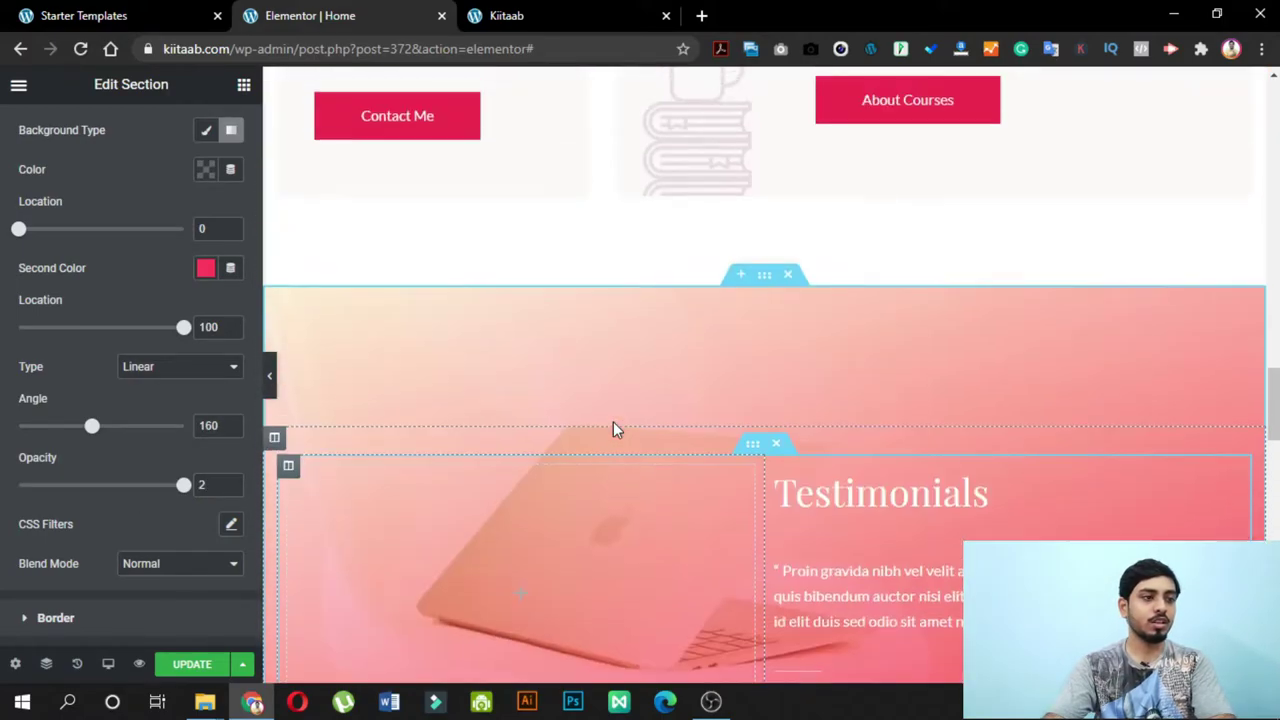
- Open the portrait image beside the My Story text for editing
scroll(634, 444, "down", 5)
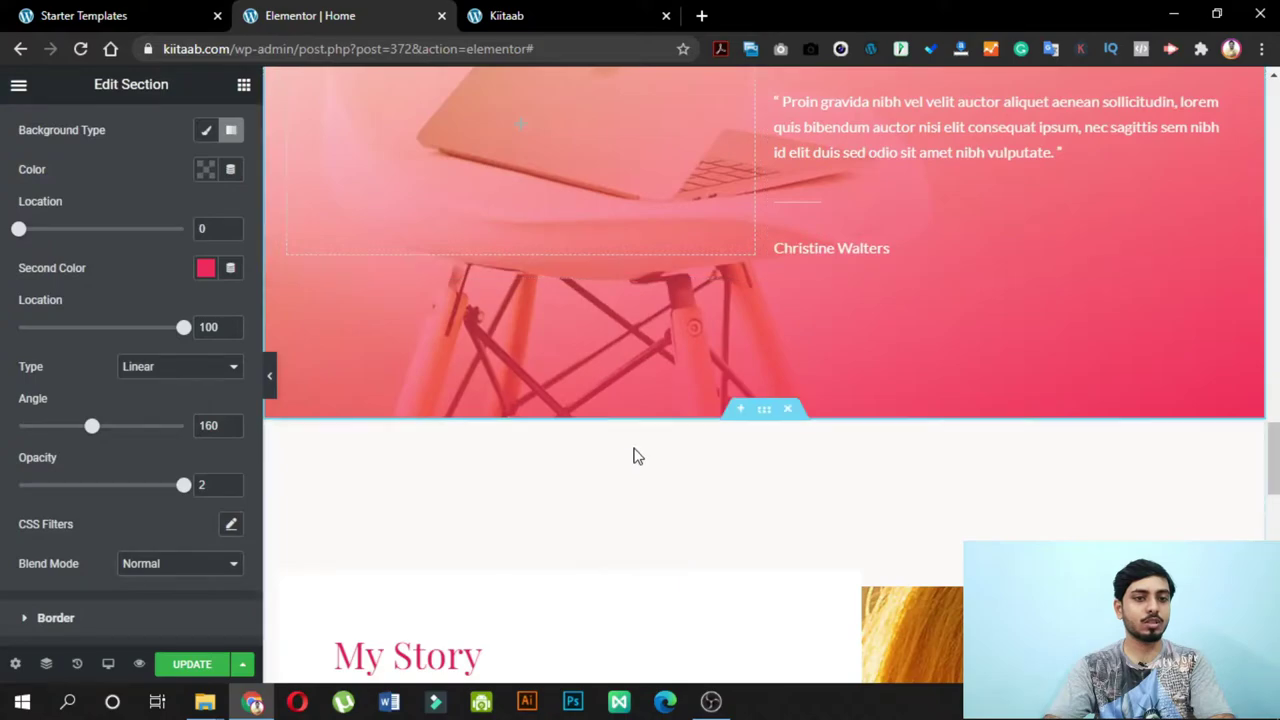
scroll(634, 456, "down", 4)
scroll(1020, 375, "down", 4)
scroll(1028, 380, "up", 3)
left_click(1058, 305)
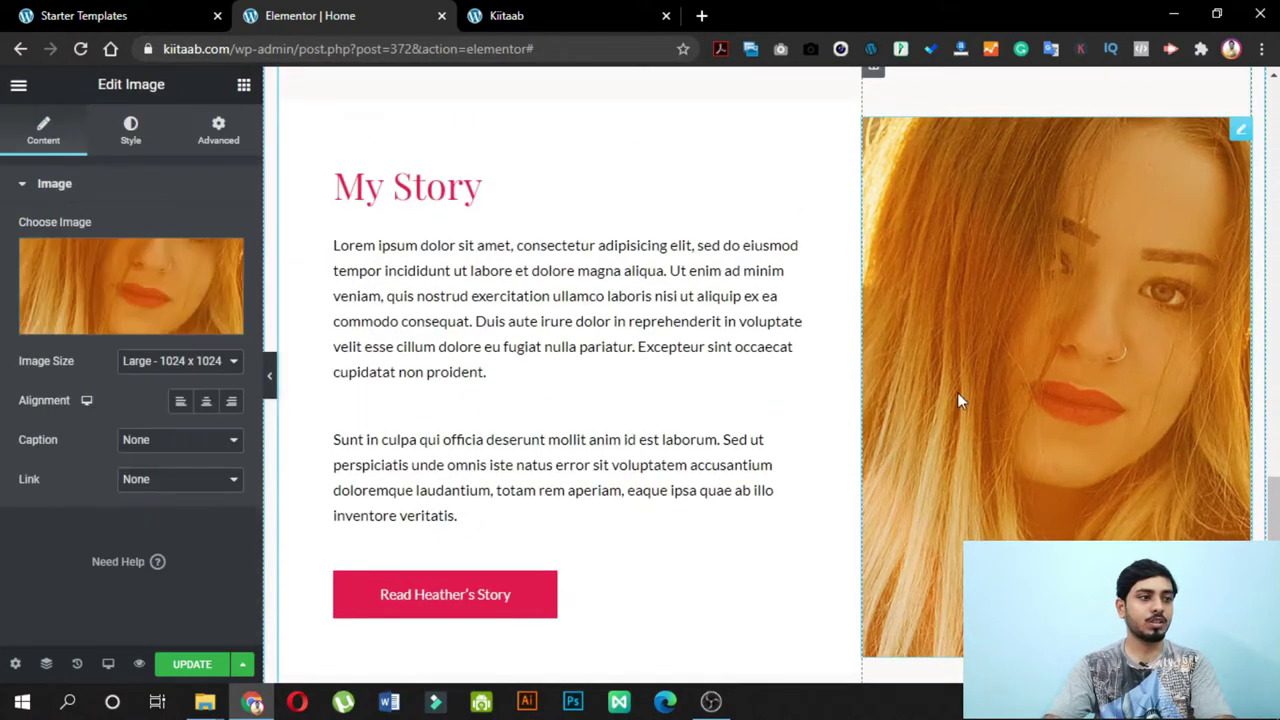
- Replace the portrait beside the My Story text with avatar.png from the media library and preview the section
left_click(67, 327)
left_click(262, 390)
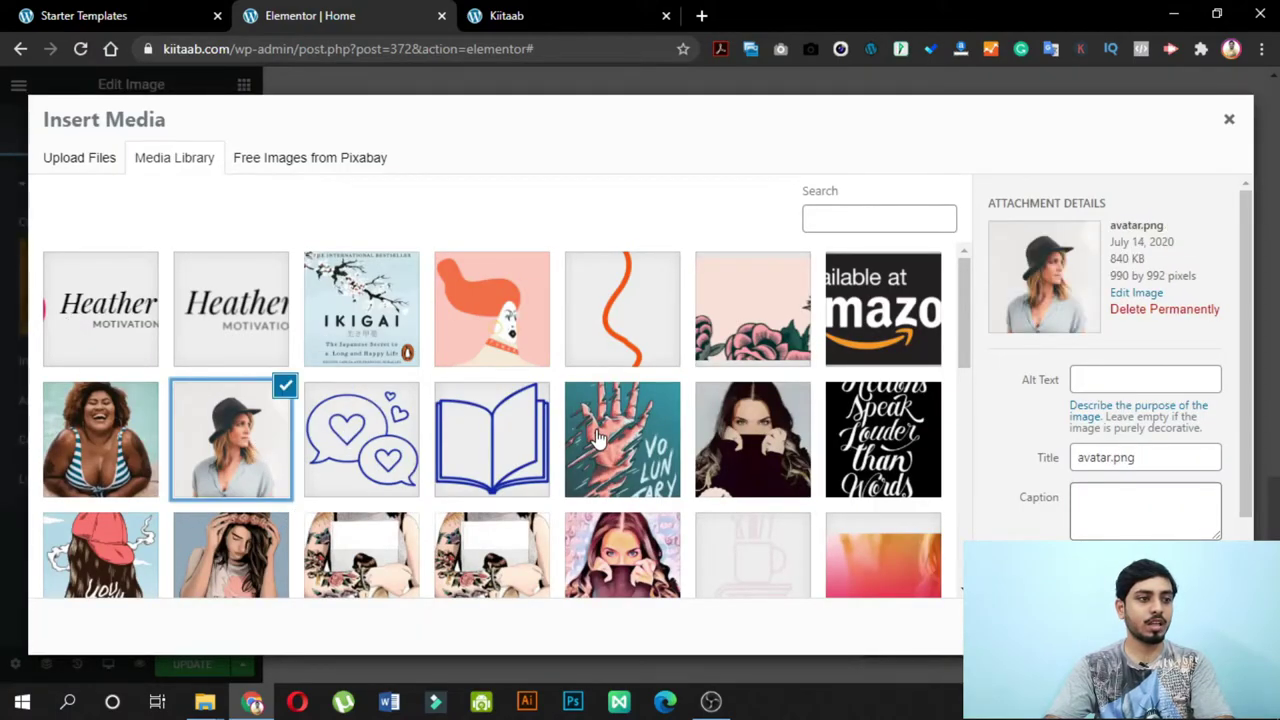
scroll(598, 448, "down", 5)
scroll(437, 478, "up", 2)
scroll(437, 481, "down", 1)
scroll(323, 517, "down", 3)
left_click(214, 570)
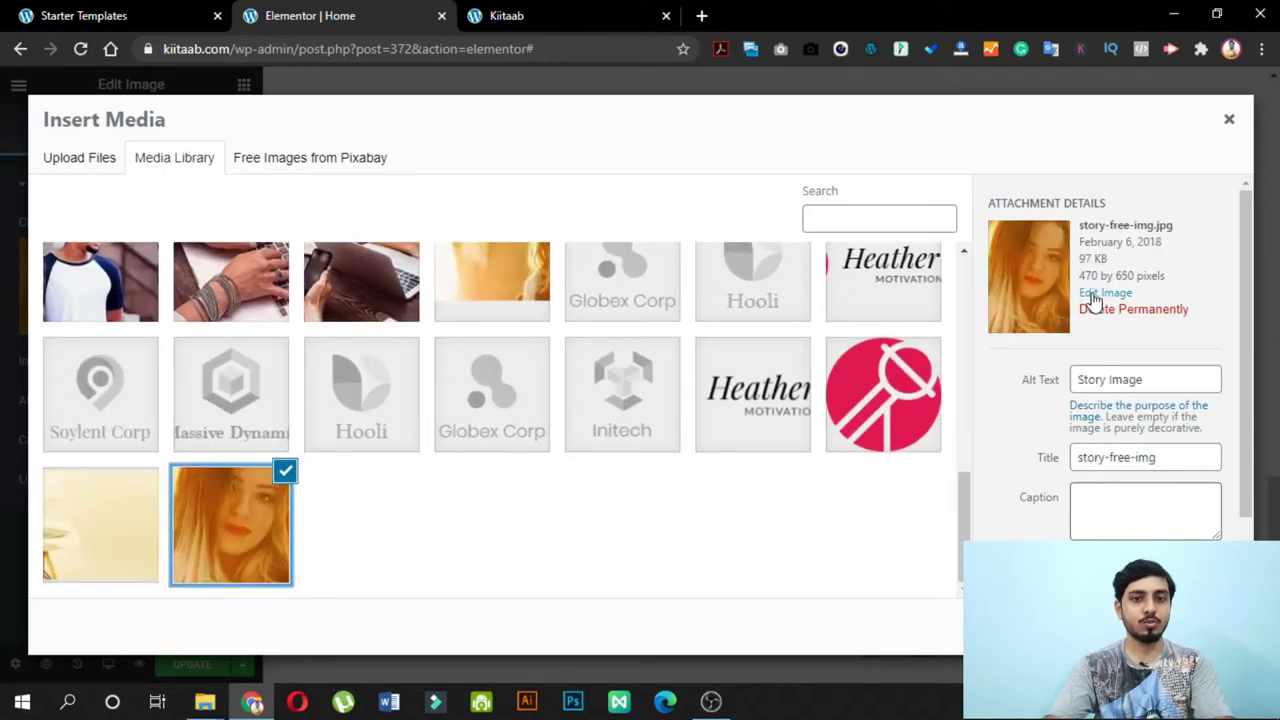
scroll(365, 510, "up", 5)
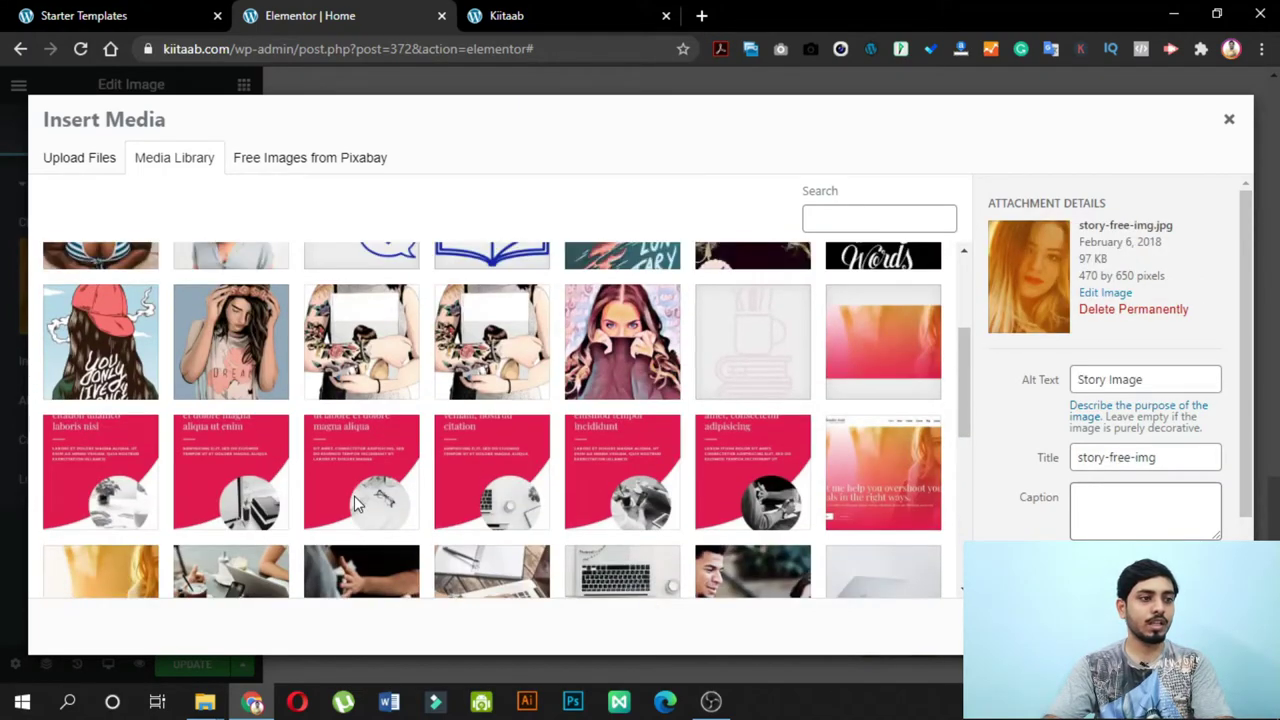
left_click(245, 410)
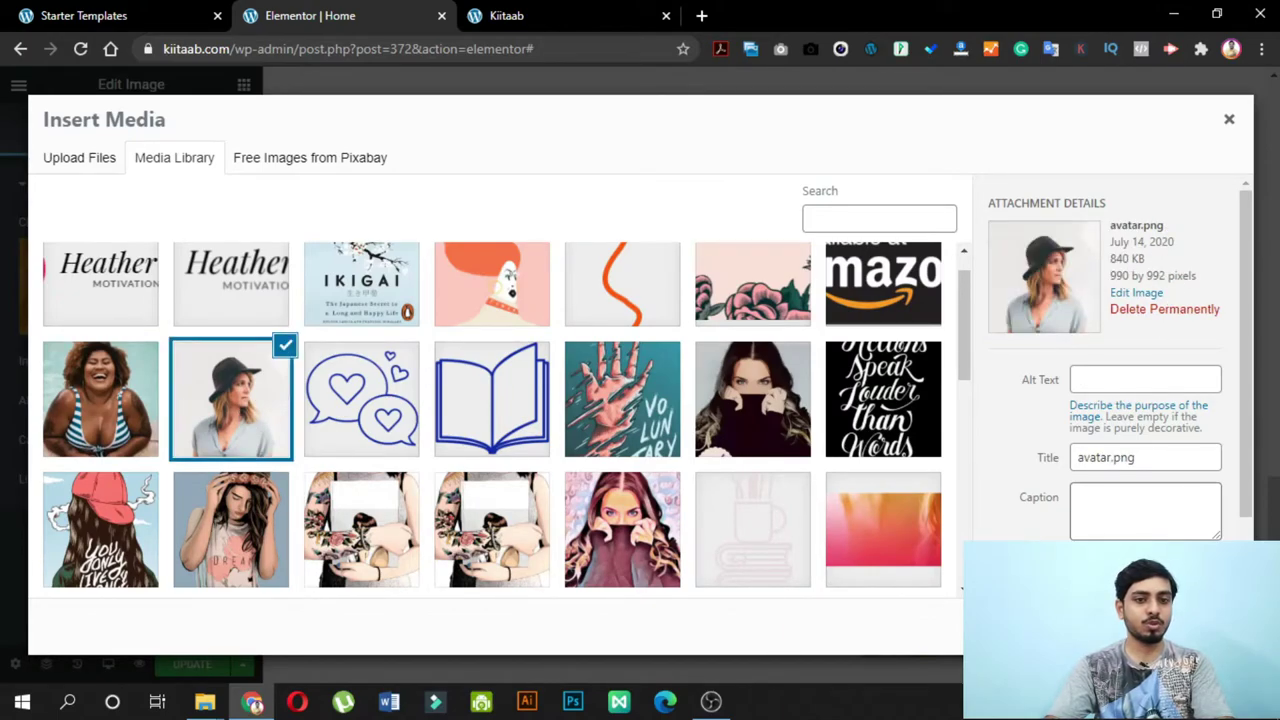
left_click(1190, 628)
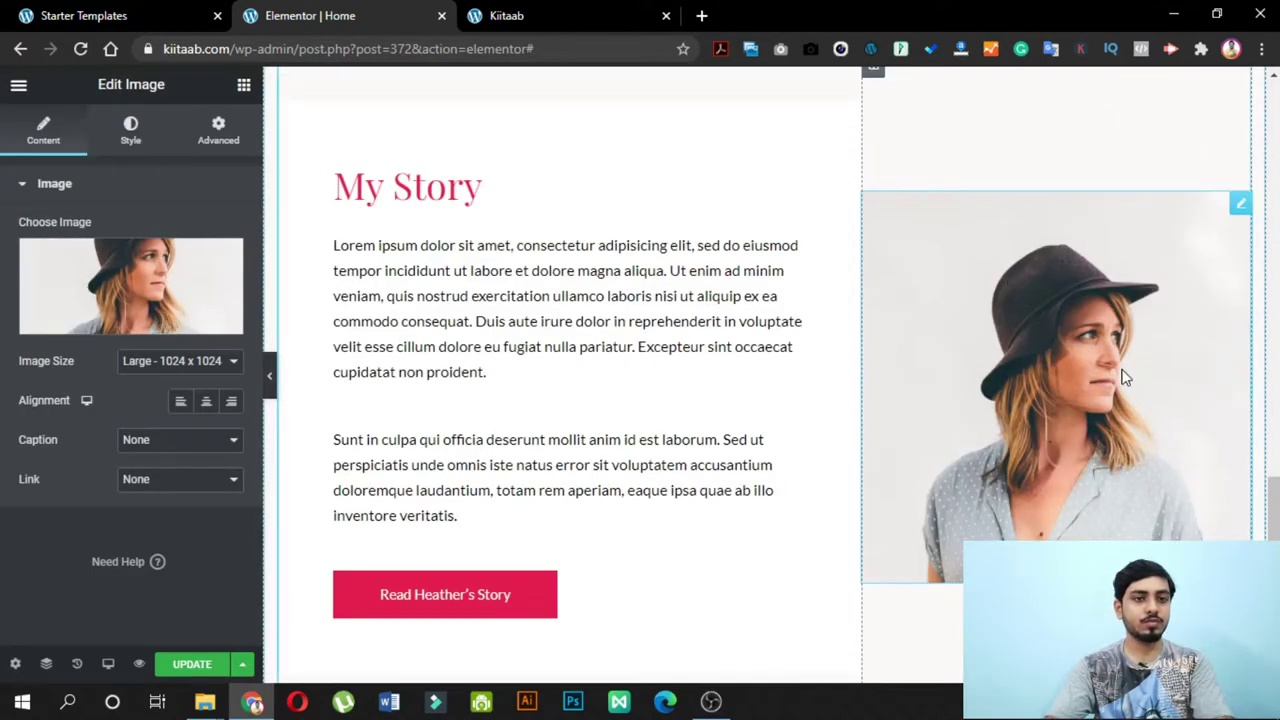
left_click(272, 393)
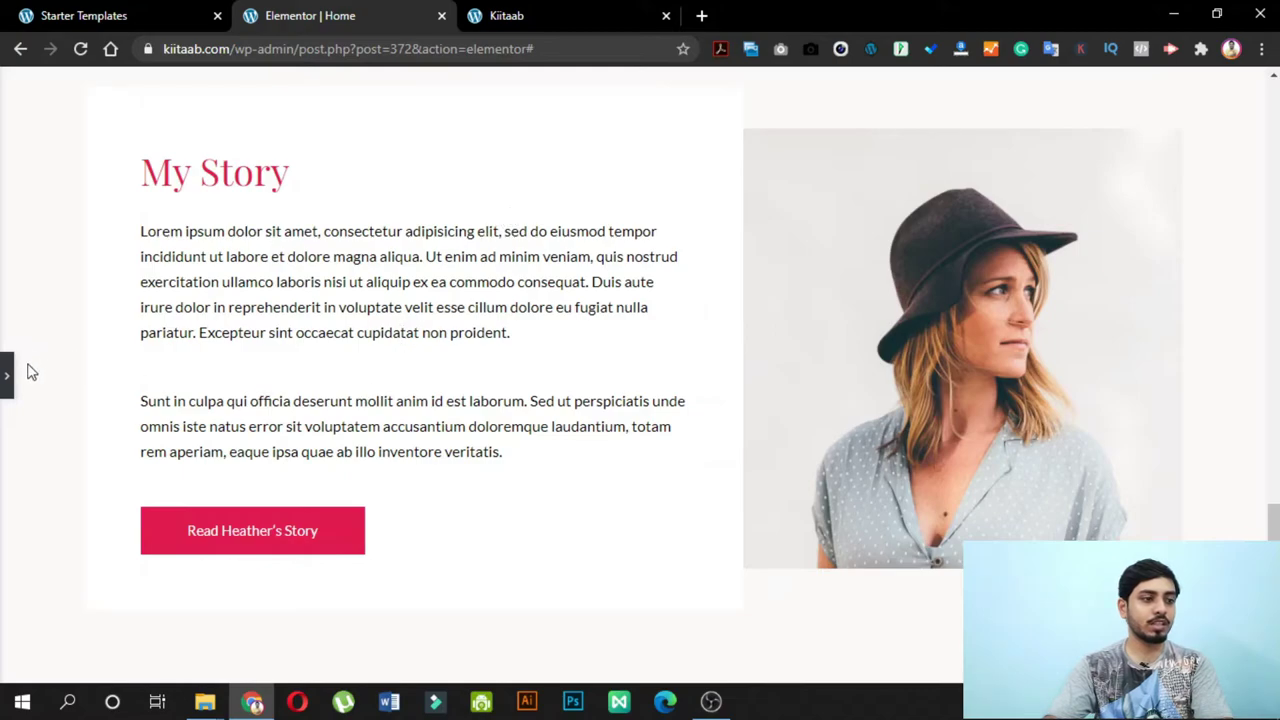
left_click(15, 392)
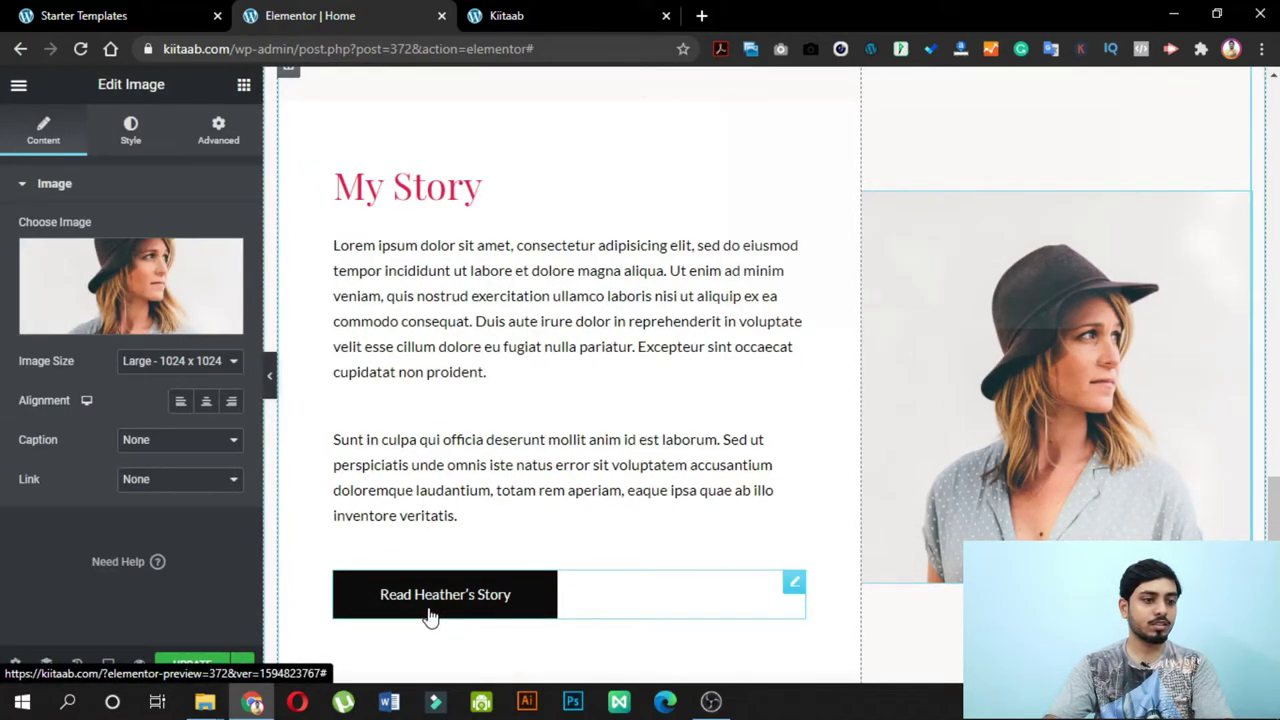
- Replace the name in the My Story section's button text with the site owner's first name
left_click(460, 612)
left_click(460, 612)
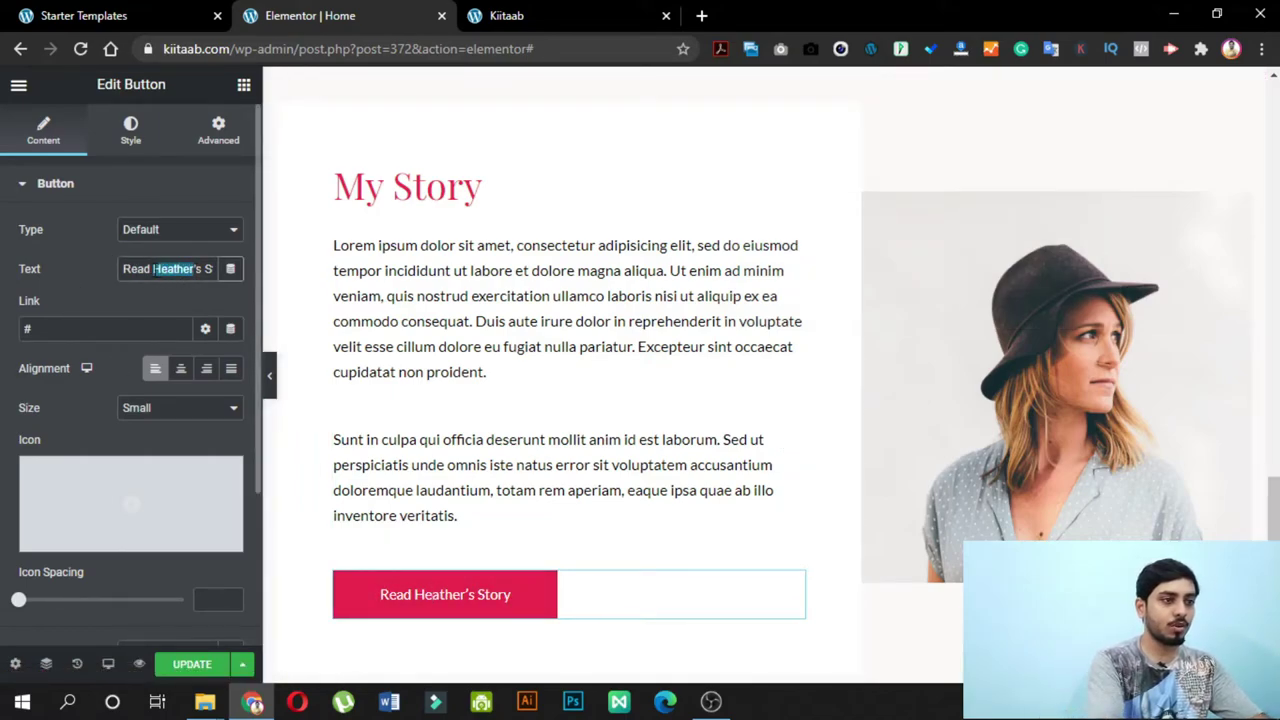
type("Pallab")
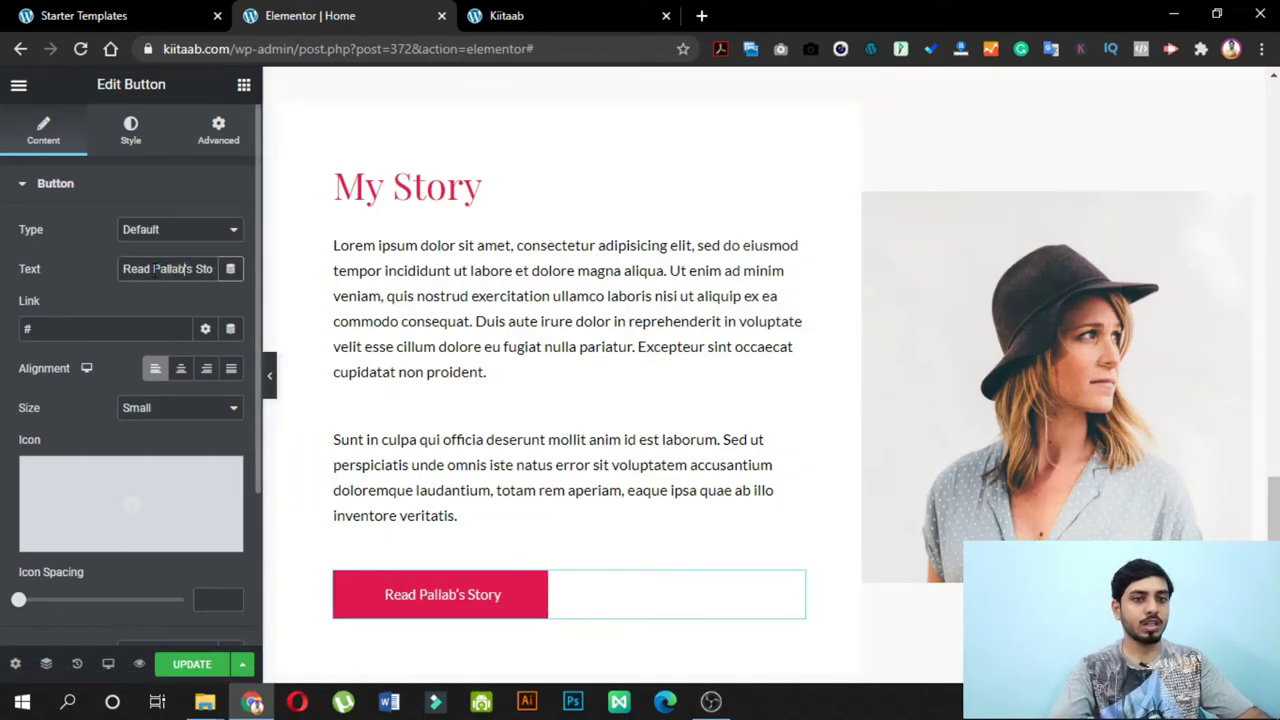
- Upload the photo 2.jpg from the computer and insert it as the image beside the My Story text
left_click(977, 263)
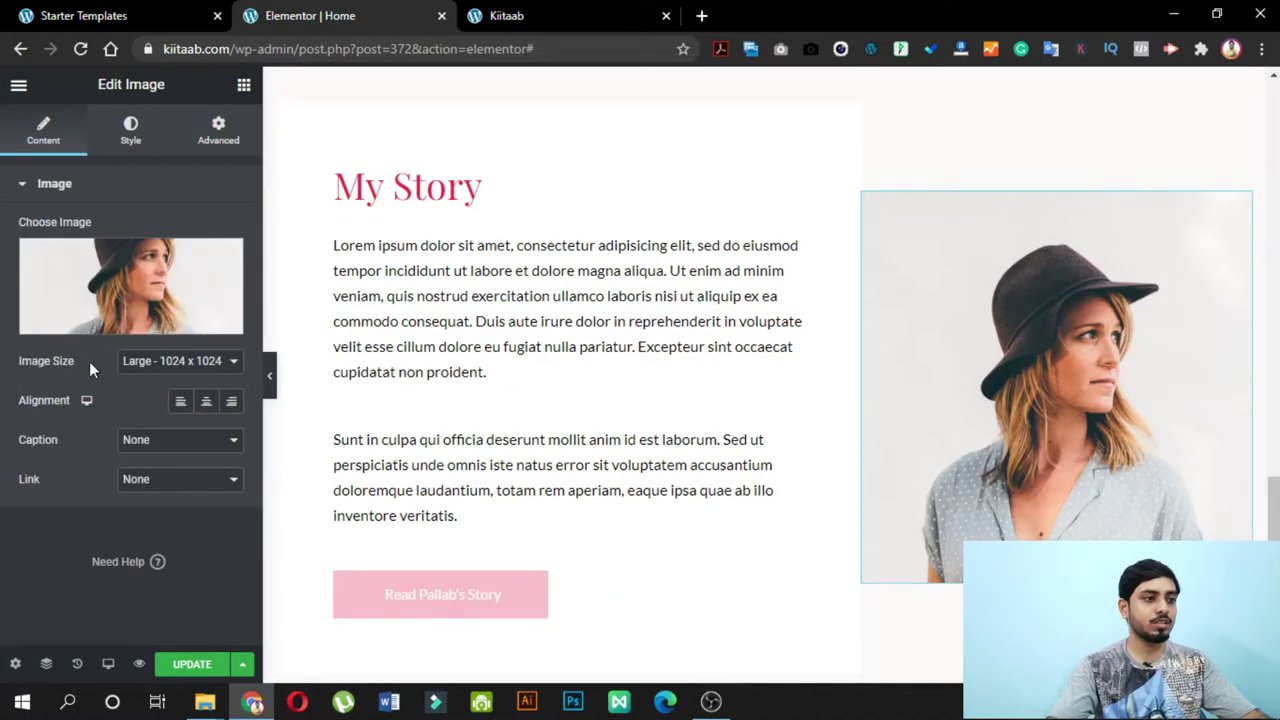
left_click(116, 330)
left_click(110, 158)
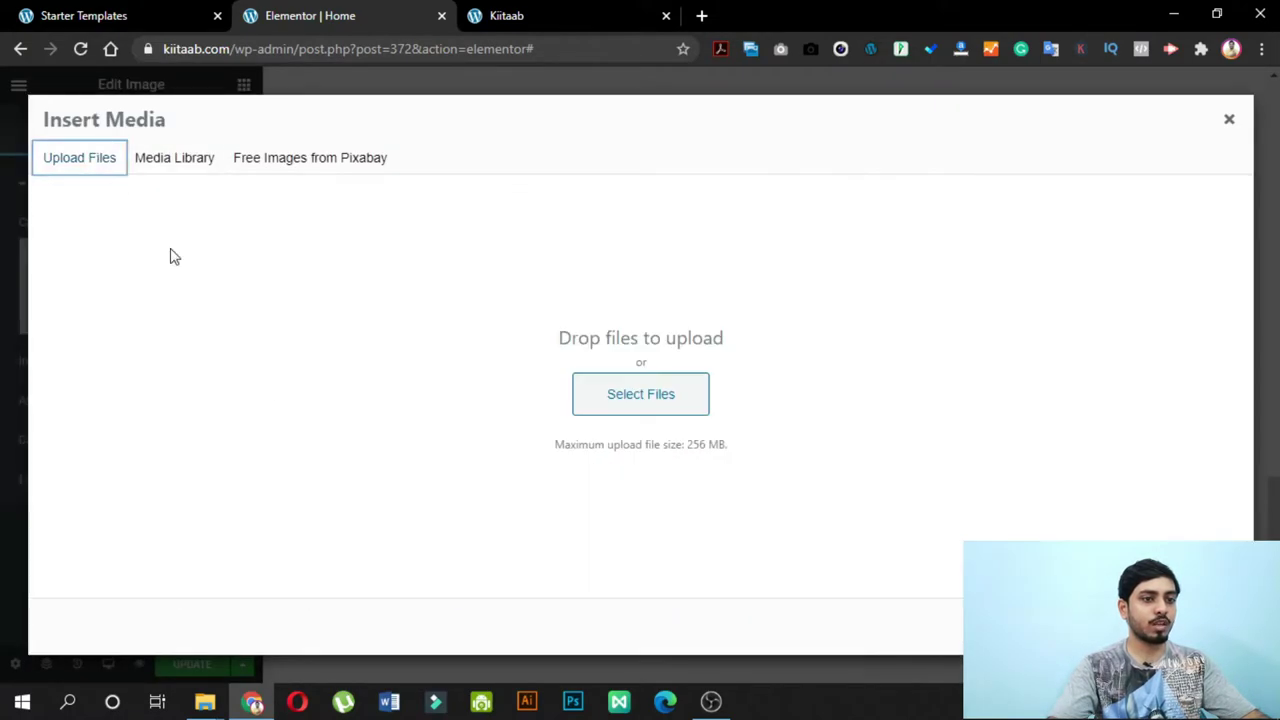
left_click(663, 404)
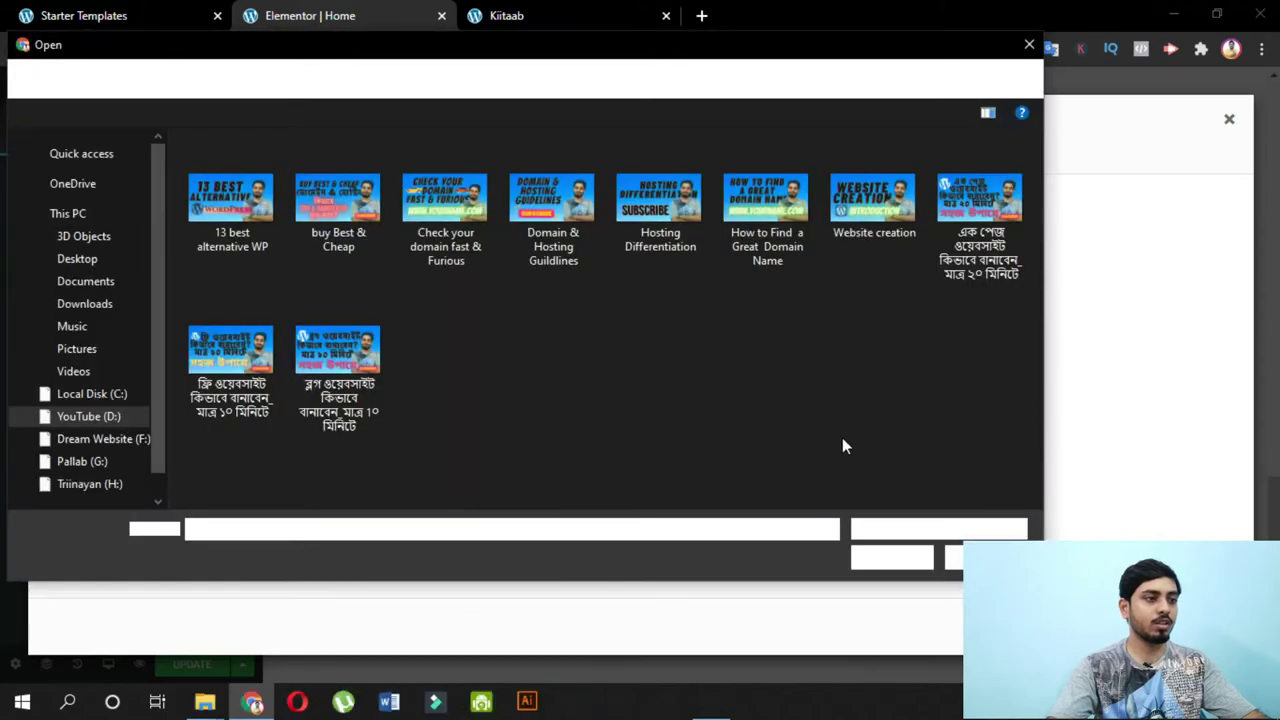
left_click(888, 551)
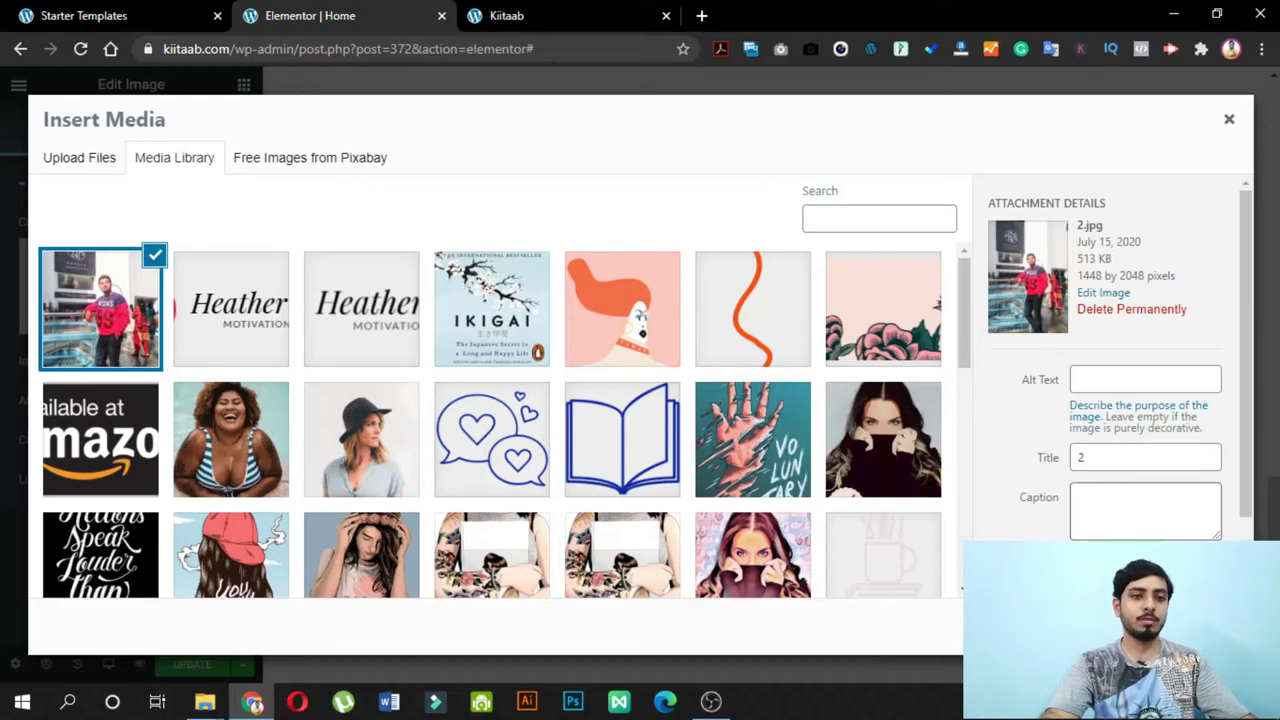
left_click(1185, 630)
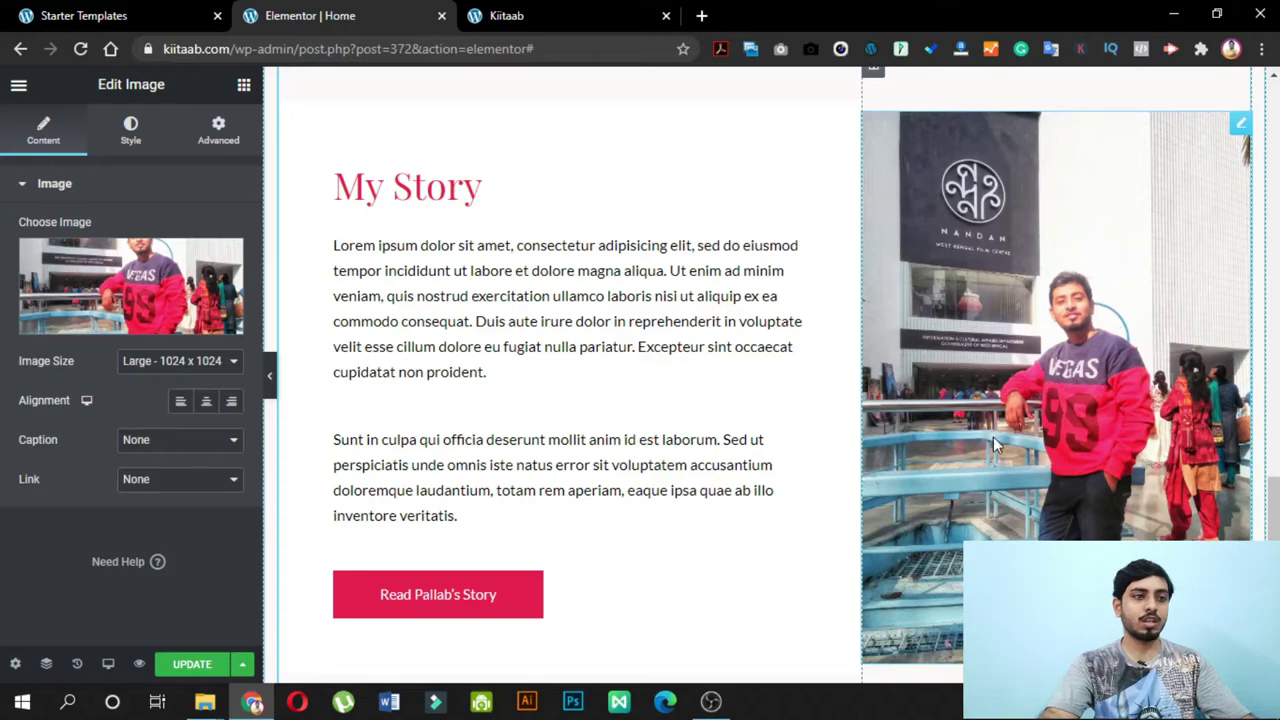
- Examine the column structures offered for a new section below My Story, without adding one
scroll(1136, 329, "down", 8)
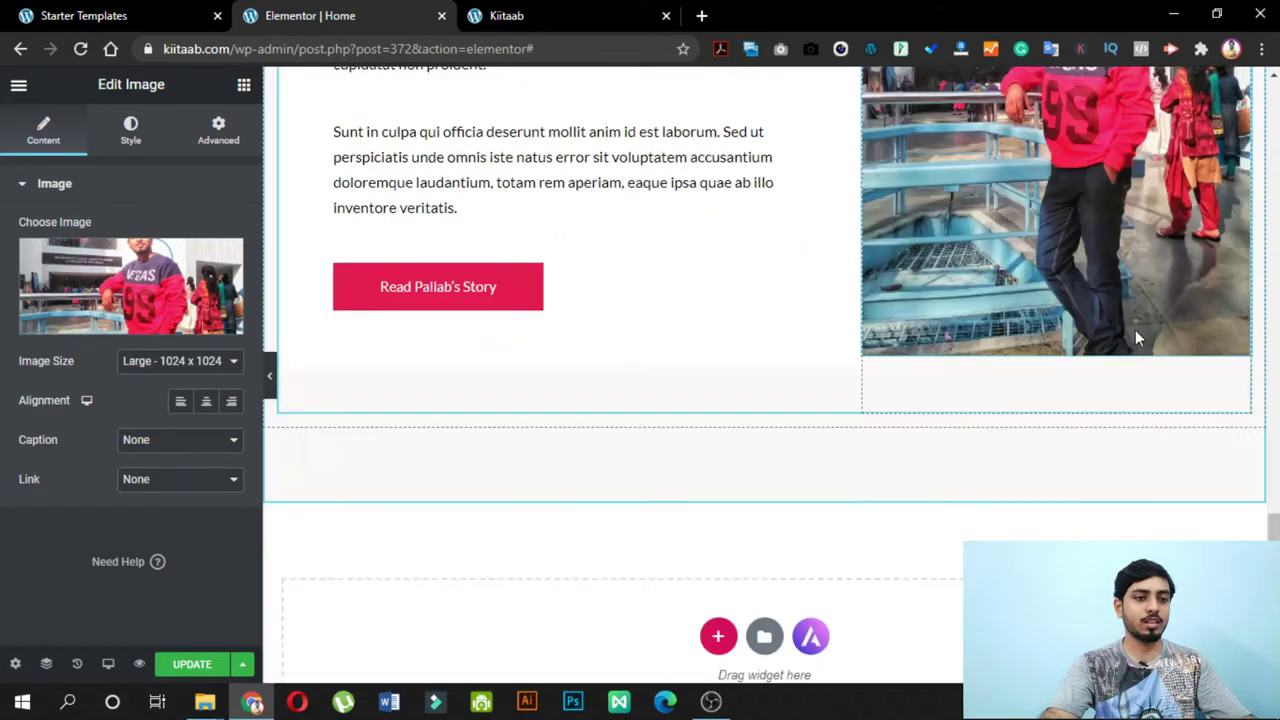
scroll(1007, 450, "down", 3)
scroll(802, 530, "up", 5)
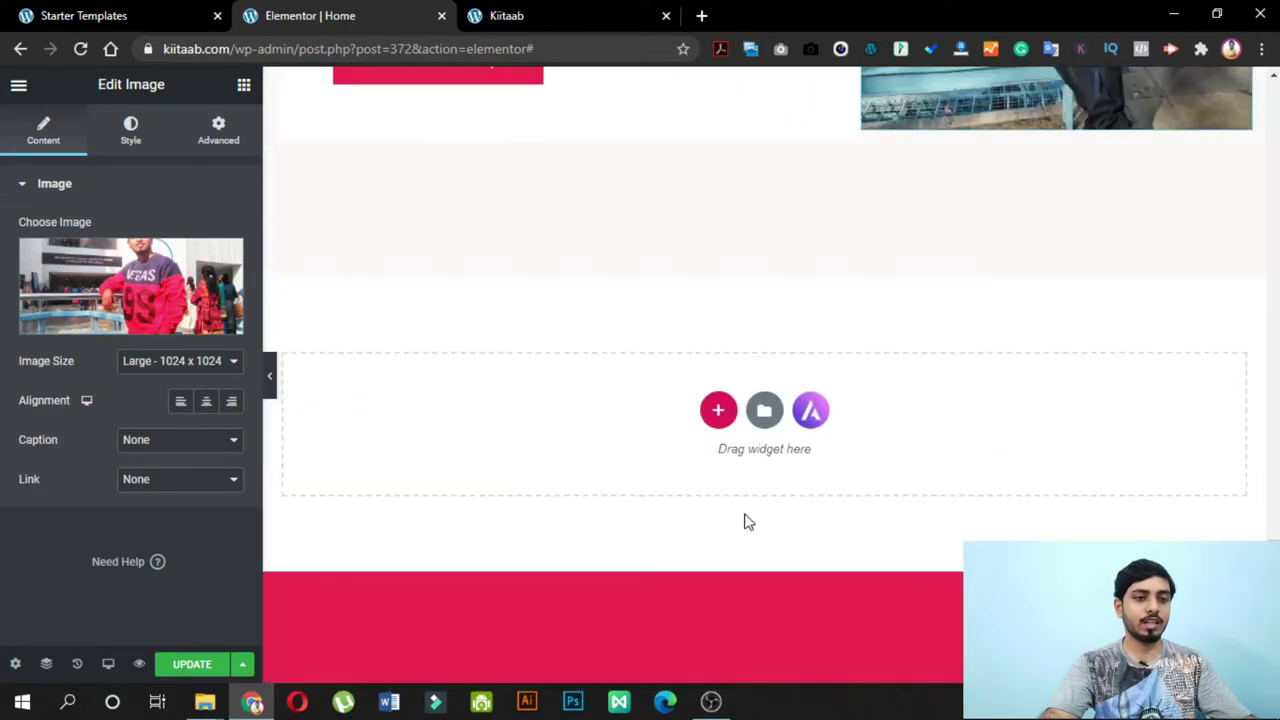
left_click(717, 411)
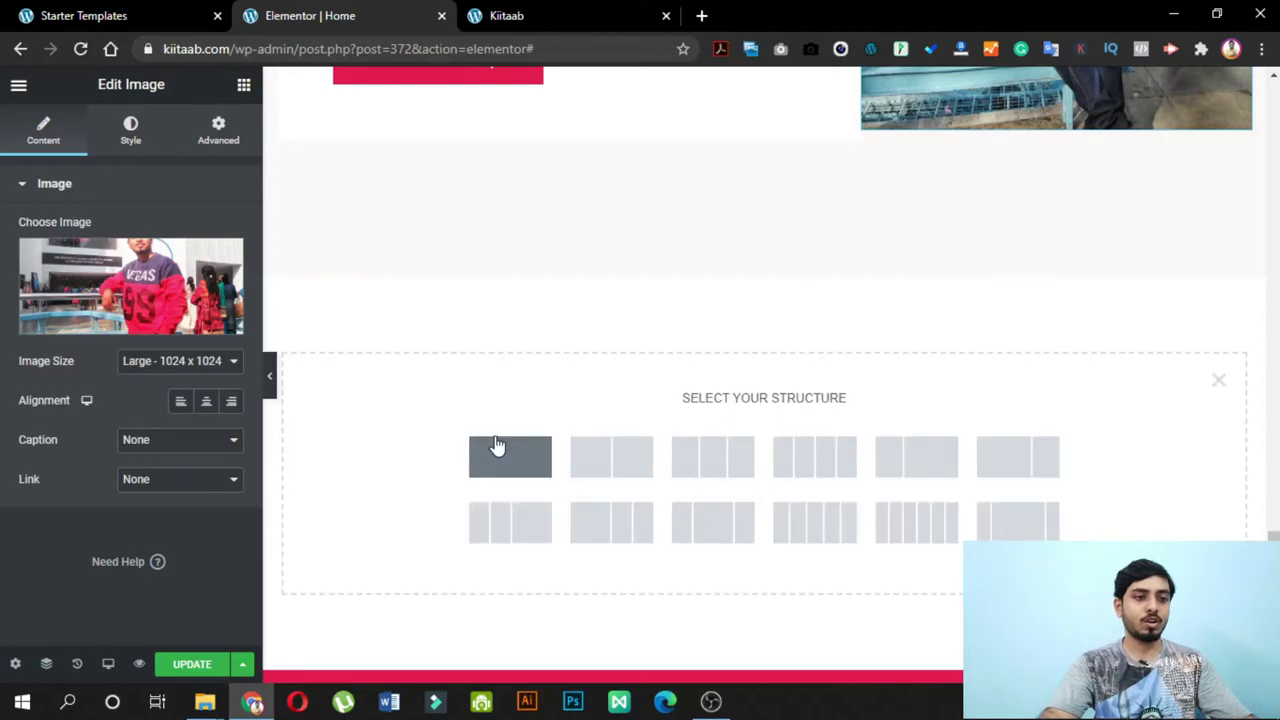
left_click(1217, 381)
- Browse the Elementor library's blocks and try to use the light statistics block with 85%, 90% and 62%
left_click(764, 411)
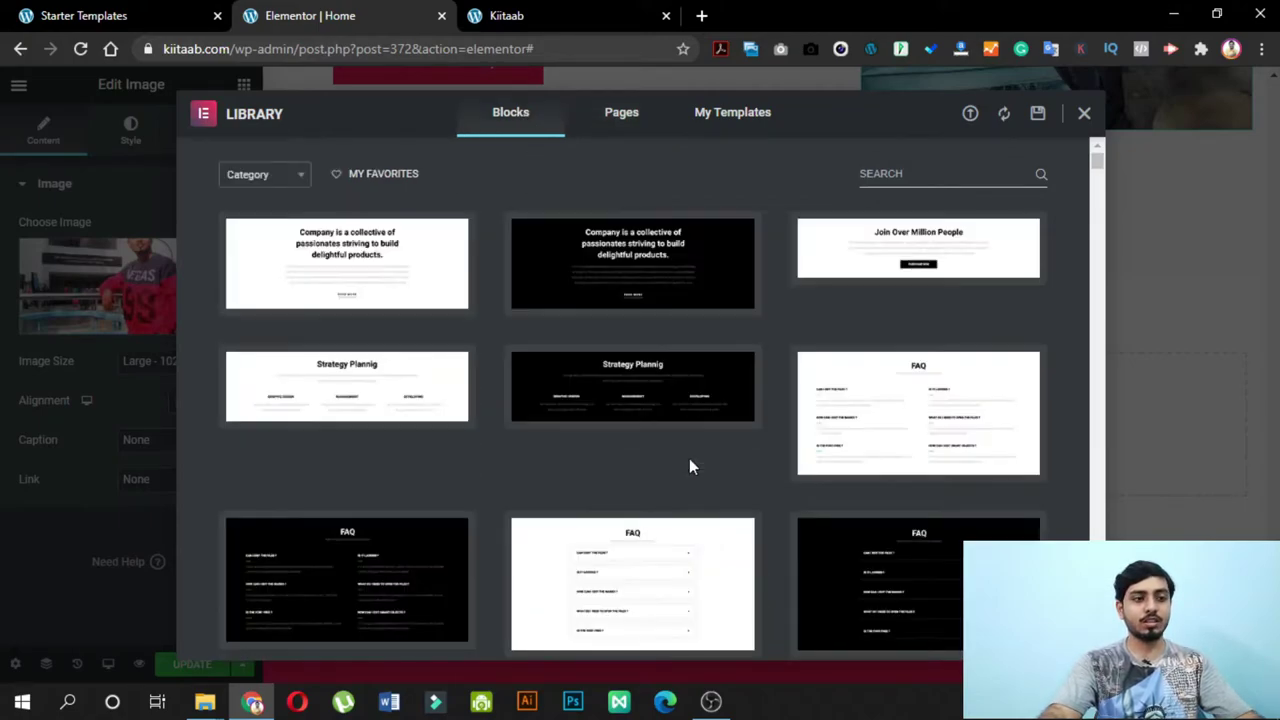
scroll(768, 457, "down", 5)
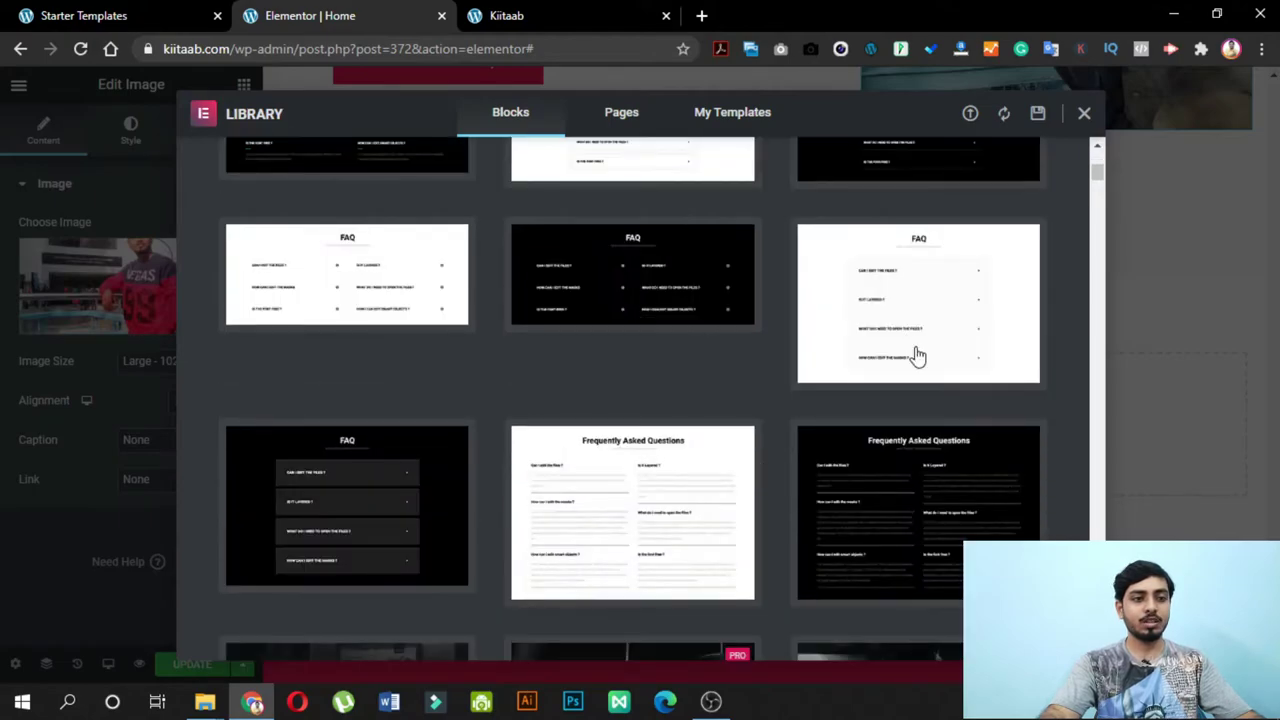
scroll(826, 410, "down", 5)
scroll(846, 397, "down", 3)
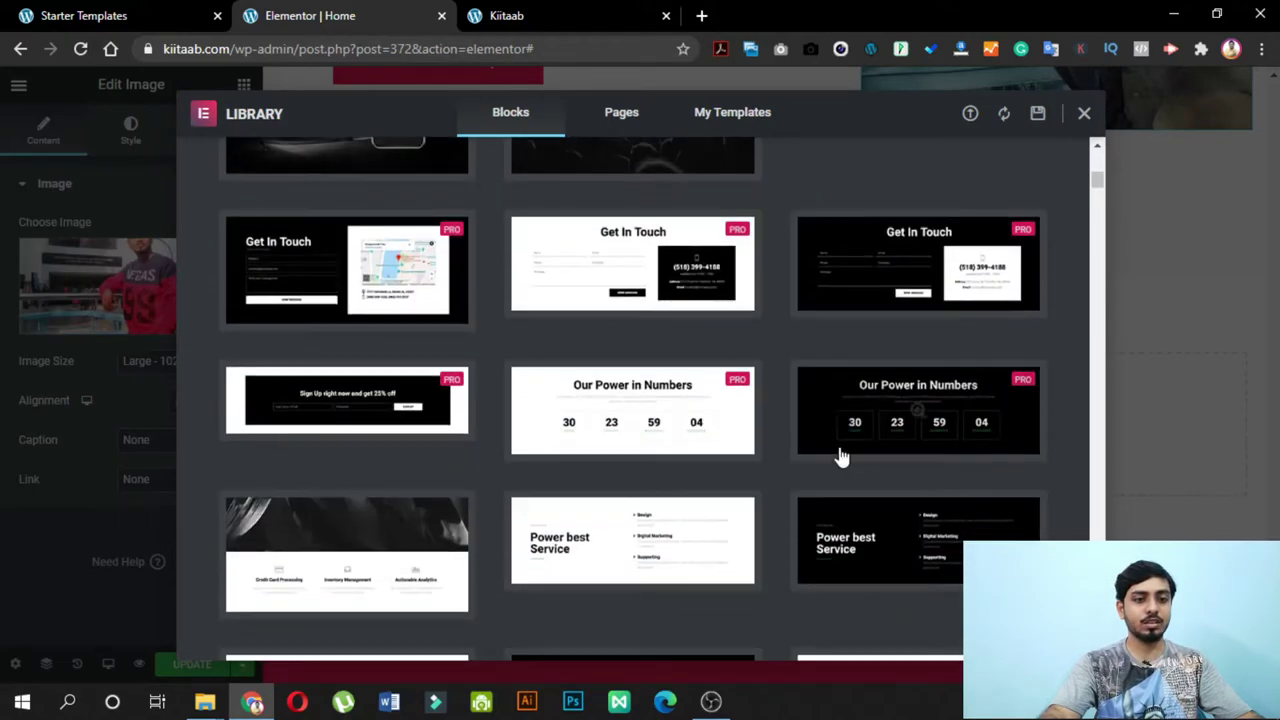
scroll(878, 555, "down", 4)
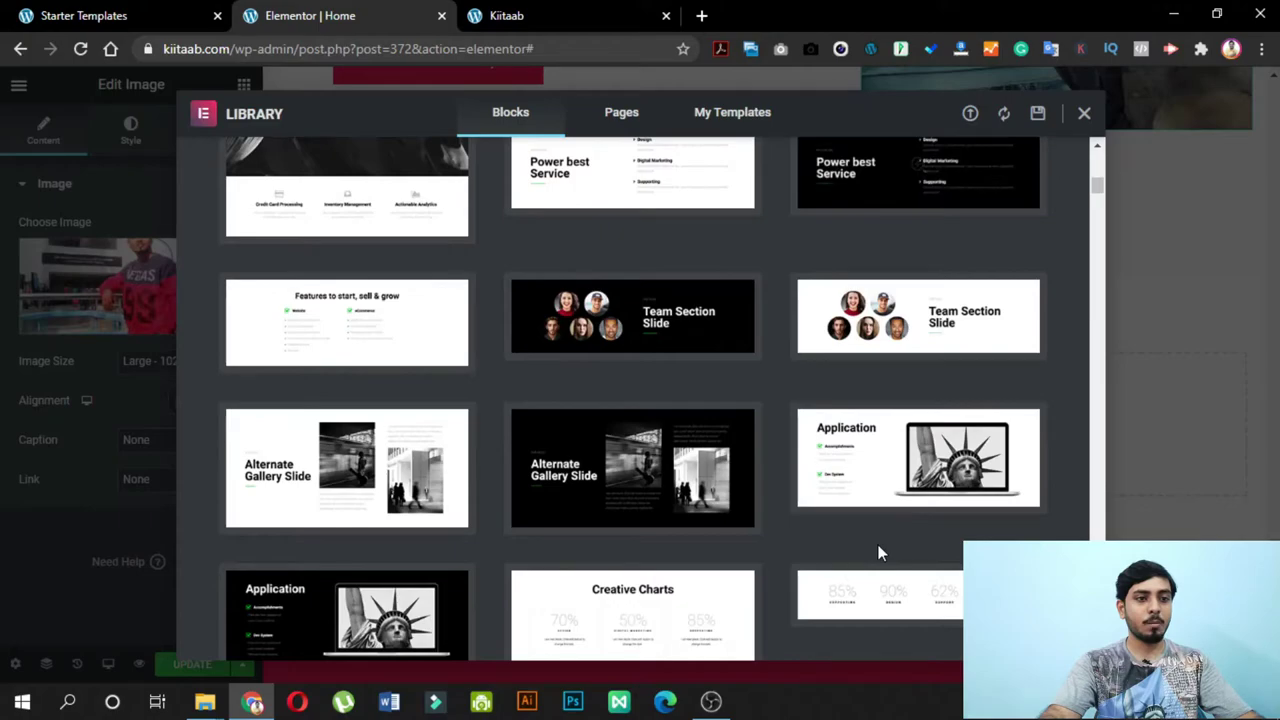
scroll(880, 553, "down", 3)
scroll(880, 555, "down", 3)
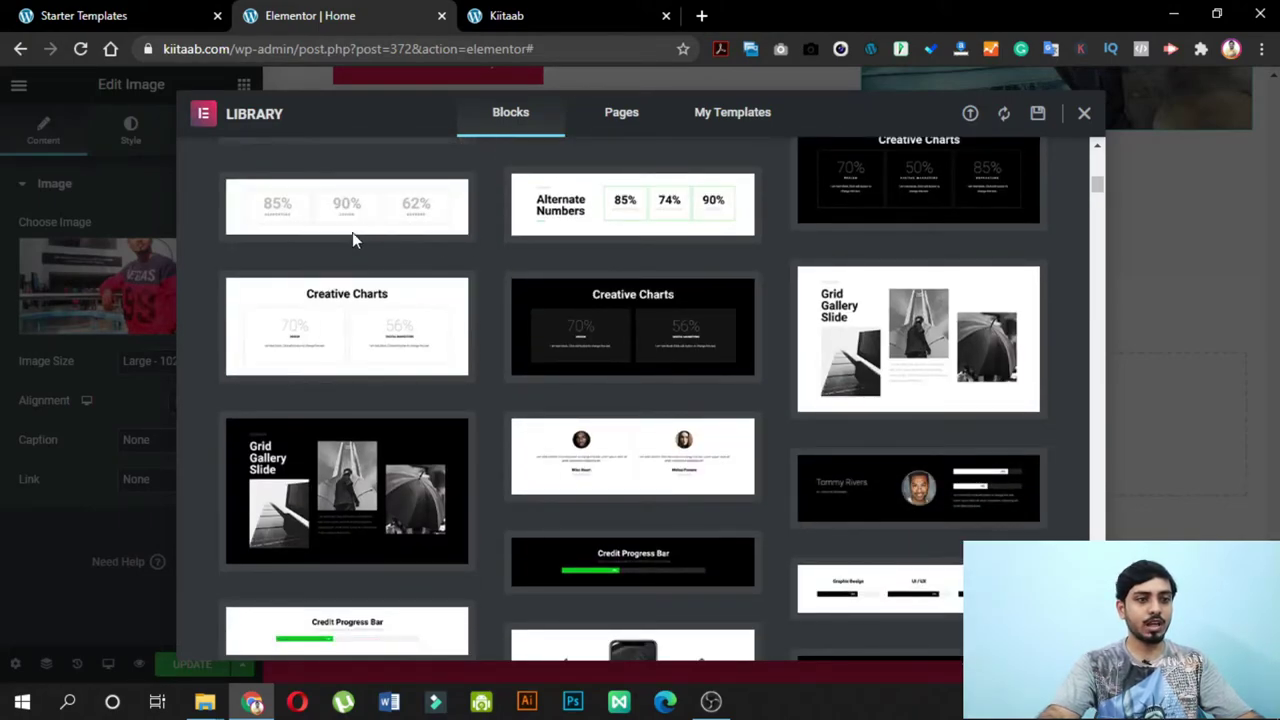
left_click(257, 241)
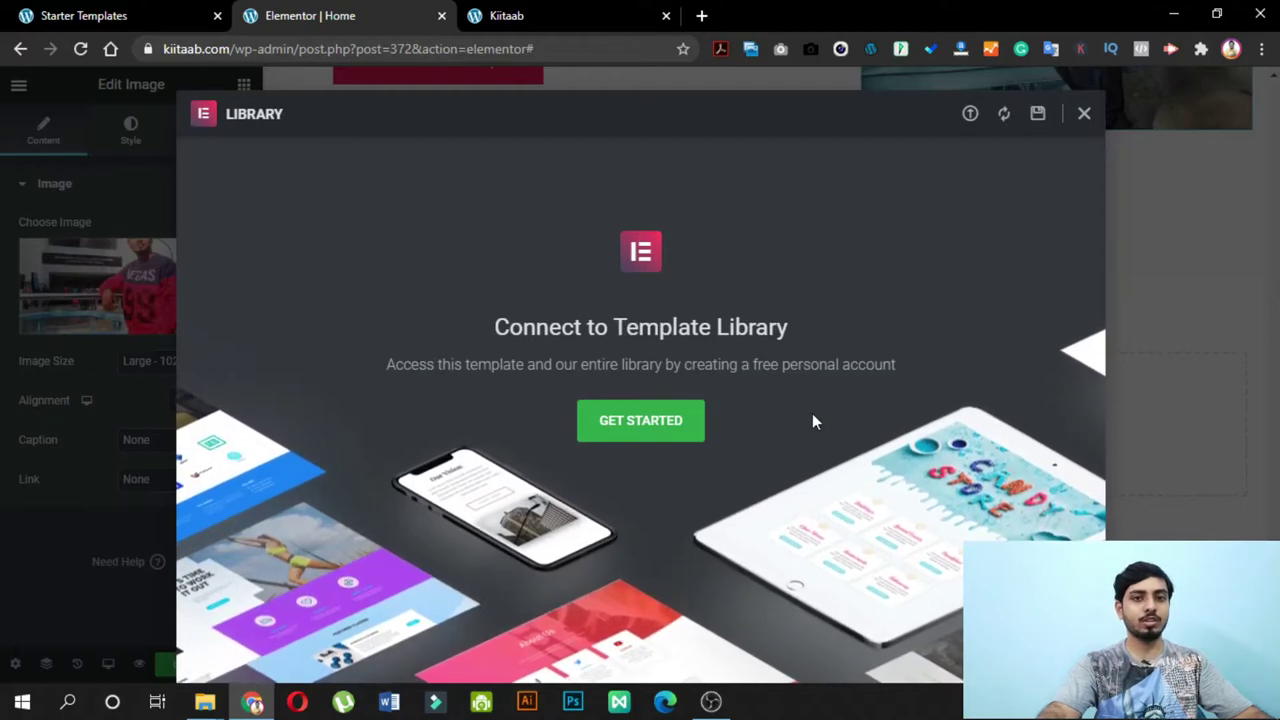
left_click(1082, 116)
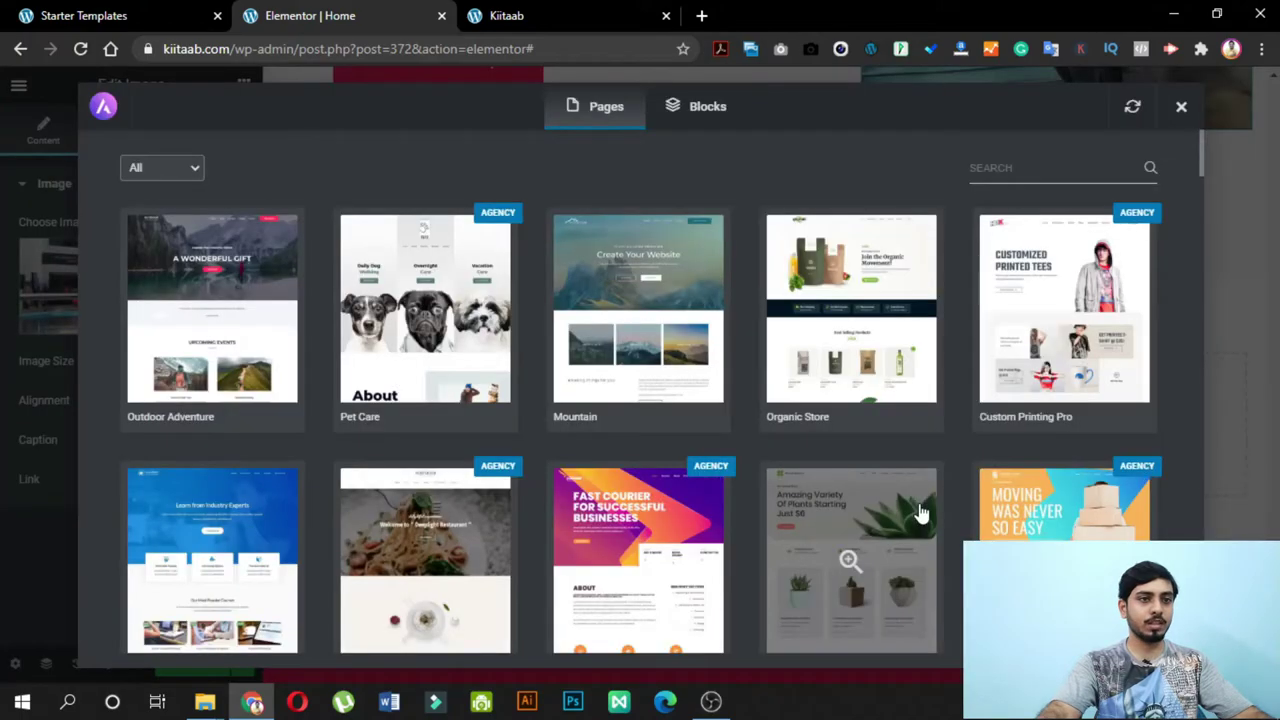
- Import the light four-icon statistics block with 352 Projects Completed and 120+ Happy Customers from the Starter Templates blocks
left_click(703, 130)
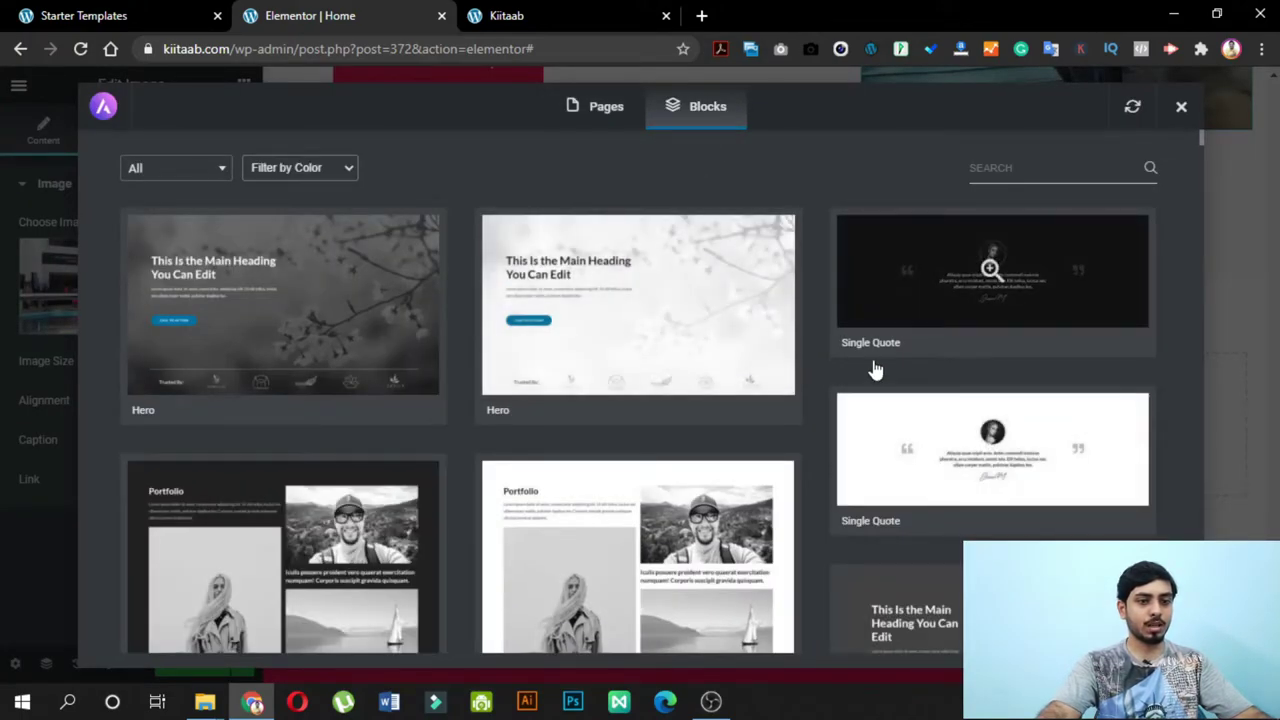
scroll(875, 370, "down", 10)
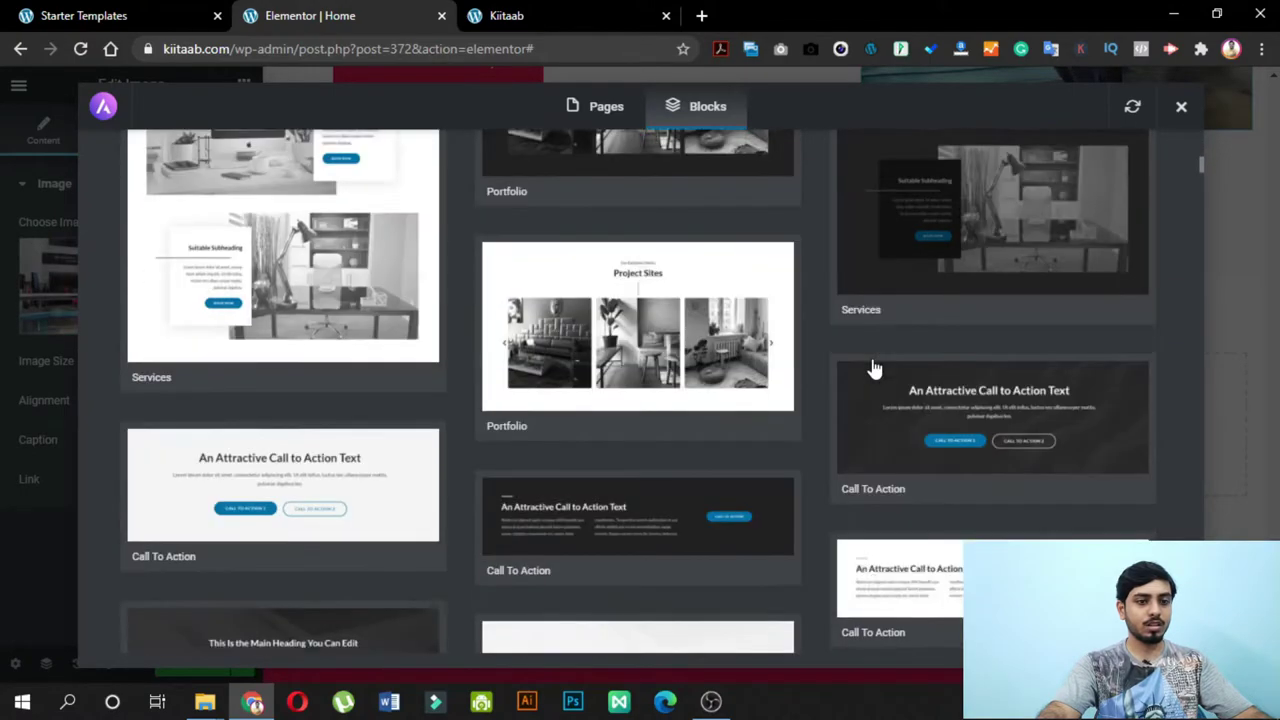
scroll(875, 370, "down", 3)
scroll(875, 370, "down", 10)
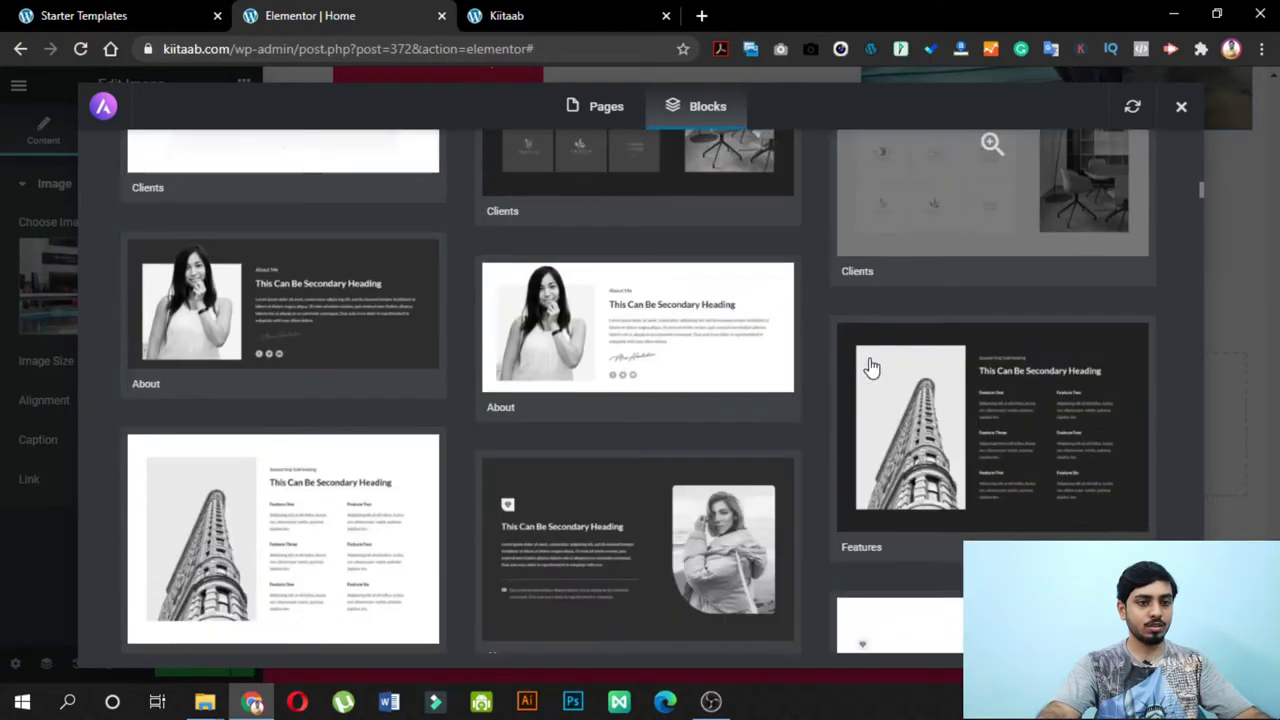
scroll(870, 370, "down", 10)
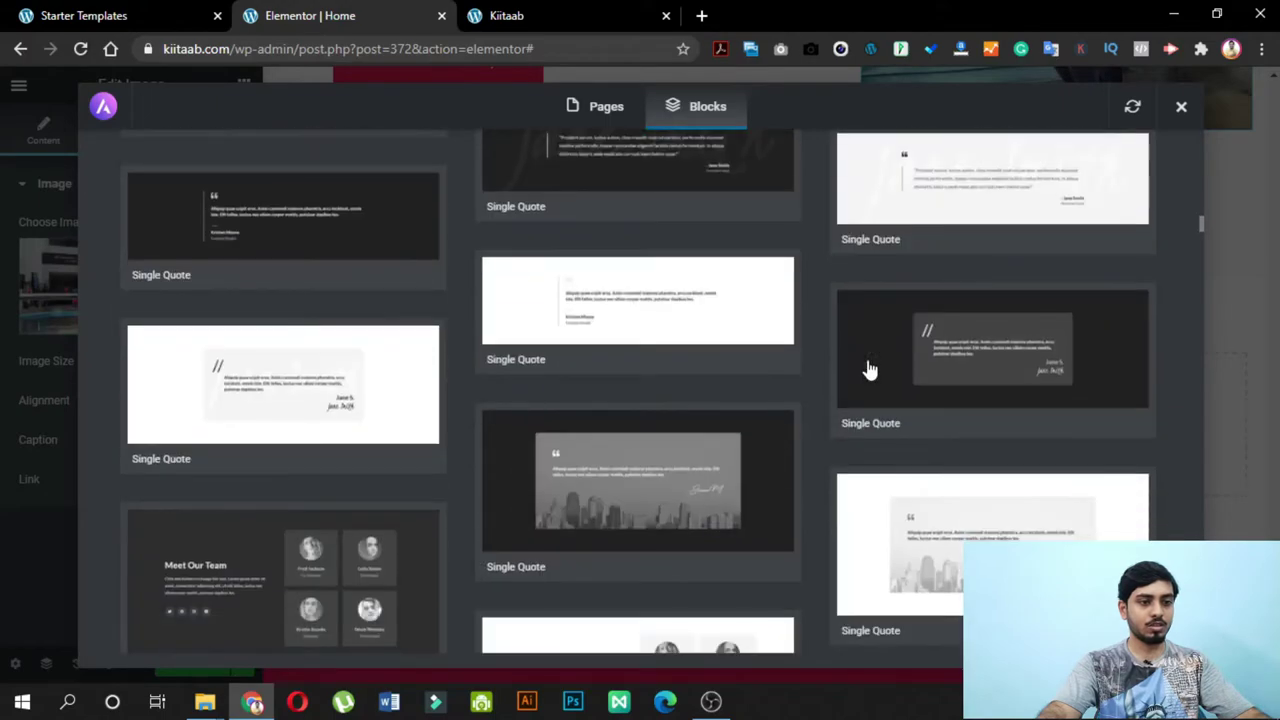
scroll(870, 372, "down", 4)
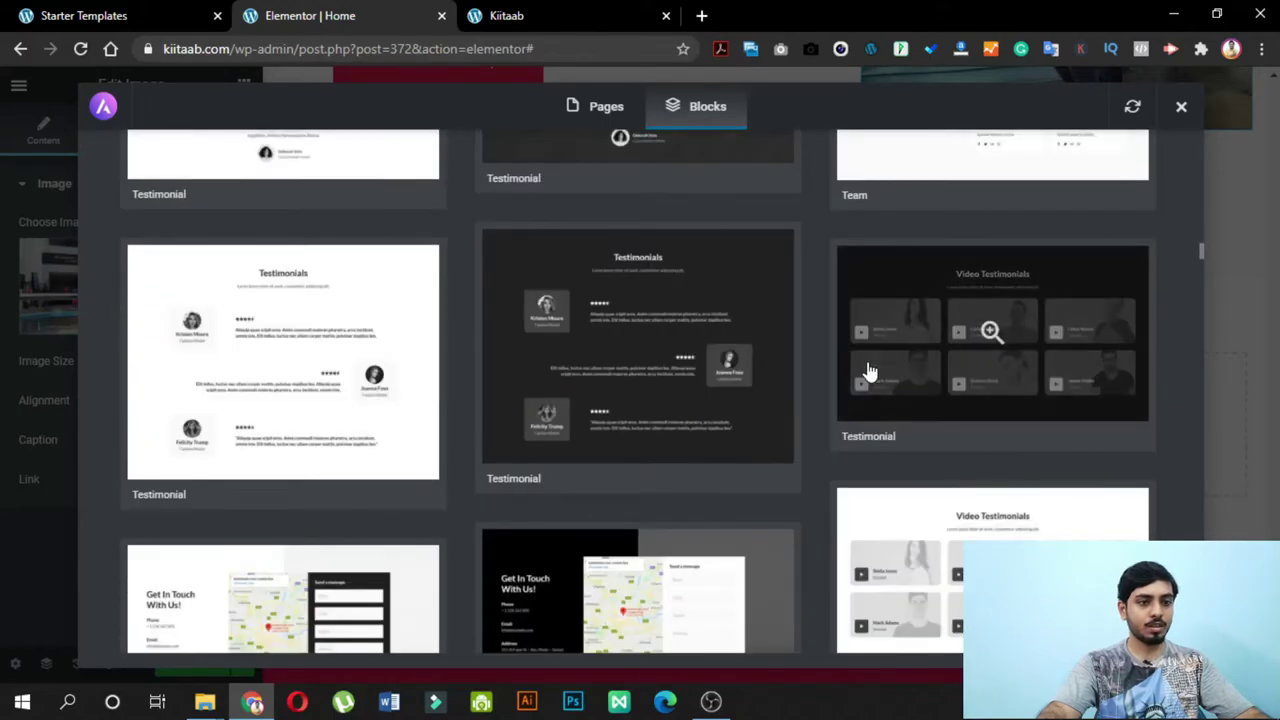
scroll(870, 372, "down", 4)
scroll(865, 375, "down", 10)
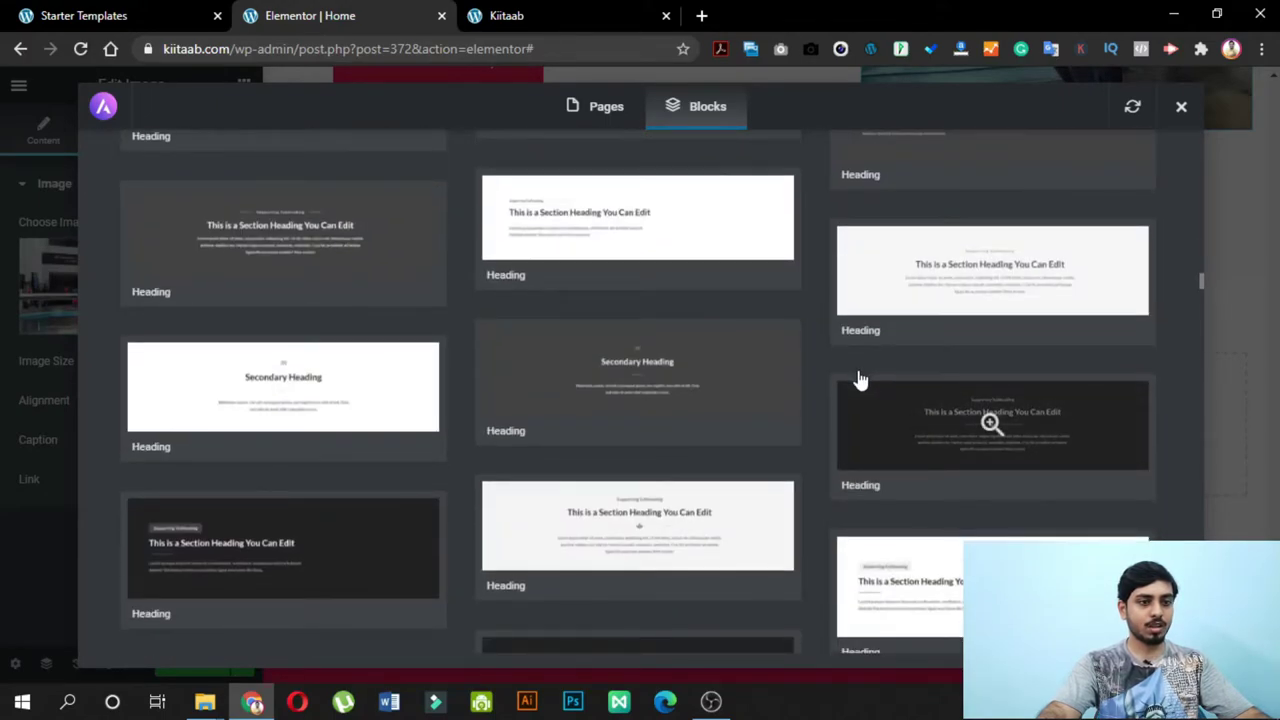
scroll(856, 383, "down", 8)
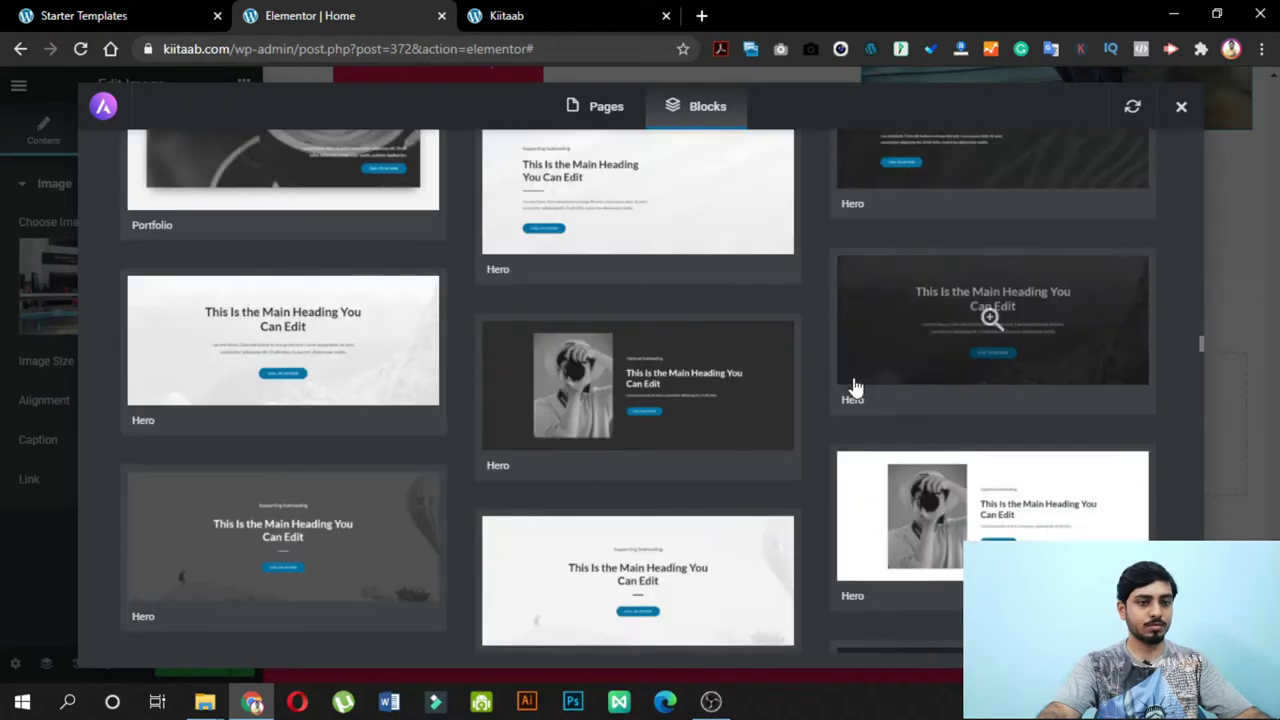
scroll(855, 388, "down", 8)
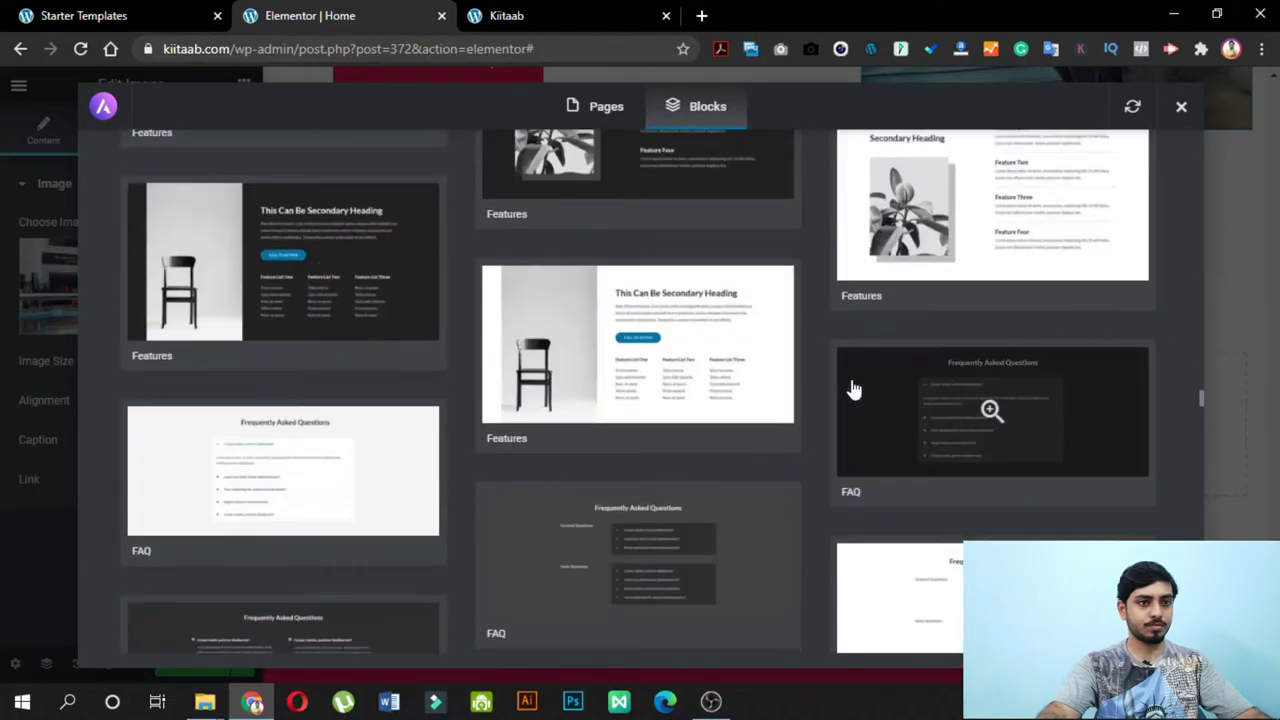
scroll(852, 390, "up", 5)
scroll(852, 390, "down", 6)
scroll(852, 390, "down", 10)
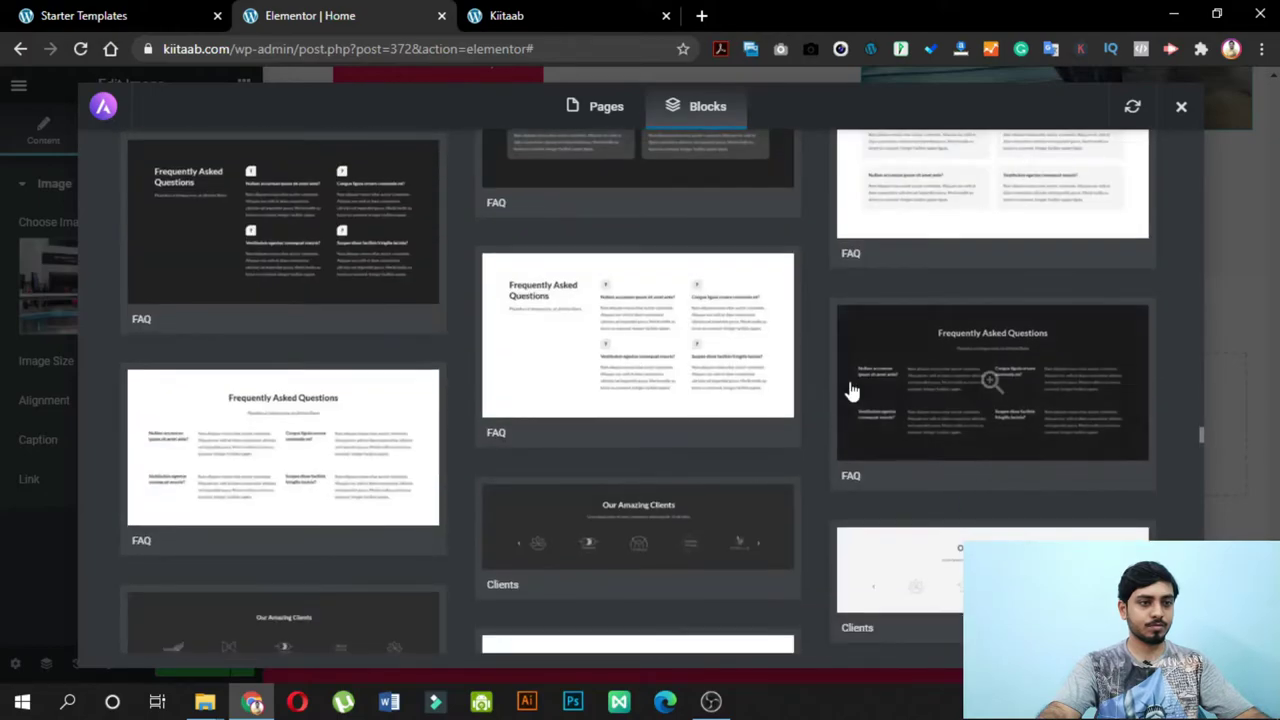
scroll(852, 390, "down", 10)
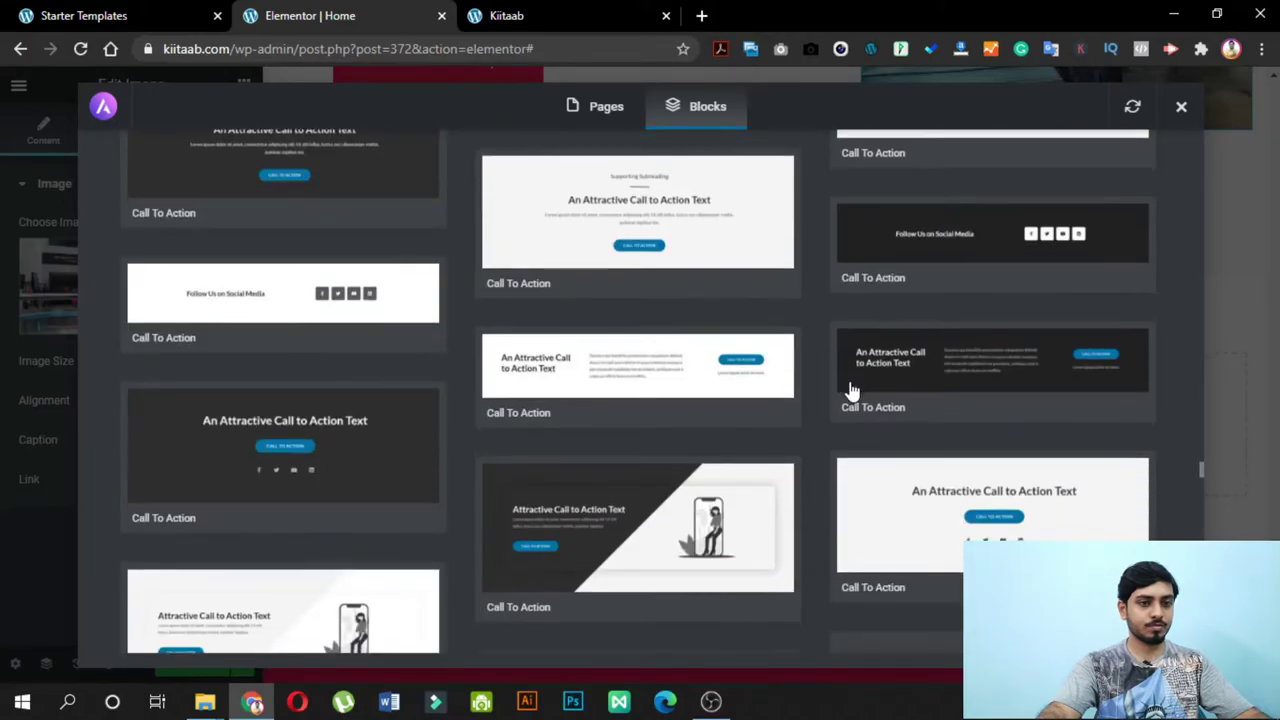
scroll(852, 390, "down", 10)
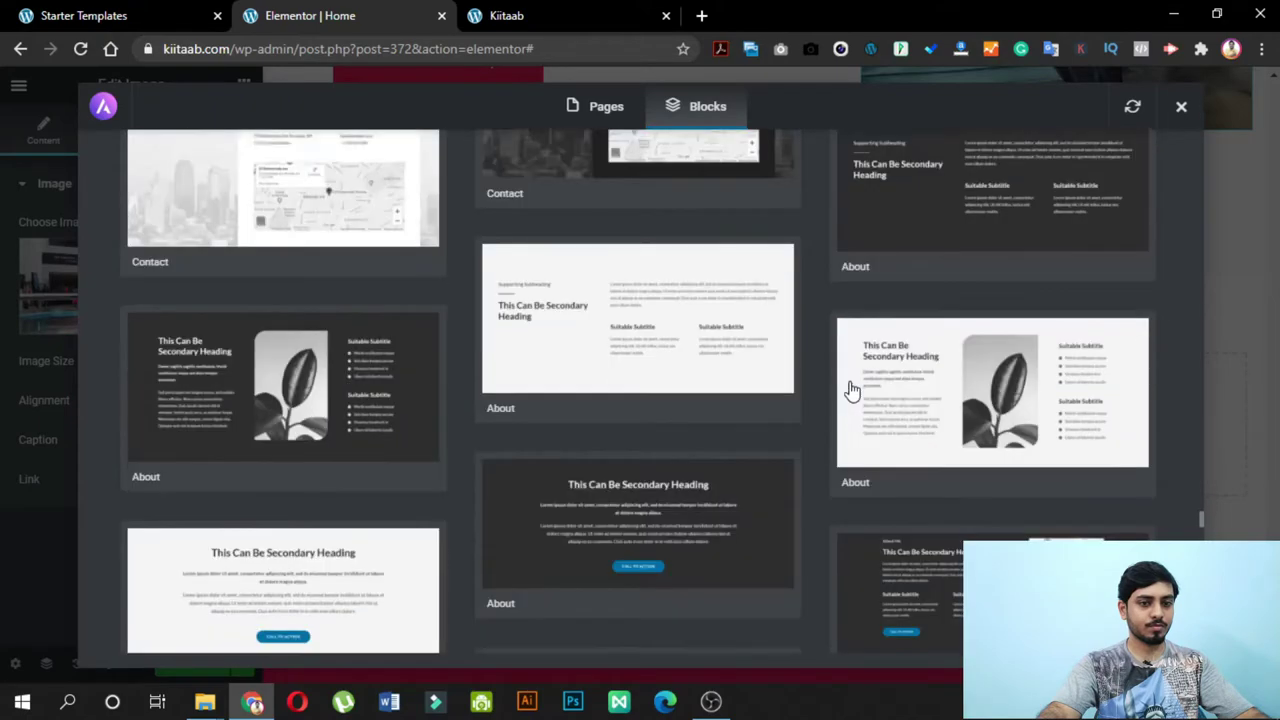
scroll(852, 390, "down", 10)
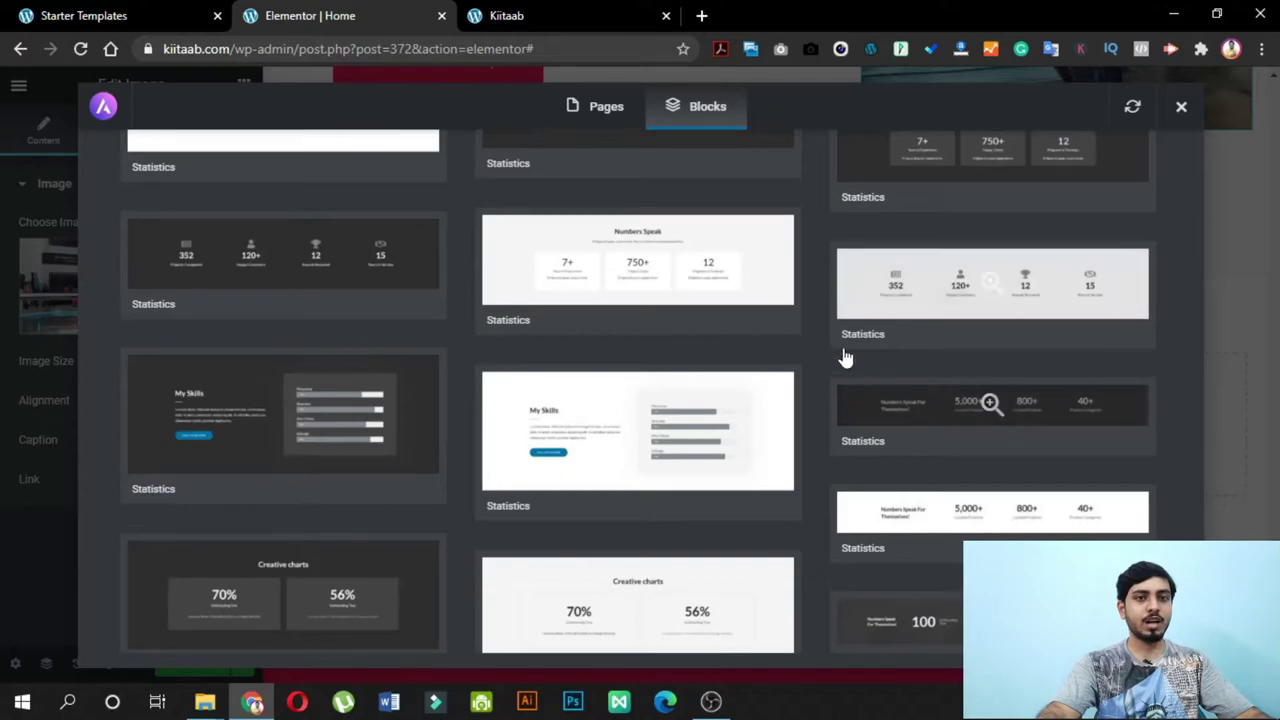
left_click(957, 292)
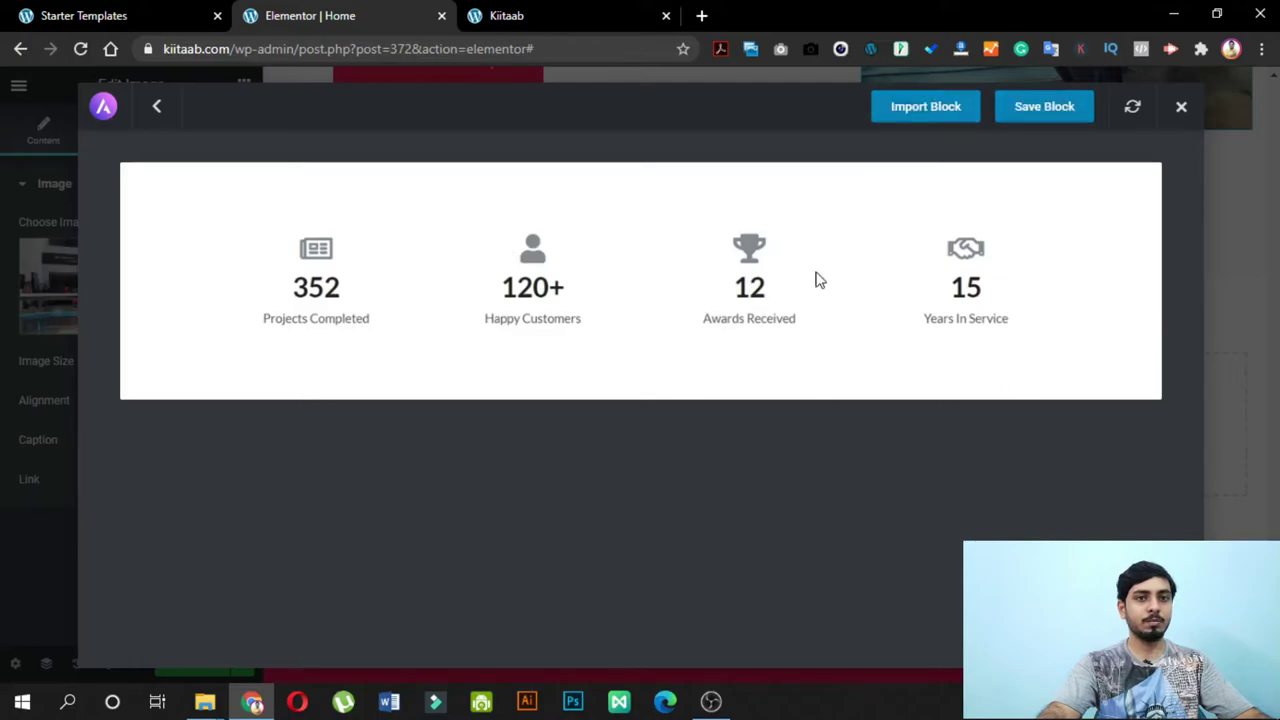
left_click(945, 110)
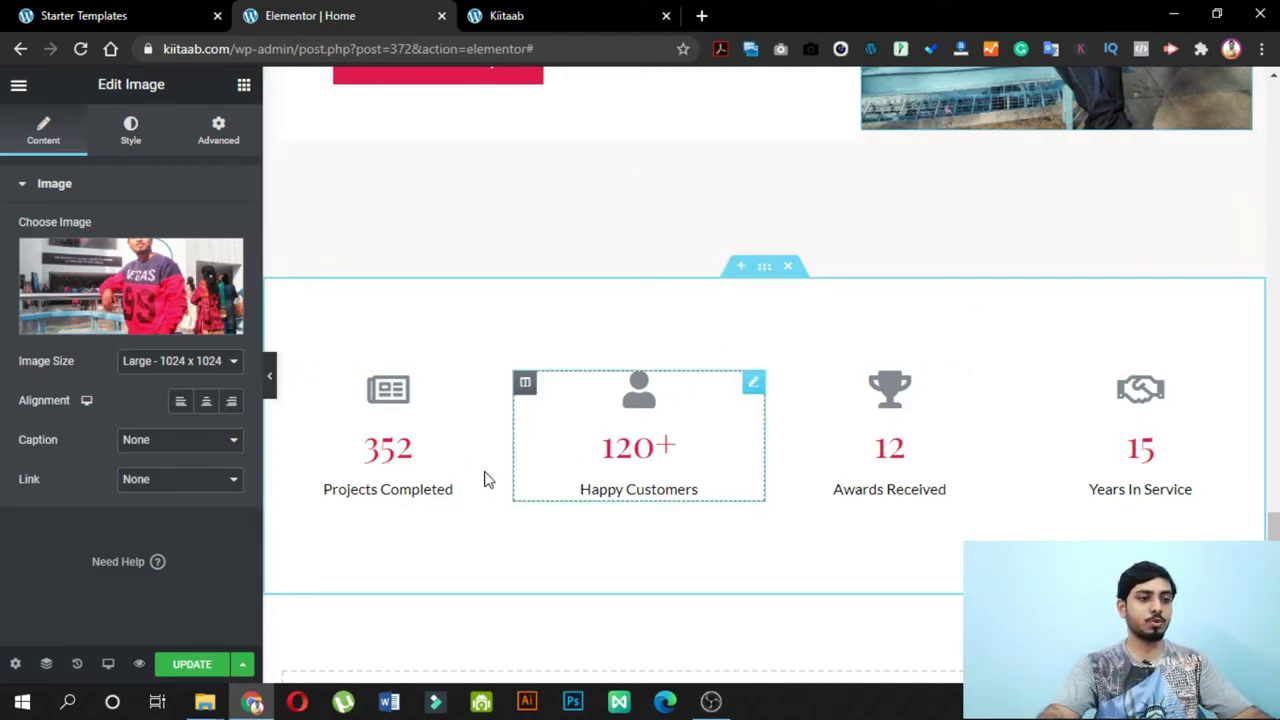
- Change the description of the 352 statistic to "Admissions Completed"
left_click(397, 491)
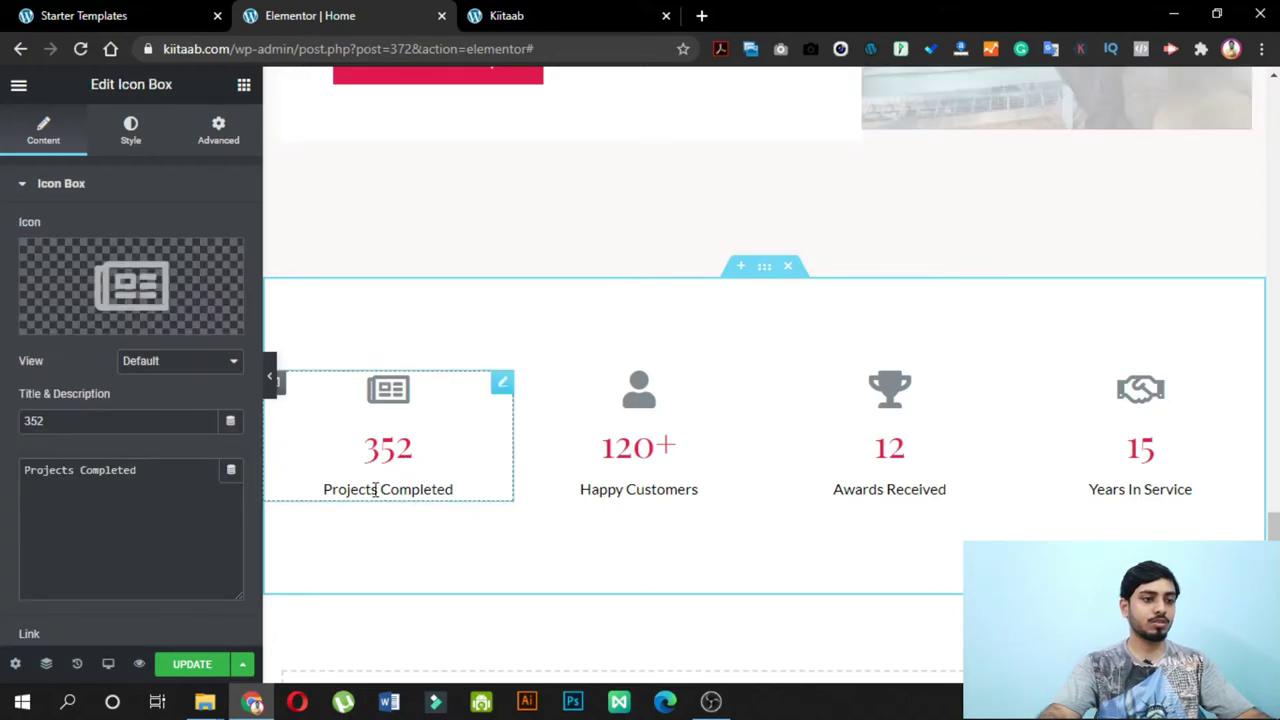
left_click_drag(375, 489, 318, 490)
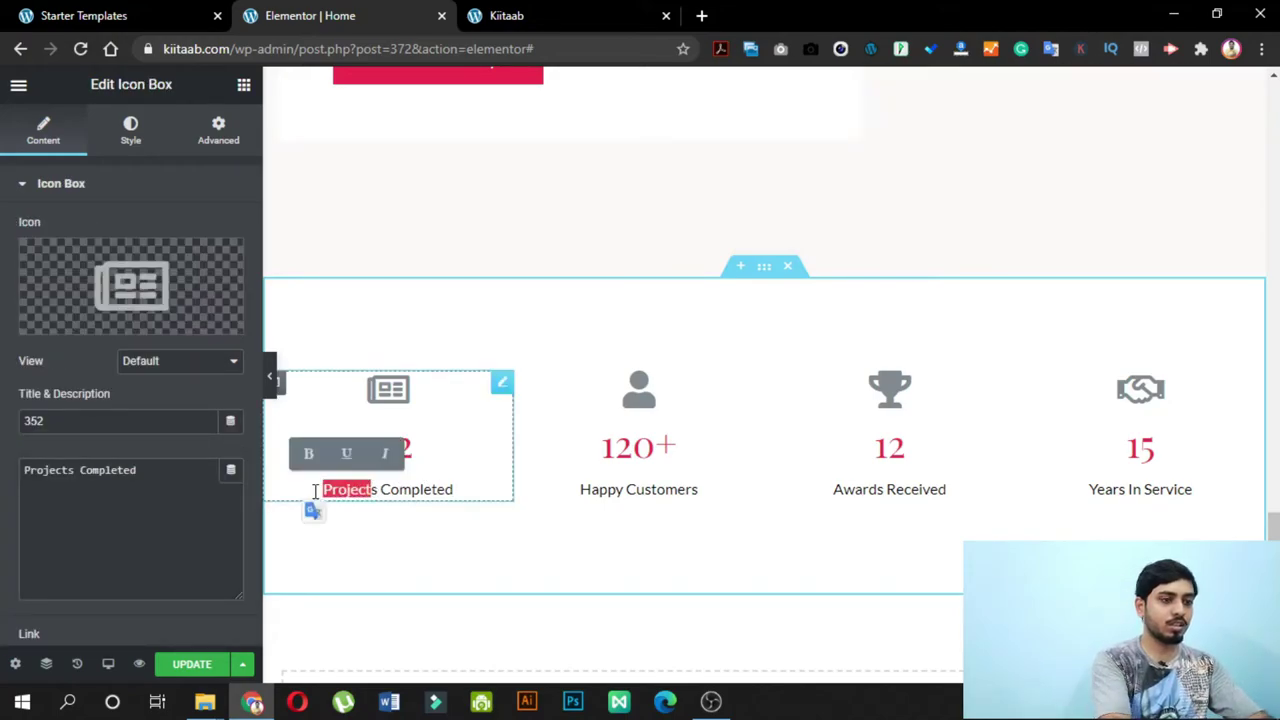
type("S")
key("BackSpace")
type("Admissi")
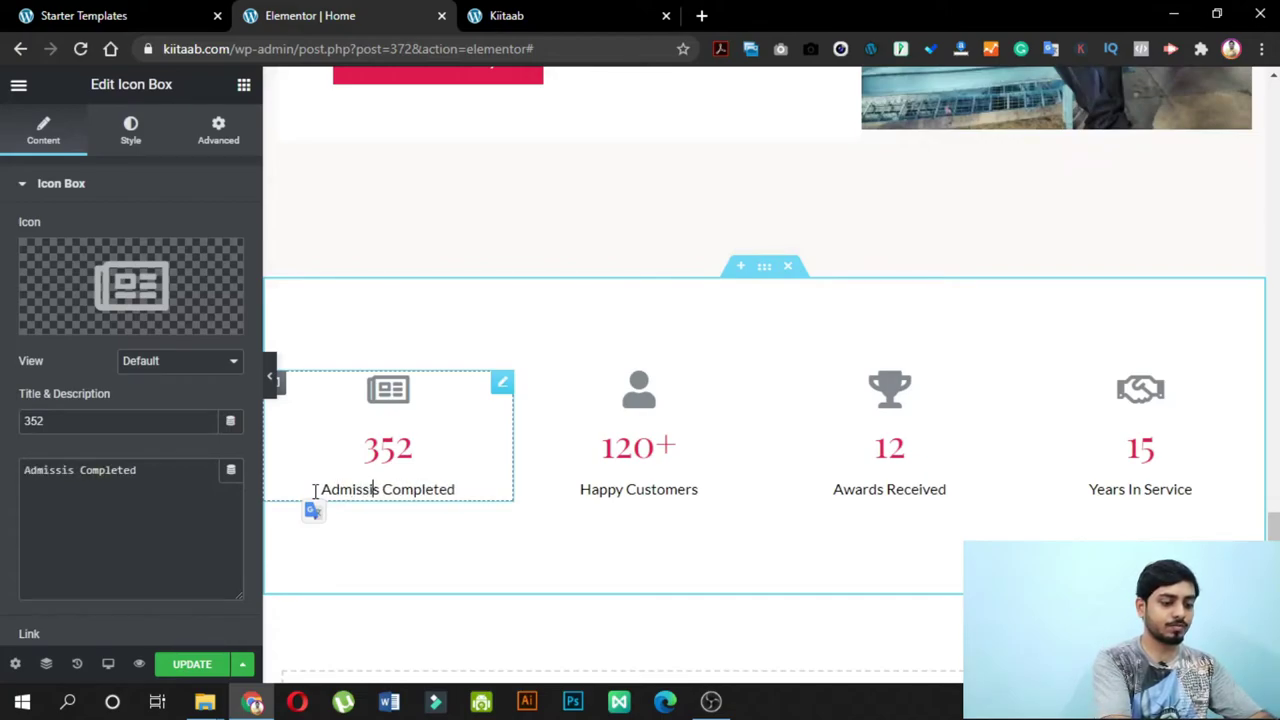
type("on")
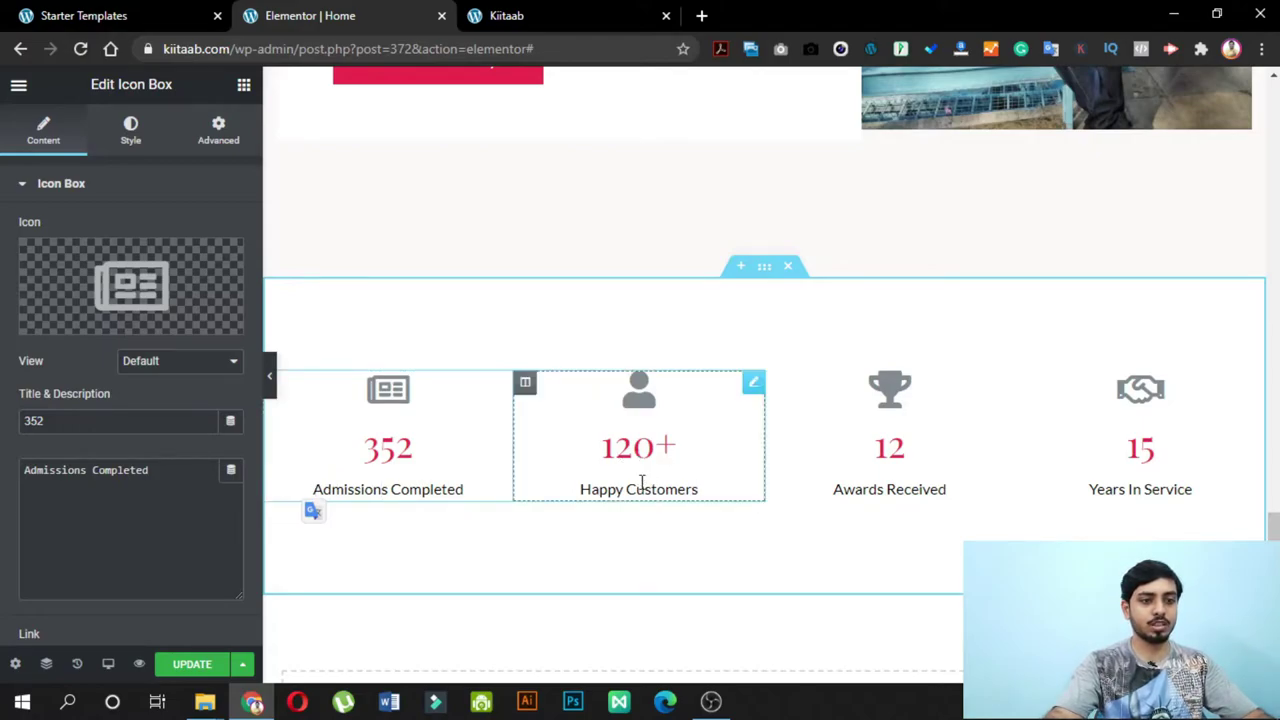
- Change the description of the 120+ statistic to "Happy Students" and update the page
left_click(690, 488)
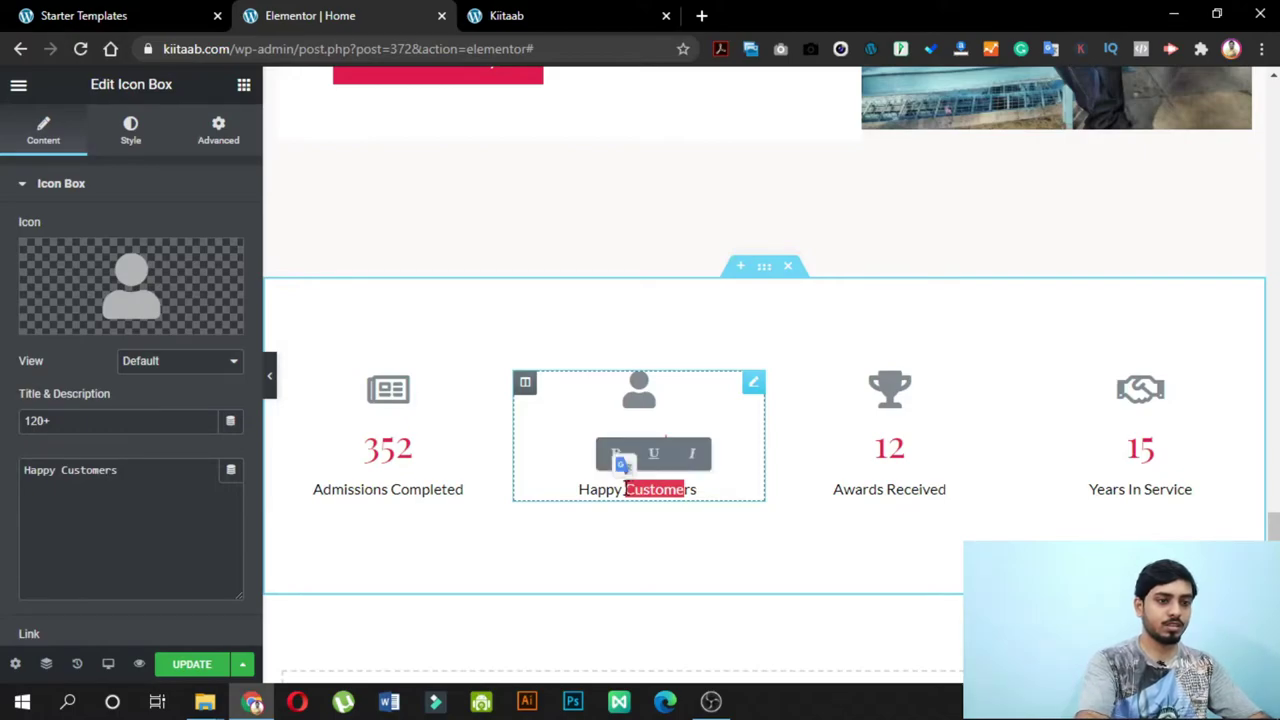
key("BackSpace")
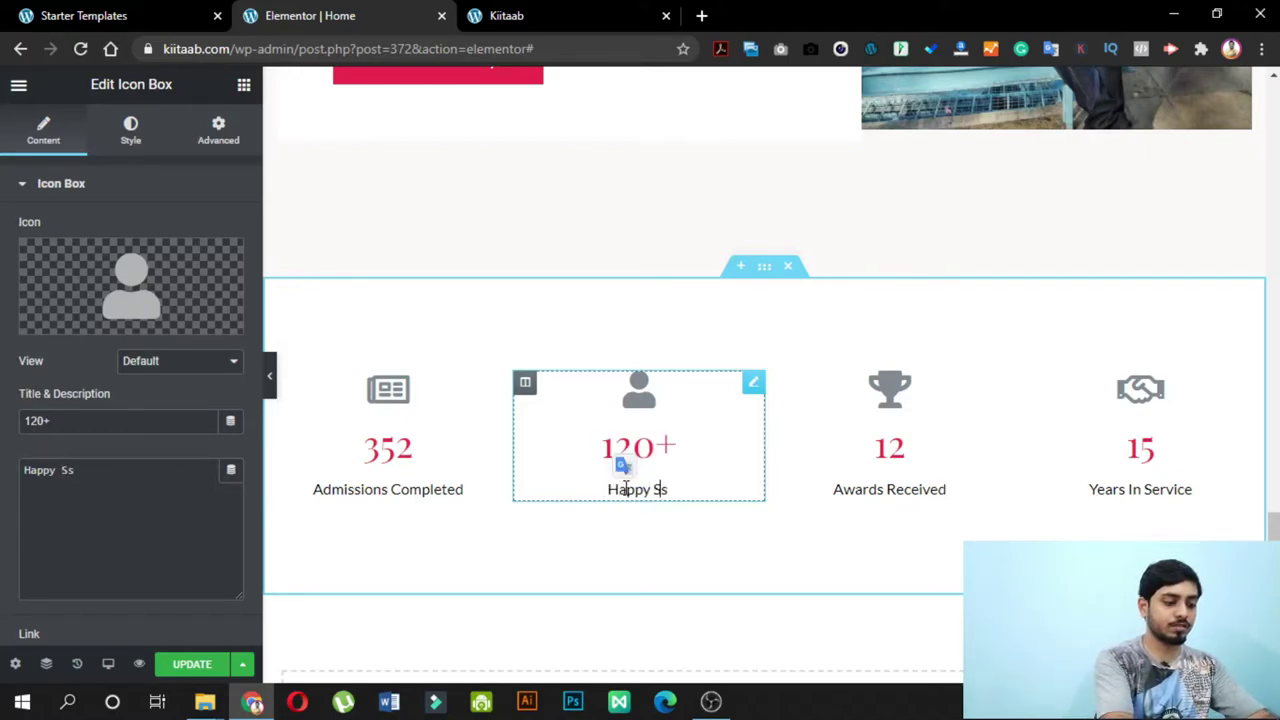
type("Student")
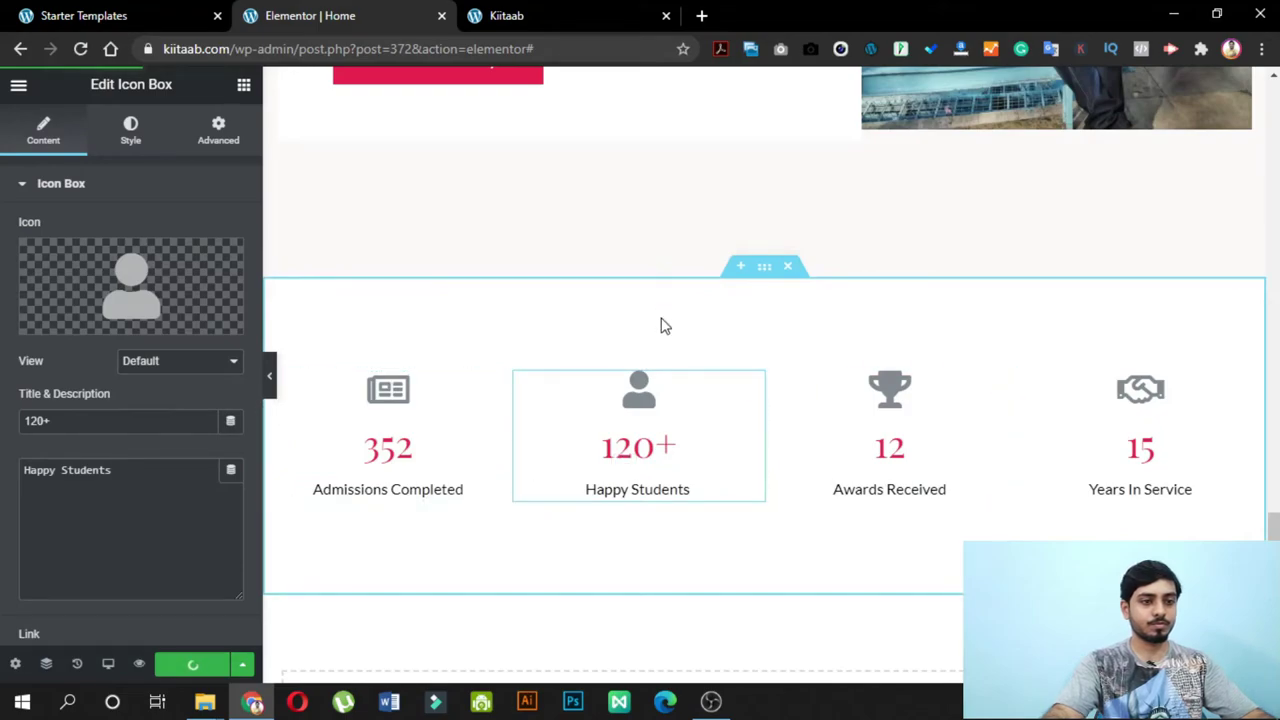
- Check the edited home page in the editor and open its live version
scroll(800, 391, "down", 8)
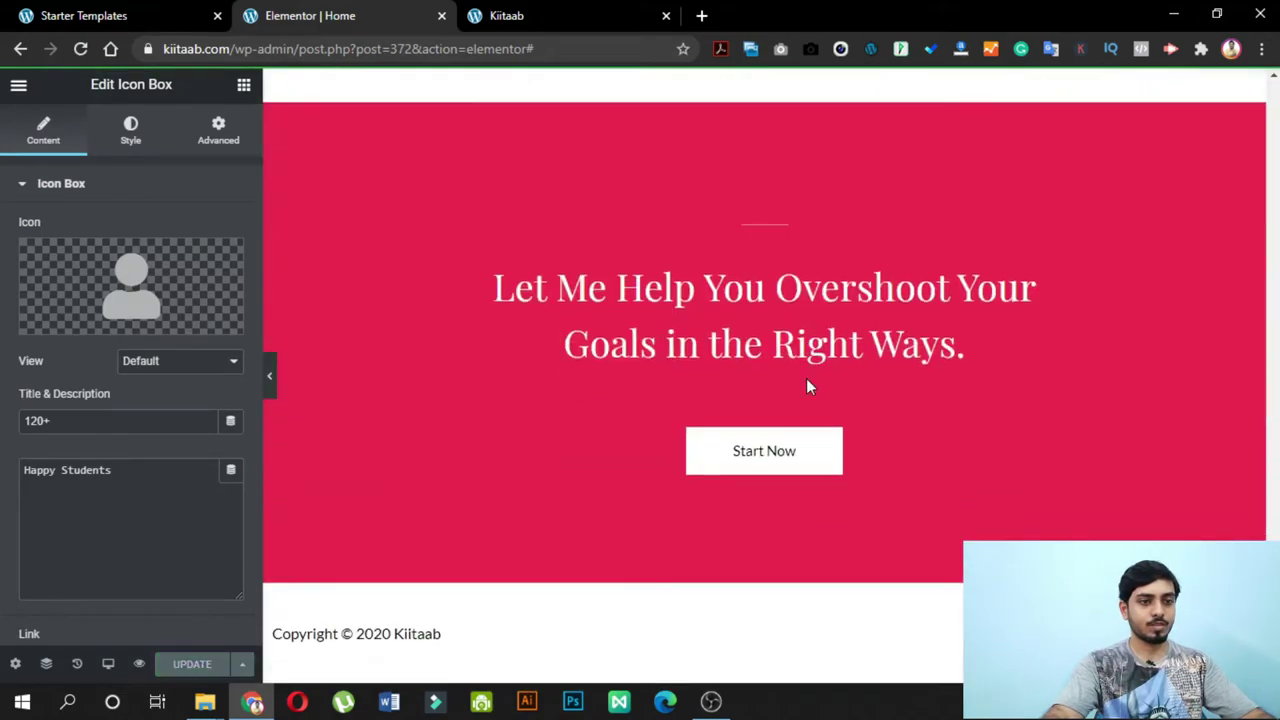
scroll(806, 385, "up", 5)
scroll(810, 382, "down", 5)
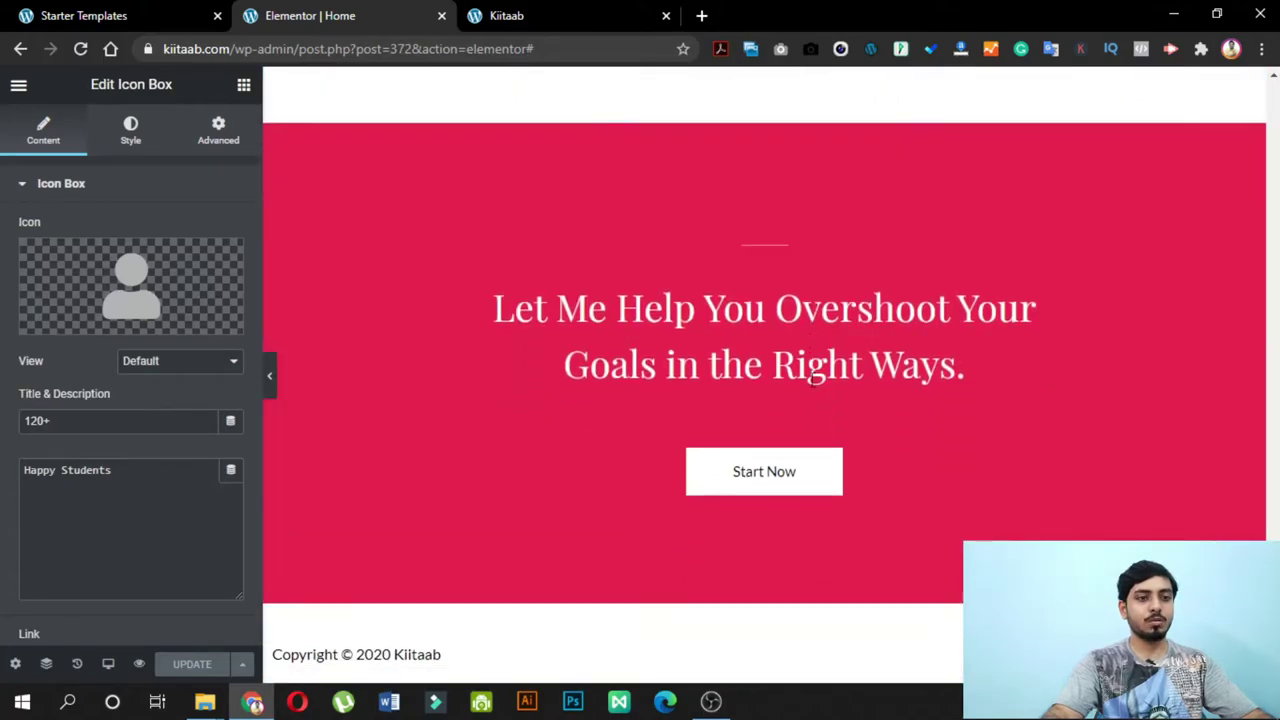
scroll(810, 379, "up", 15)
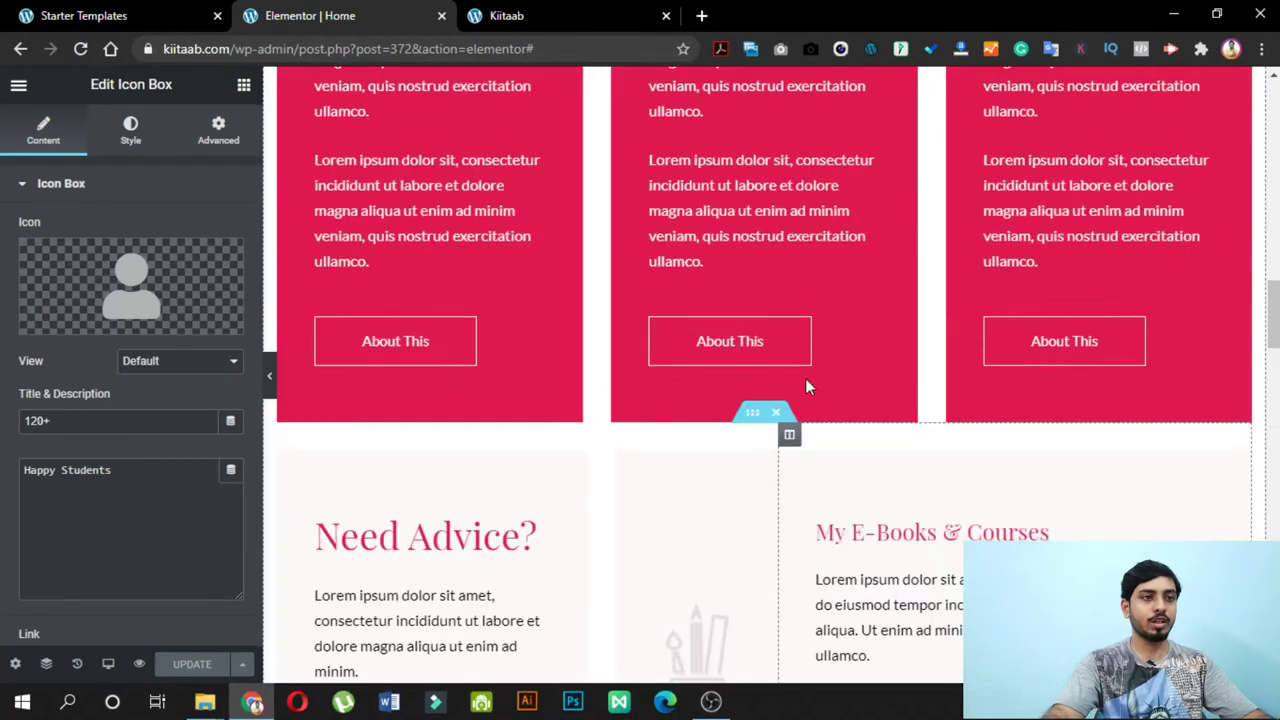
scroll(804, 377, "up", 15)
left_click(17, 90)
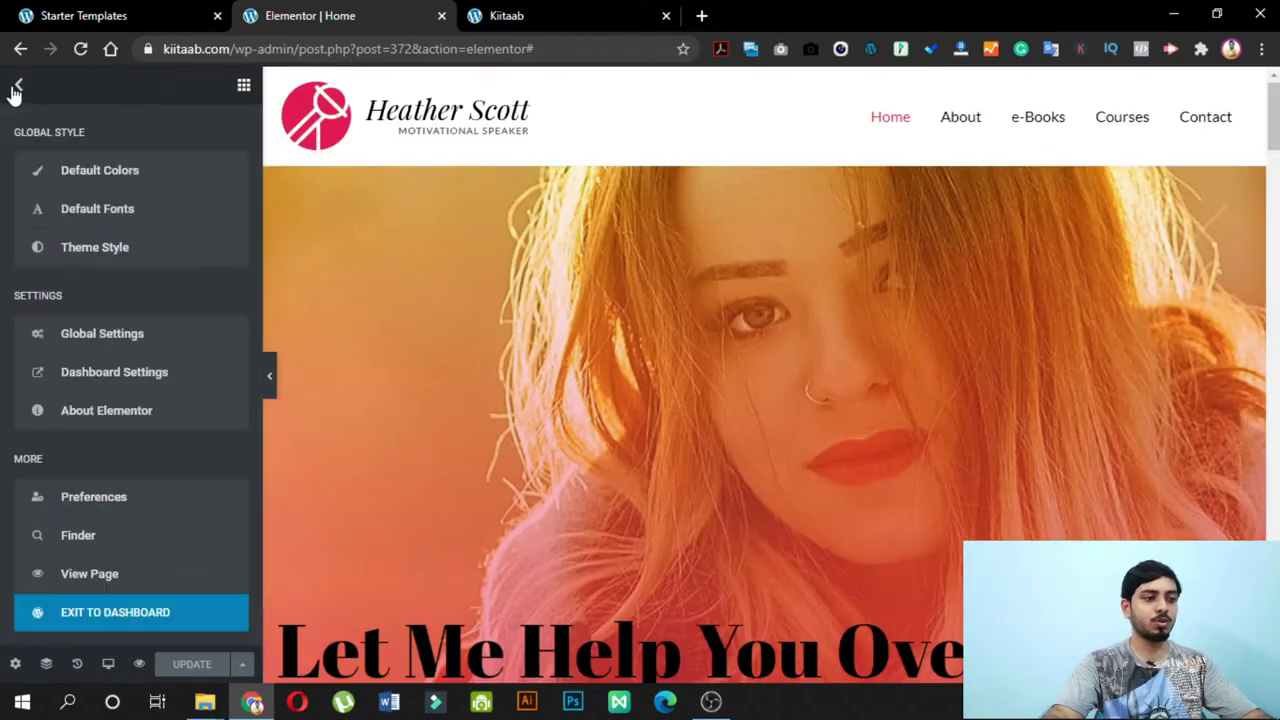
left_click(126, 576)
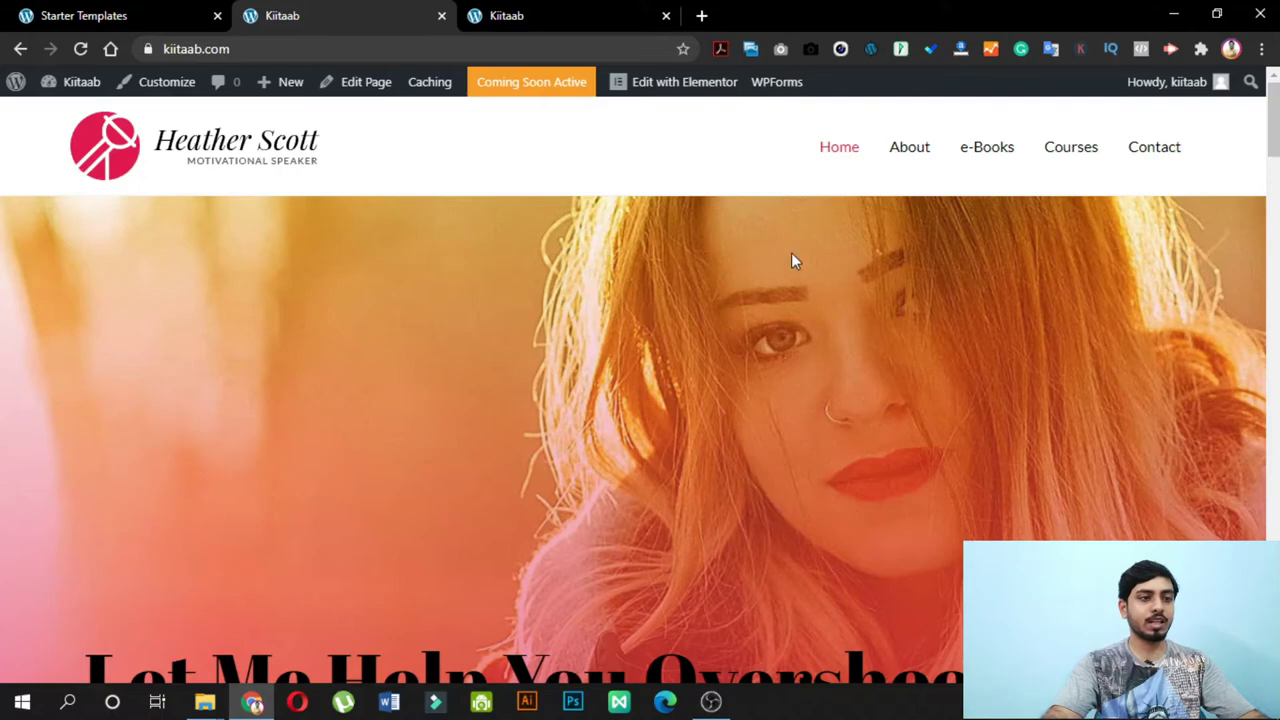
- Examine the live home page's sections from the hero down to the new statistics block and footer
scroll(857, 253, "down", 4)
scroll(469, 312, "down", 9)
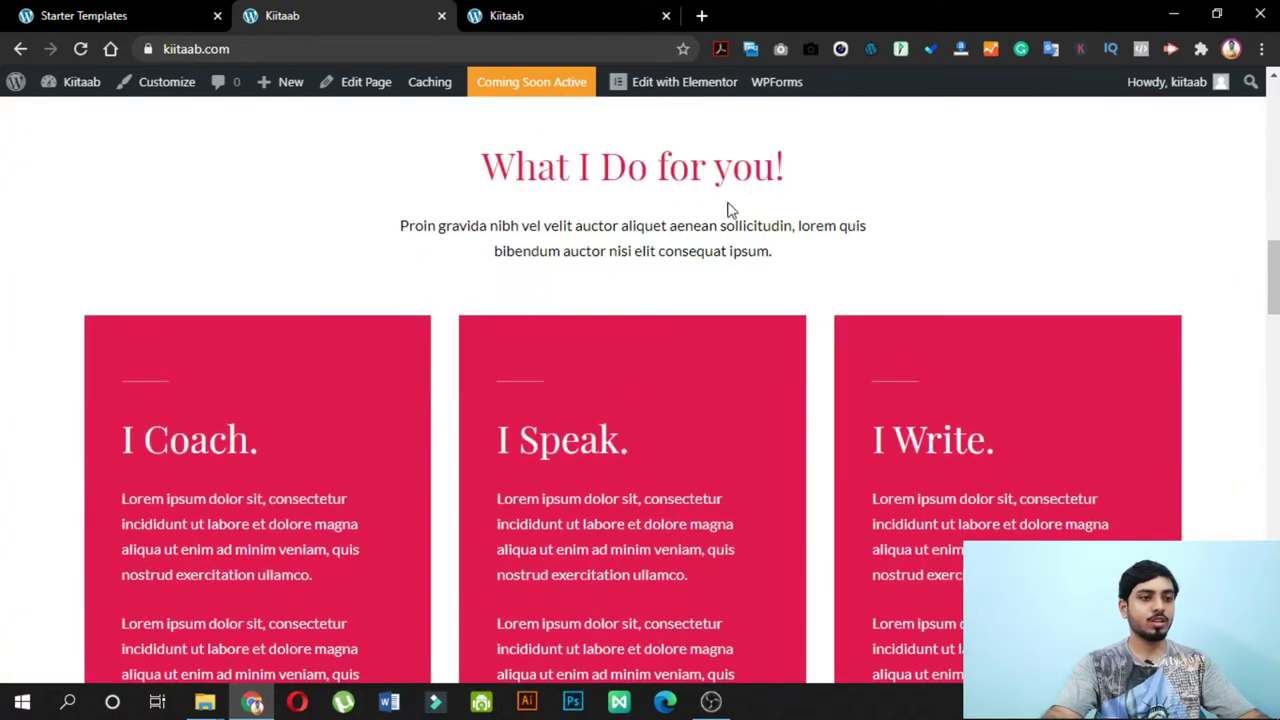
scroll(391, 471, "down", 10)
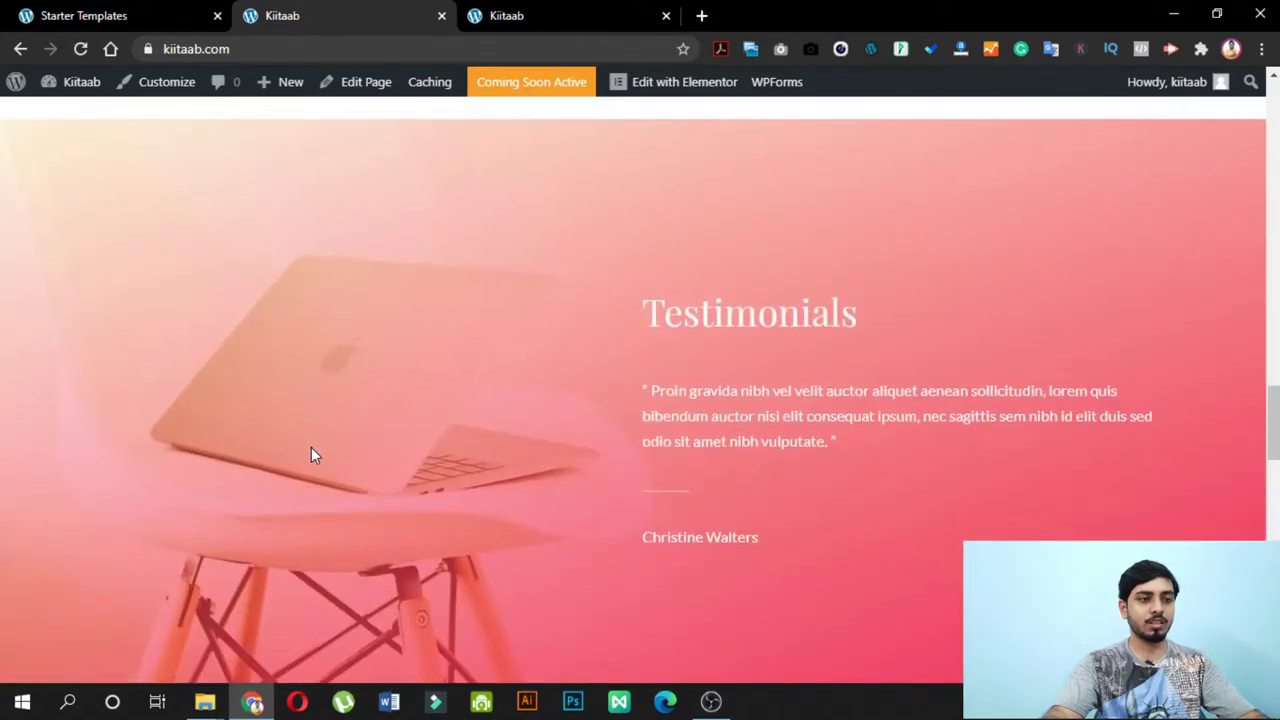
scroll(311, 455, "down", 12)
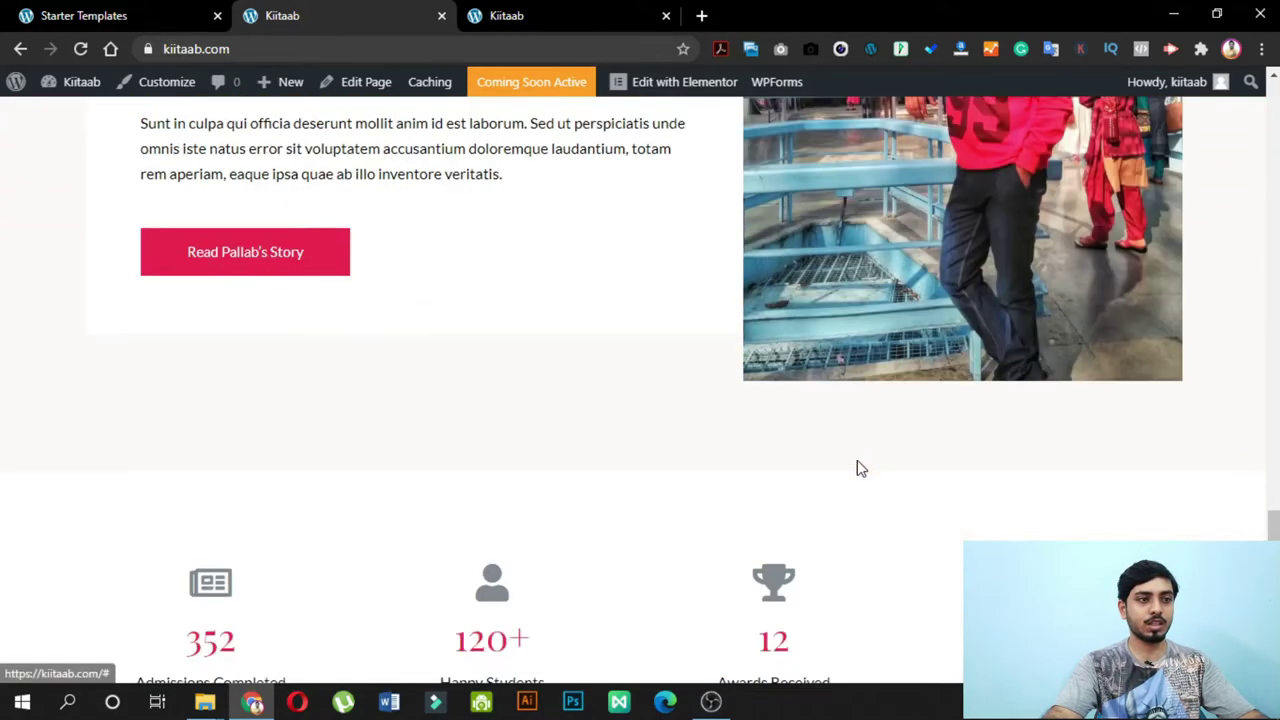
scroll(250, 390, "down", 5)
scroll(985, 320, "down", 3)
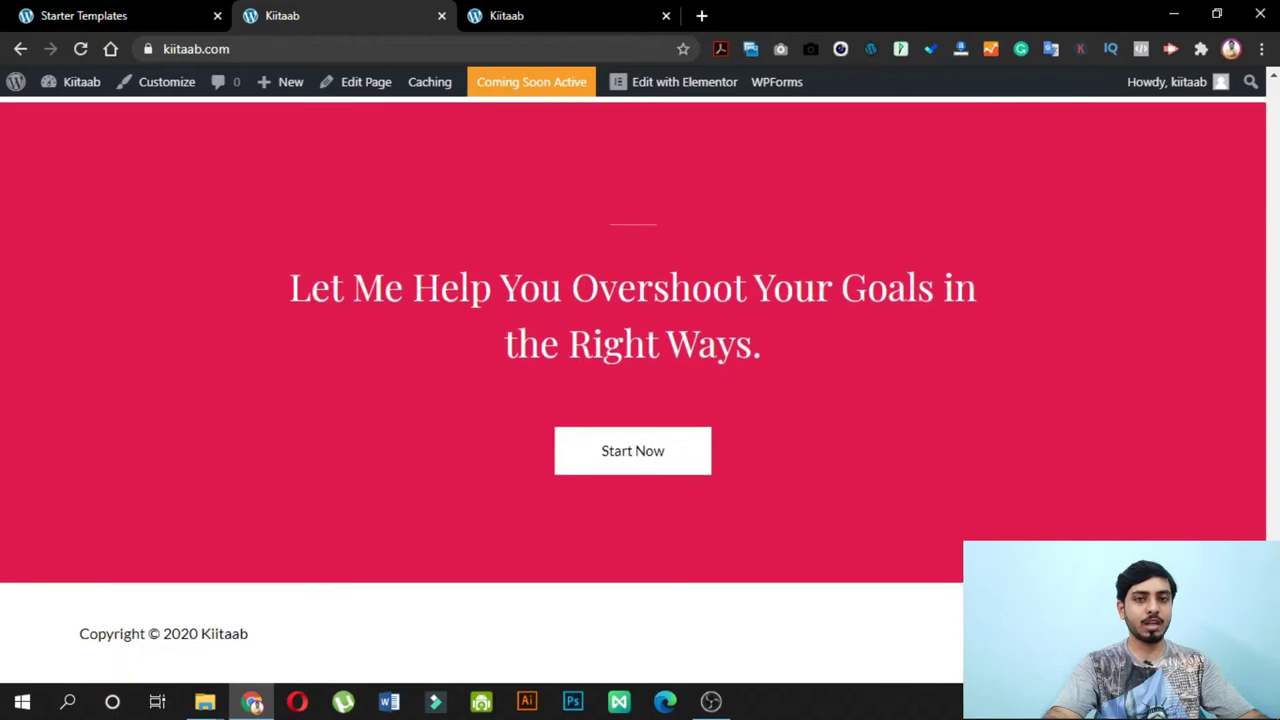
key("Home")
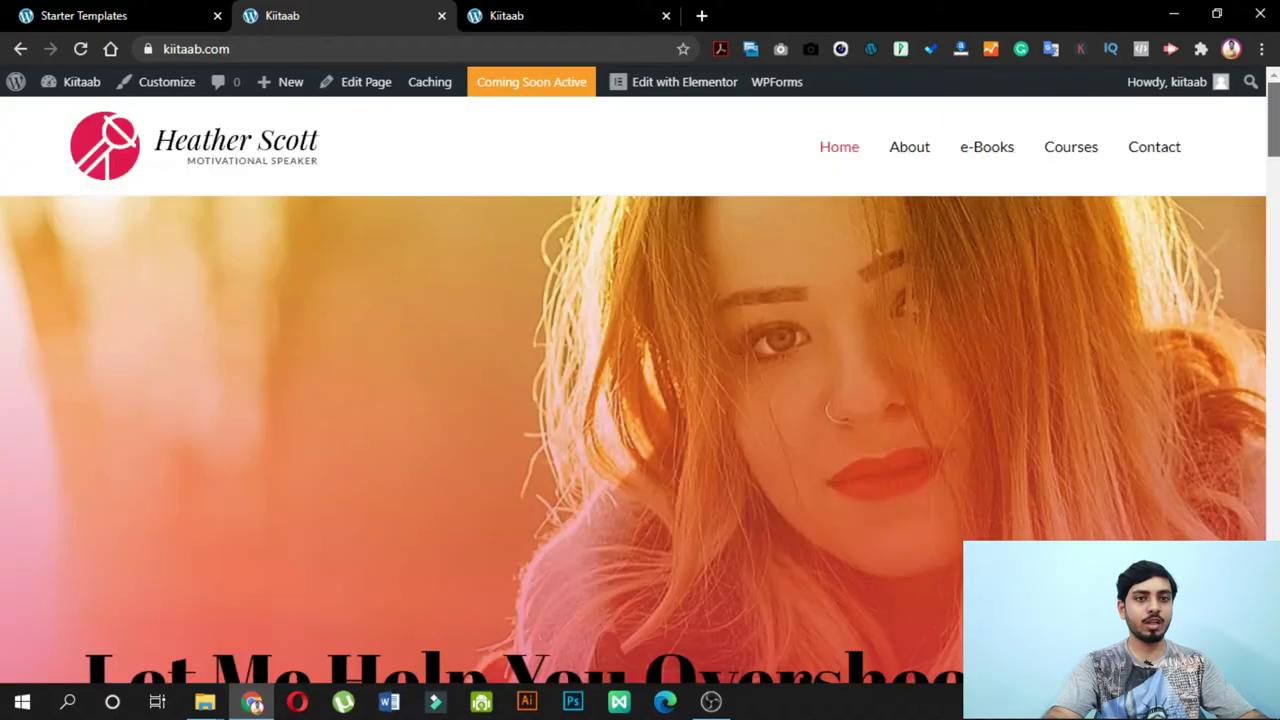
- Open the site's About page and look through its My Story and Feedback & Reviews sections
left_click(910, 150)
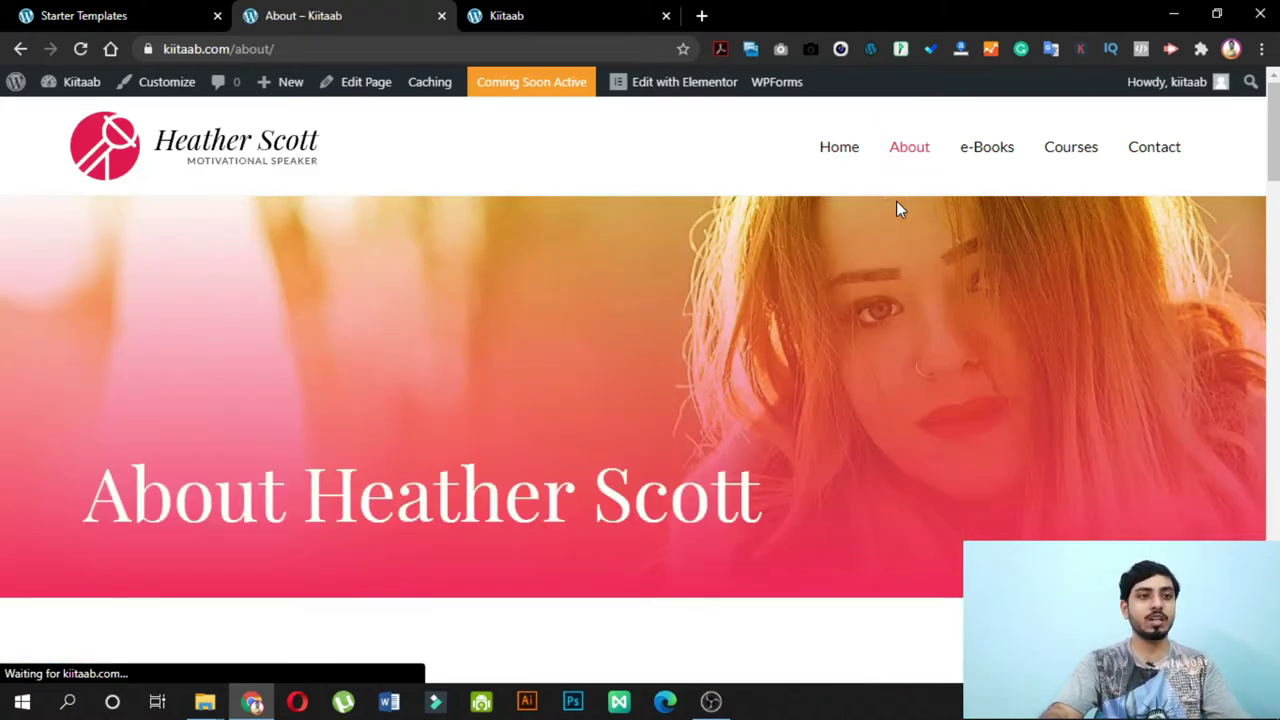
scroll(896, 201, "down", 5)
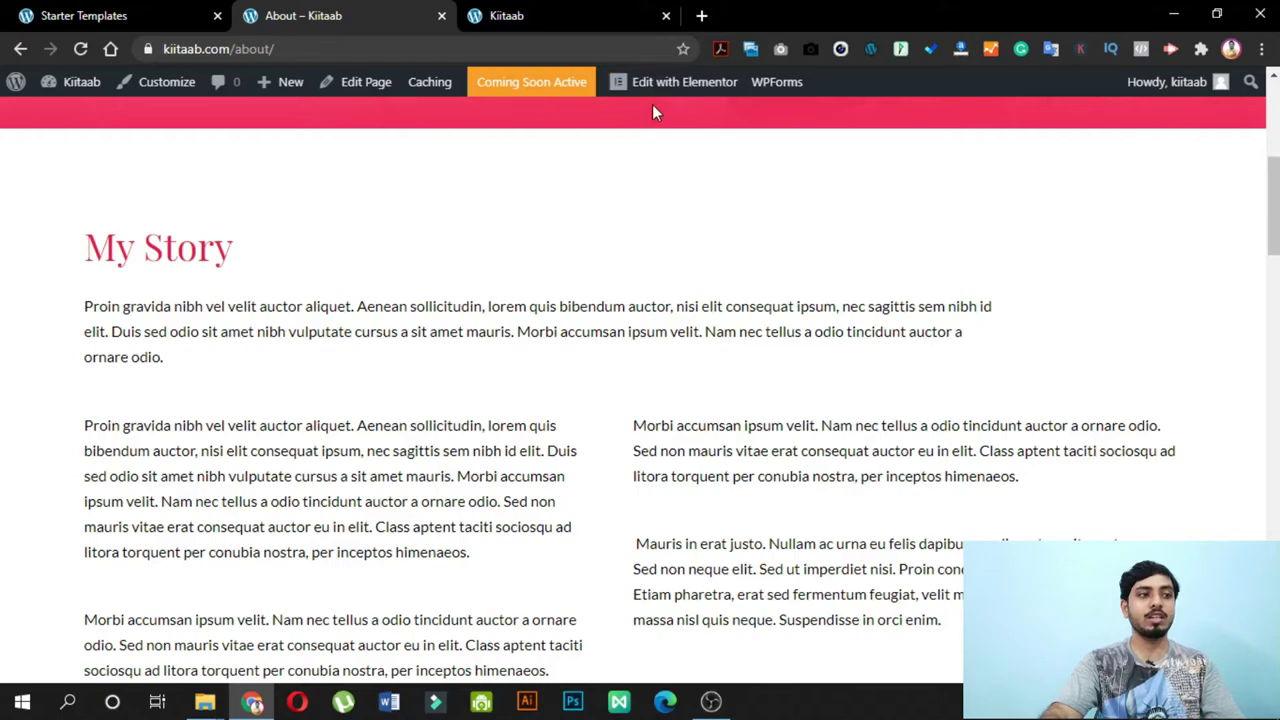
scroll(178, 335, "down", 10)
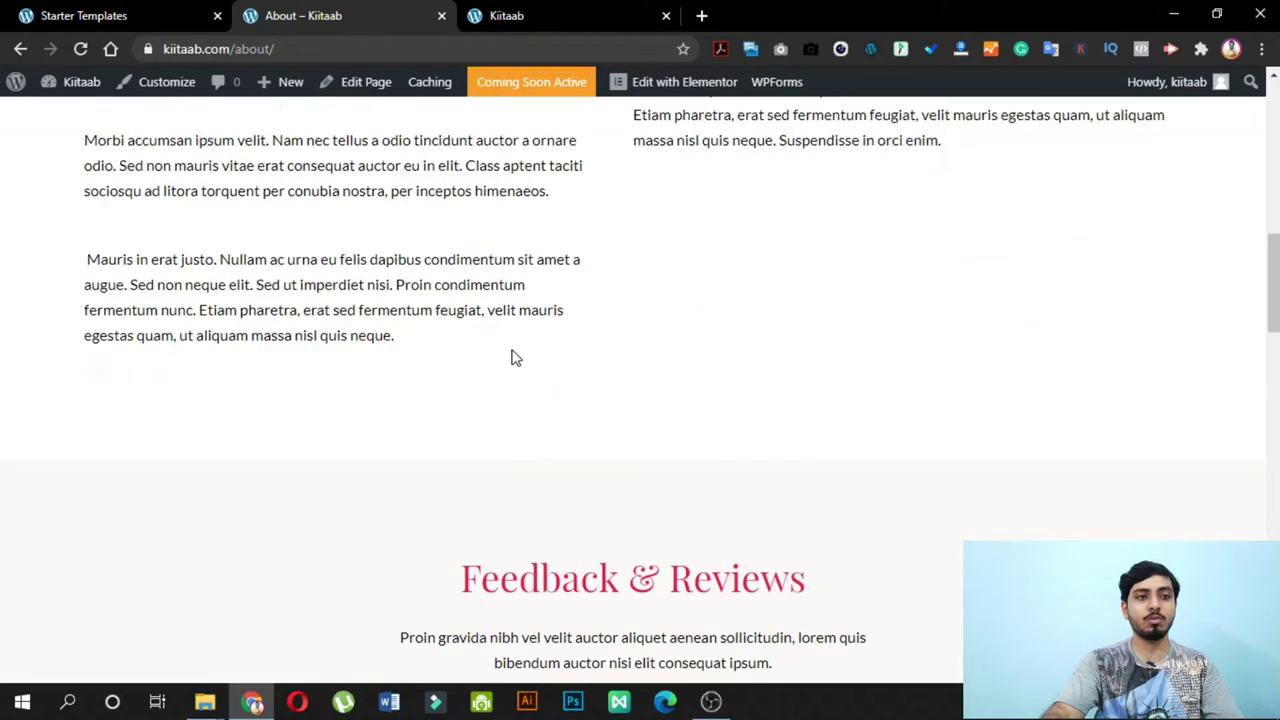
scroll(373, 464, "up", 1)
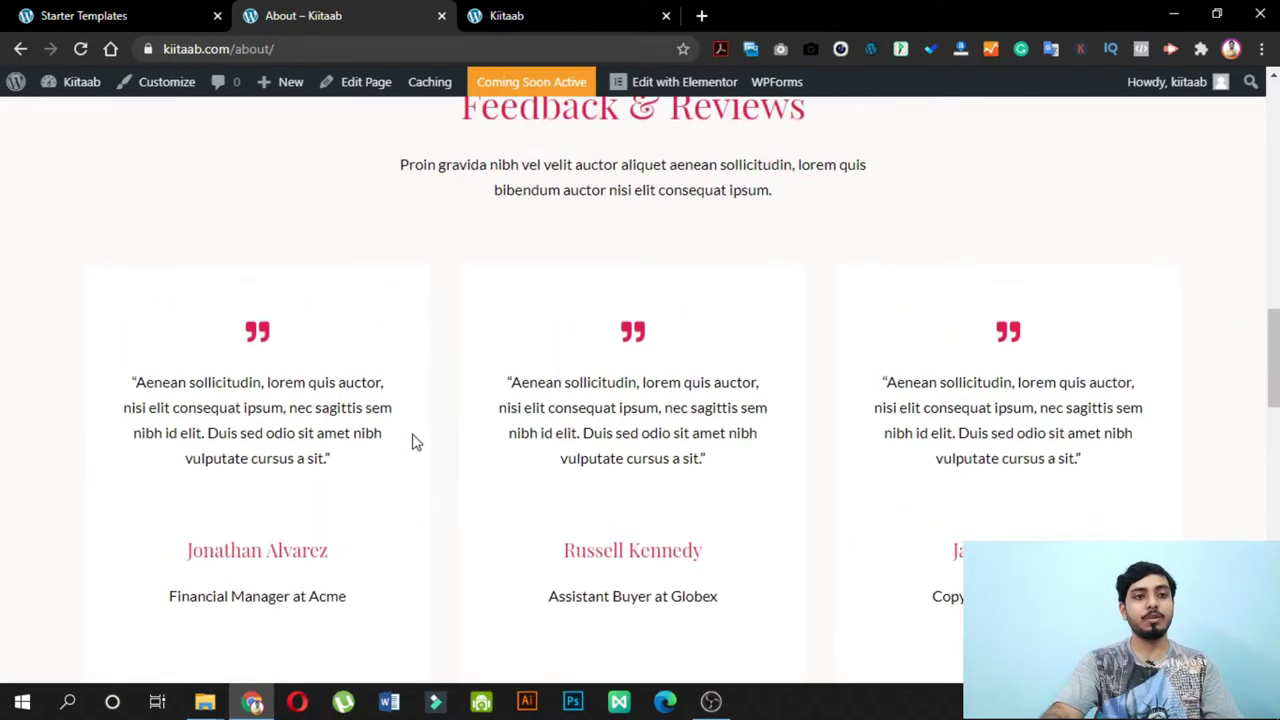
- Look through the rest of the About page down to the footer and open the Contact page
scroll(414, 443, "down", 10)
scroll(893, 343, "down", 5)
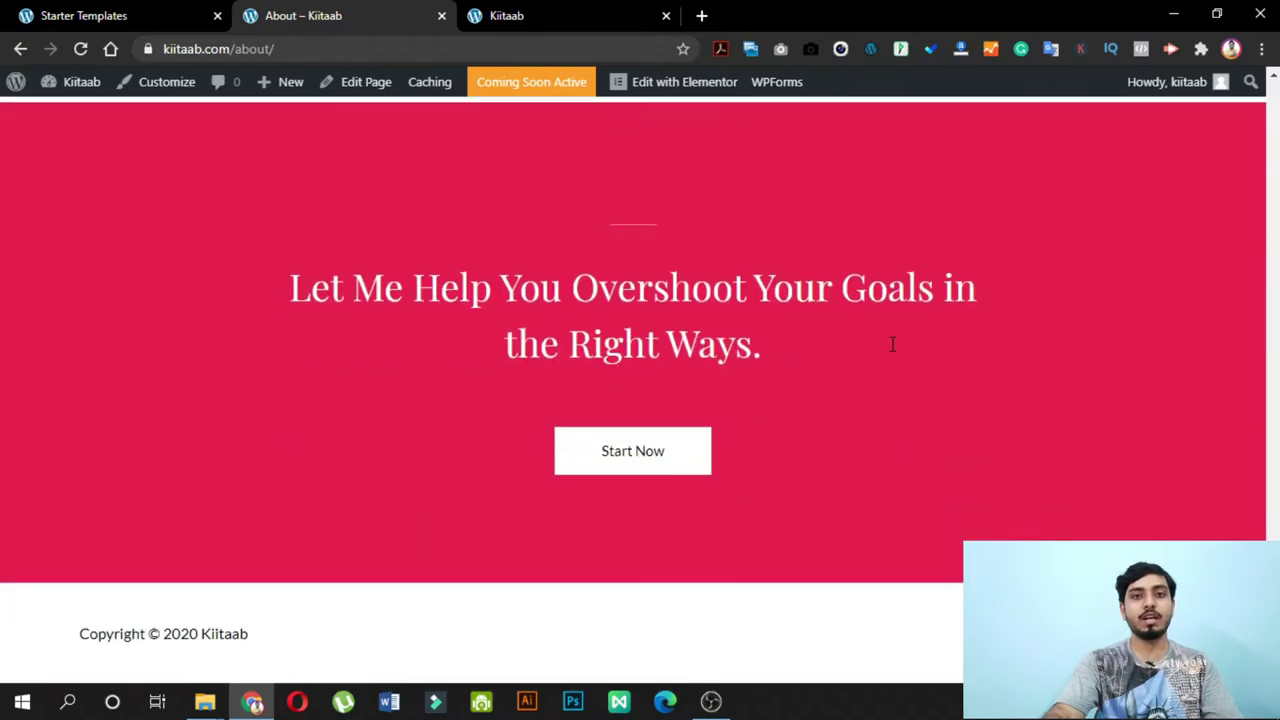
scroll(893, 343, "up", 20)
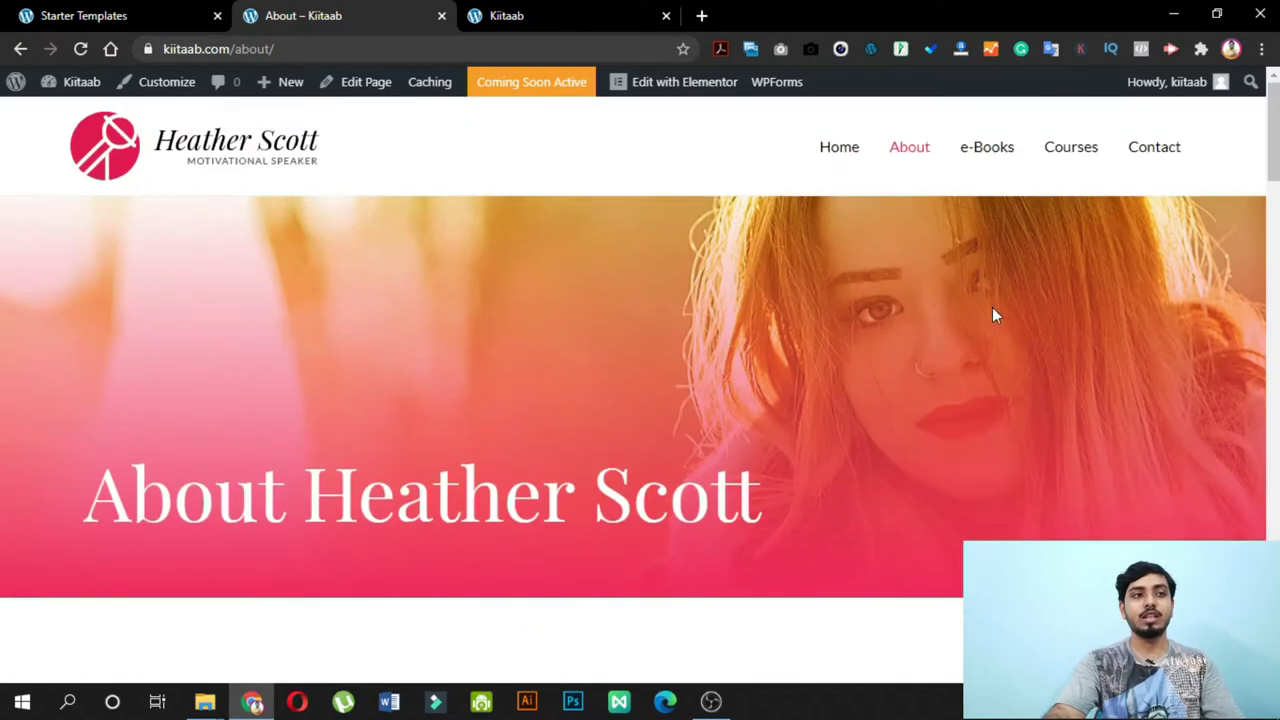
left_click(1148, 152)
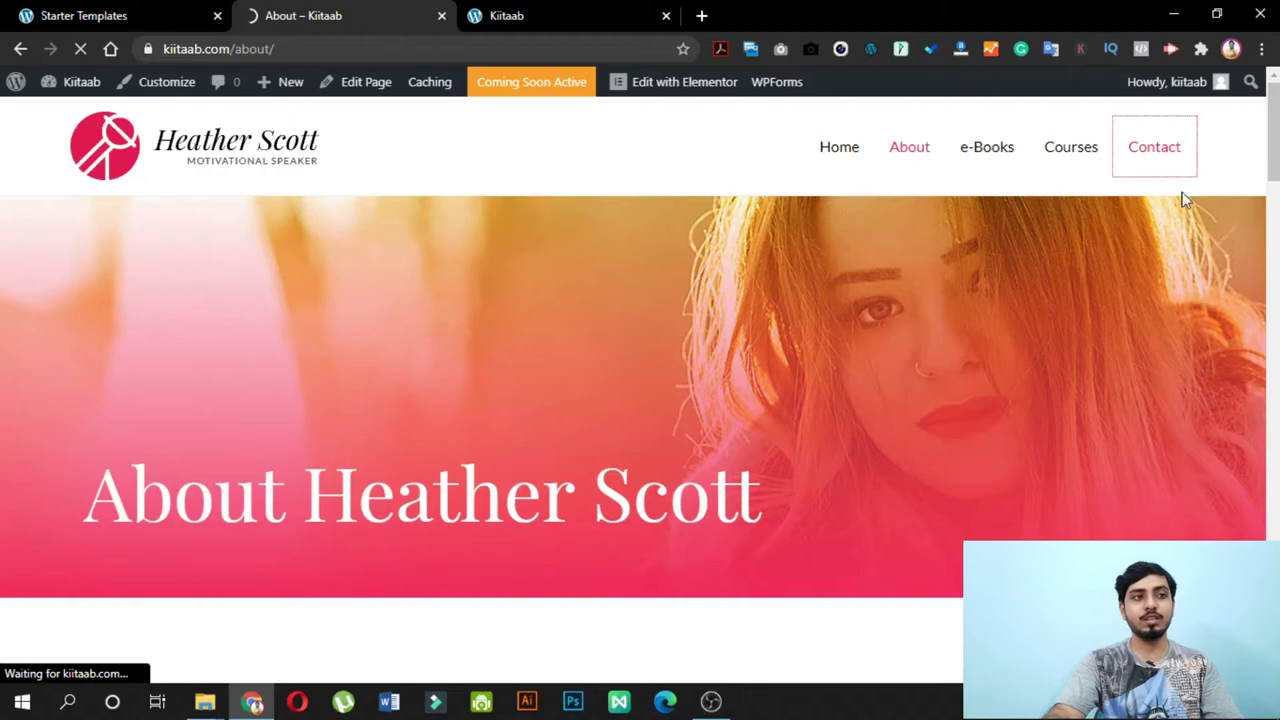
- Dismiss the import confirmation in the WordPress dashboard and deactivate the WPForms Lite plugin
left_click(60, 10)
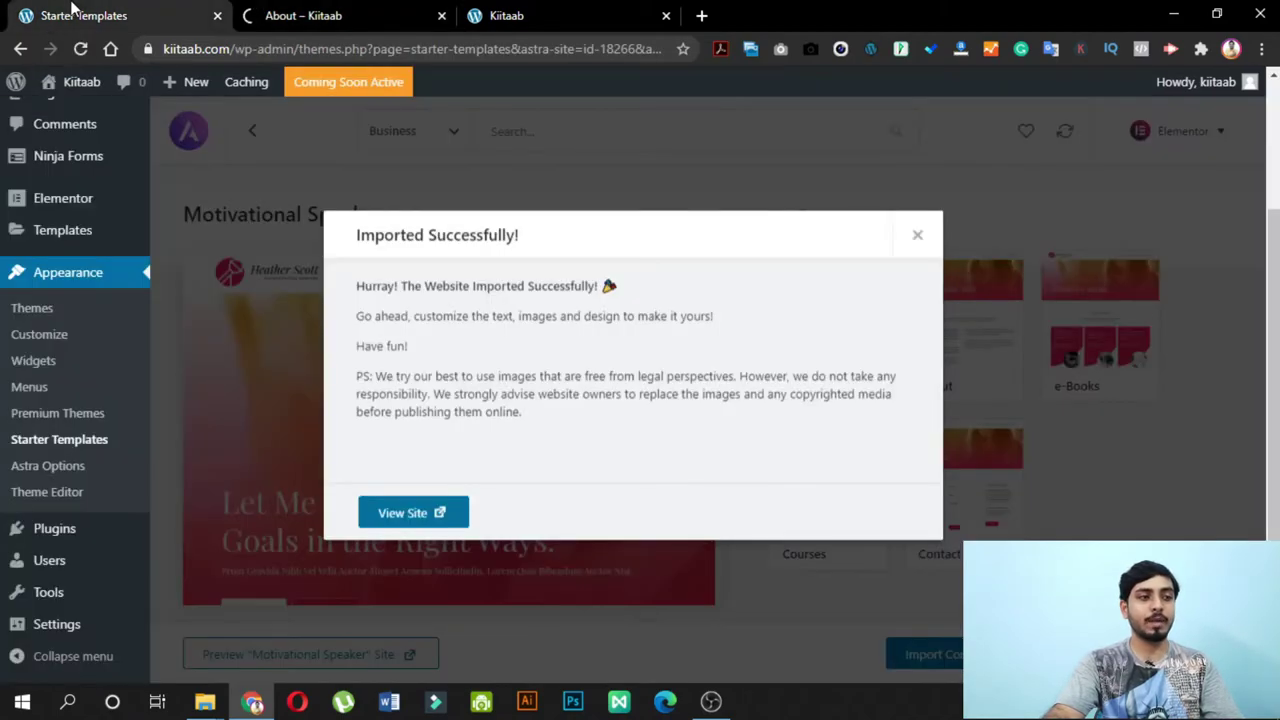
left_click(917, 236)
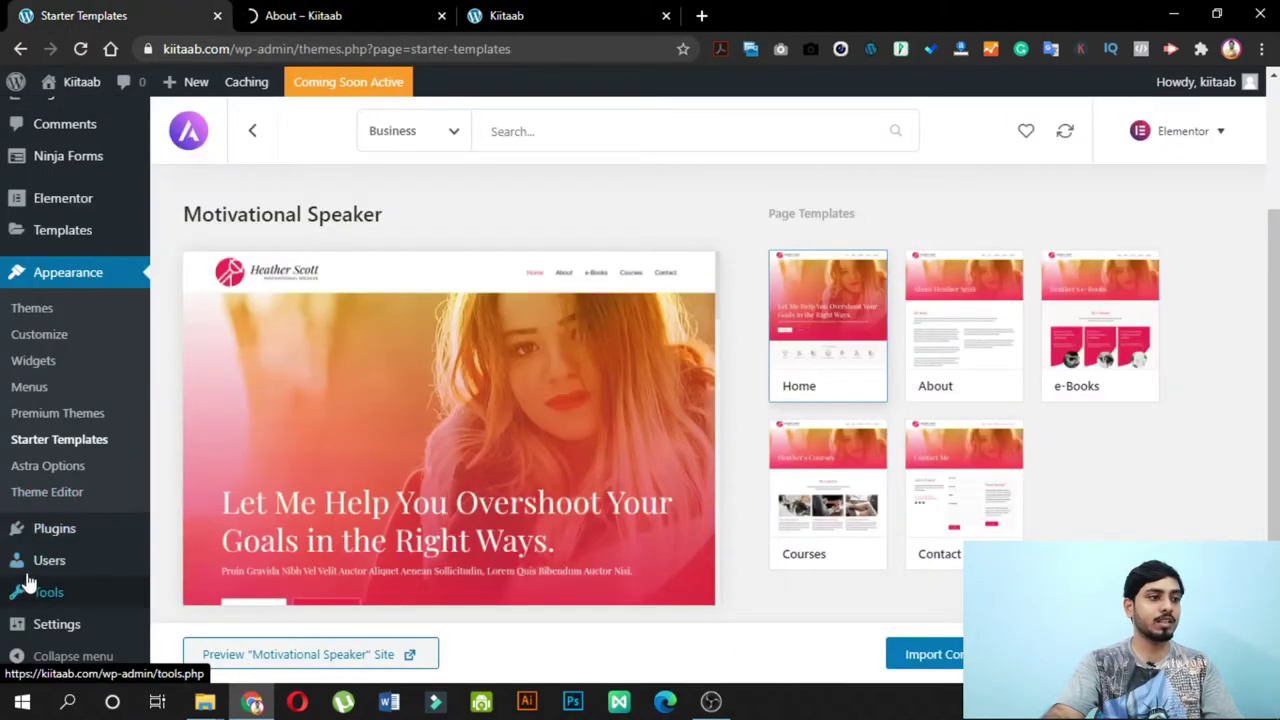
mouse_move(94, 537)
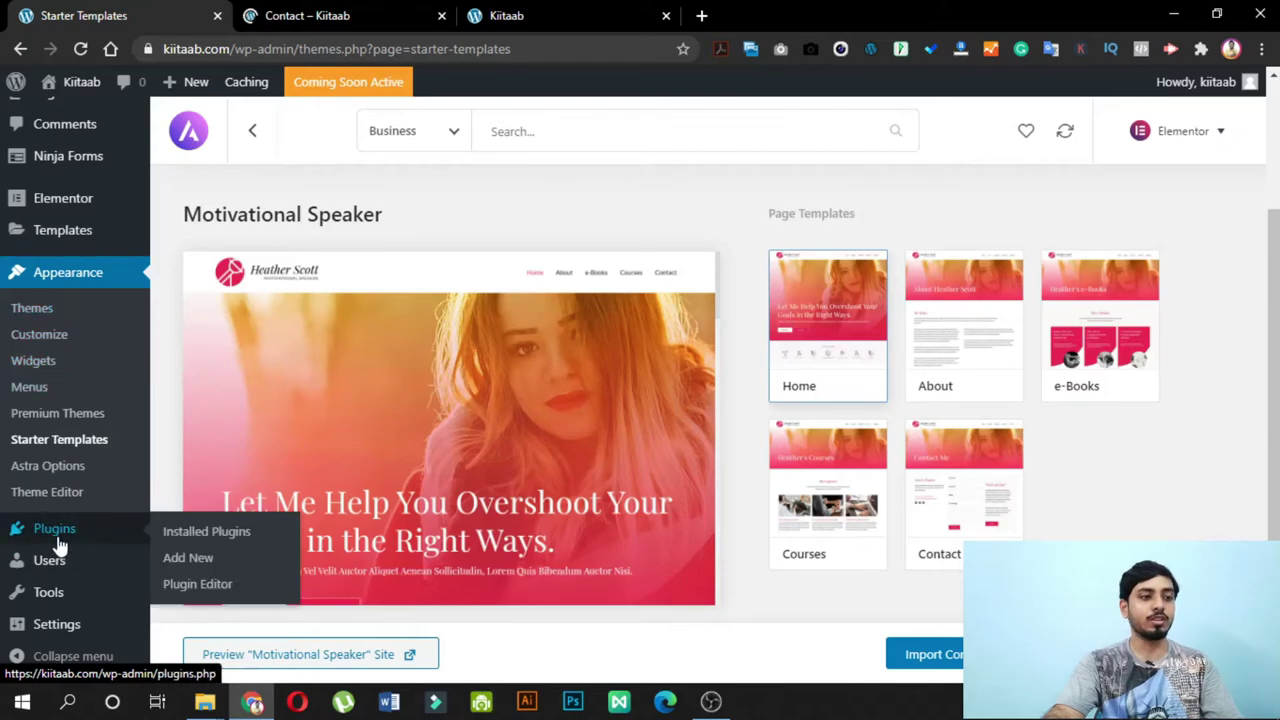
left_click(220, 537)
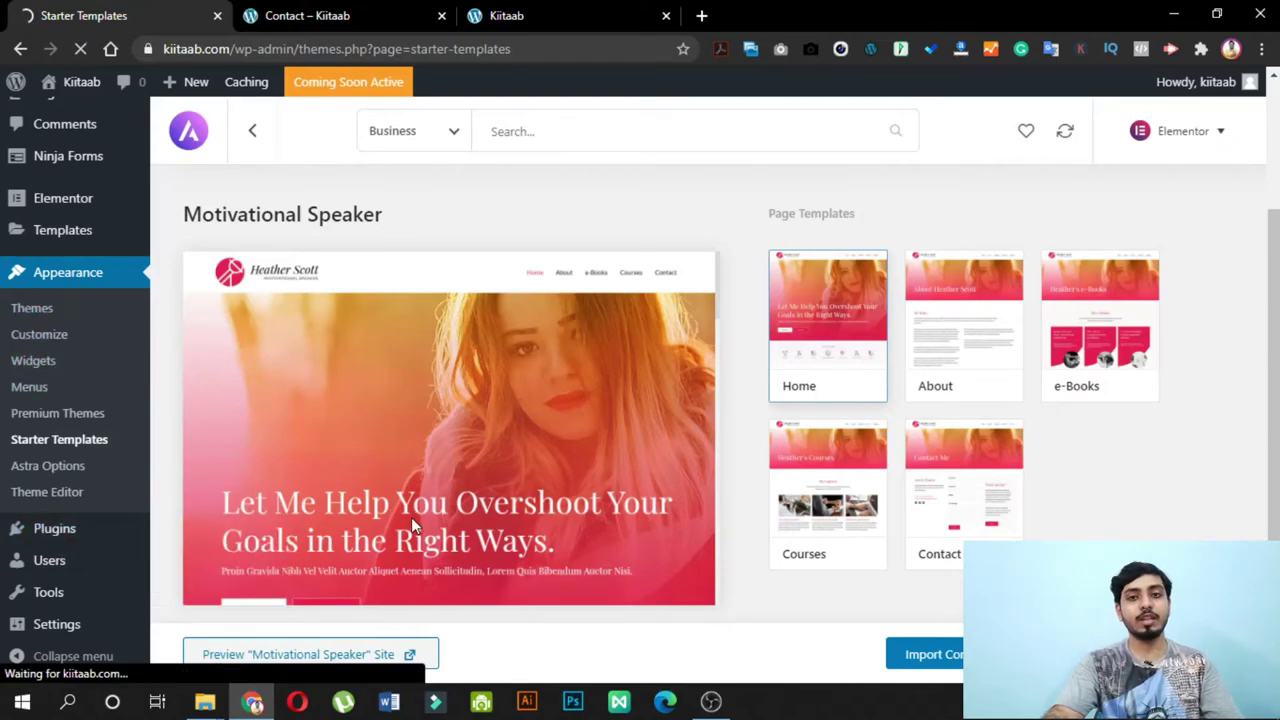
scroll(411, 540, "down", 5)
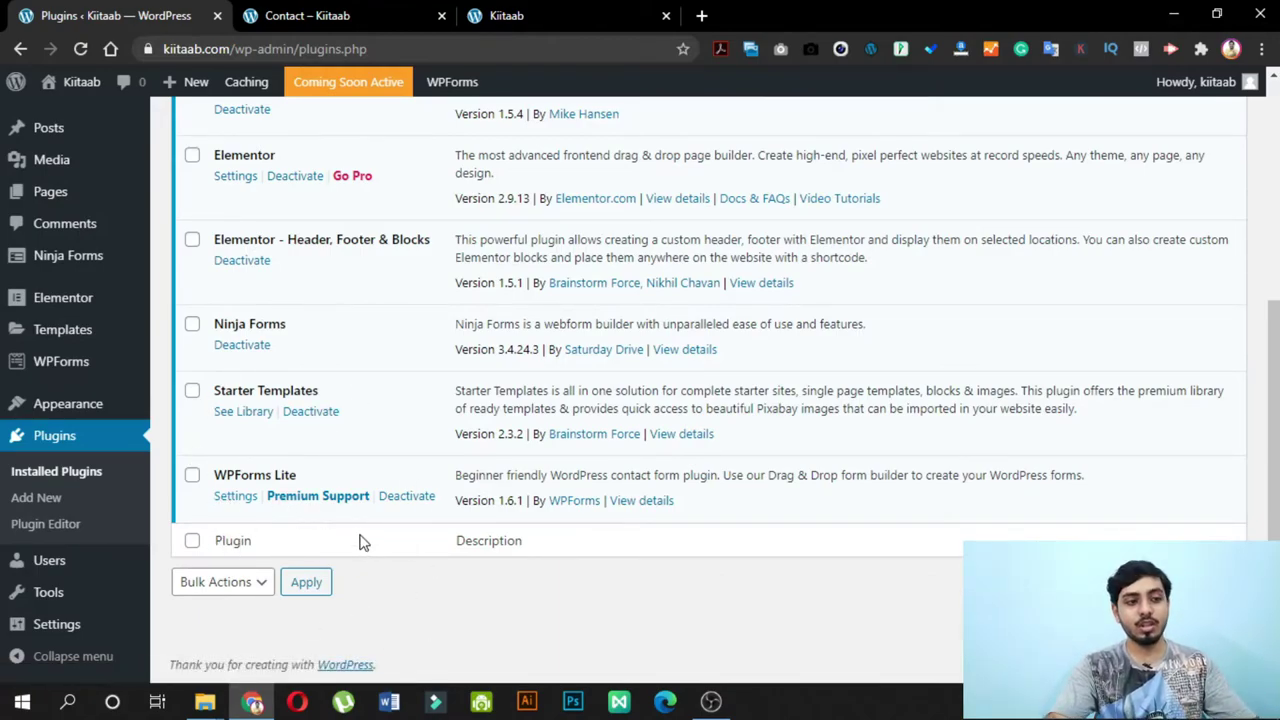
left_click(407, 497)
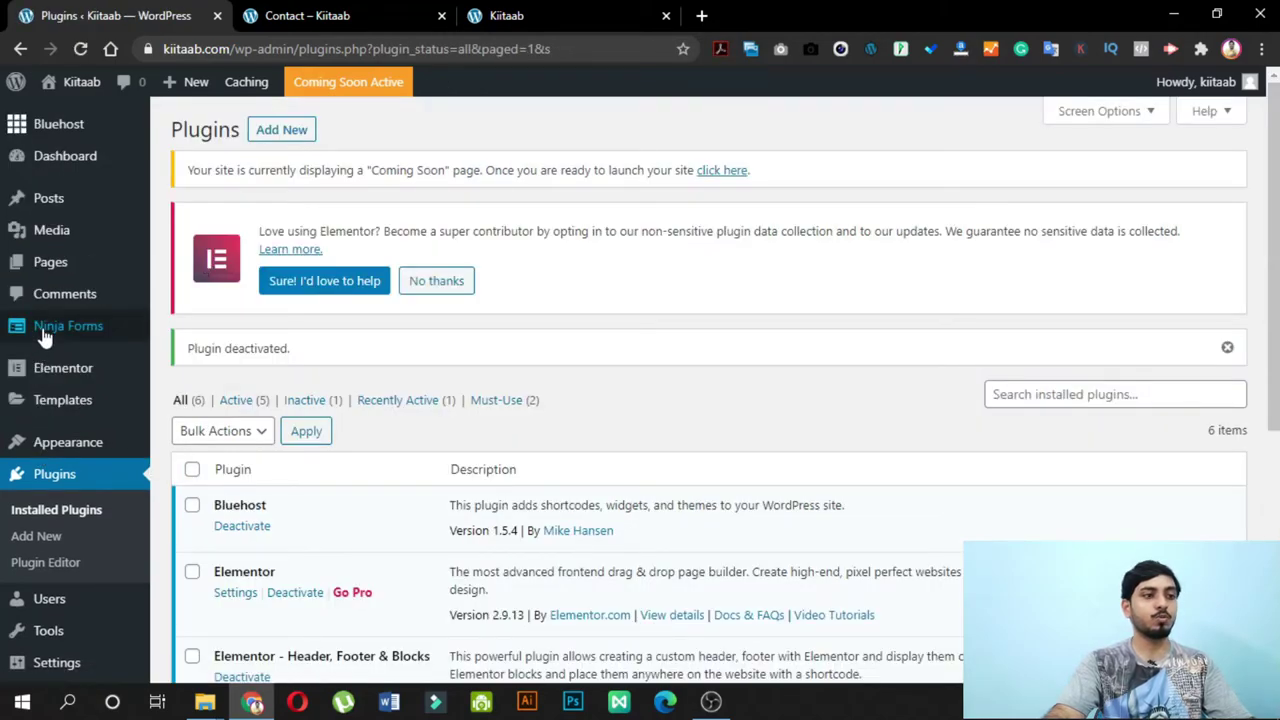
- Open the Ninja Forms dashboard, decline the data collection request and copy the Contact Me form's shortcode
left_click(205, 390)
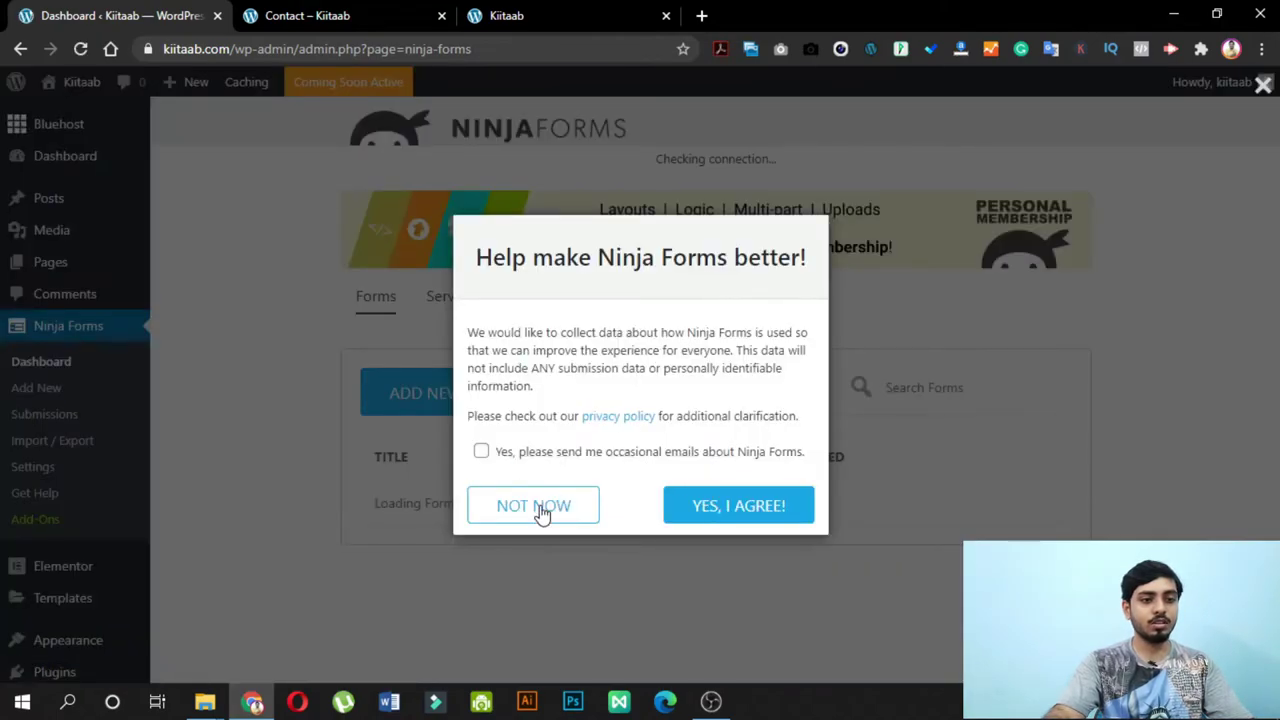
left_click(538, 508)
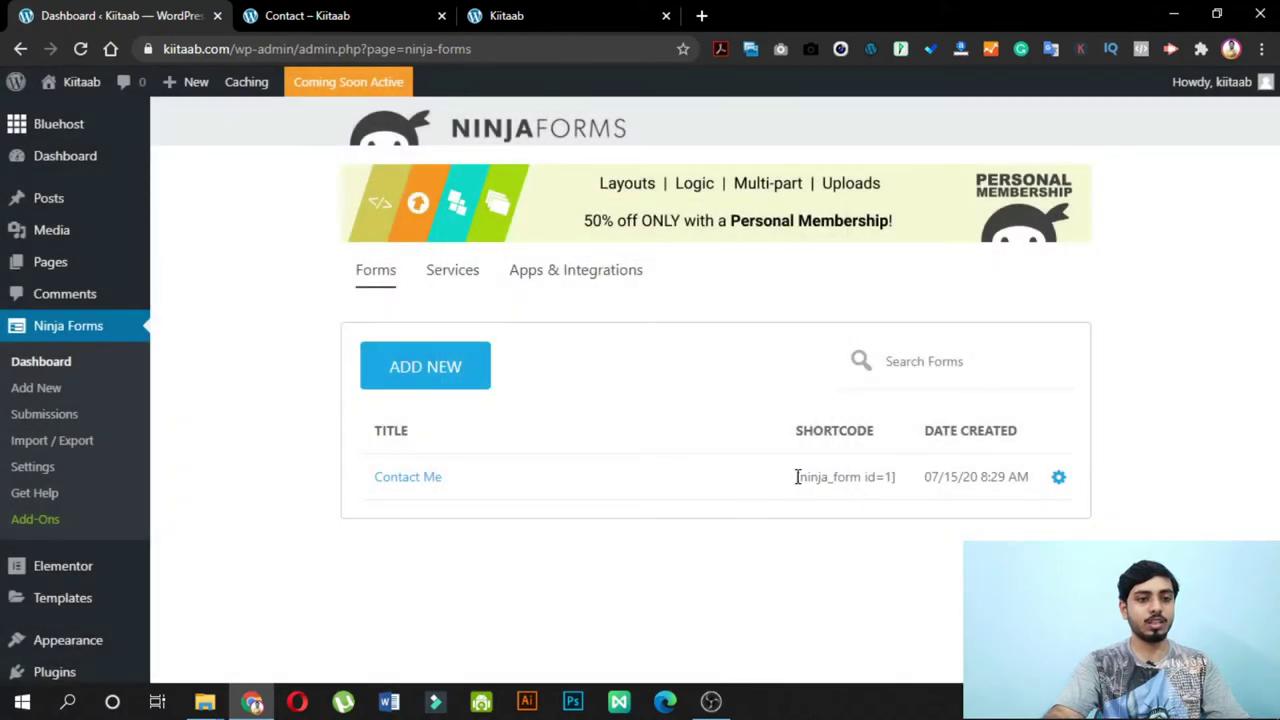
mouse_move(797, 477)
left_mouse_down()
mouse_move(892, 480)
mouse_move(797, 477)
left_mouse_up()
key("ctrl+c")
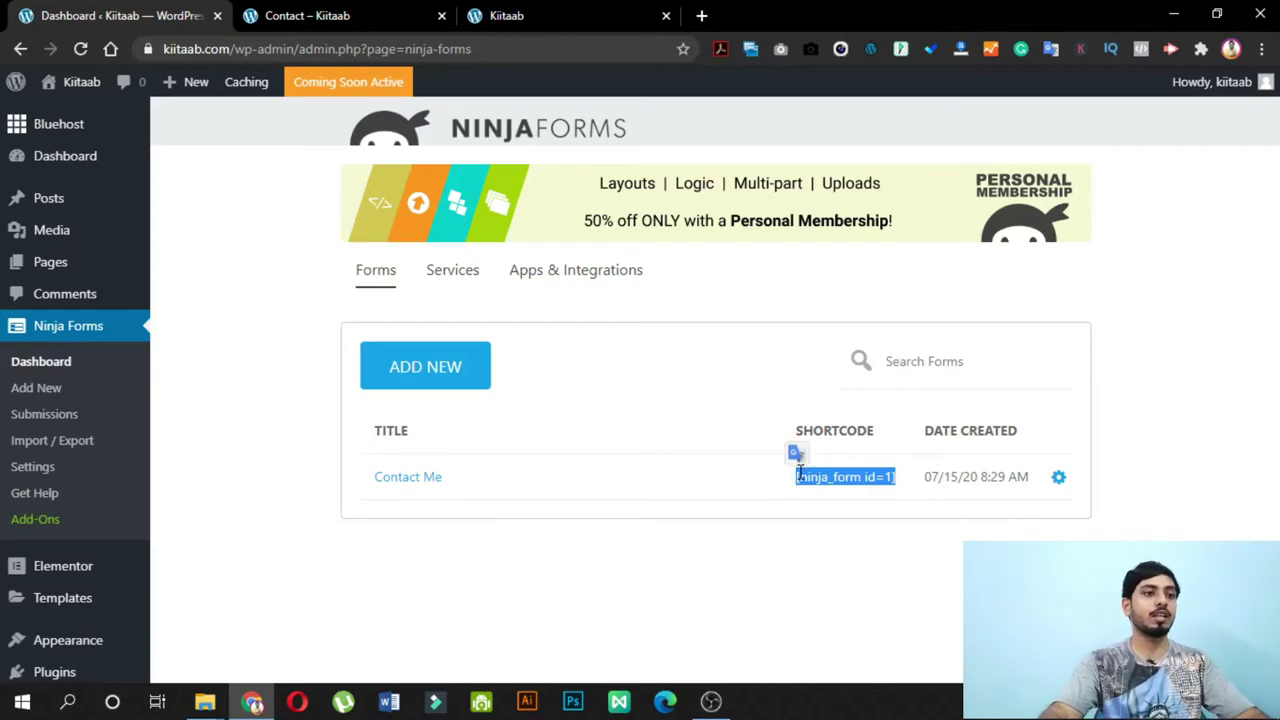
- Reload the live Contact page and check the contact form area beside Get In Touch
left_click(333, 10)
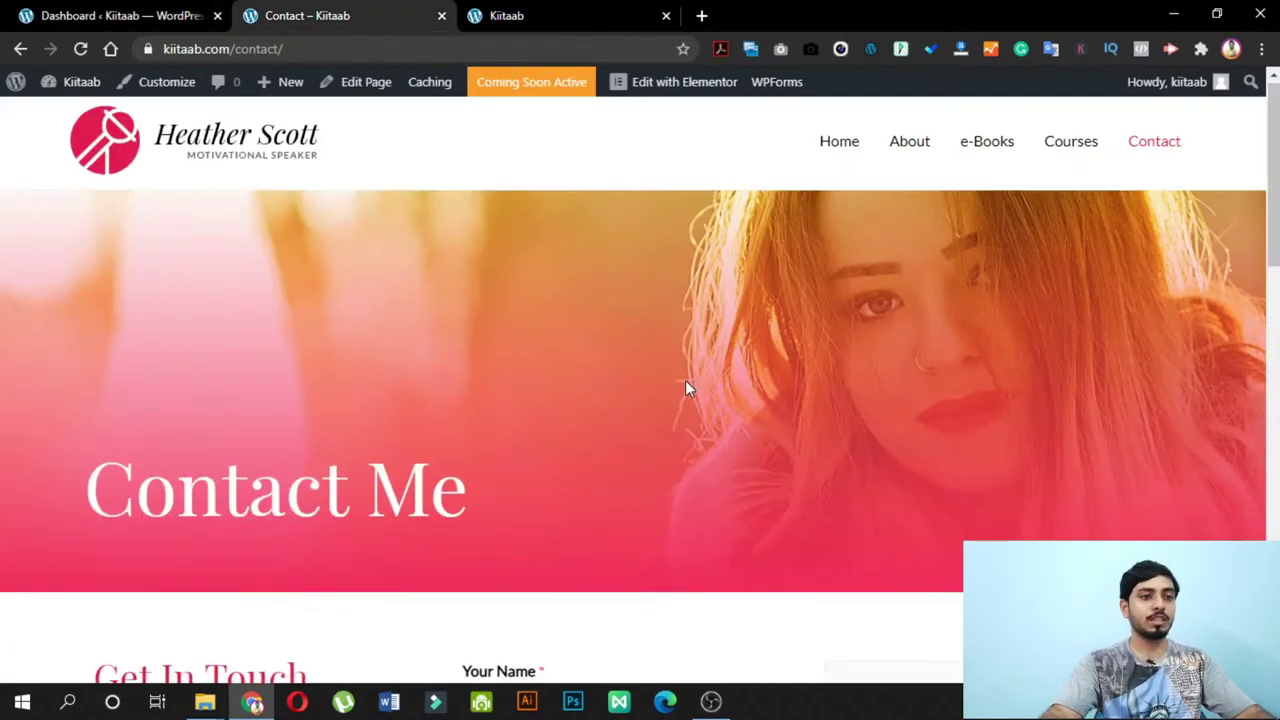
scroll(686, 386, "down", 8)
scroll(746, 455, "up", 8)
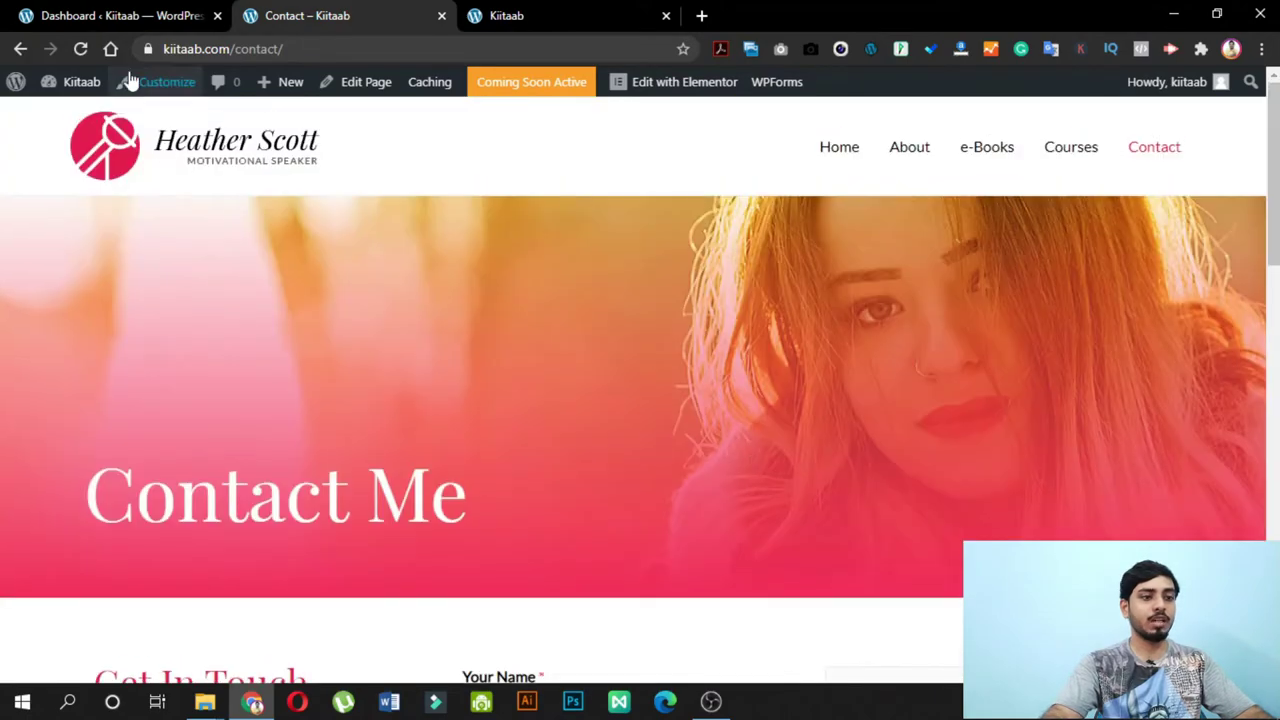
left_click(80, 48)
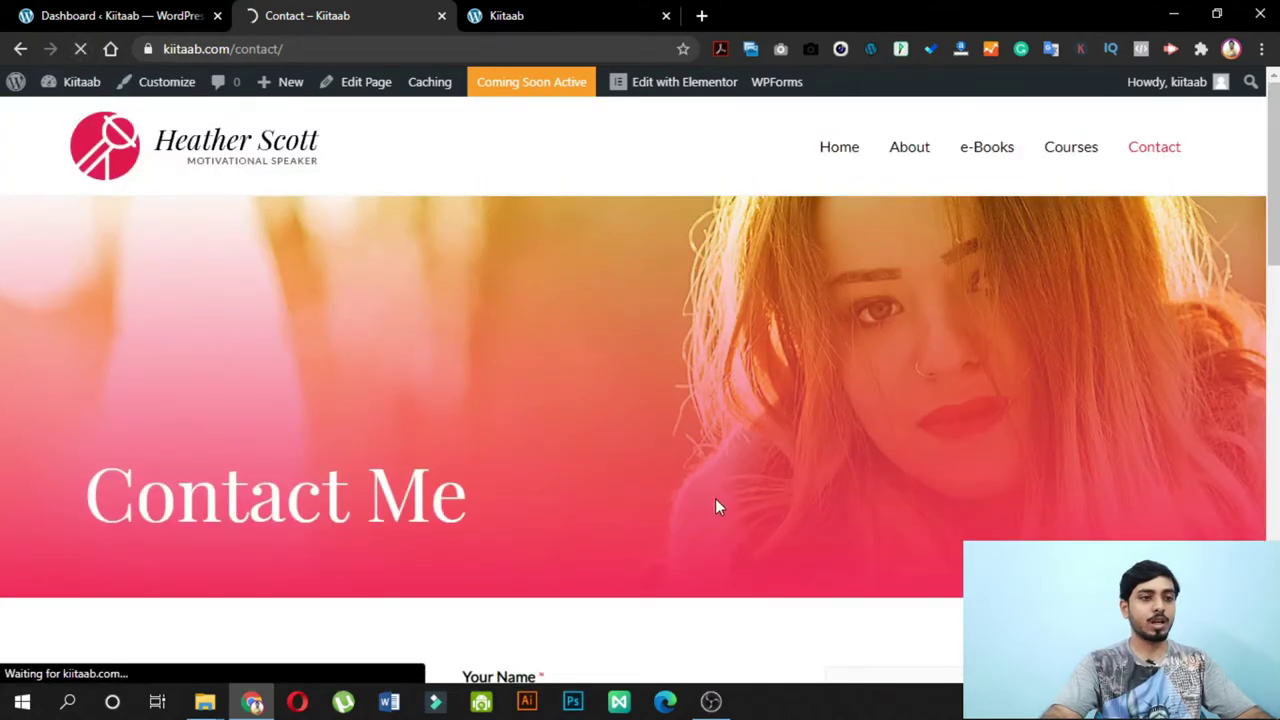
scroll(716, 500, "down", 4)
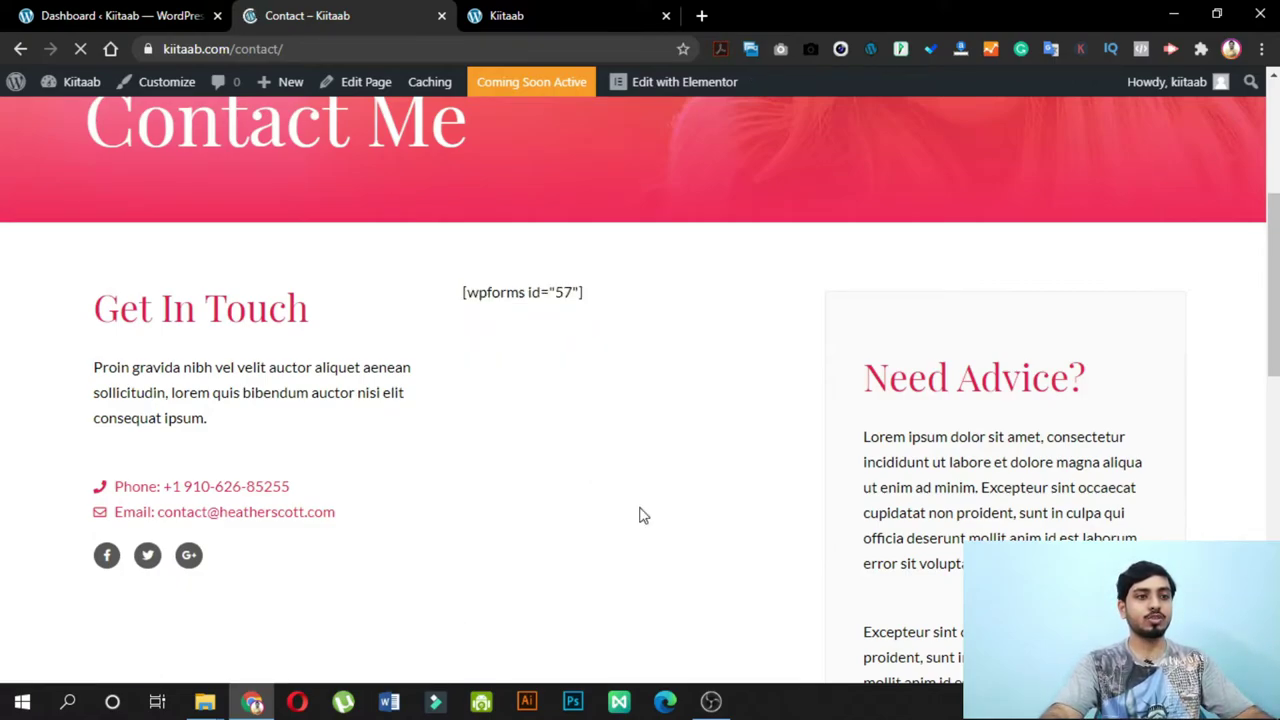
- Edit the Contact page with Elementor and delete the old WPForms shortcode widget from the middle column
left_click(694, 102)
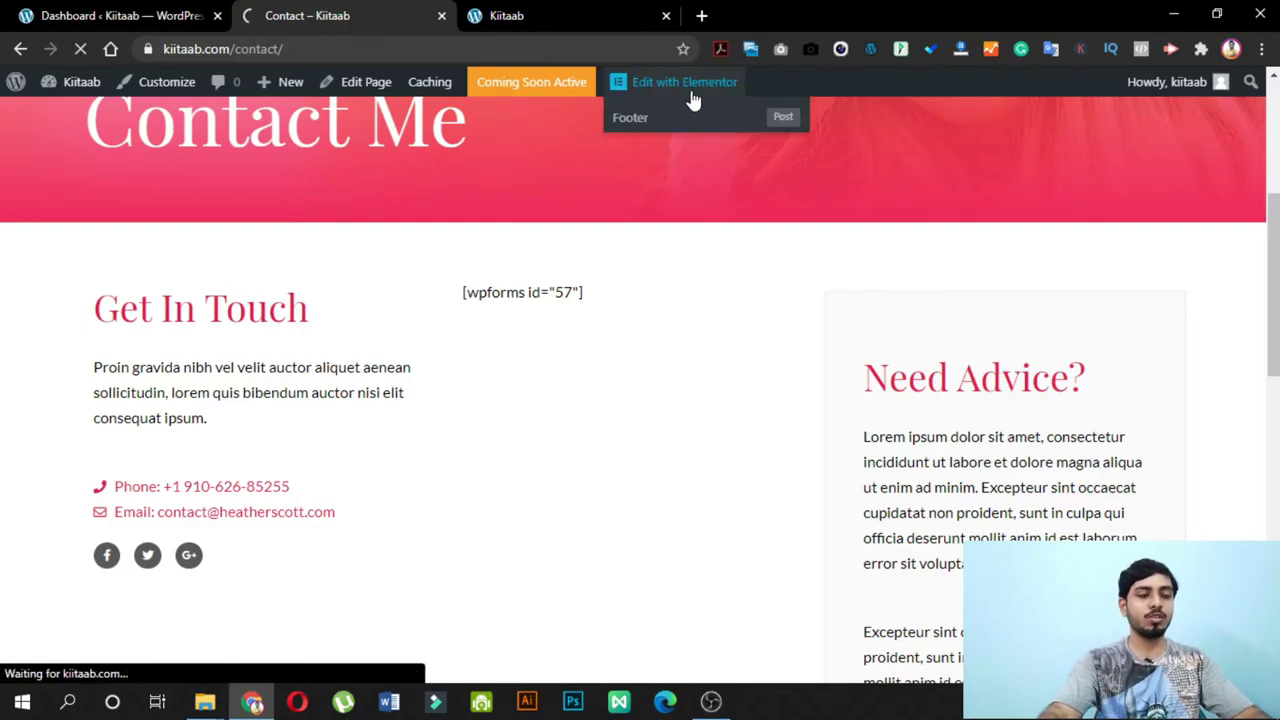
scroll(797, 506, "down", 5)
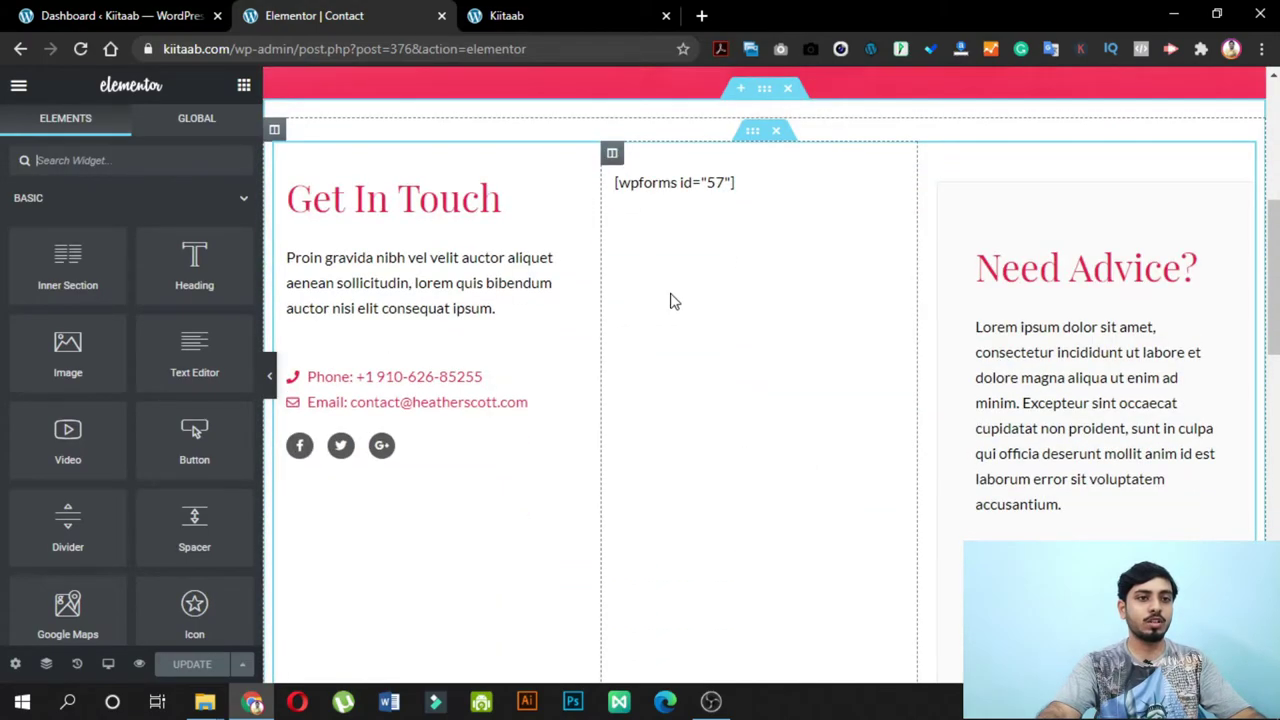
left_click(694, 187)
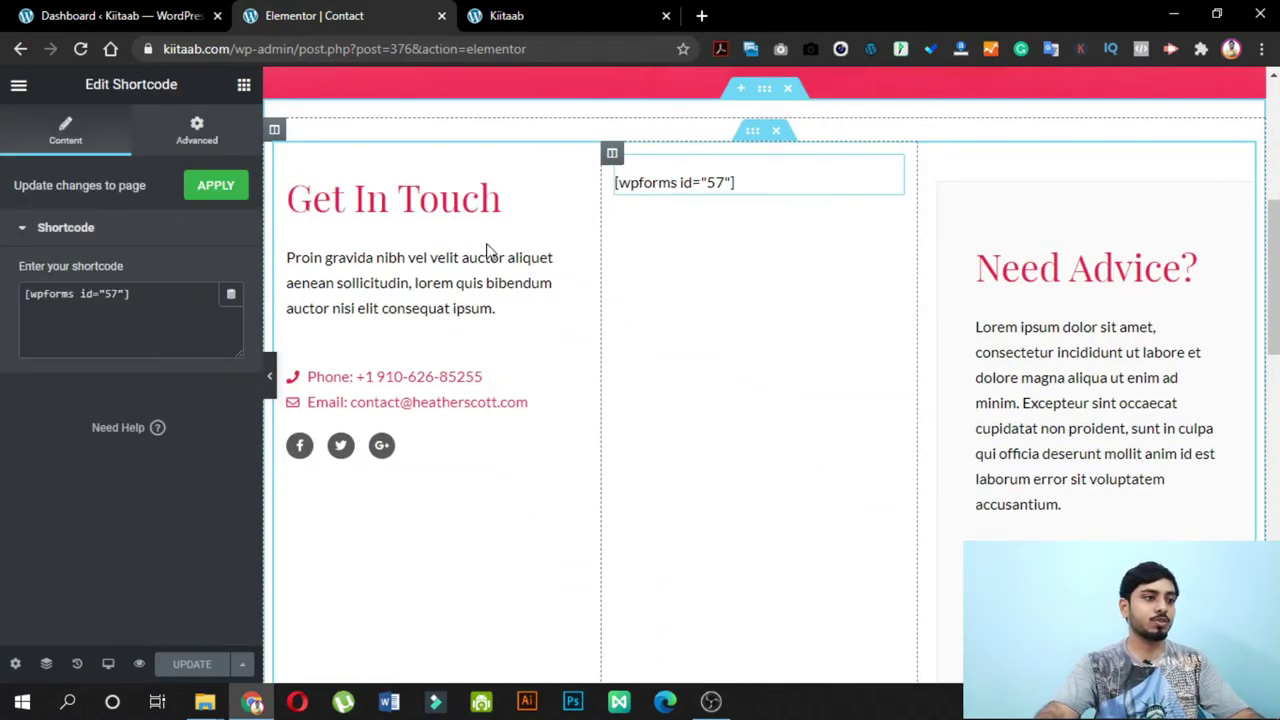
left_click_drag(164, 294, 3, 298)
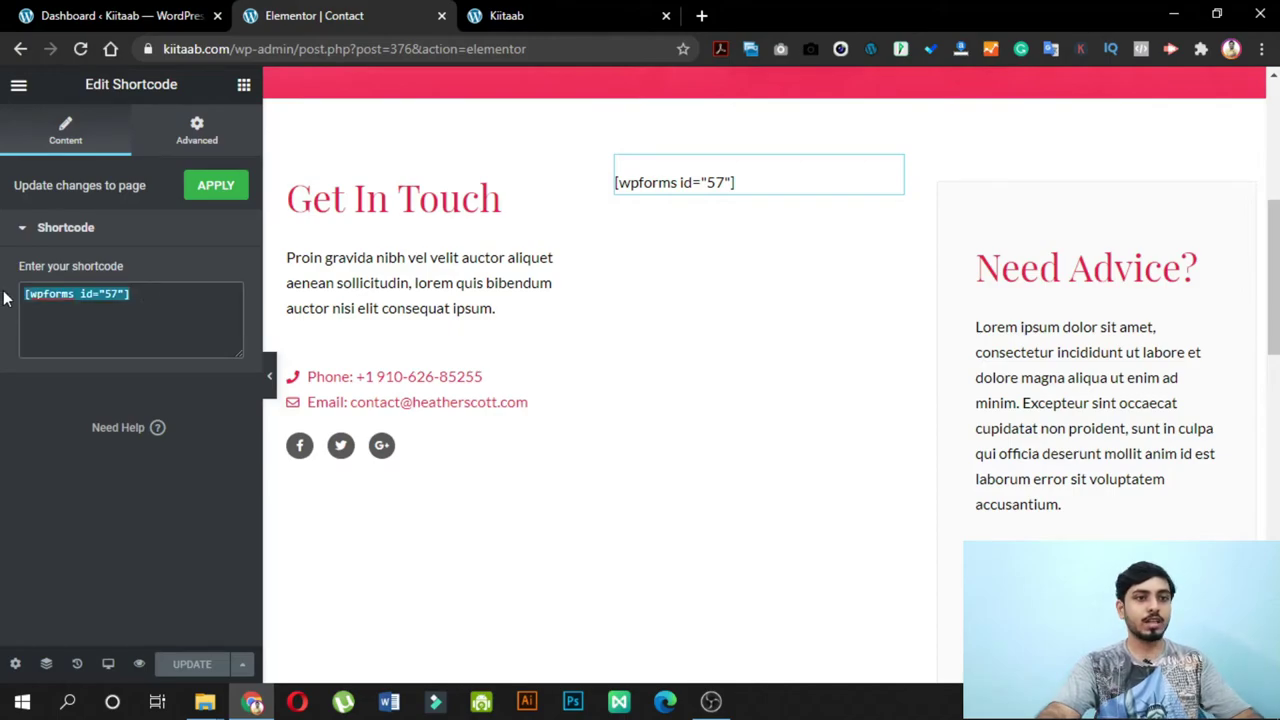
right_click(731, 180)
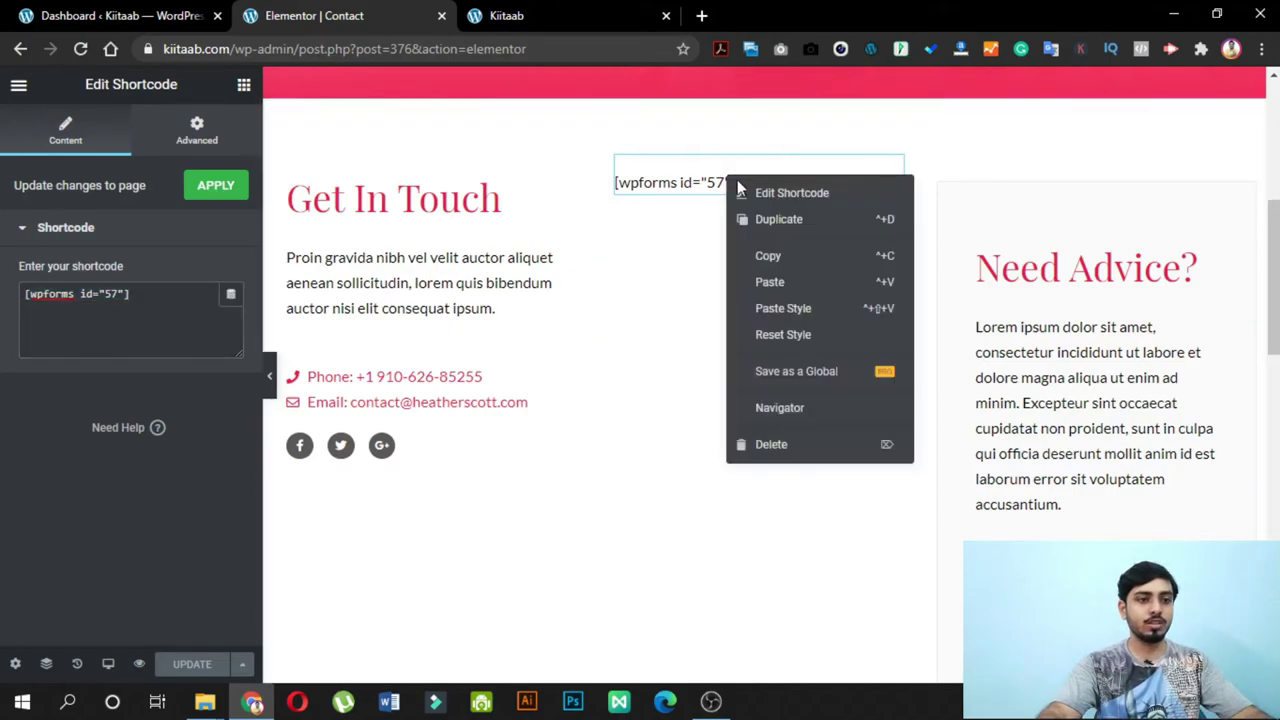
left_click(782, 448)
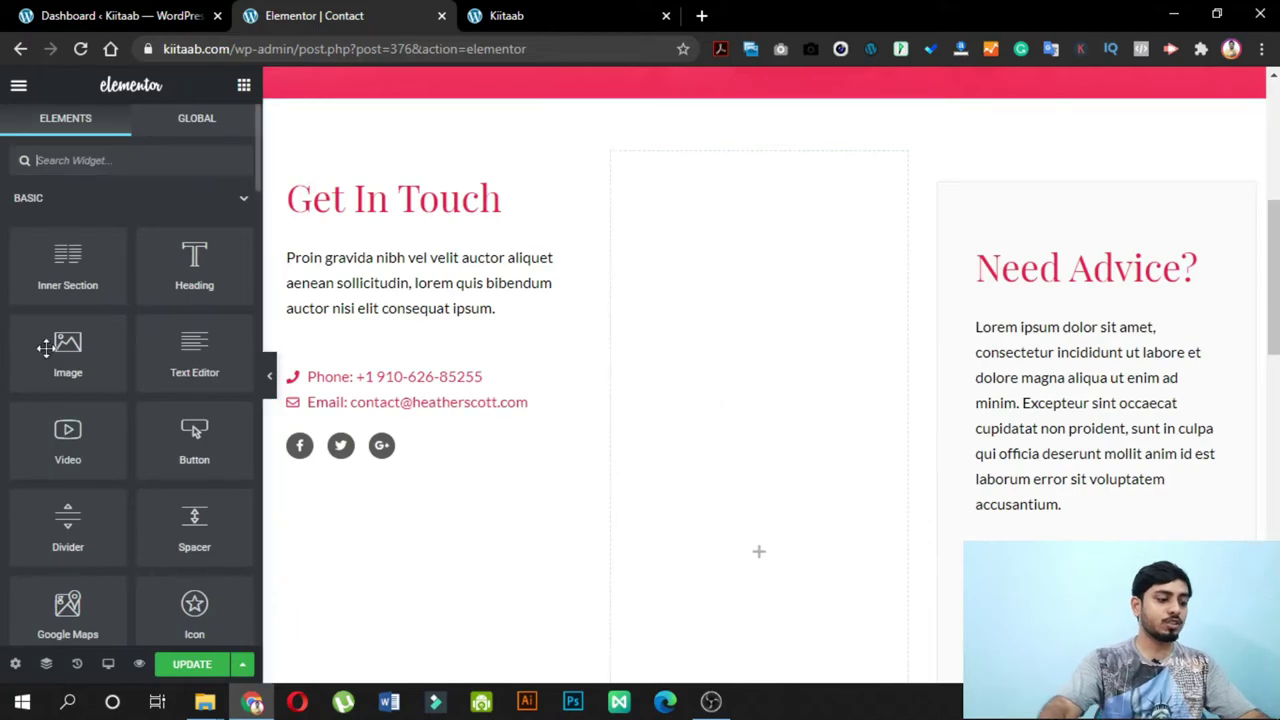
- Add a Shortcode widget to the empty middle column, set its shortcode to [ninja_form id=1] and apply it
type("sh")
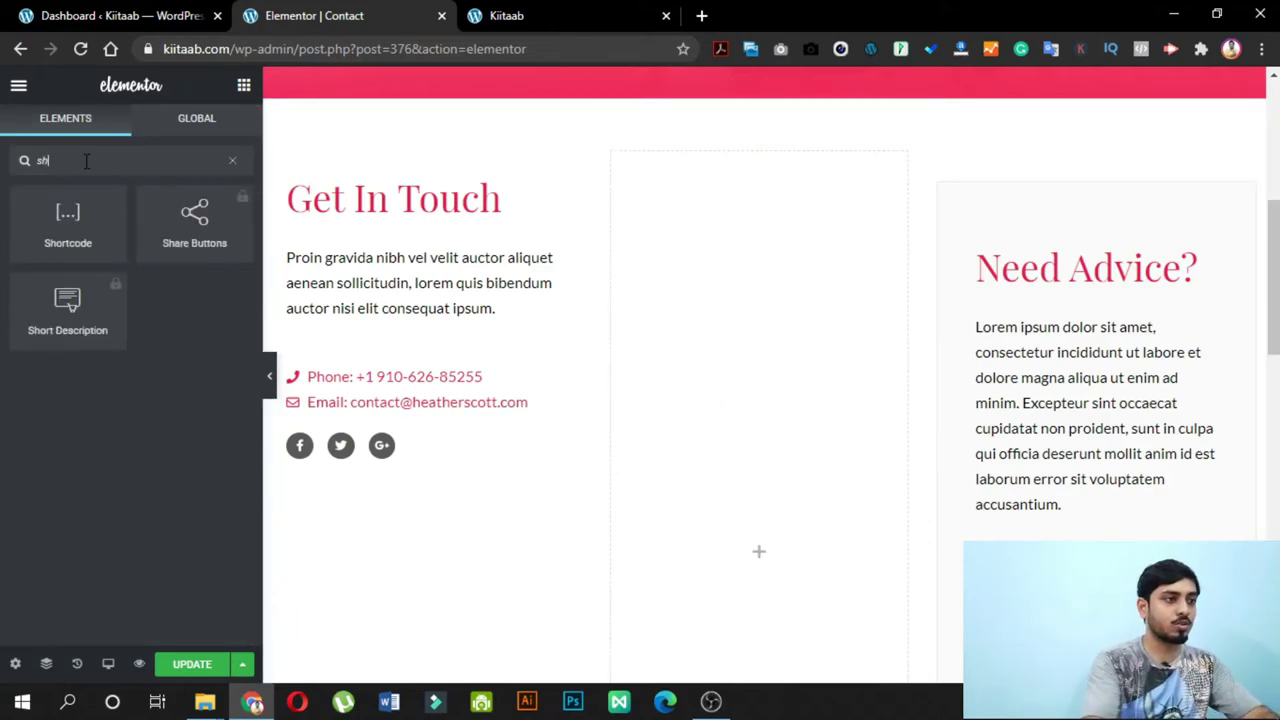
type("ort")
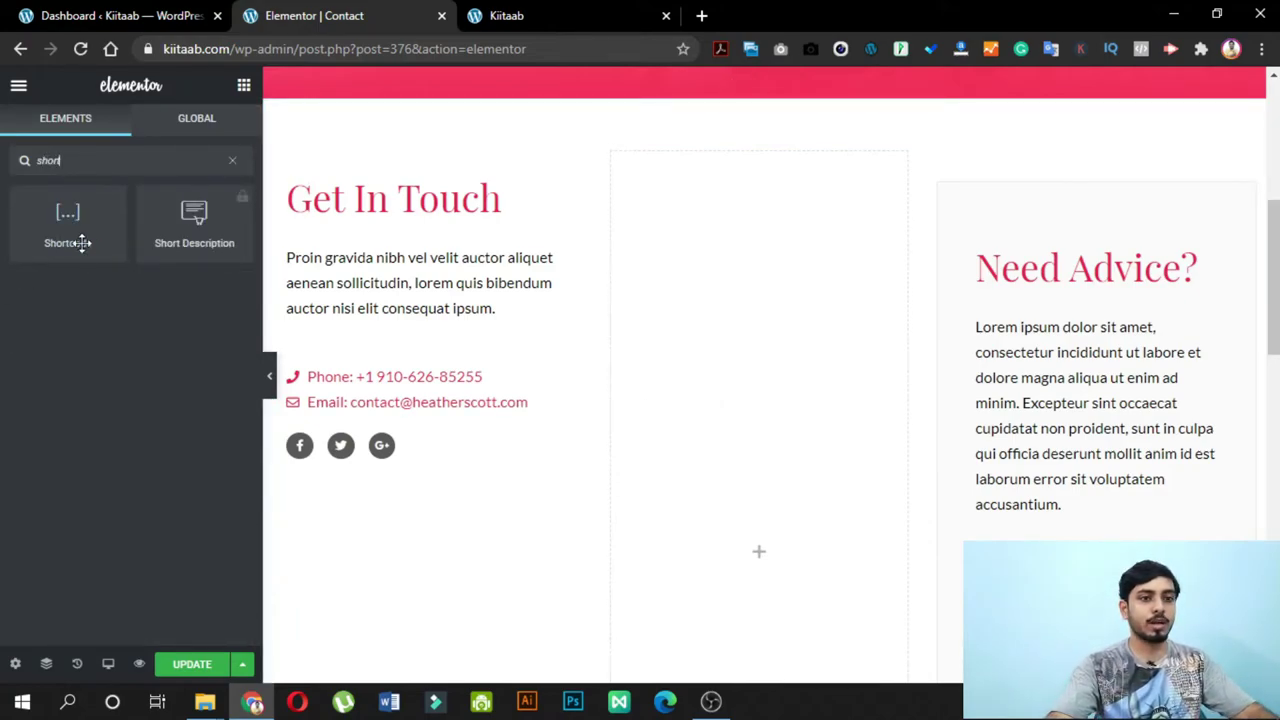
left_click_drag(68, 212, 741, 222)
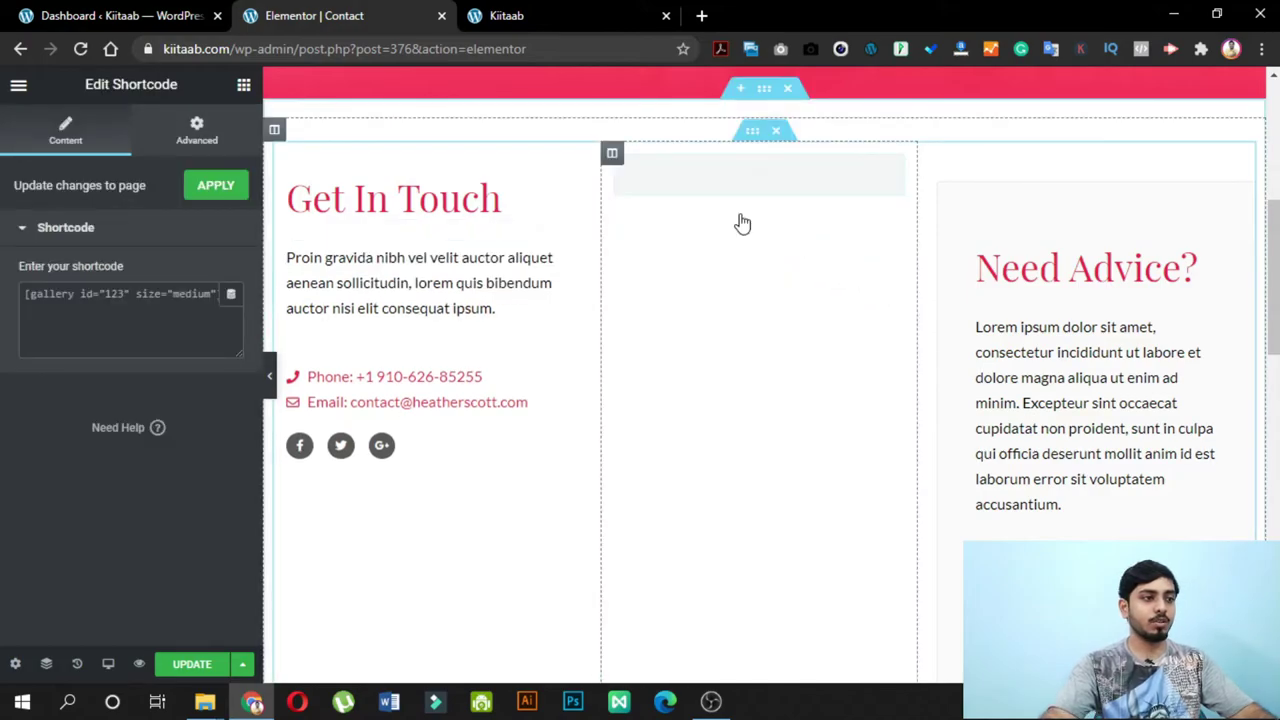
key("ctrl+v")
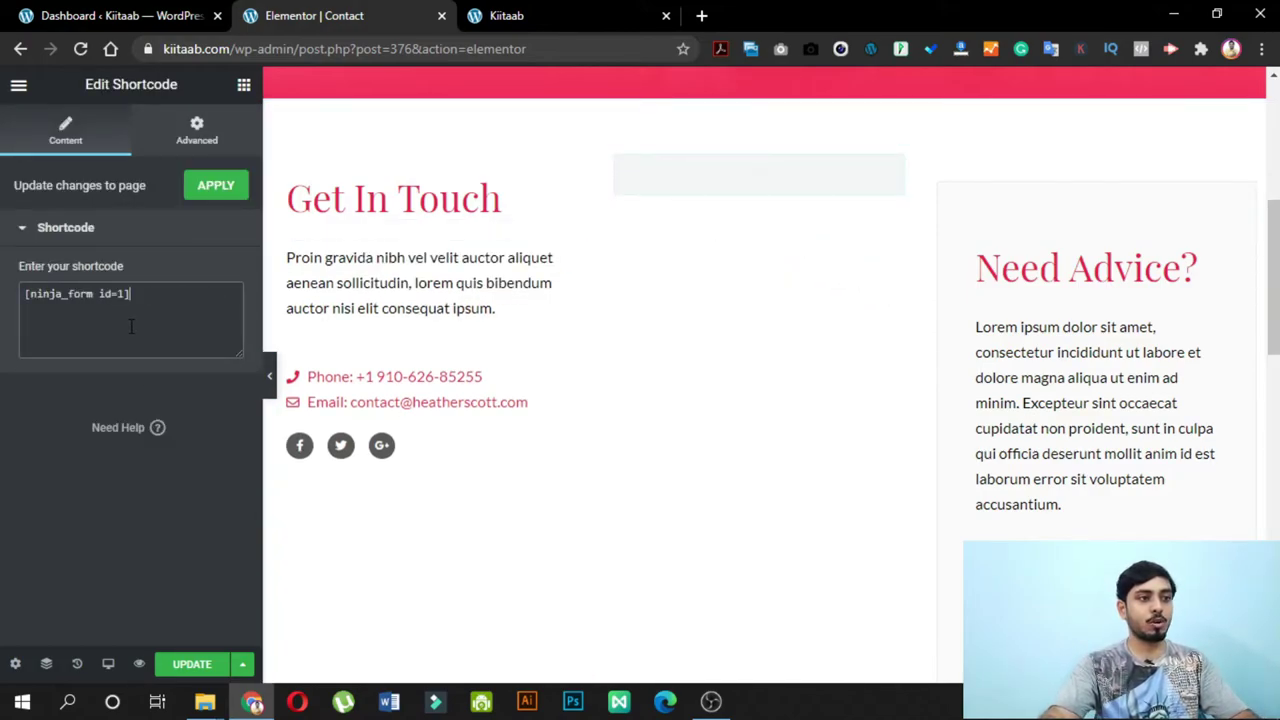
left_click(215, 185)
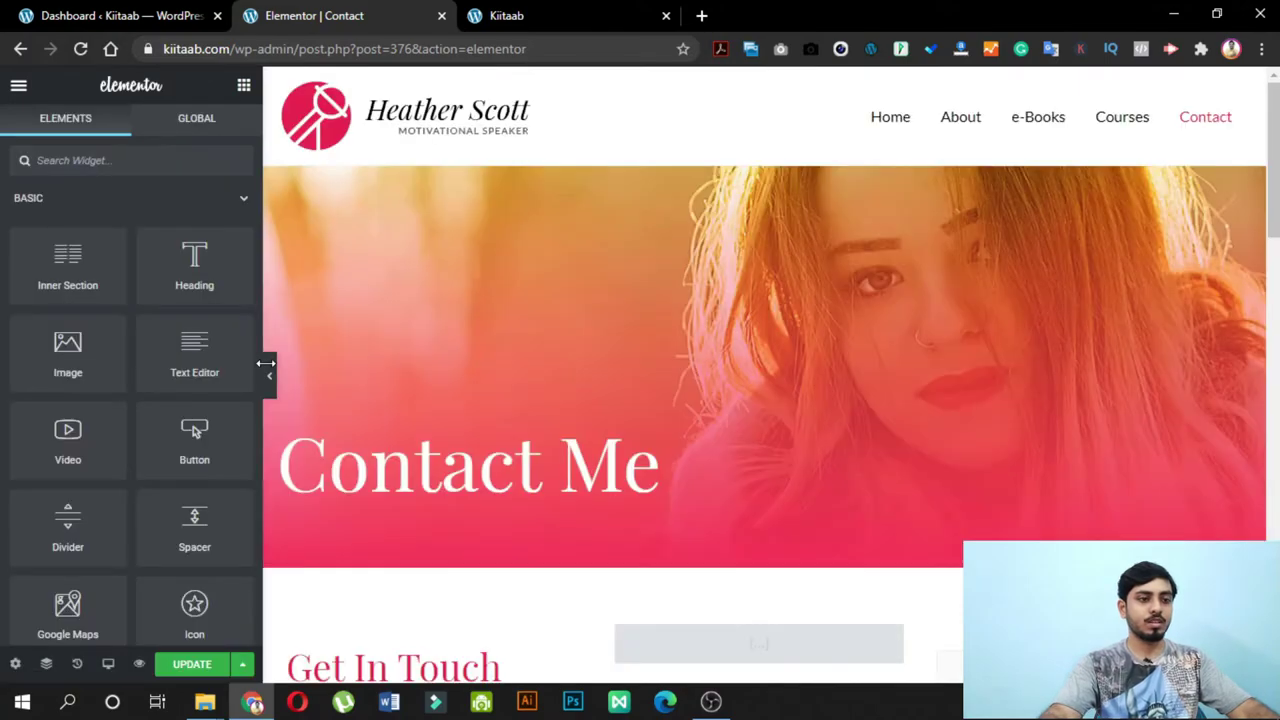
- Add a Google Maps widget below the social icons in the Get In Touch column with the location "mumbai"
scroll(446, 306, "down", 8)
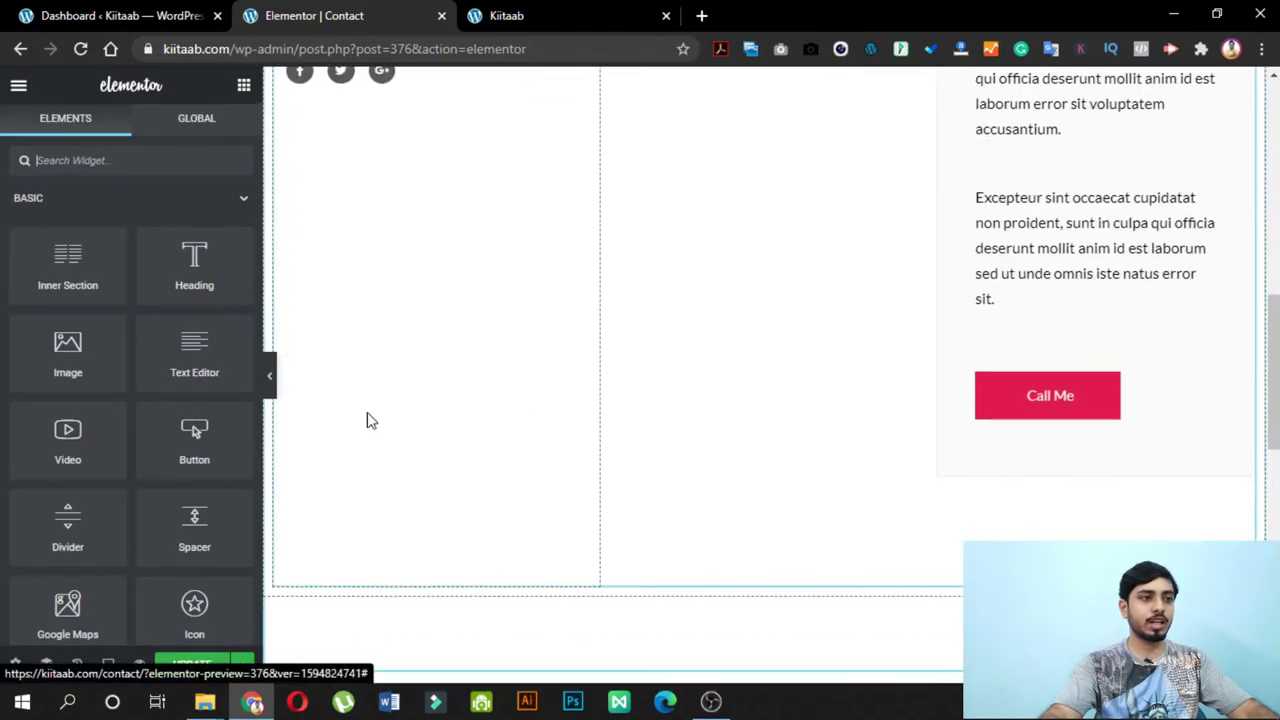
scroll(517, 346, "up", 4)
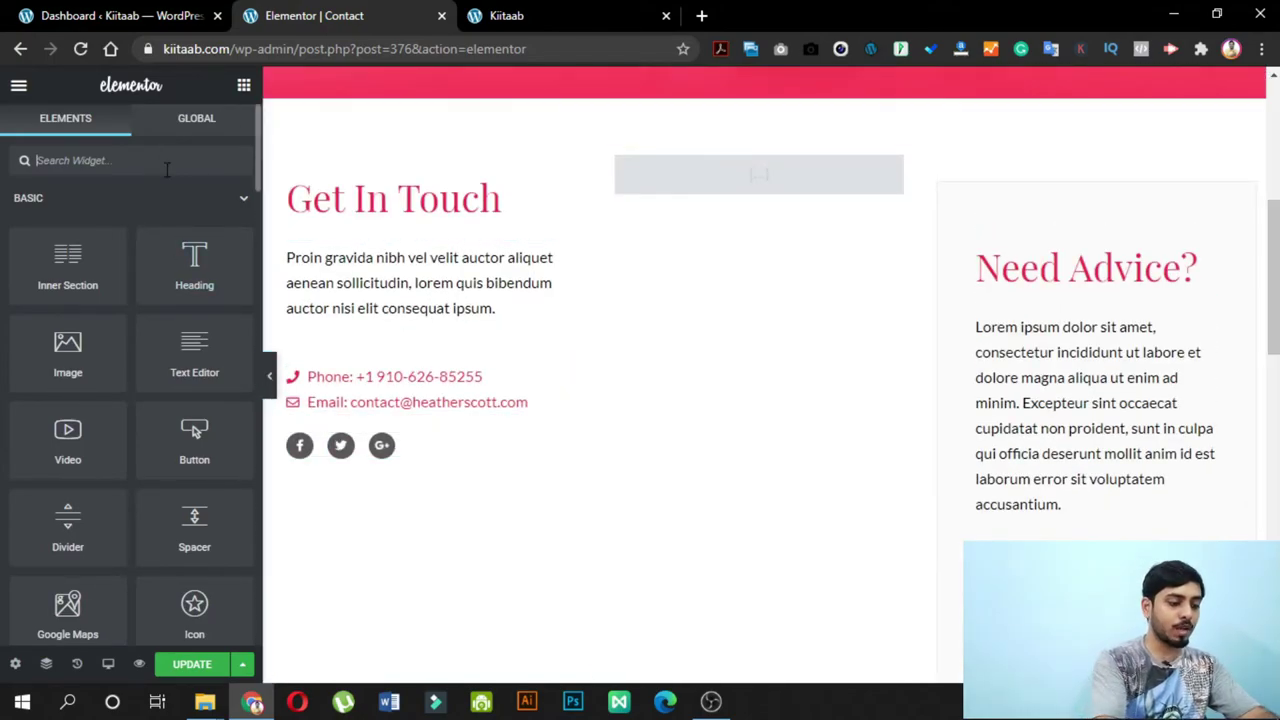
type("map")
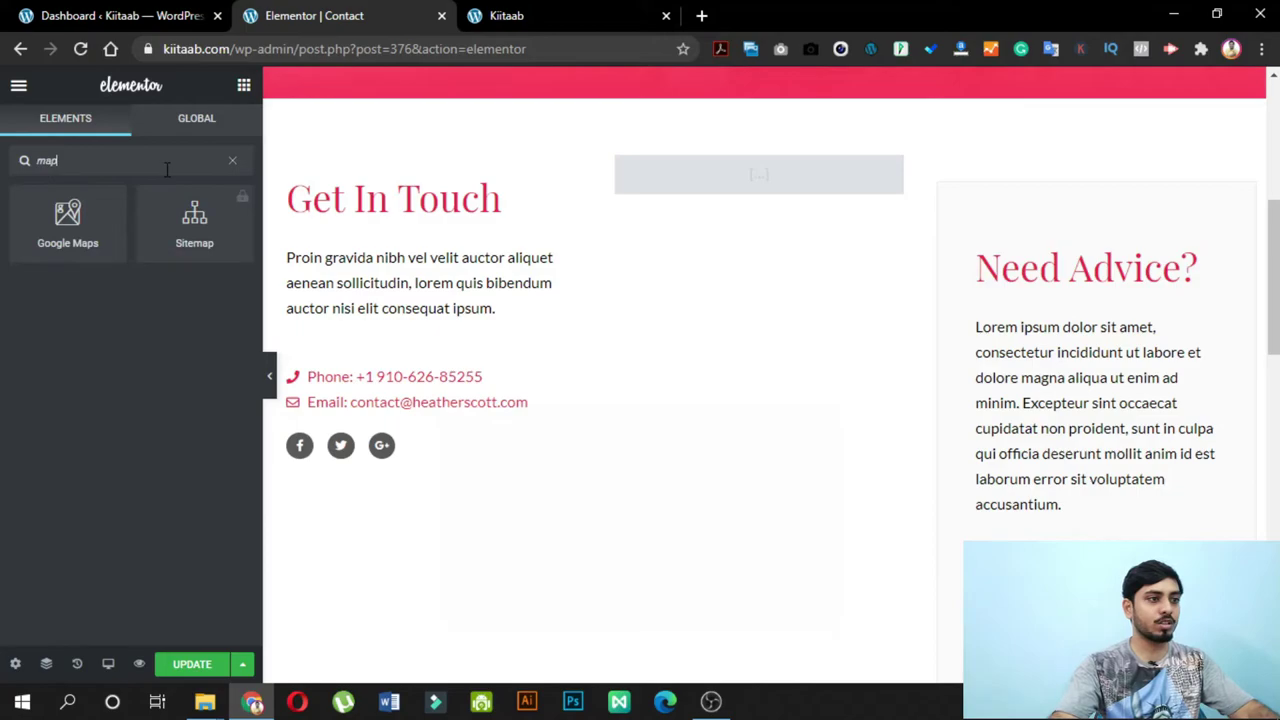
left_click_drag(39, 228, 370, 465)
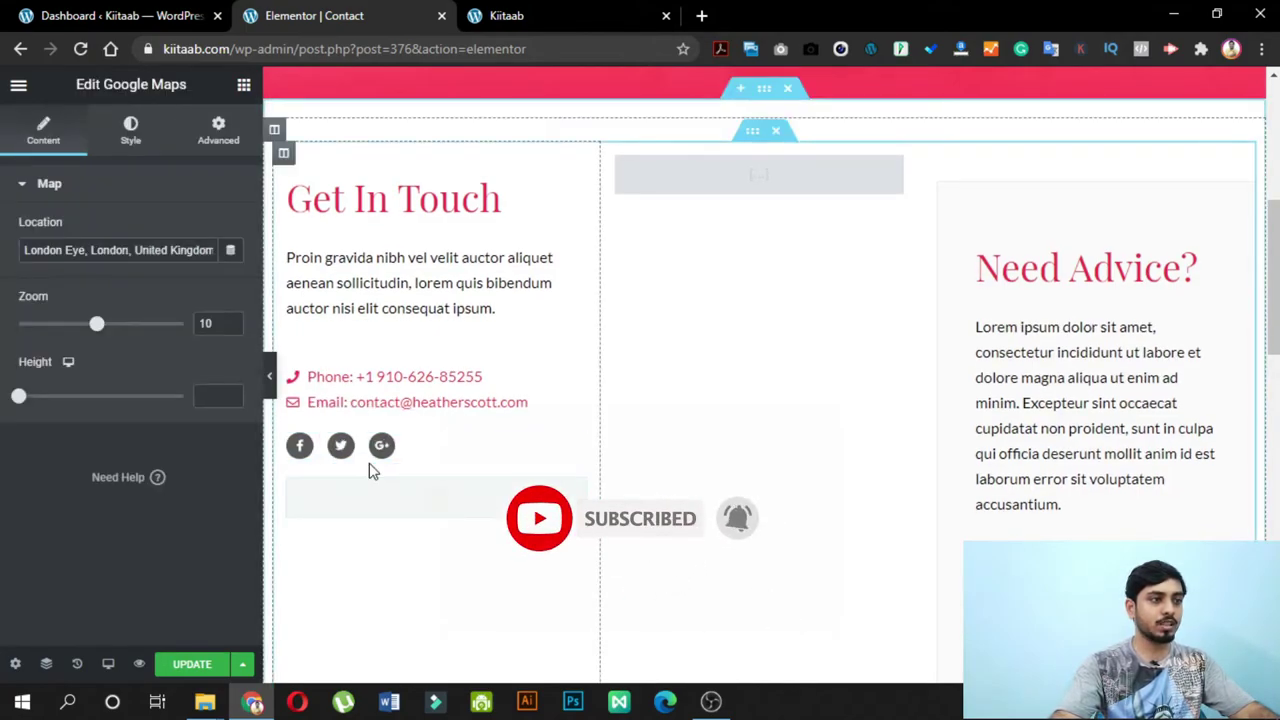
triple_click(135, 245)
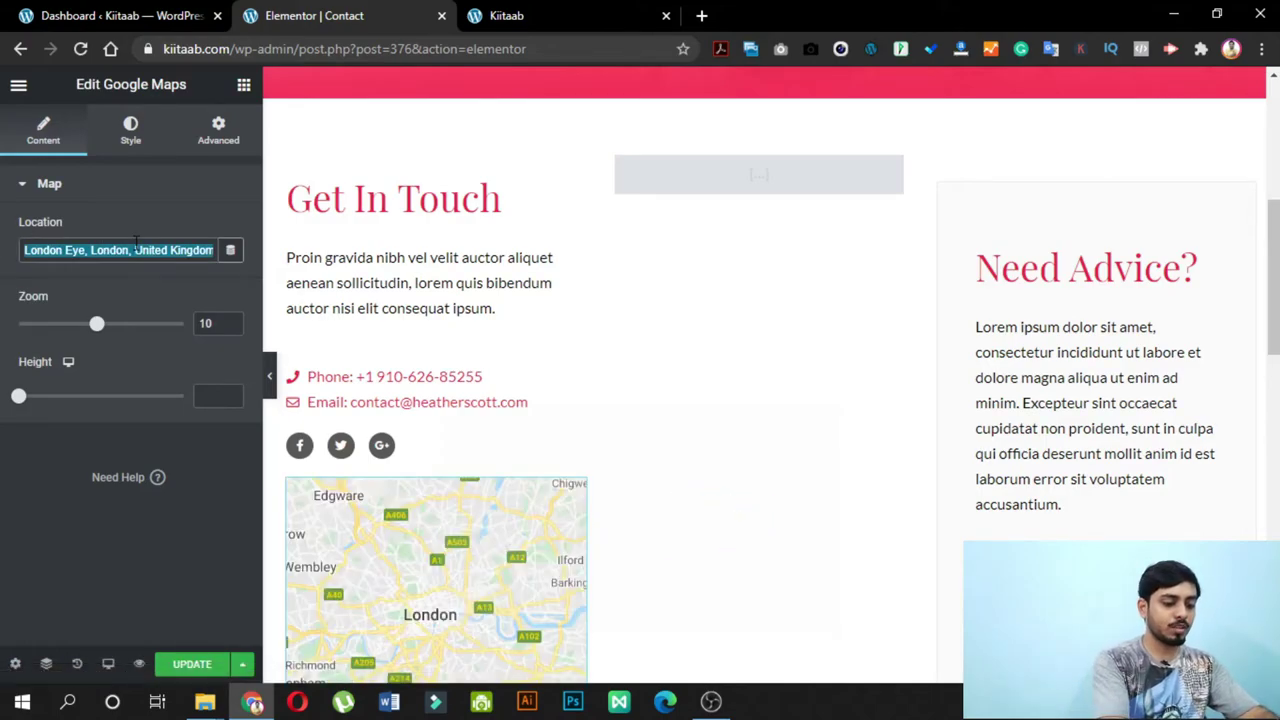
type("mumbai")
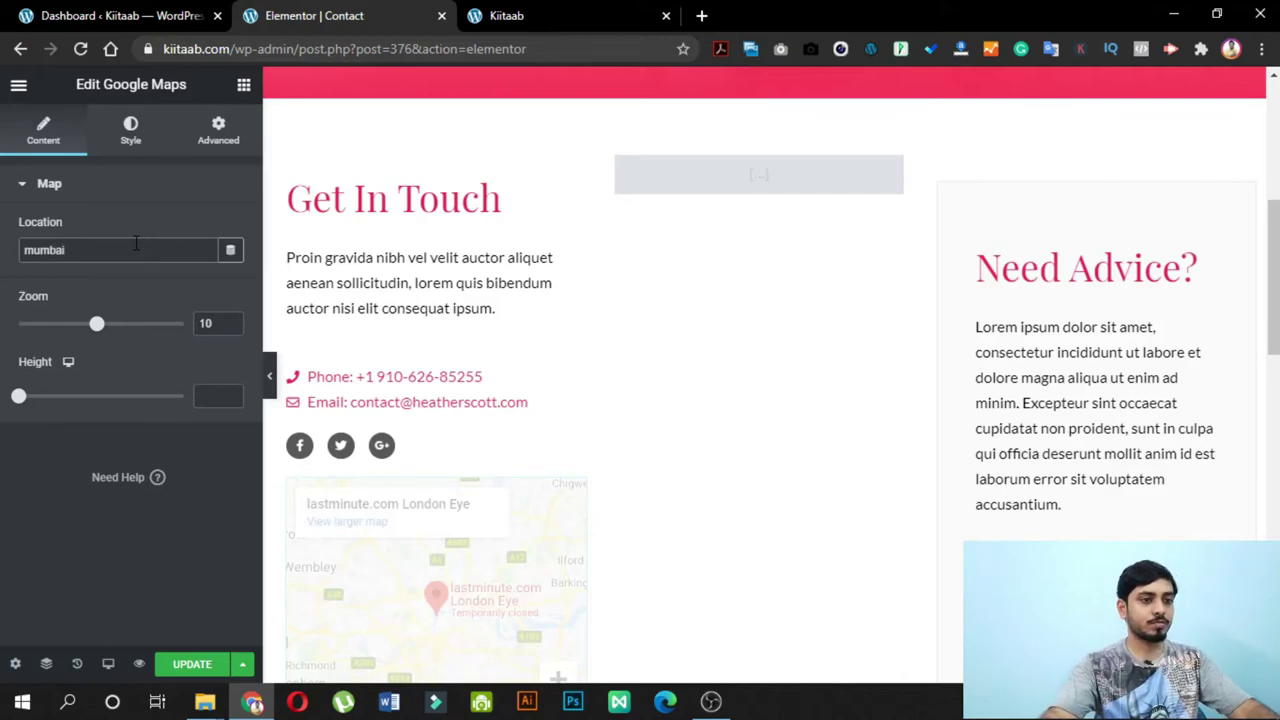
scroll(705, 325, "down", 2)
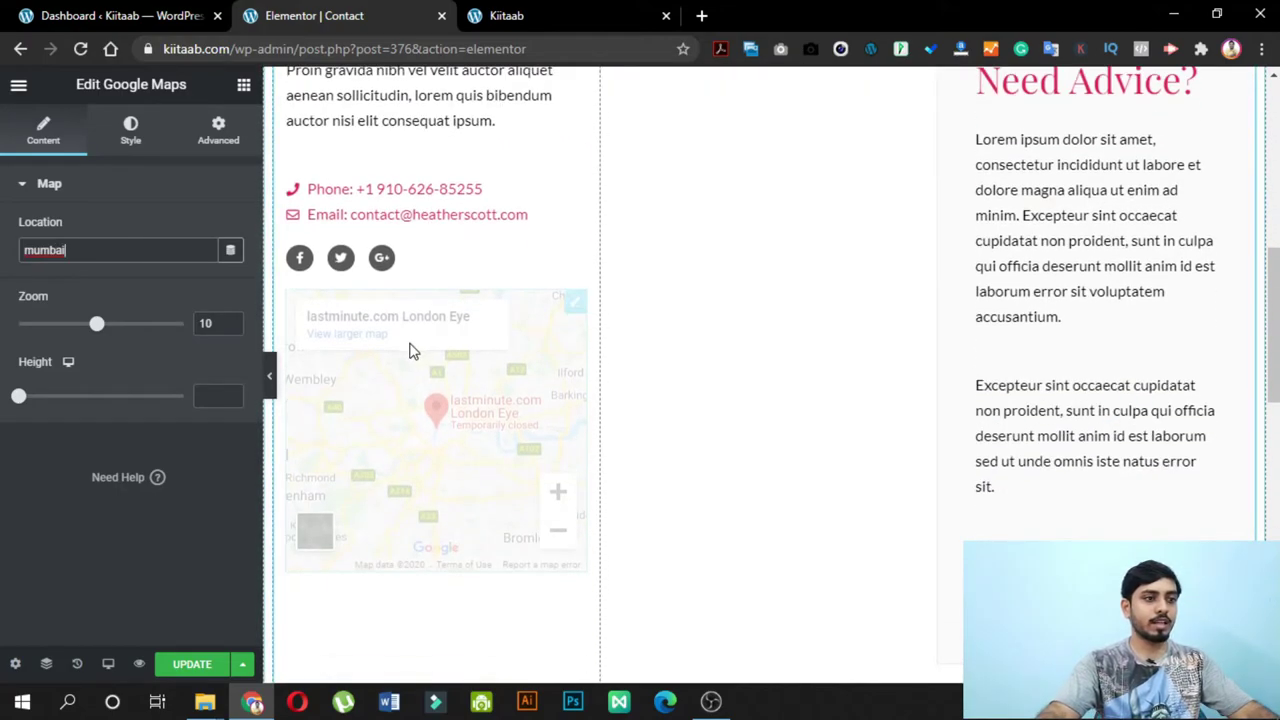